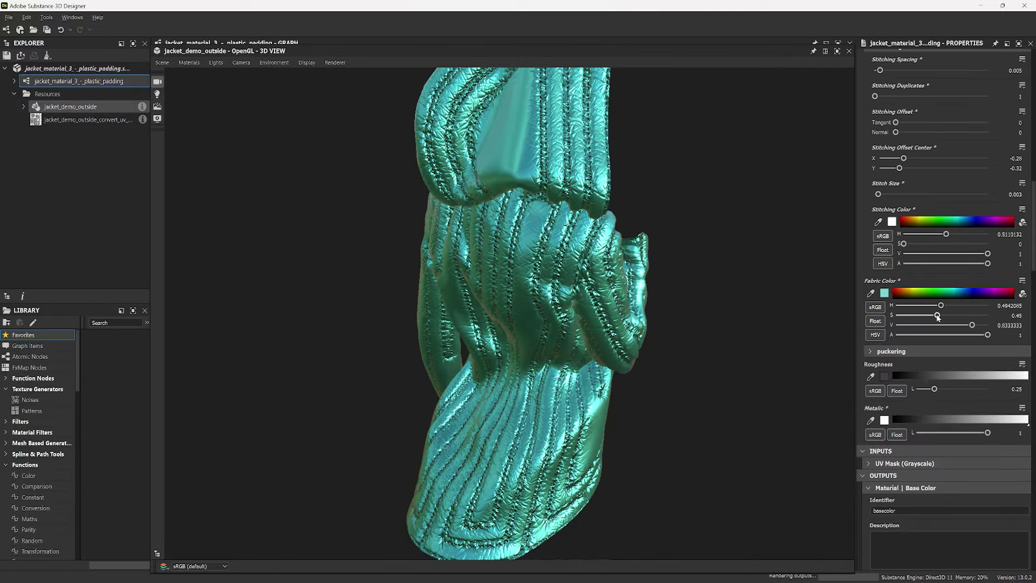
# Step: Drop the Fabric Color saturation from 0.45 to 0.26 and orbit the jacket preview to check it
pyautogui.moveTo(937, 316); pyautogui.dragTo(994, 327)
pyautogui.moveTo(535, 325)
pyautogui.mouseDown()
pyautogui.moveTo(432, 323)
pyautogui.moveTo(733, 319)
pyautogui.moveTo(744, 346)
pyautogui.moveTo(730, 355)
pyautogui.moveTo(739, 338)
pyautogui.moveTo(646, 334)
pyautogui.moveTo(683, 301)
pyautogui.moveTo(591, 271)
pyautogui.moveTo(523, 271)
pyautogui.moveTo(553, 277)
pyautogui.mouseUp()
pyautogui.moveTo(729, 305); pyautogui.dragTo(750, 308)
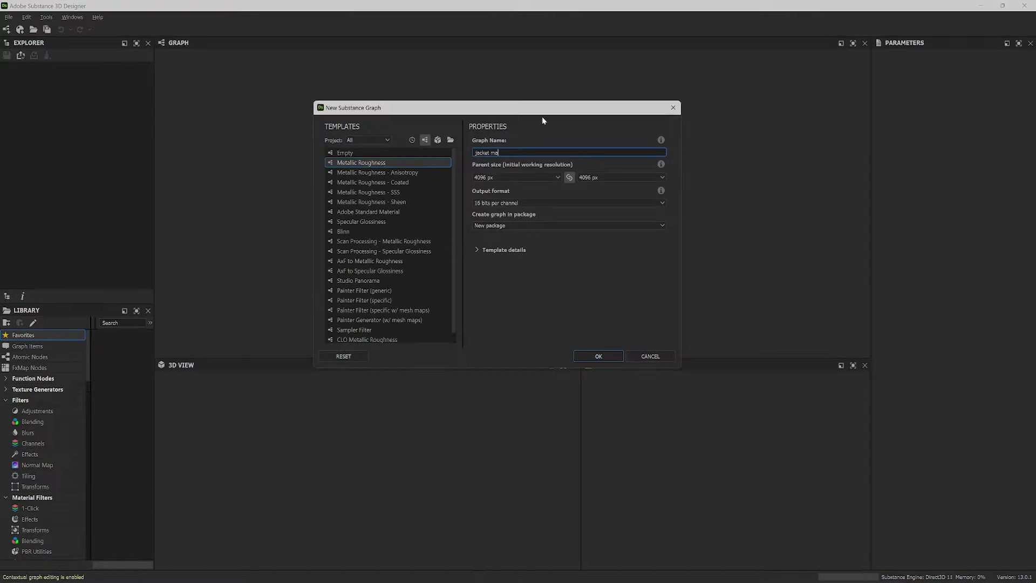
# Step: Create the 4096 px Metallic Roughness graph 'jacket material 3 - plastic padding'
pyautogui.write('terial 3')
pyautogui.write('lastic padding')
pyautogui.click(602, 357)
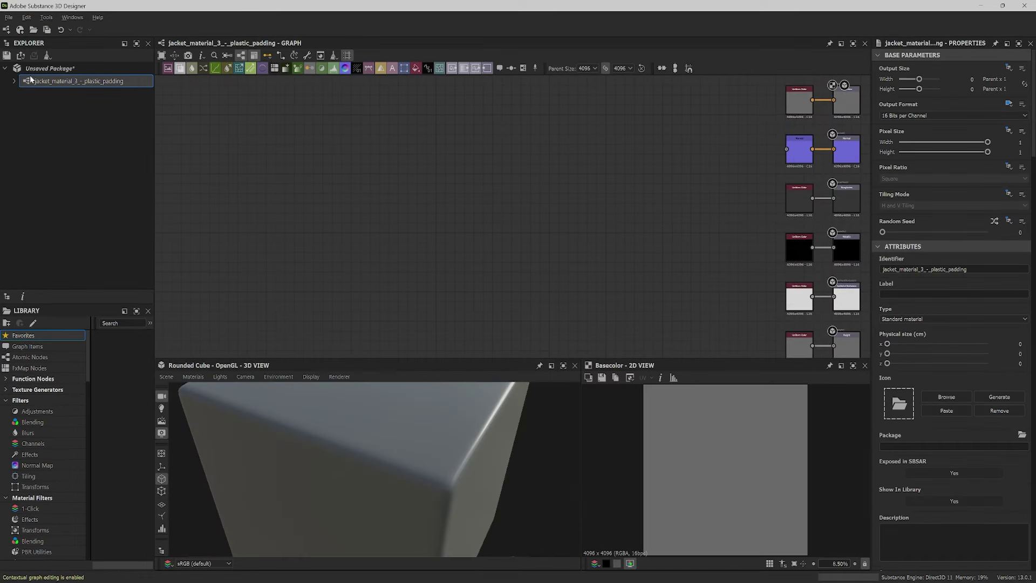
# Step: Link the jacket_demo_outside 3D scene into the unsaved package
pyautogui.click(28, 68)
pyautogui.rightClick(30, 69)
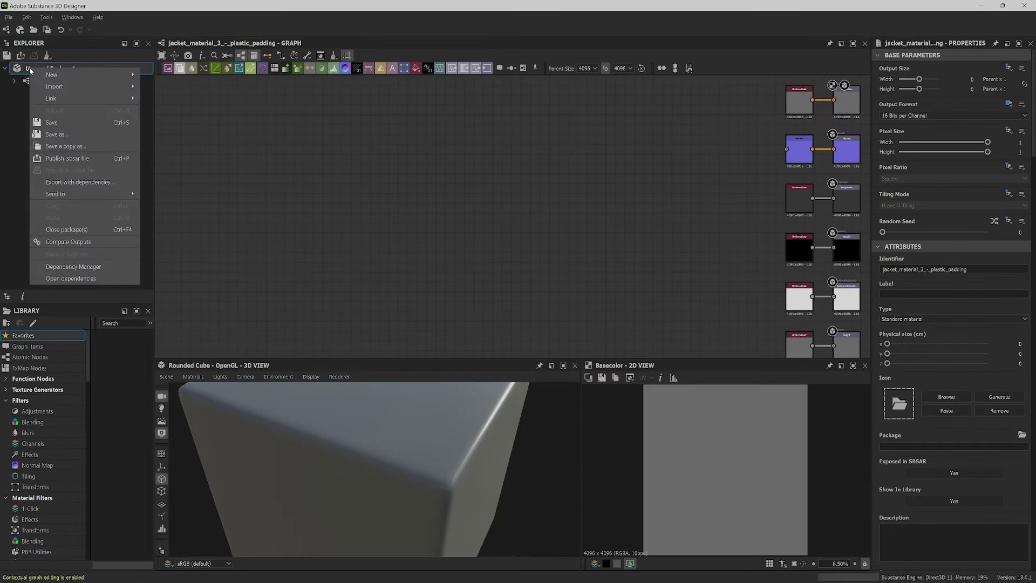
pyautogui.moveTo(90, 97)
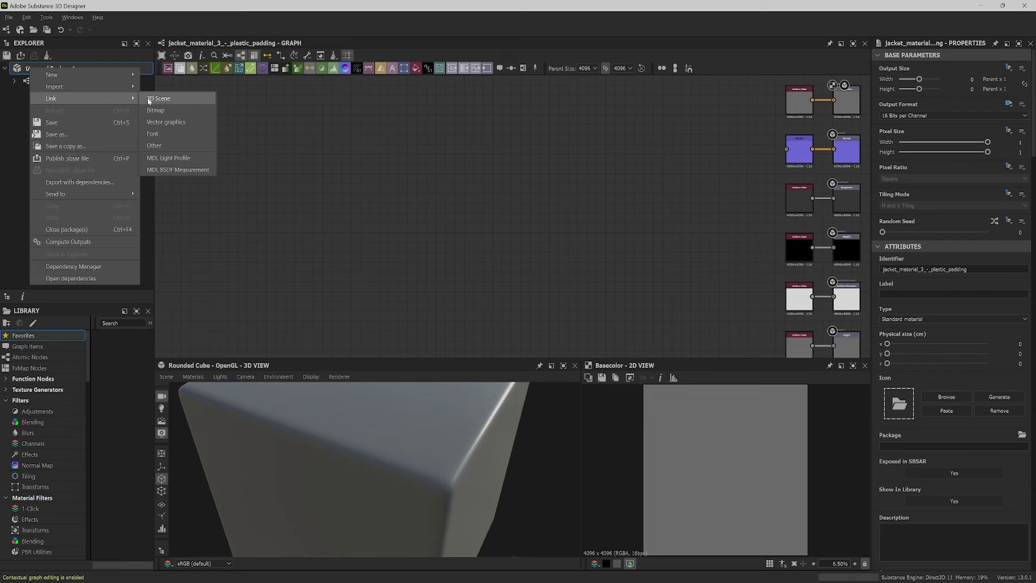
pyautogui.click(186, 97)
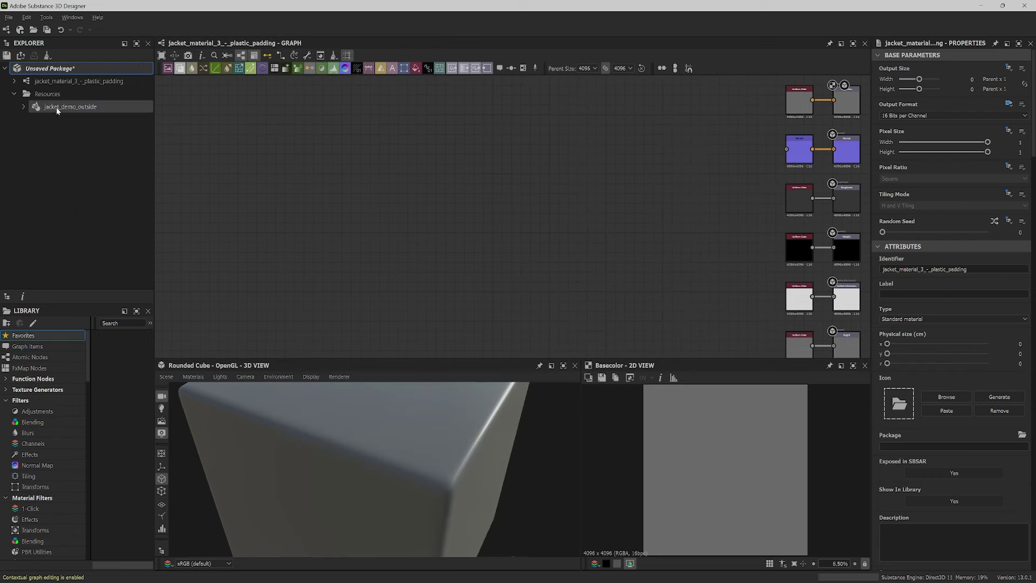
# Step: Load jacket_demo_outside into the 3D view, enlarge the previews, and turn it to a side view
pyautogui.moveTo(51, 108); pyautogui.dragTo(401, 398)
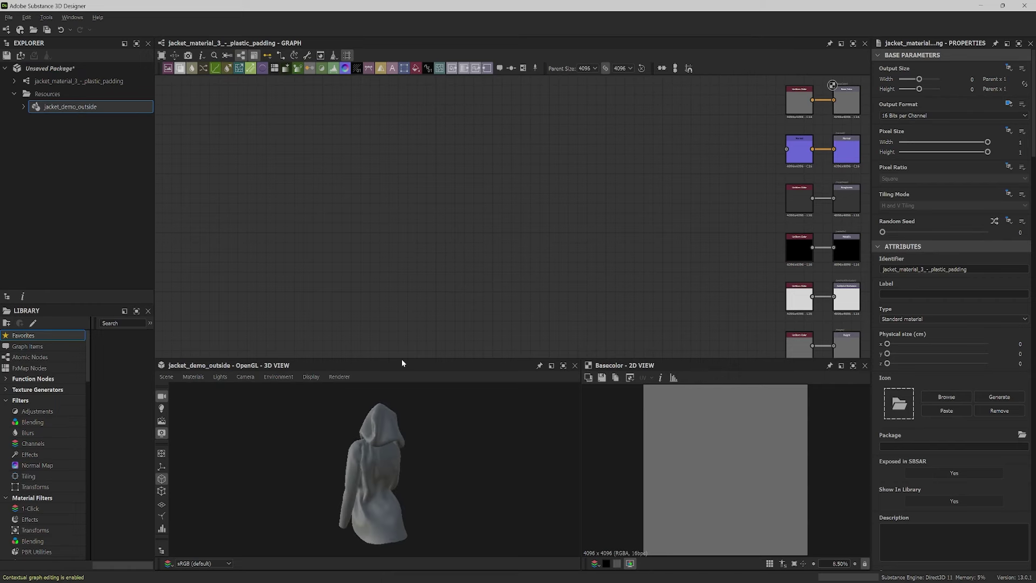
pyautogui.moveTo(402, 358); pyautogui.dragTo(421, 195)
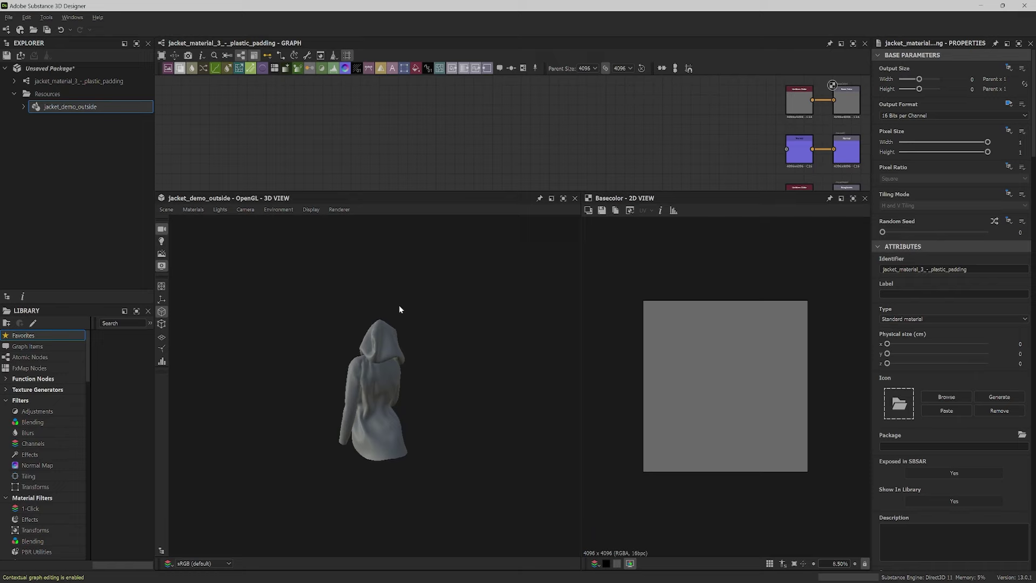
pyautogui.scroll(6, 391, 374)
pyautogui.moveTo(390, 371); pyautogui.dragTo(342, 367)
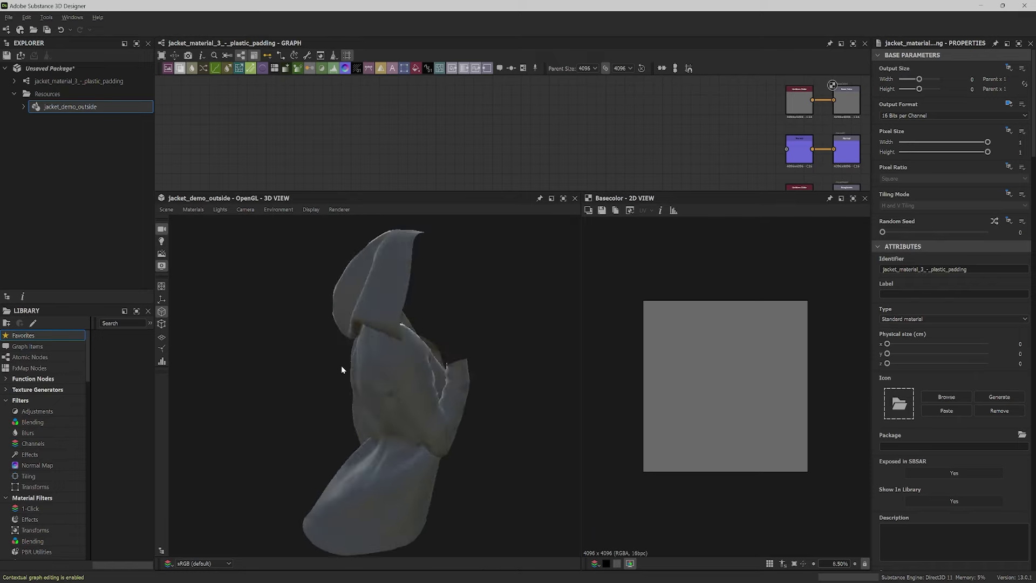
pyautogui.click(563, 199)
# Step: Open the jacket mesh's bake settings with a default bake size of 8192
pyautogui.rightClick(65, 108)
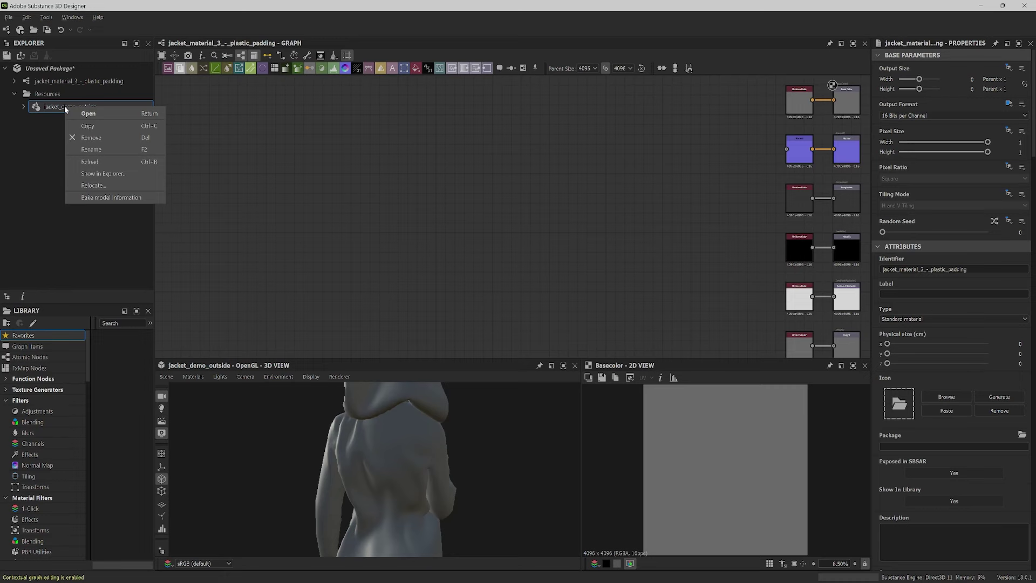
pyautogui.click(114, 198)
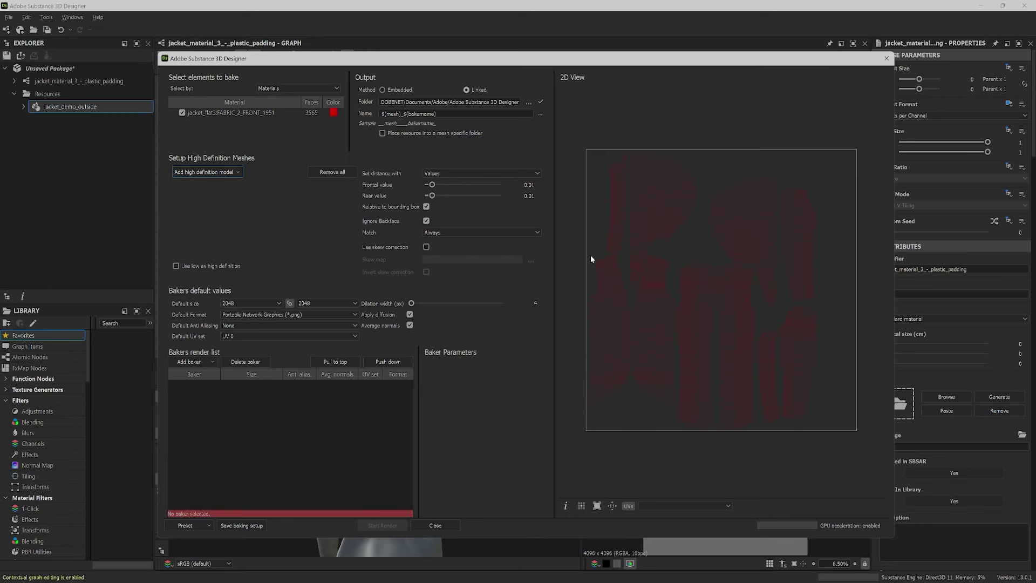
pyautogui.moveTo(525, 62); pyautogui.dragTo(514, 61)
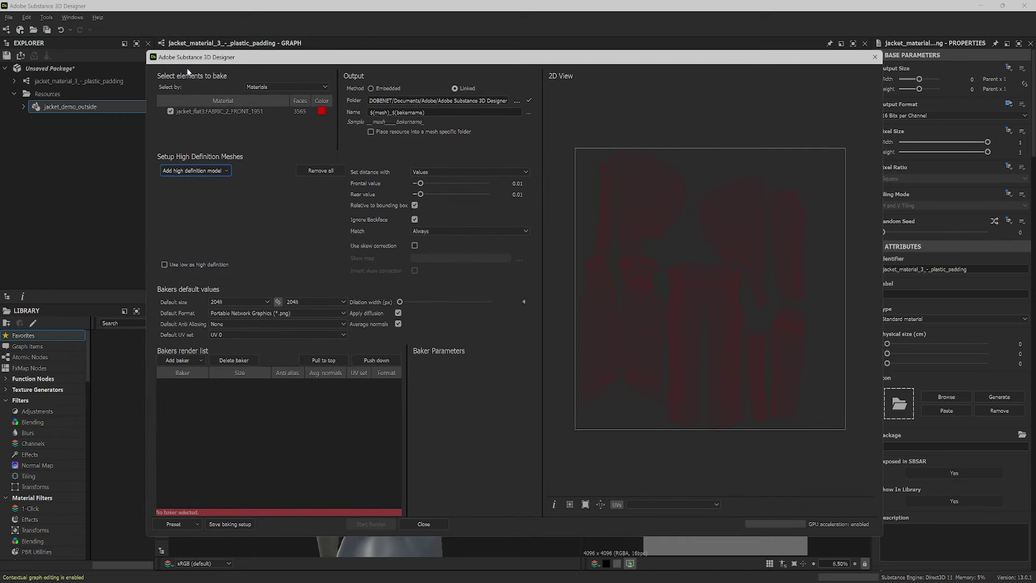
pyautogui.click(245, 298)
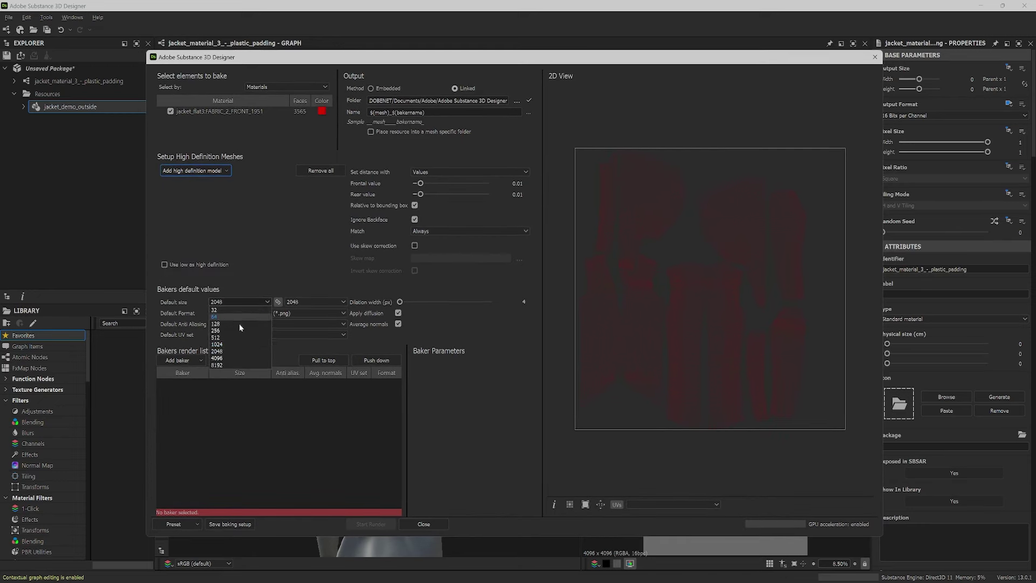
pyautogui.click(235, 363)
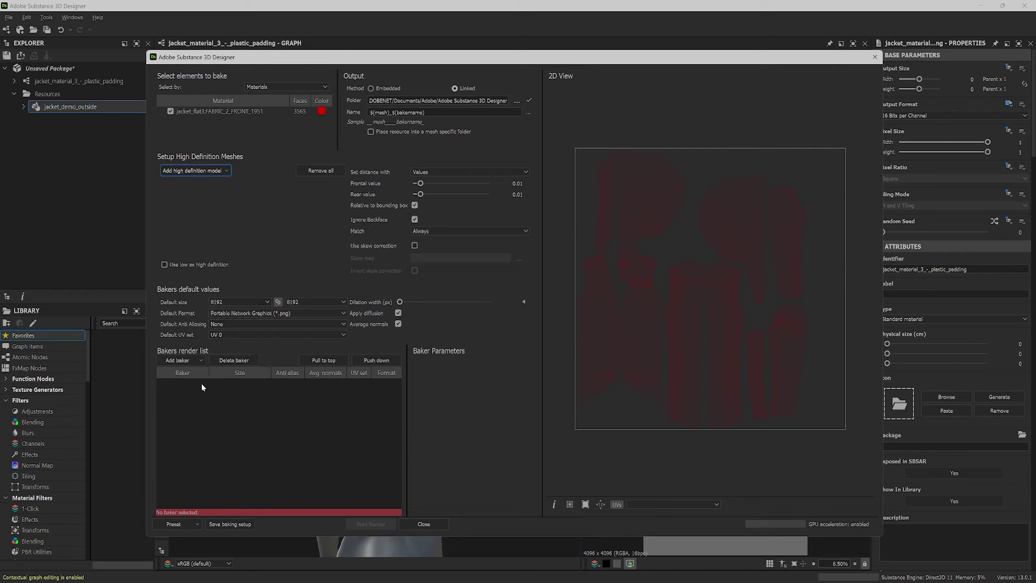
# Step: Add a Convert UV to SVG baker with Uniform colour mode, set its output folder, and render
pyautogui.click(185, 361)
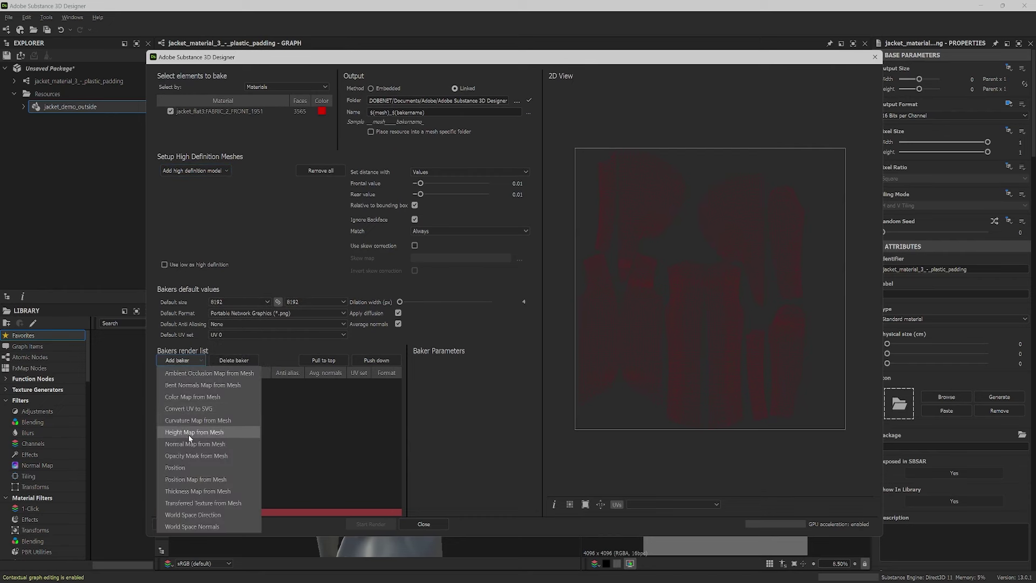
pyautogui.click(210, 411)
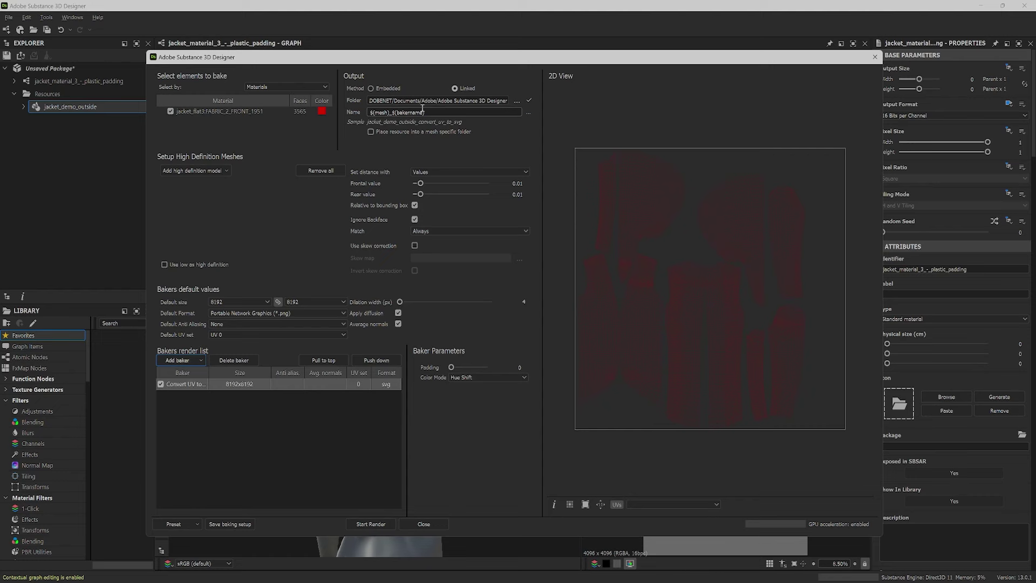
pyautogui.click(517, 101)
pyautogui.press('Return')
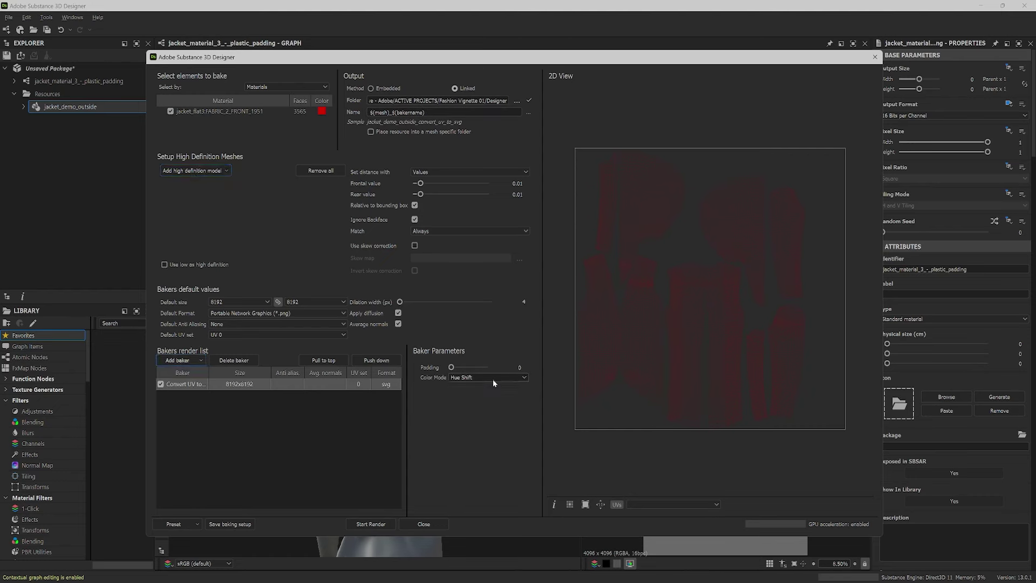
pyautogui.click(492, 378)
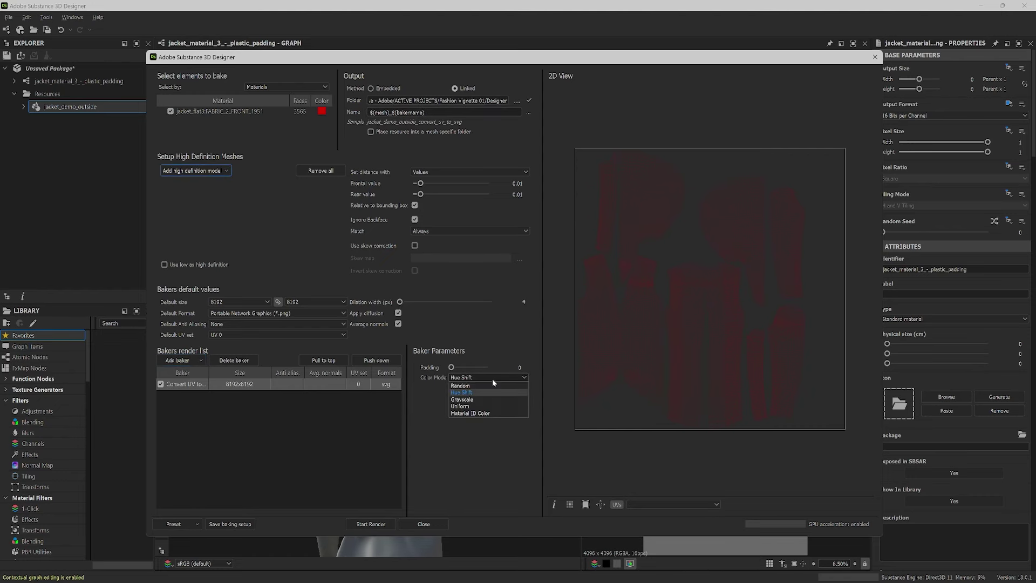
pyautogui.click(488, 407)
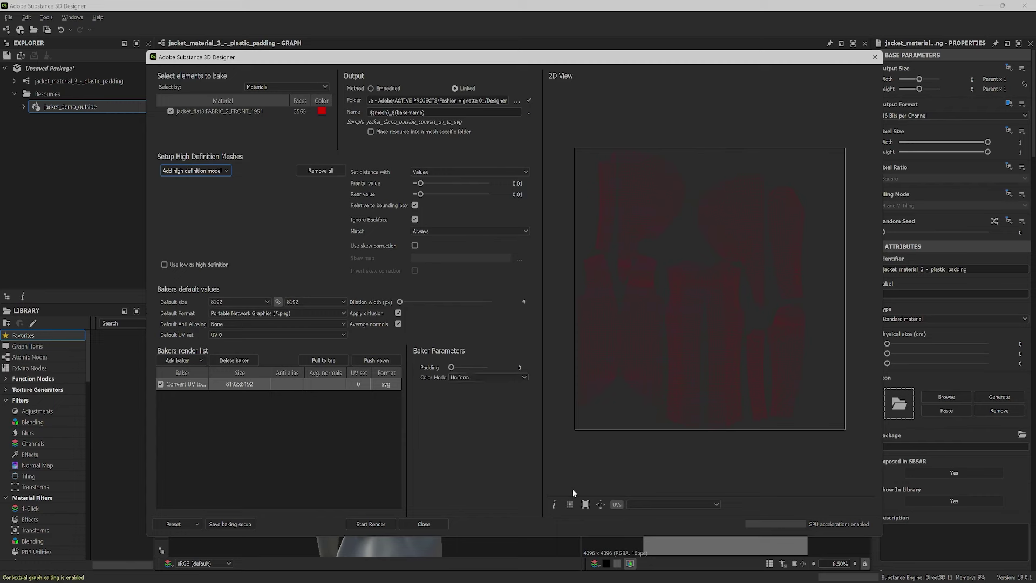
pyautogui.click(372, 524)
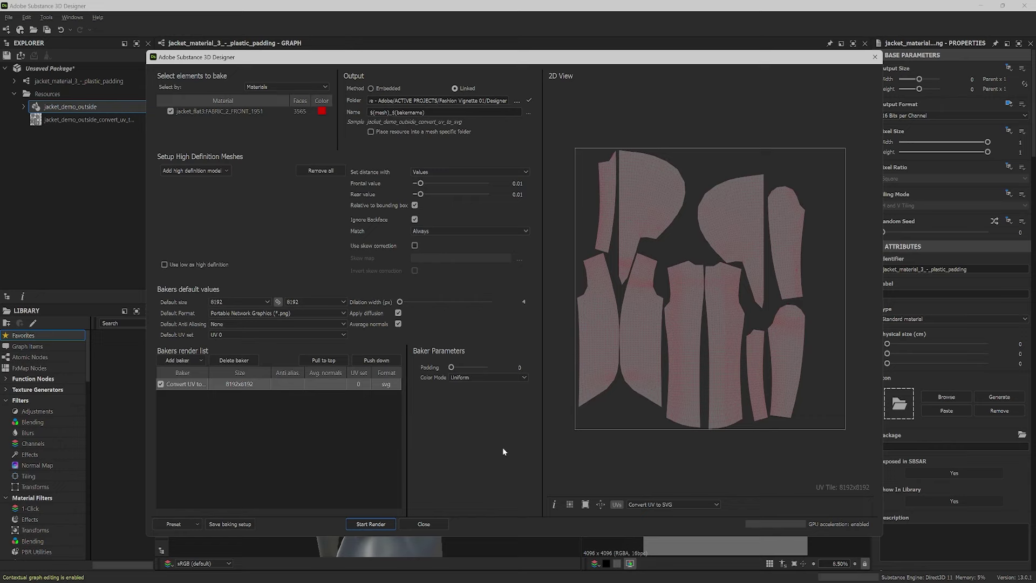
pyautogui.click(428, 528)
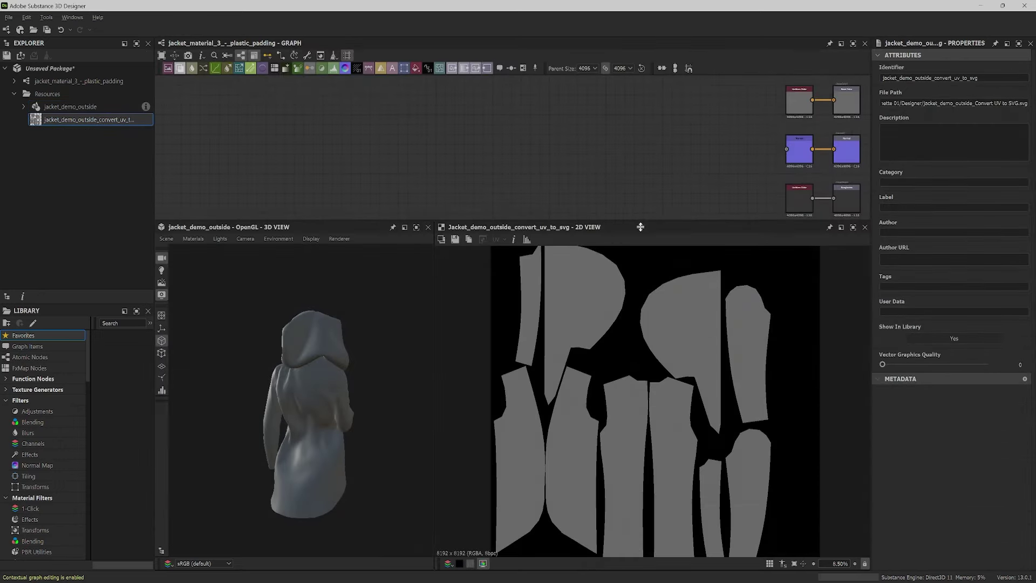
# Step: Add the baked UV SVG to the graph with a grayscale Input node below it
pyautogui.moveTo(641, 227); pyautogui.dragTo(640, 387)
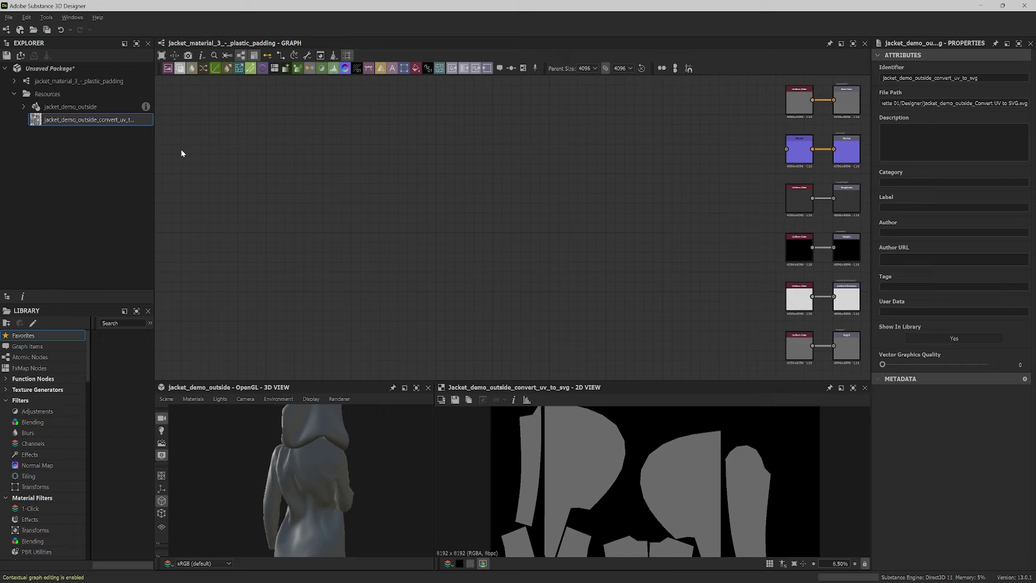
pyautogui.moveTo(36, 121); pyautogui.dragTo(280, 158)
pyautogui.scroll(4, 300, 173)
pyautogui.press('space')
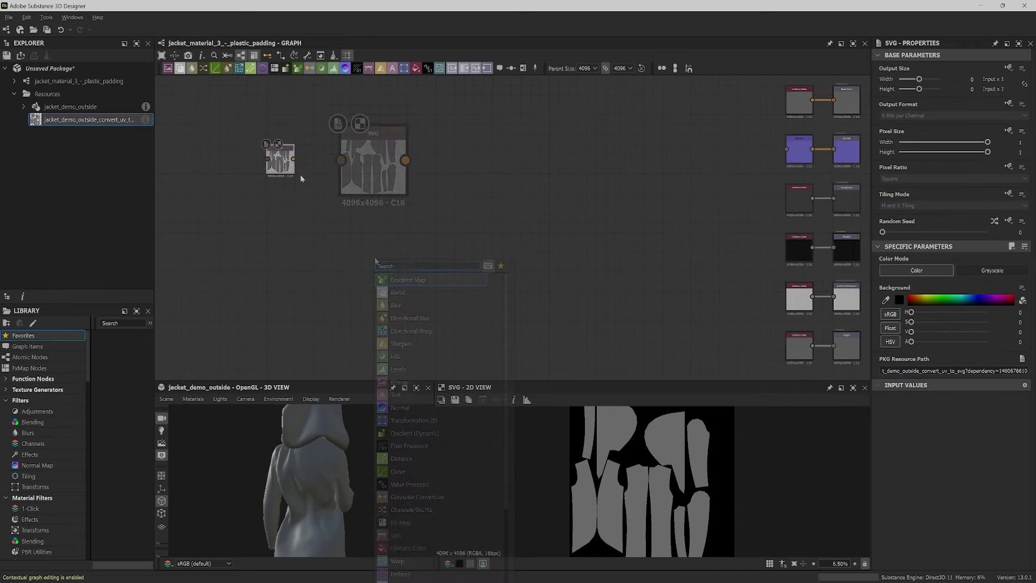
pyautogui.write('Input')
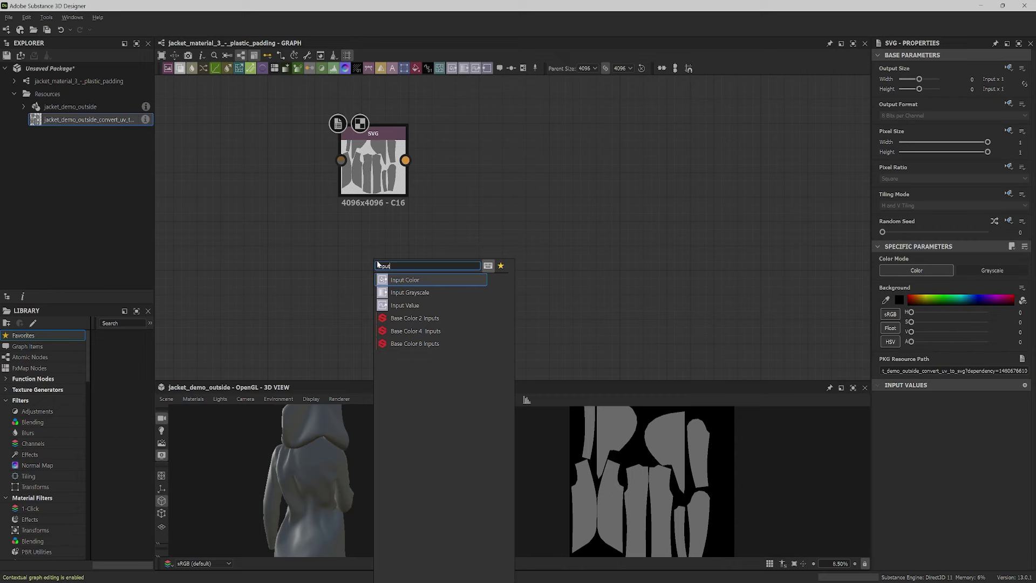
pyautogui.click(409, 292)
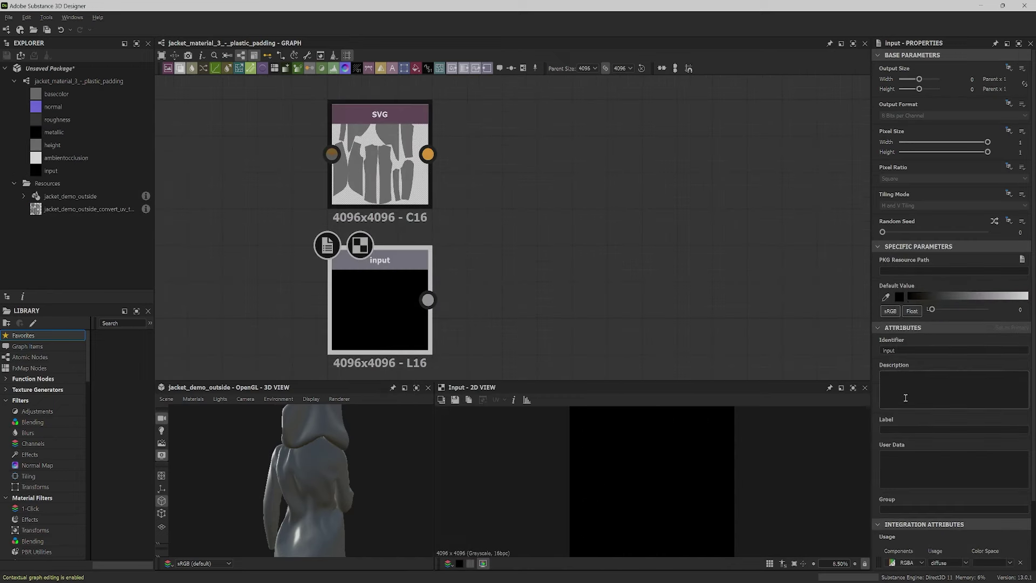
# Step: Give the input usage meshUVMask, identifier mesh_uv_mask and label 'UV Mask'
pyautogui.scroll(-2, 931, 383)
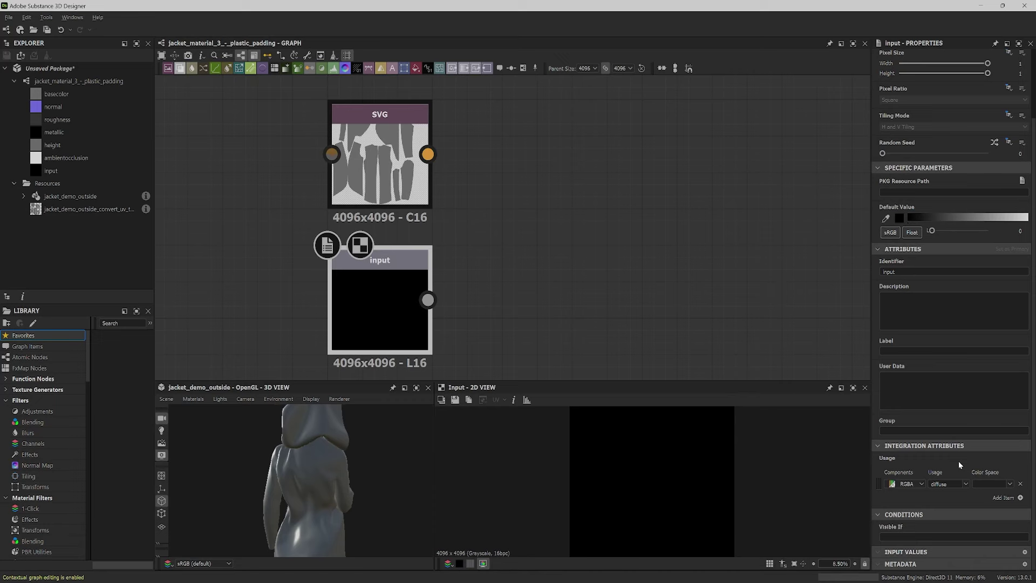
pyautogui.click(964, 484)
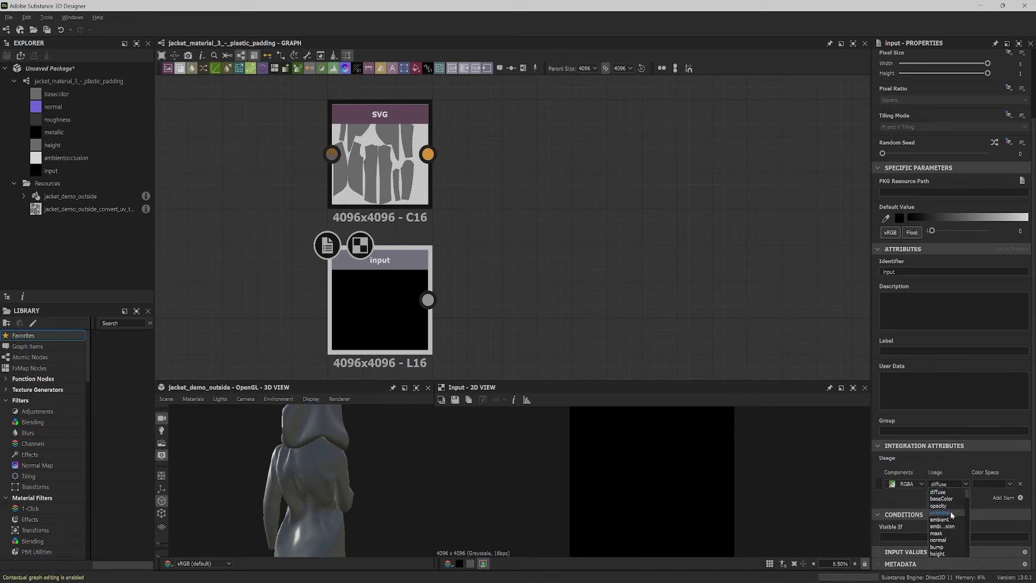
pyautogui.scroll(-5, 947, 518)
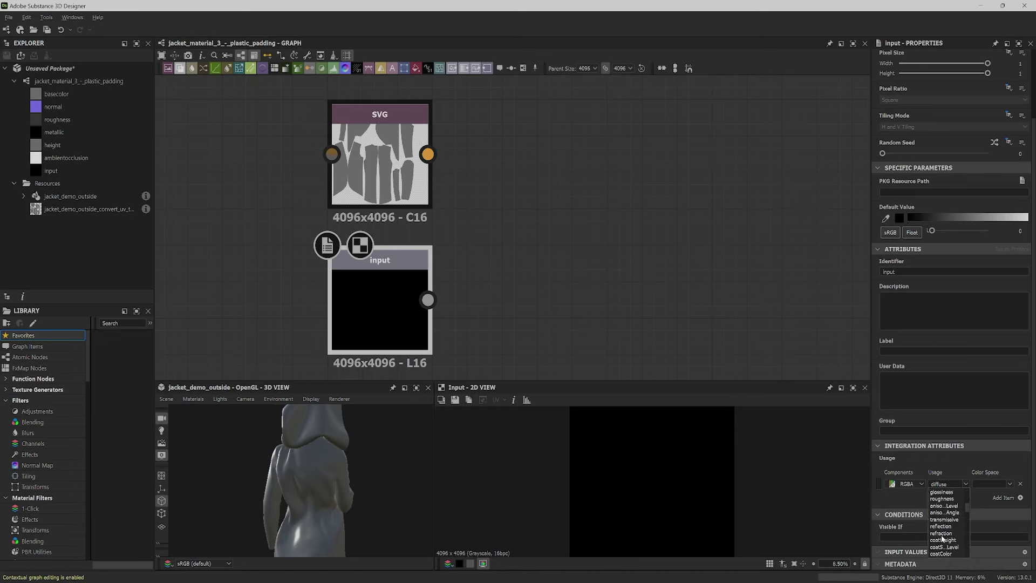
pyautogui.scroll(-6, 944, 536)
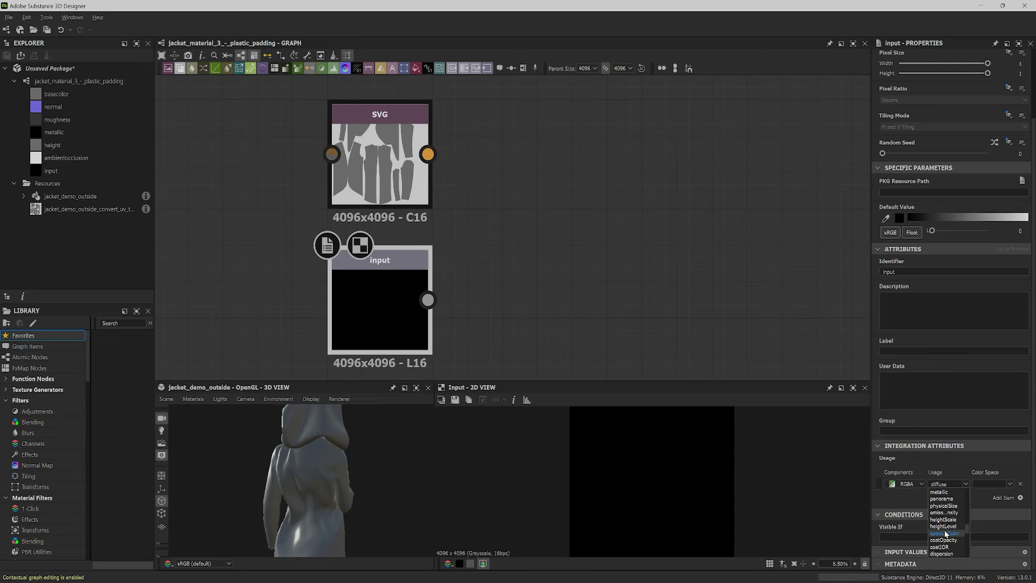
pyautogui.scroll(-5, 945, 532)
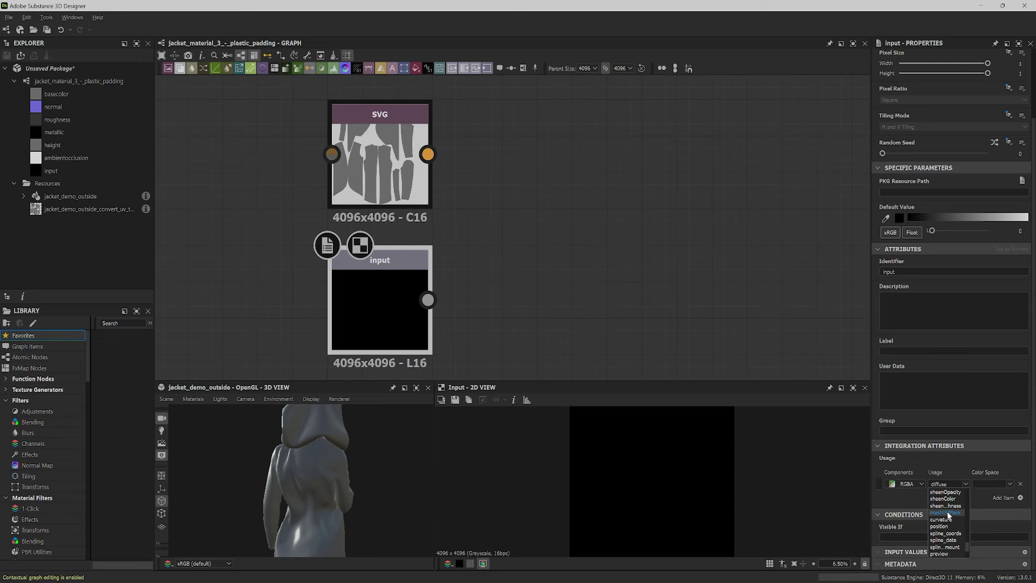
pyautogui.click(949, 513)
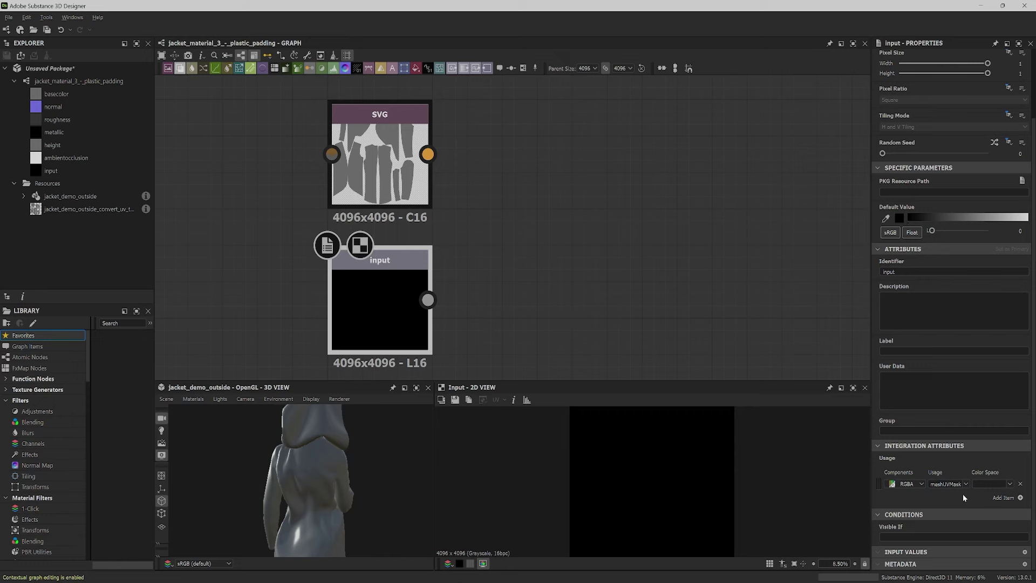
pyautogui.scroll(2, 948, 305)
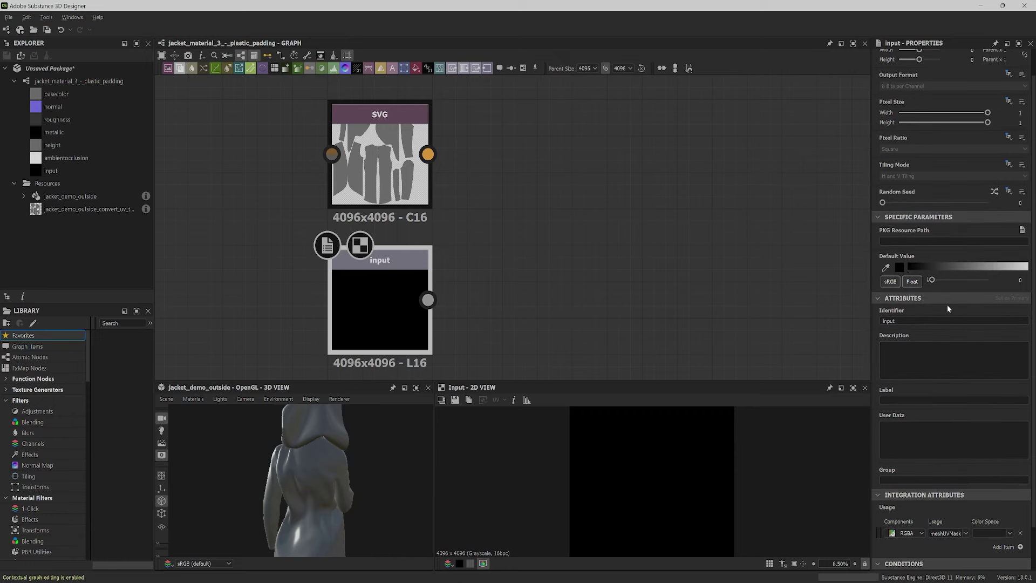
pyautogui.scroll(1, 948, 305)
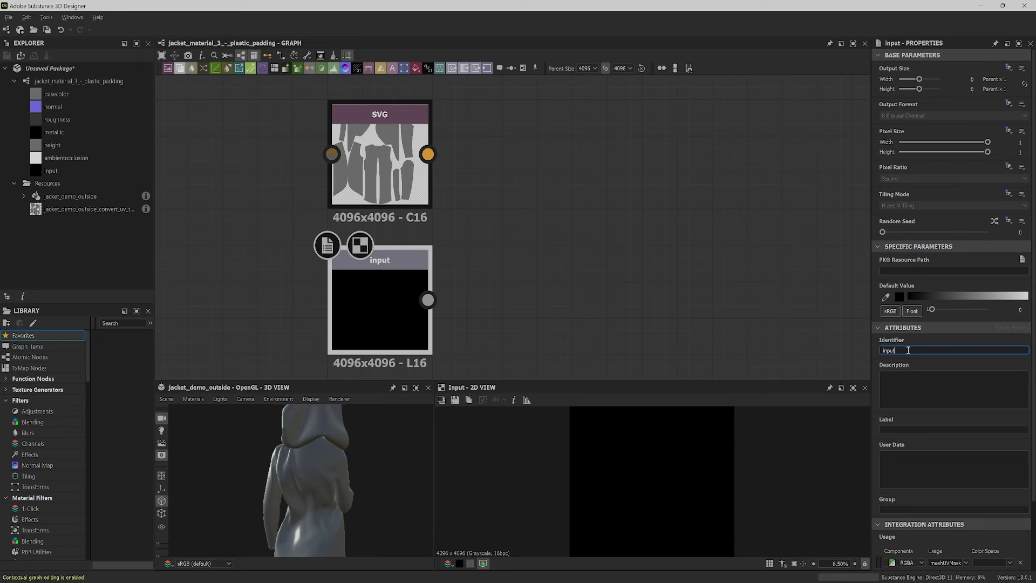
pyautogui.moveTo(909, 351); pyautogui.dragTo(852, 341)
pyautogui.write('mesh_uv_mask')
pyautogui.click(909, 429)
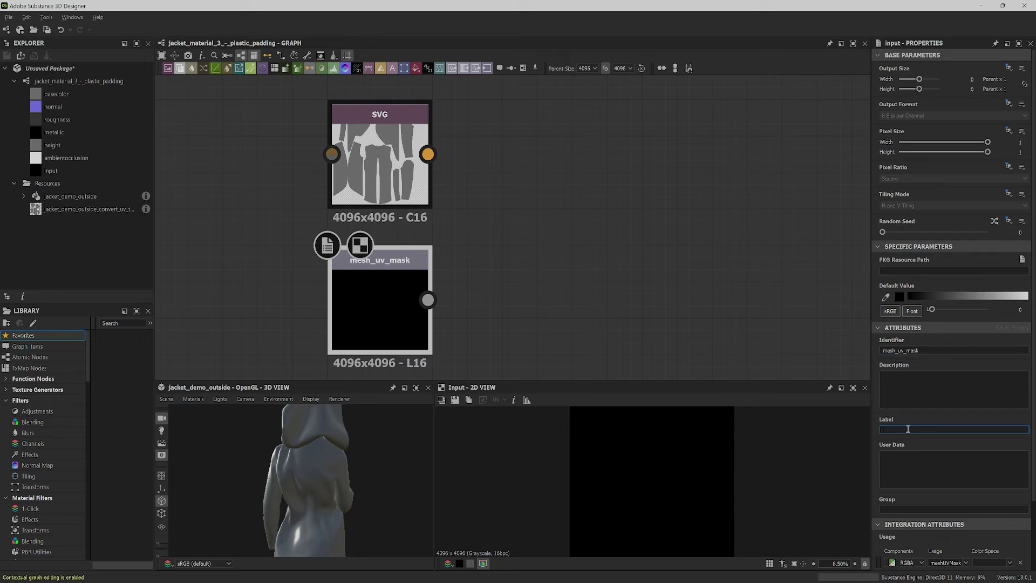
pyautogui.write('UV Mask')
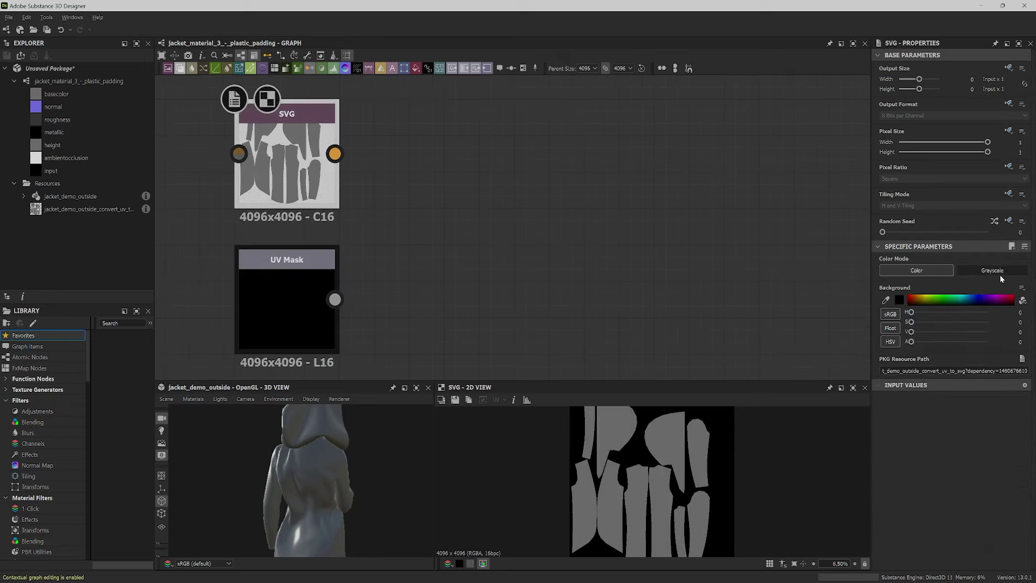
# Step: Set the SVG to Grayscale and route it and the UV Mask into a Switch Grayscale node
pyautogui.click(997, 273)
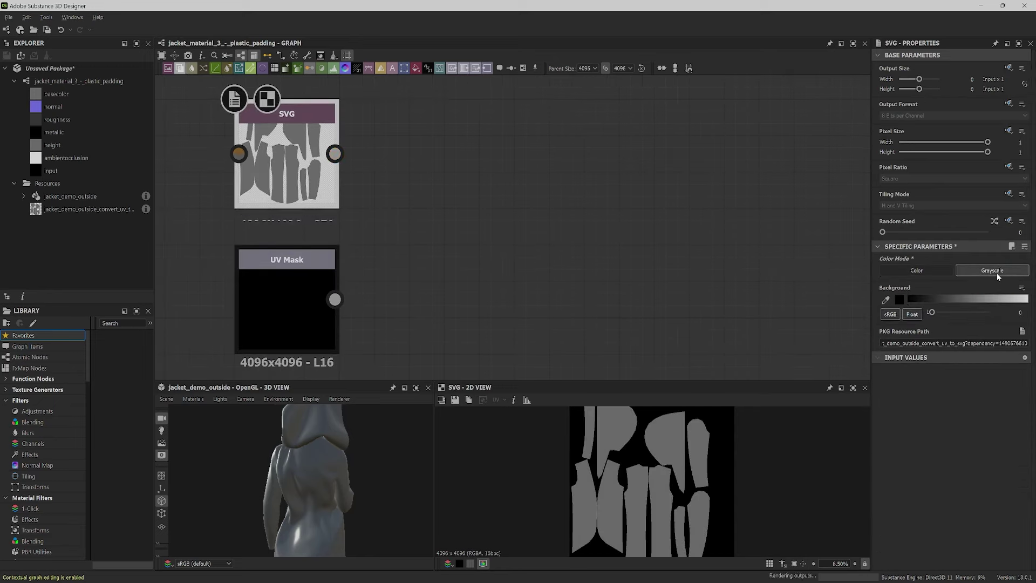
pyautogui.moveTo(334, 154); pyautogui.dragTo(434, 197)
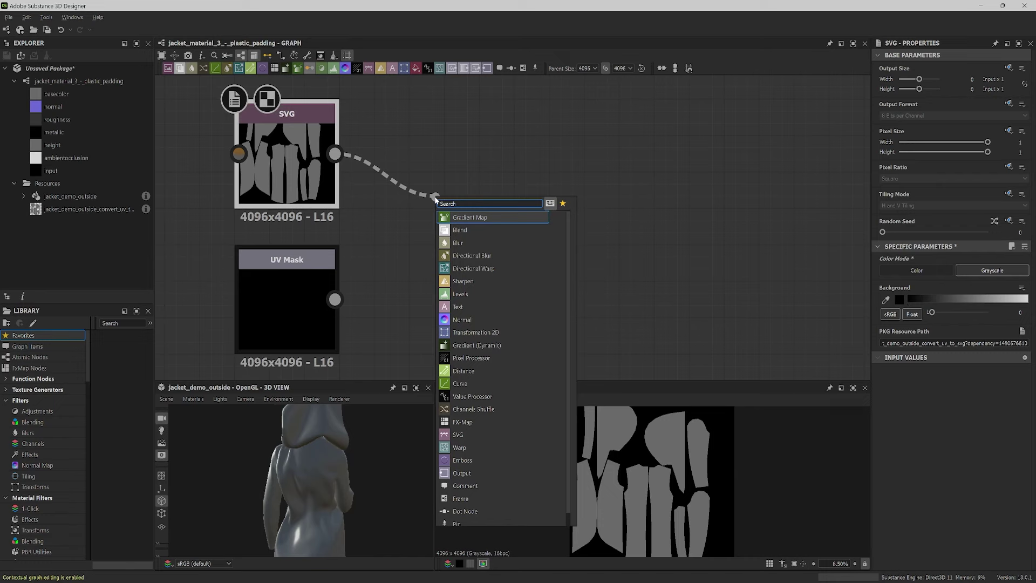
pyautogui.write('swi')
pyautogui.click(493, 218)
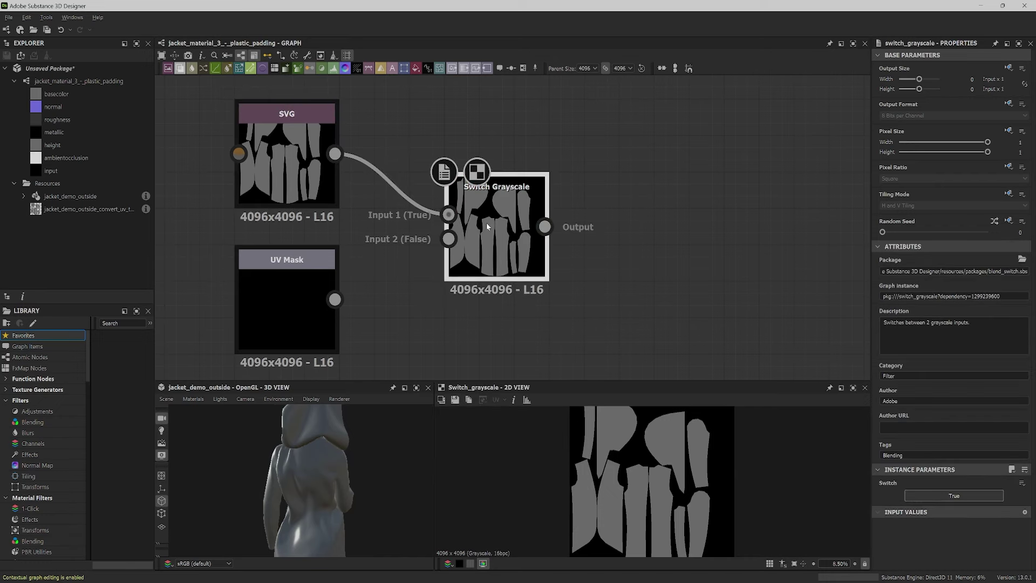
pyautogui.moveTo(335, 300); pyautogui.dragTo(448, 239)
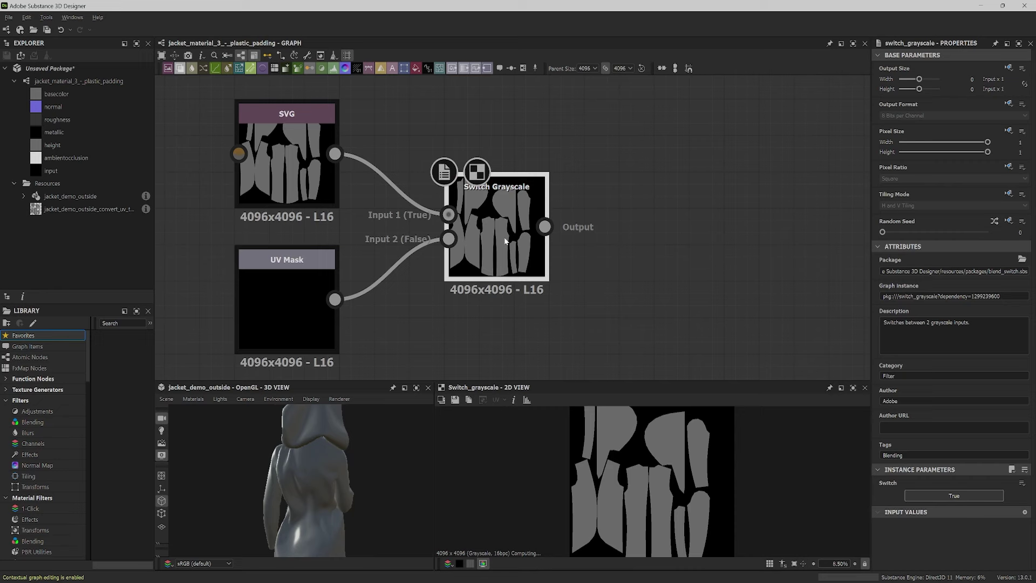
# Step: Toggle the Switch back and forth to compare the SVG and UV Mask inputs
pyautogui.click(955, 499)
pyautogui.click(954, 499)
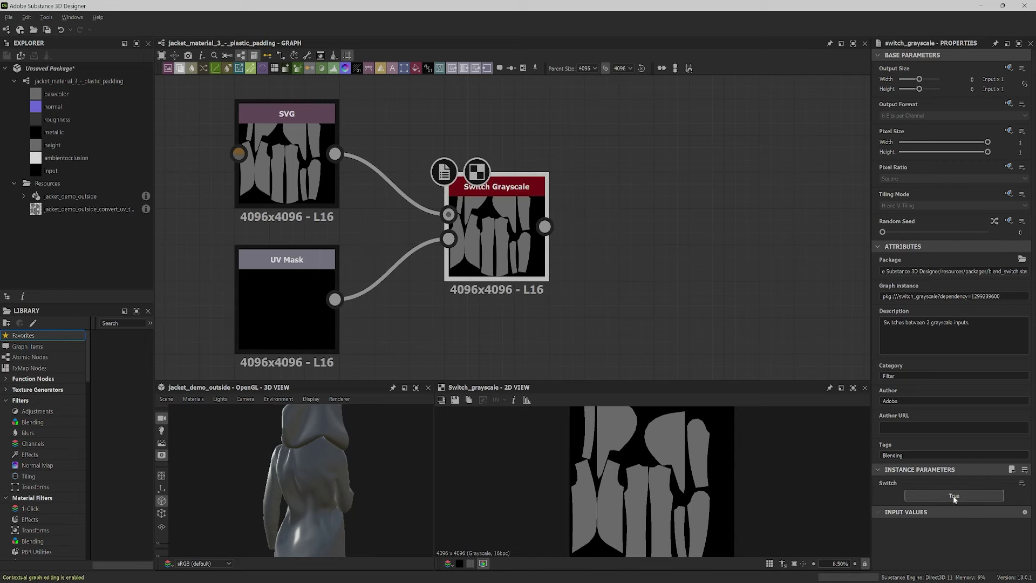
pyautogui.click(954, 499)
pyautogui.click(957, 496)
# Step: Expose the Switch parameter as a graph input labelled 'Mask Switch' with a button editor
pyautogui.click(1023, 485)
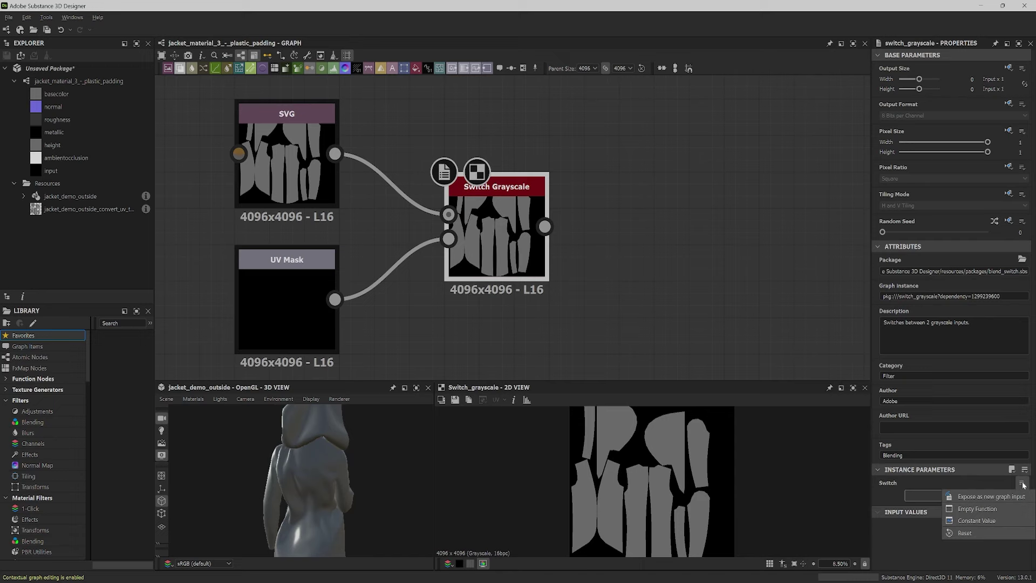
pyautogui.click(995, 497)
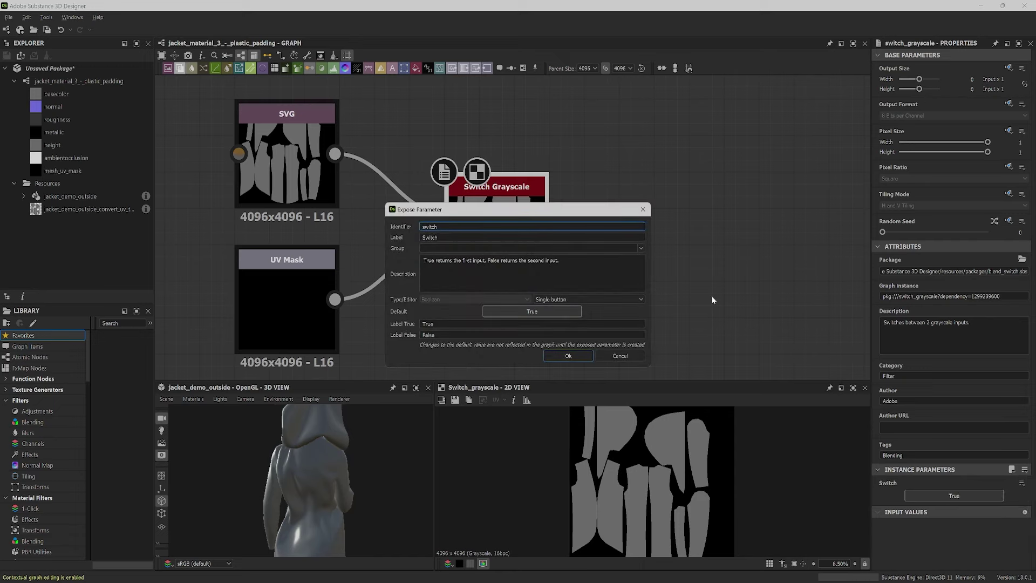
pyautogui.moveTo(424, 203); pyautogui.dragTo(615, 204)
pyautogui.click(614, 232)
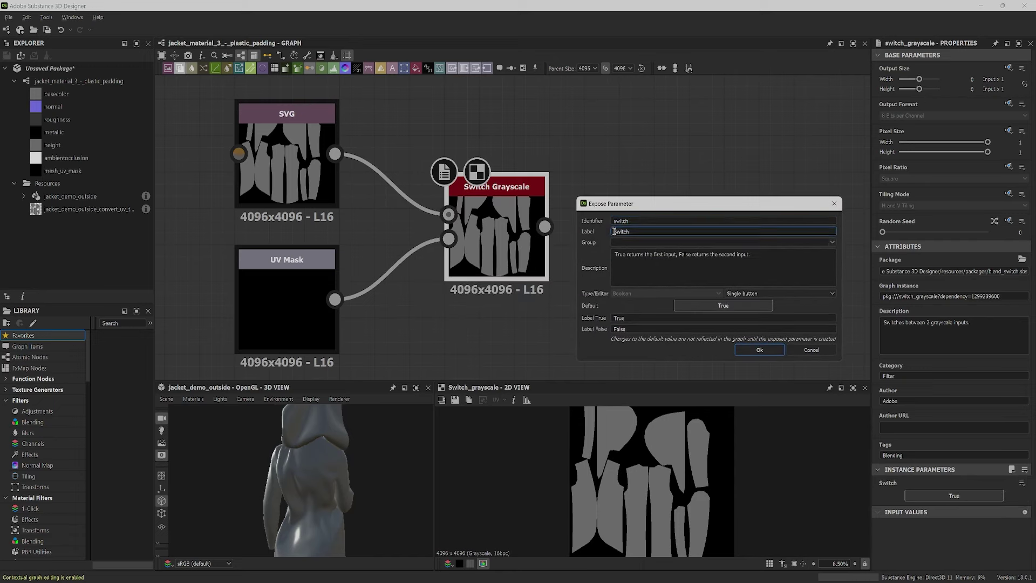
pyautogui.write('Mask')
pyautogui.click(780, 293)
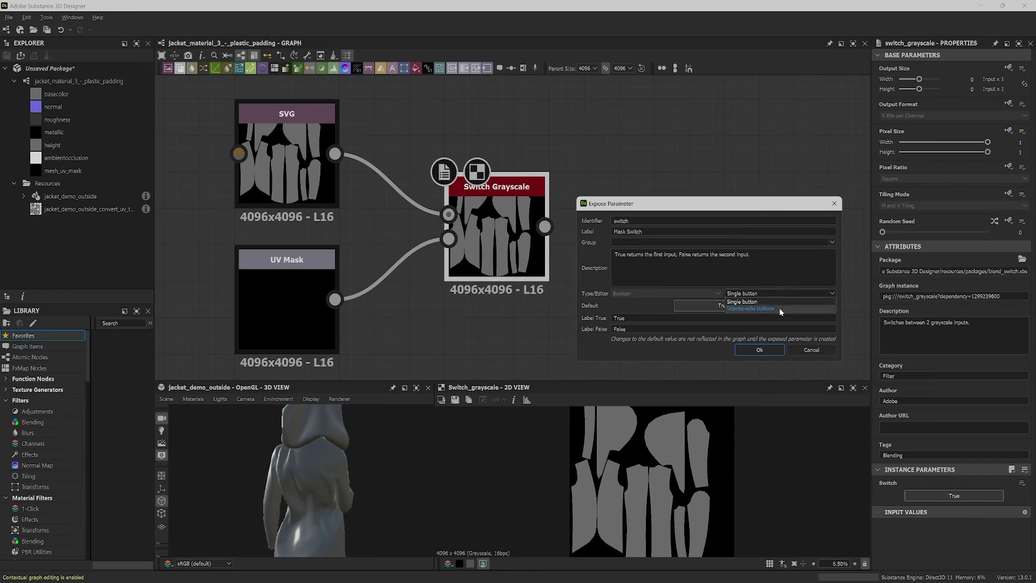
pyautogui.click(782, 302)
# Step: Label the options Baked UV Mask and 'Dynamic UV Mask - Mesh', then confirm
pyautogui.doubleClick(636, 320)
pyautogui.write('B')
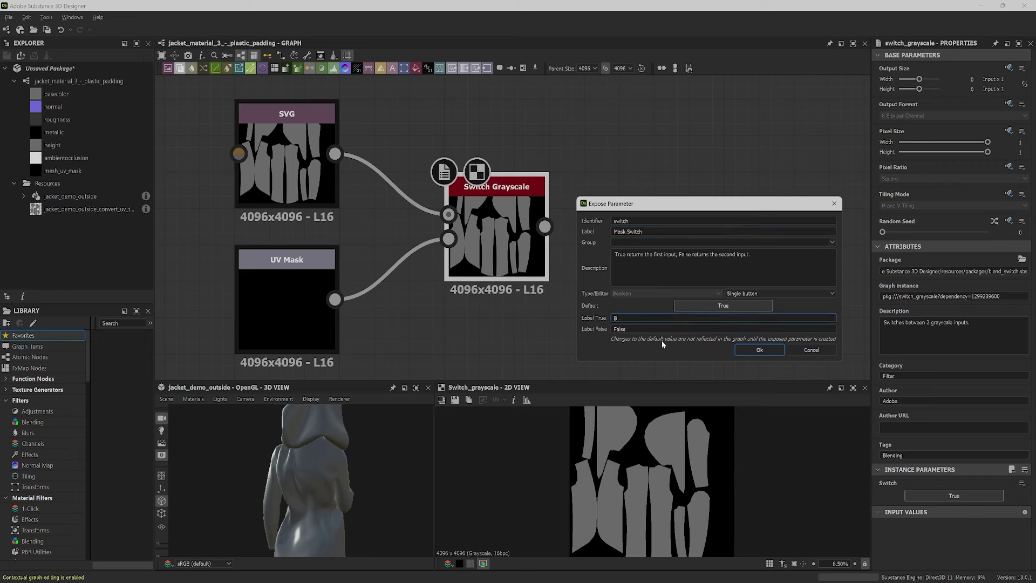
pyautogui.write('aked UV Mask - Designer')
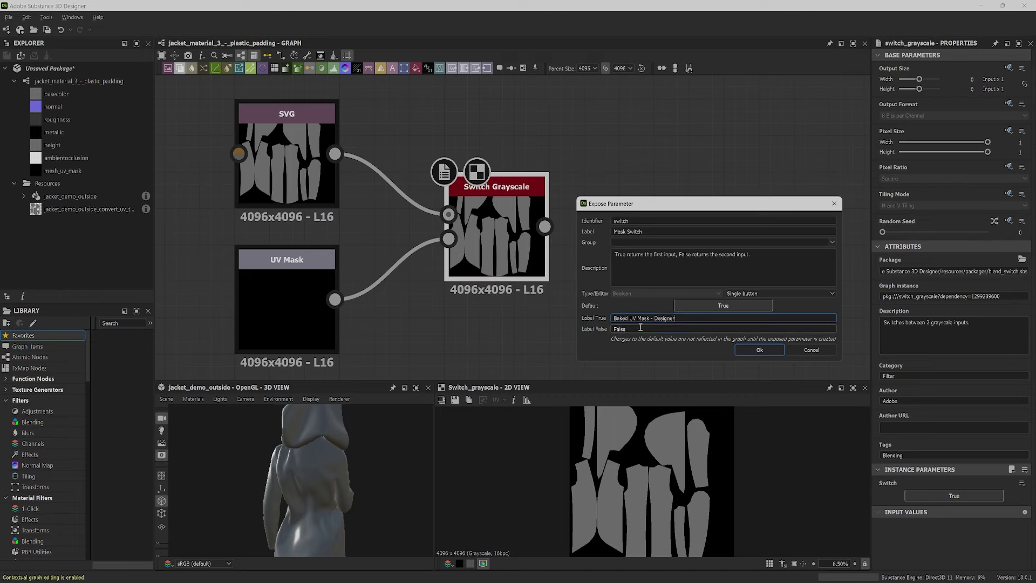
pyautogui.doubleClick(641, 328)
pyautogui.write('Dynami')
pyautogui.write('c UV Mask ')
pyautogui.write('- Mesh')
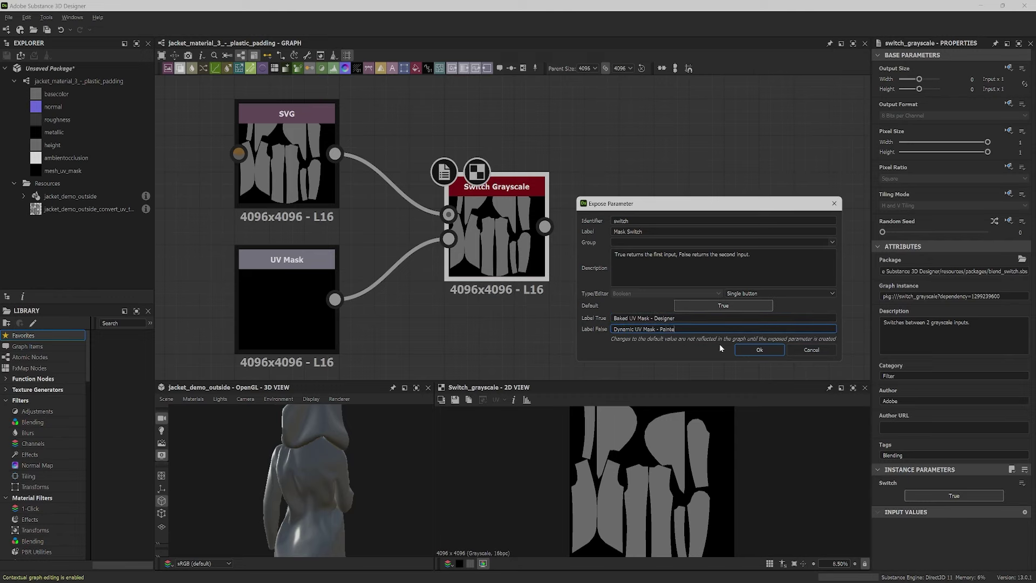
pyautogui.click(761, 349)
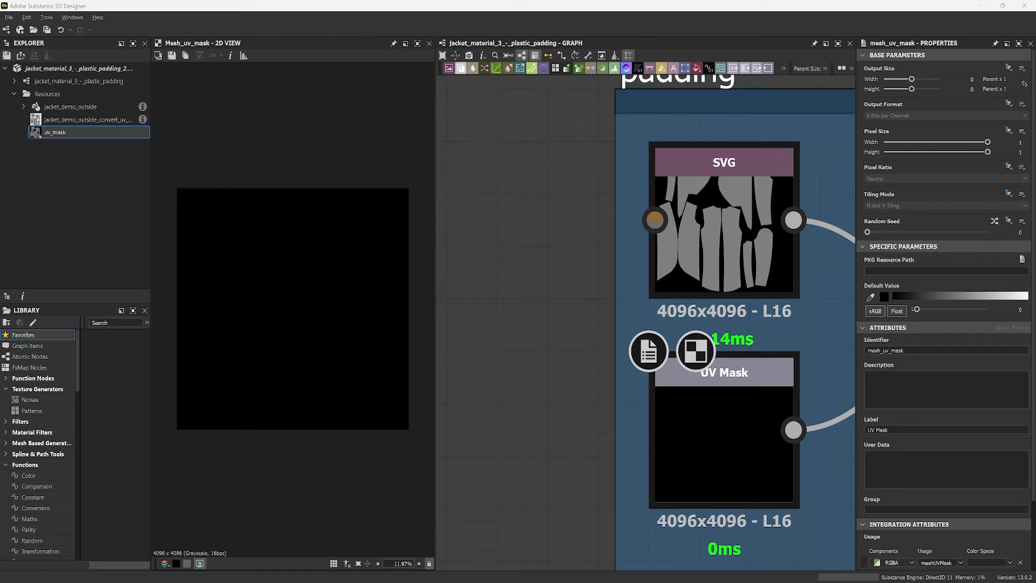
# Step: Open the SVG mask in the 2D view and cancel saving it as an image
pyautogui.doubleClick(743, 229)
pyautogui.click(171, 55)
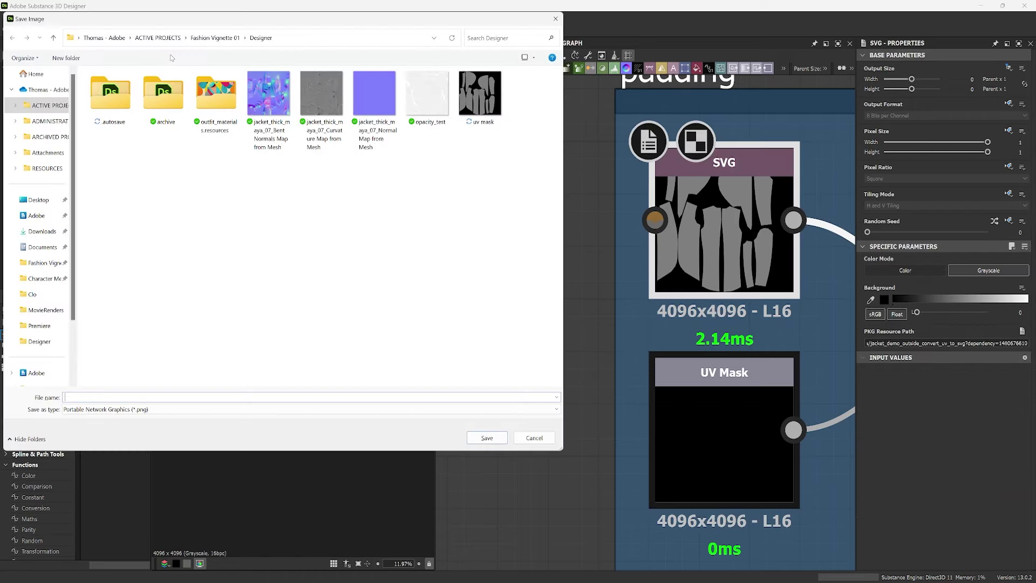
pyautogui.press('Escape')
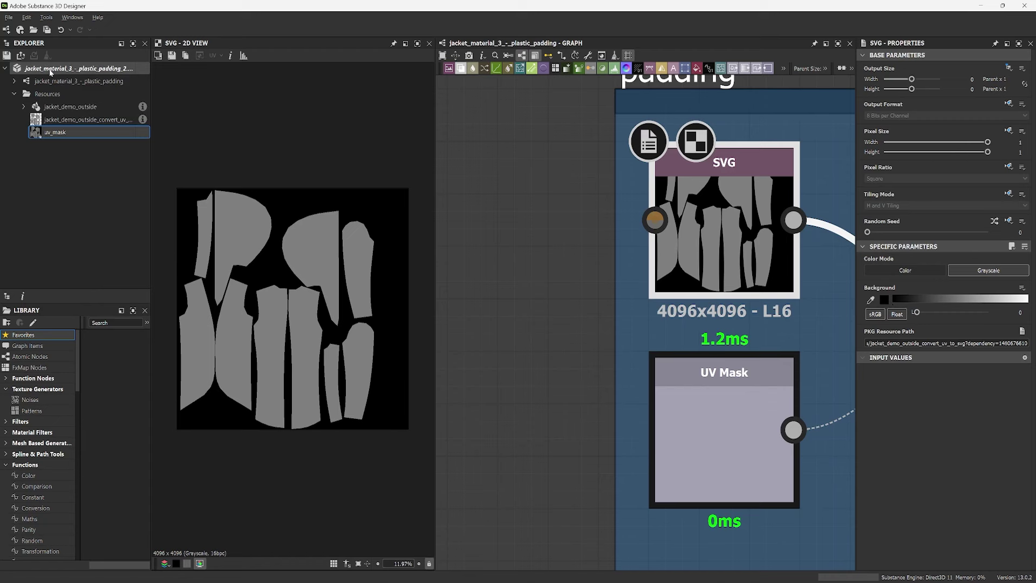
# Step: Link the uv_mask bitmap into the package and drag it into view
pyautogui.rightClick(49, 70)
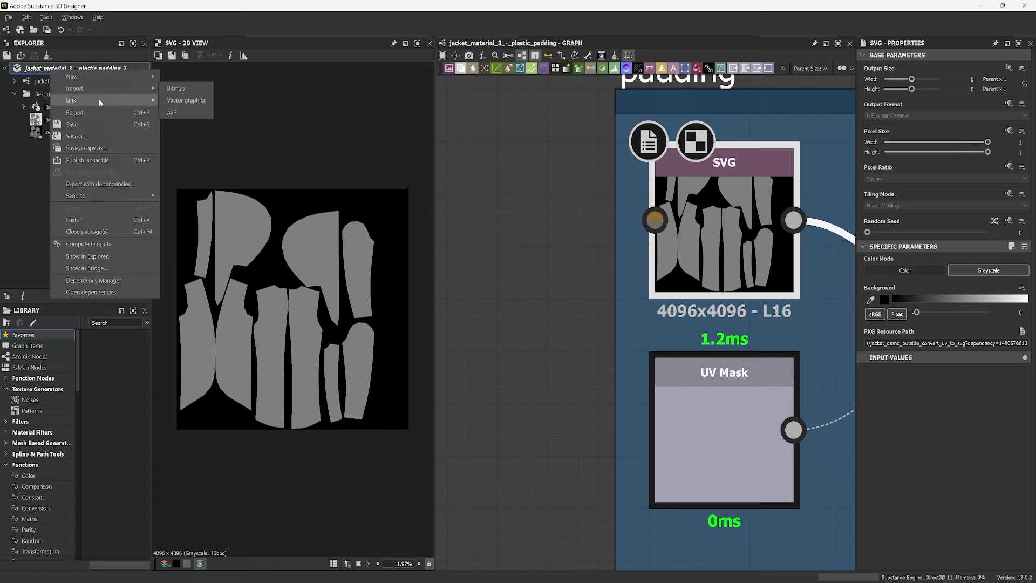
pyautogui.moveTo(100, 102)
pyautogui.click(175, 112)
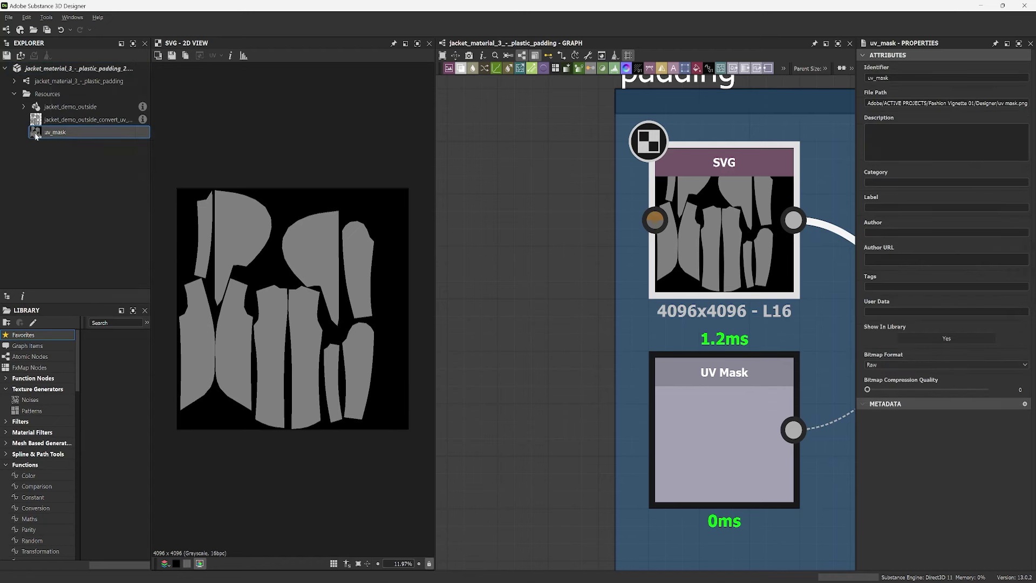
pyautogui.moveTo(41, 132); pyautogui.dragTo(727, 448)
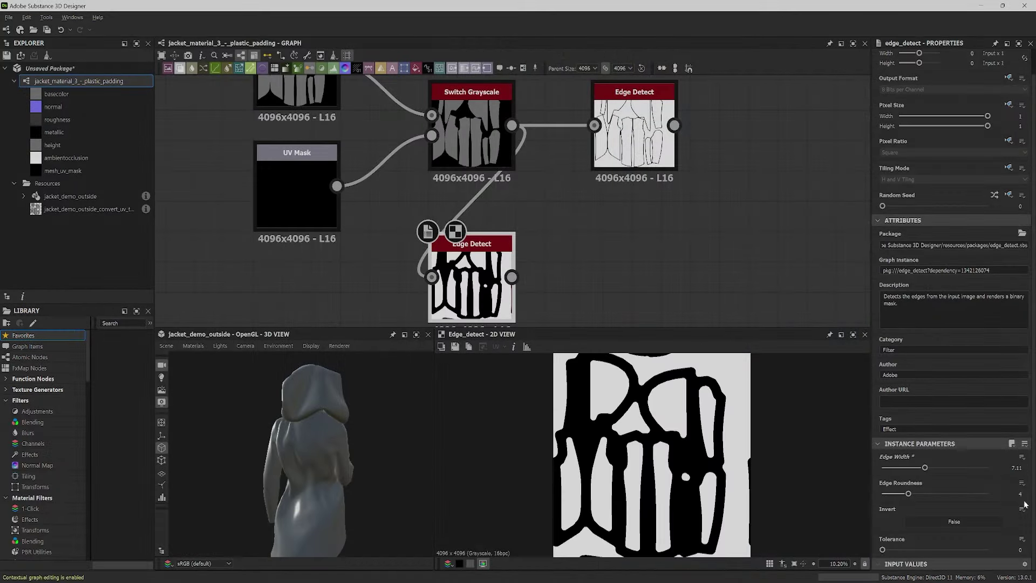
# Step: Duplicate the Edge Detect node into a lower row linked to the switch
pyautogui.scroll(-1, 658, 261)
pyautogui.moveTo(659, 260); pyautogui.dragTo(512, 237, button='middle')
pyautogui.moveTo(390, 252); pyautogui.dragTo(459, 253)
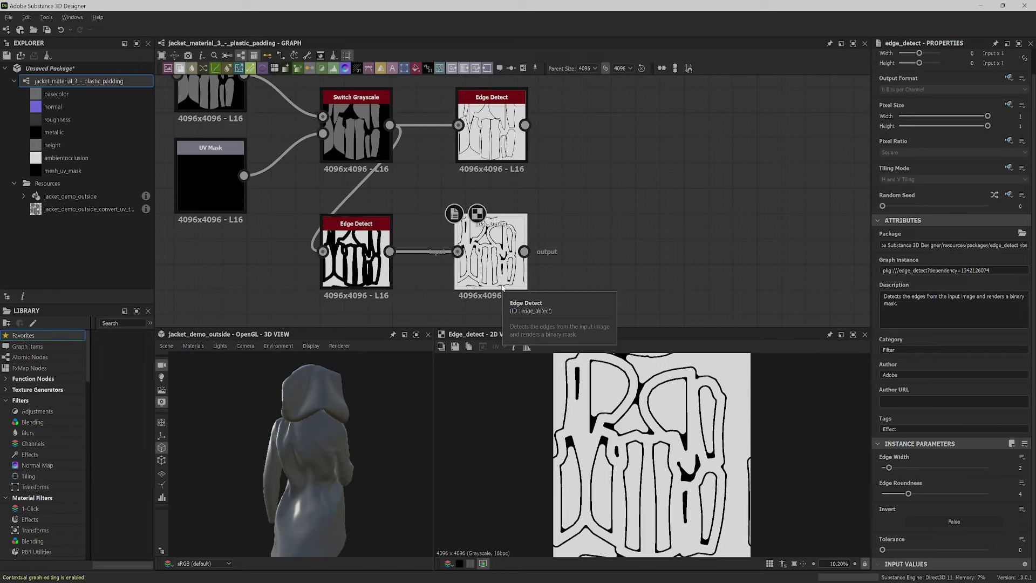
pyautogui.click(492, 124)
pyautogui.hotkey('ctrl', 'c')
pyautogui.hotkey('ctrl', 'v')
pyautogui.moveTo(390, 252); pyautogui.dragTo(541, 226)
# Step: Feed both Edge Detect outlines into a Blend node and preview the result
pyautogui.click(491, 259)
pyautogui.press('Delete')
pyautogui.moveTo(575, 232); pyautogui.dragTo(491, 258)
pyautogui.click(491, 129)
pyautogui.click(491, 254)
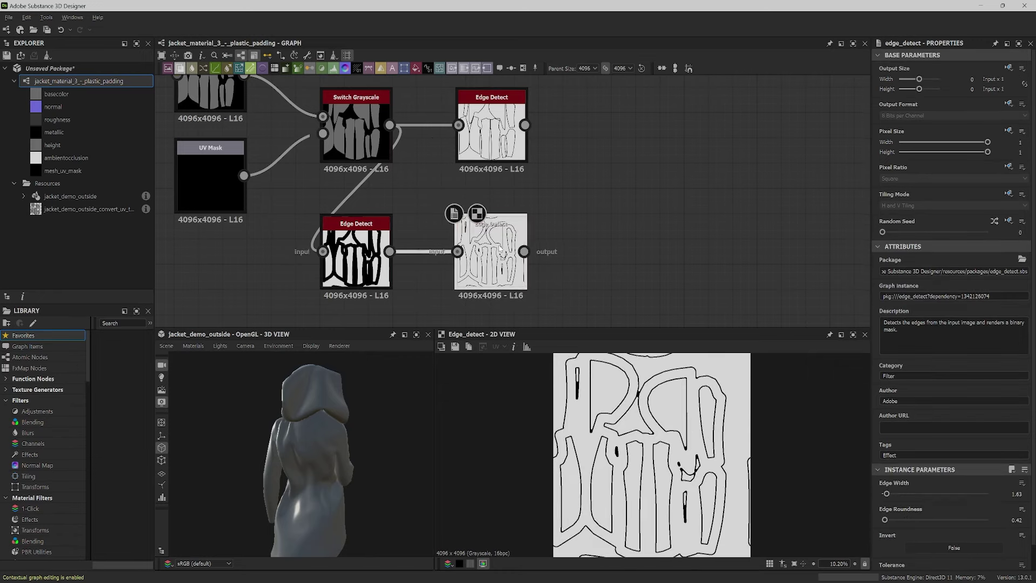
pyautogui.moveTo(526, 125); pyautogui.dragTo(603, 201)
pyautogui.moveTo(524, 251); pyautogui.dragTo(604, 184)
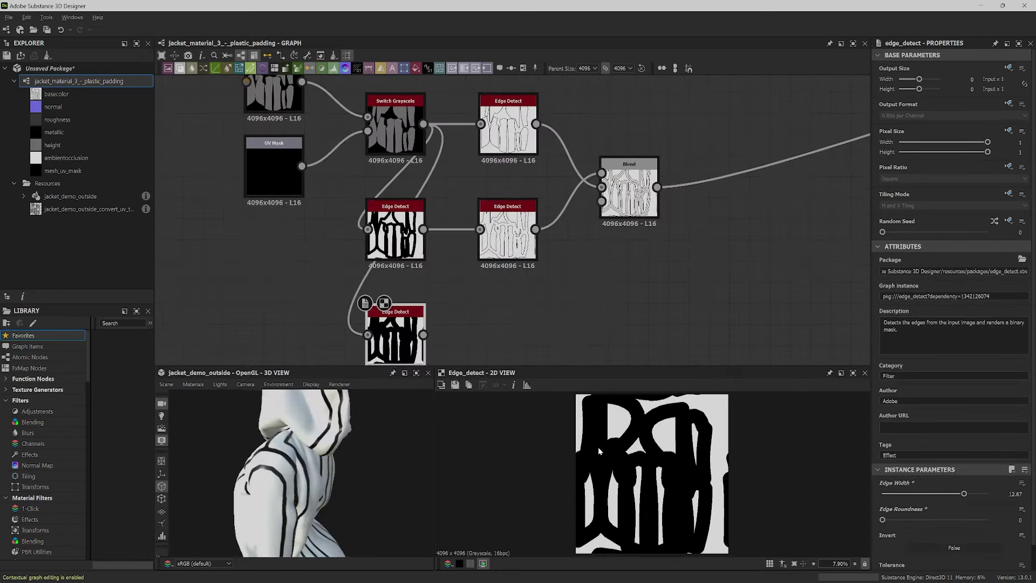
# Step: Add a third Edge Detect copy and chain another Blend after the first
pyautogui.click(507, 233)
pyautogui.hotkey('ctrl', 'c')
pyautogui.hotkey('ctrl', 'v')
pyautogui.moveTo(424, 334); pyautogui.dragTo(480, 335)
pyautogui.moveTo(556, 324); pyautogui.dragTo(560, 278, button='middle')
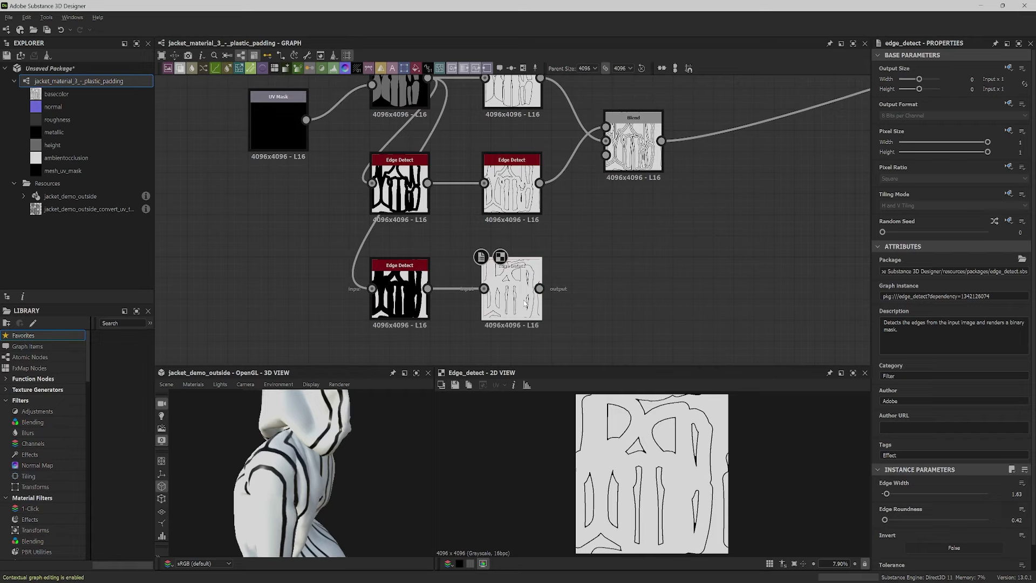
pyautogui.click(566, 272)
pyautogui.click(634, 143)
pyautogui.press('space')
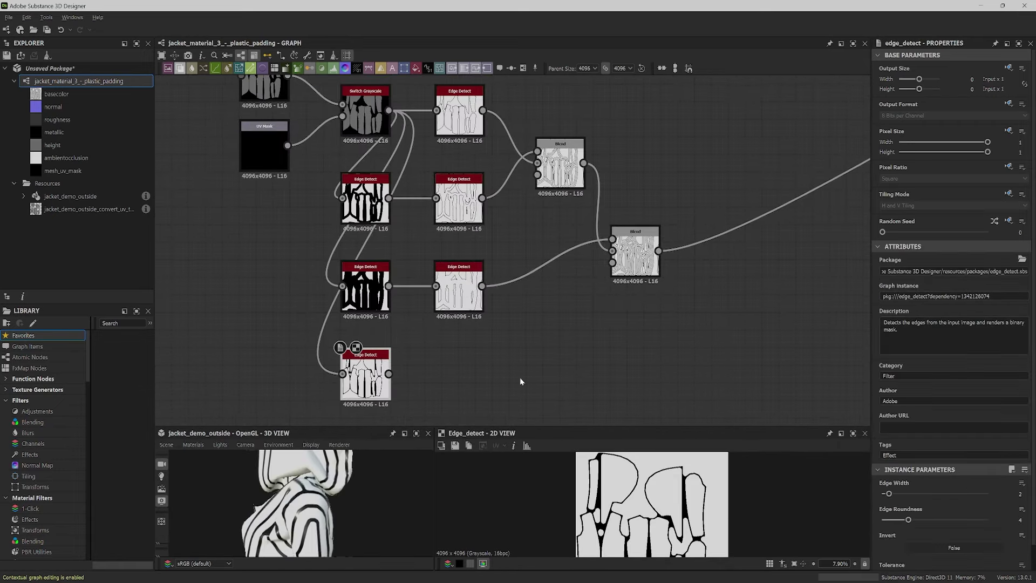
pyautogui.click(1022, 510)
pyautogui.press('Escape')
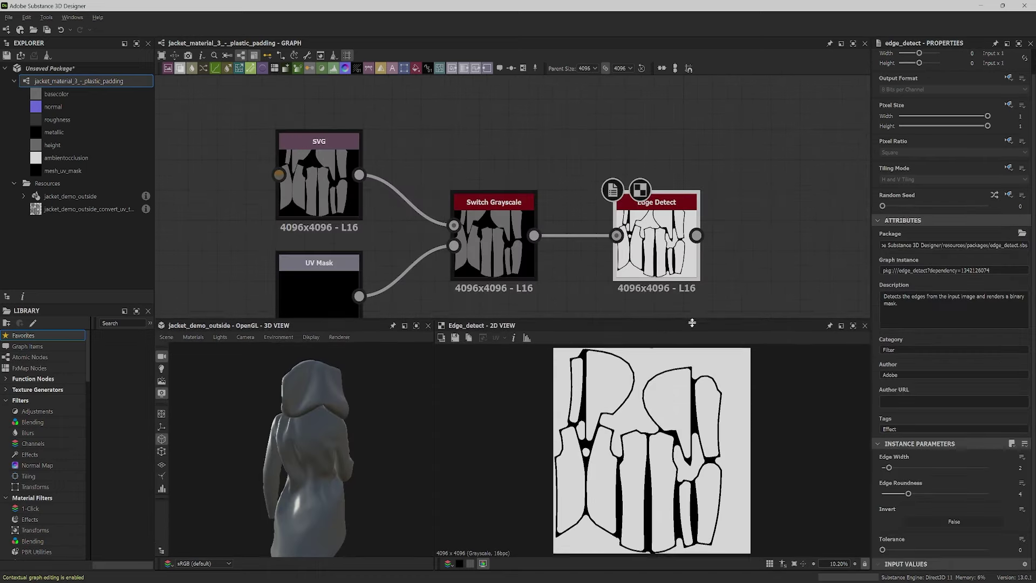
# Step: Thin the existing Edge Detect with an Edge Width of 1.63
pyautogui.moveTo(692, 351); pyautogui.dragTo(691, 328)
pyautogui.moveTo(729, 273); pyautogui.dragTo(727, 245, button='middle')
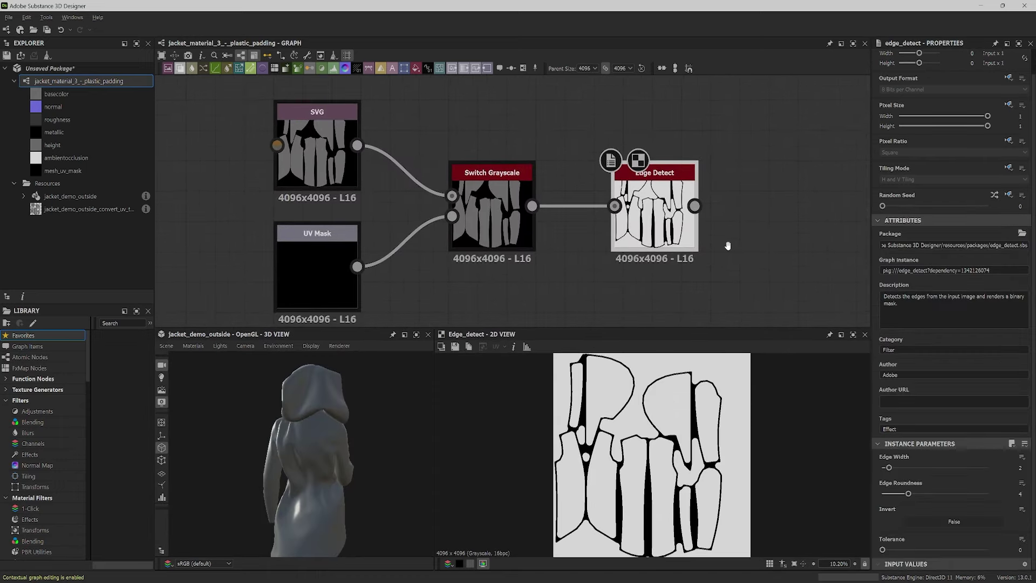
pyautogui.click(1020, 468)
pyautogui.write('1.63')
pyautogui.press('Return')
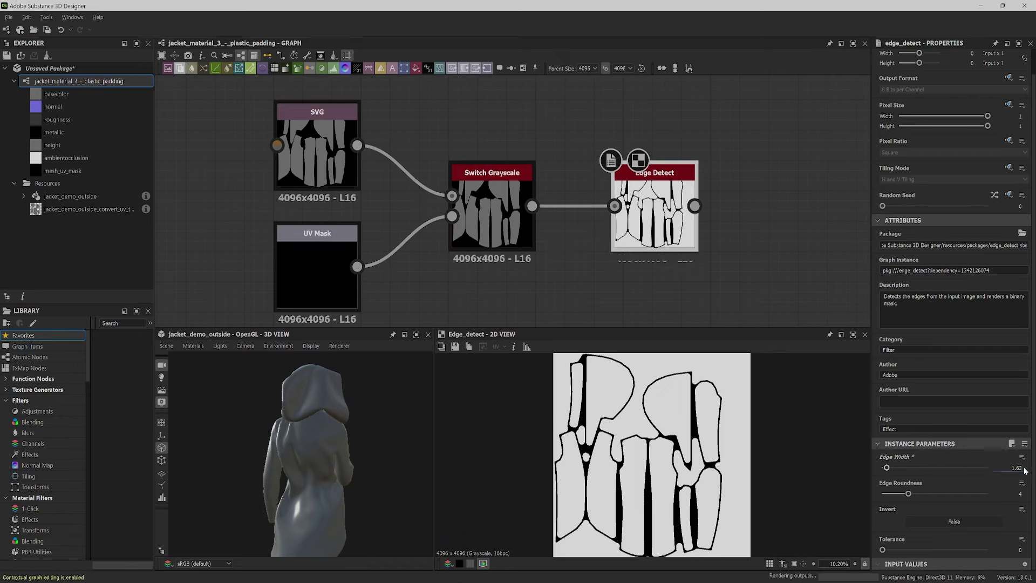
# Step: Add a new Edge Detect off Switch Grayscale with Edge Width 7.11
pyautogui.moveTo(532, 206); pyautogui.dragTo(512, 125, button='middle')
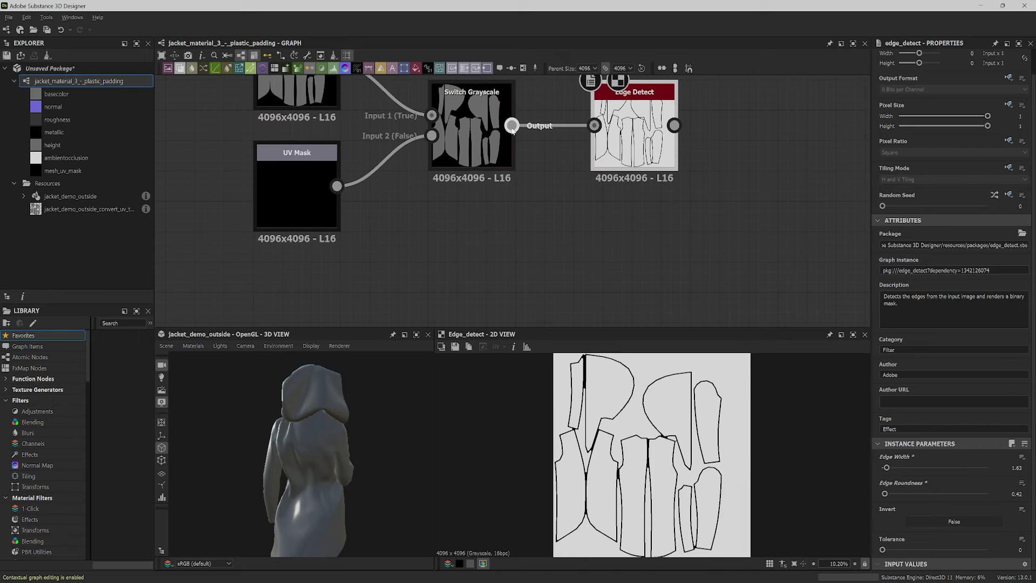
pyautogui.moveTo(512, 125); pyautogui.dragTo(407, 291)
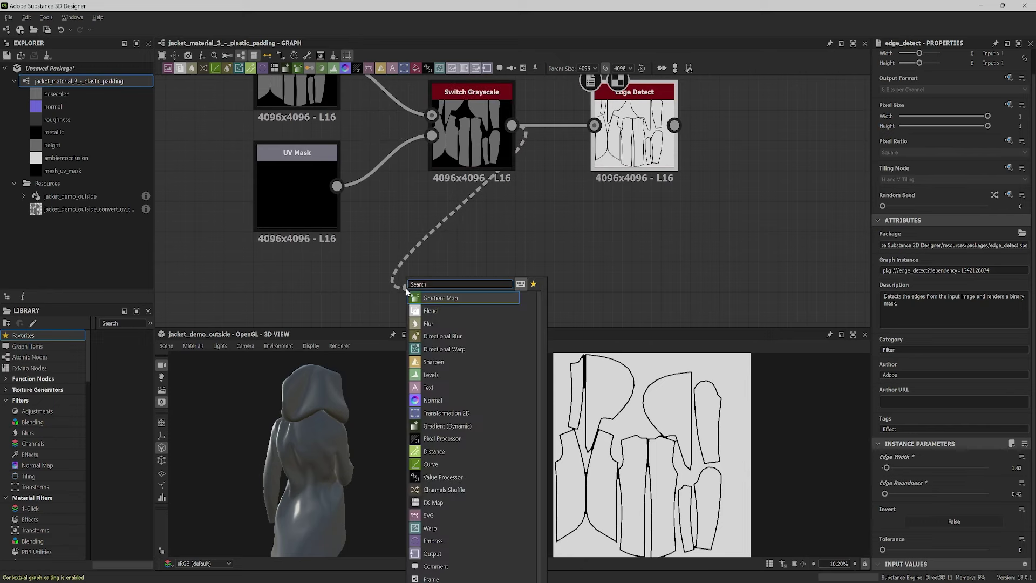
pyautogui.write('edge')
pyautogui.click(449, 297)
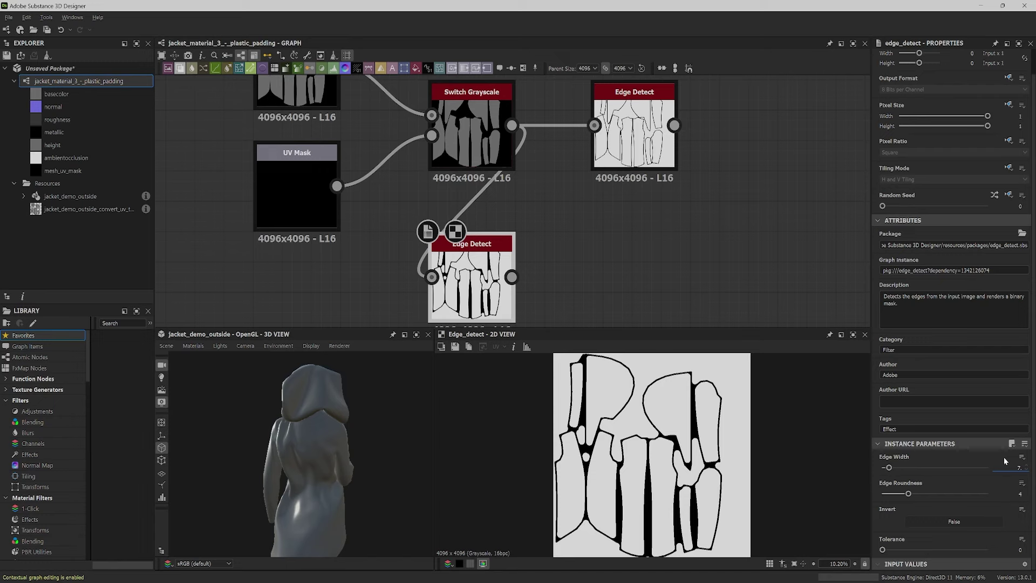
pyautogui.press('Return')
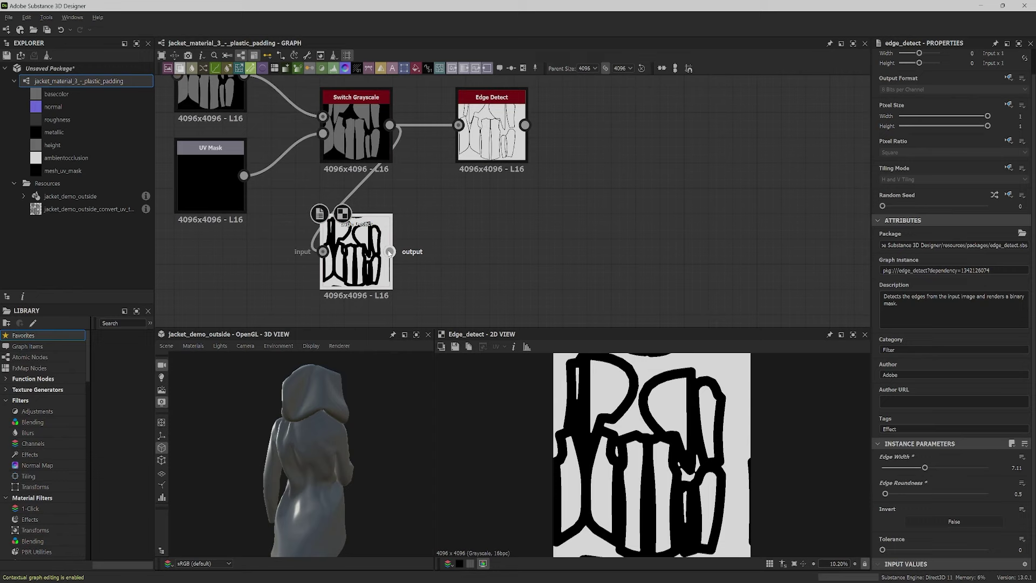
# Step: Chain a second Edge Detect and combine both outlines in a Multiply Blend
pyautogui.moveTo(390, 252); pyautogui.dragTo(446, 256)
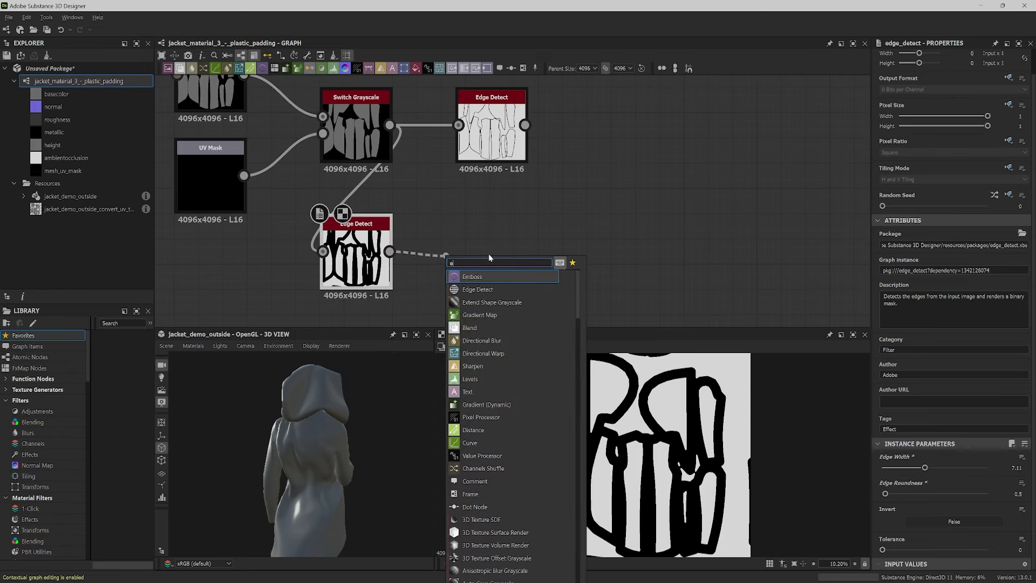
pyautogui.write('edge')
pyautogui.click(490, 277)
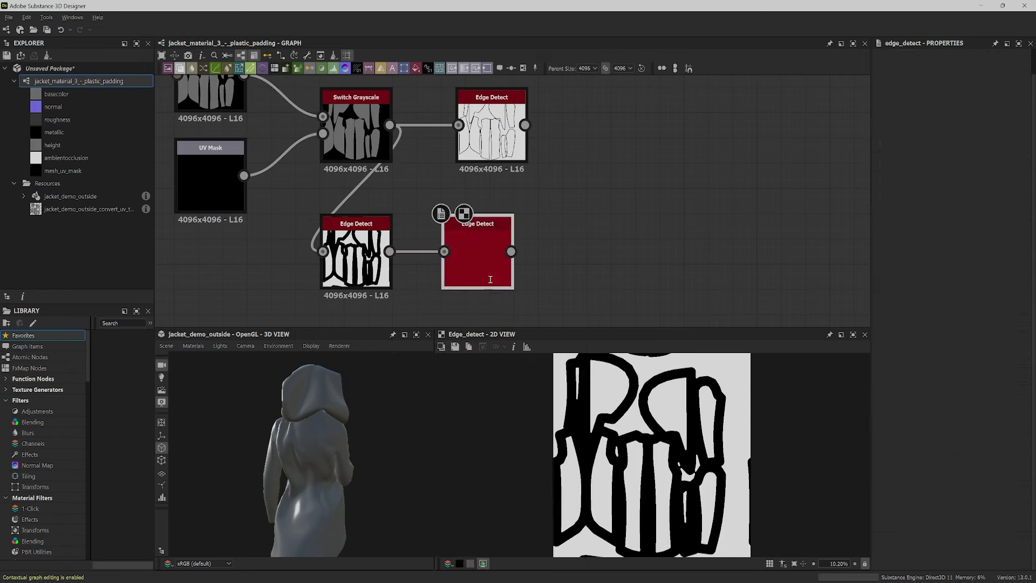
pyautogui.click(497, 249)
pyautogui.moveTo(526, 125); pyautogui.dragTo(629, 231)
pyautogui.click(649, 231)
pyautogui.moveTo(524, 252); pyautogui.dragTo(604, 200)
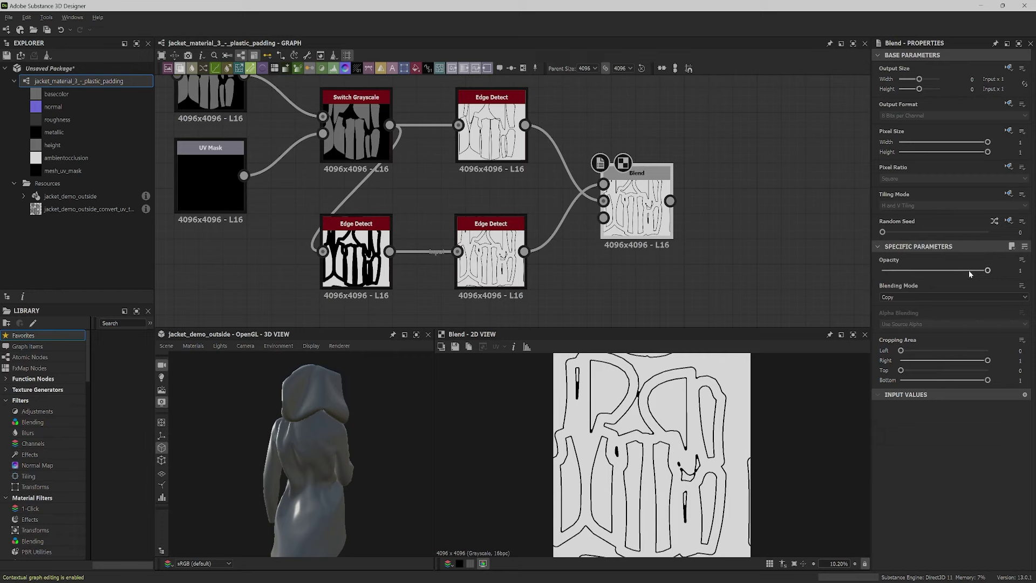
pyautogui.click(958, 297)
pyautogui.click(945, 325)
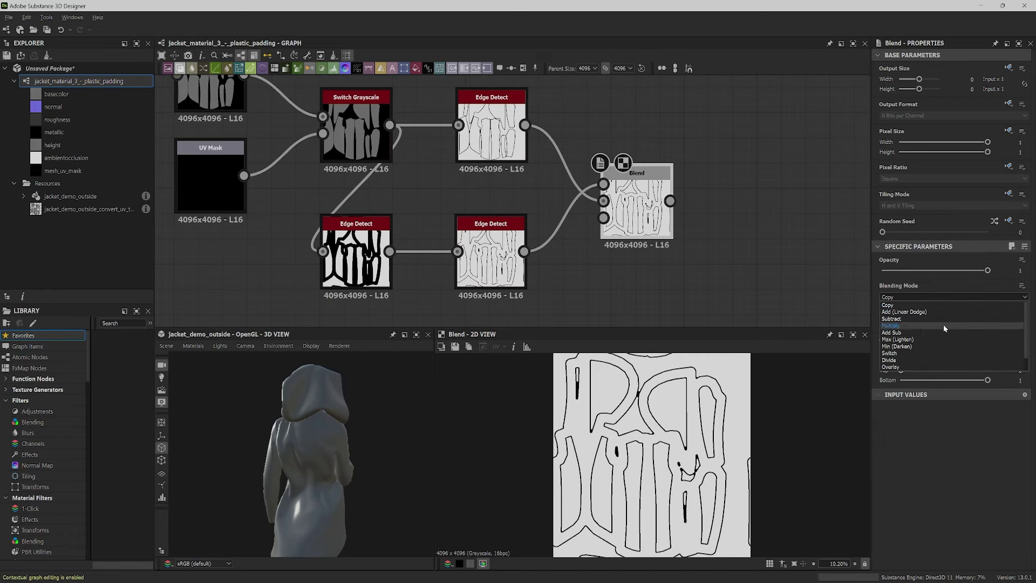
# Step: Wire the Blend into basecolor and orbit the jacket to see the stripes
pyautogui.scroll(-4, 692, 297)
pyautogui.moveTo(439, 230); pyautogui.dragTo(777, 132)
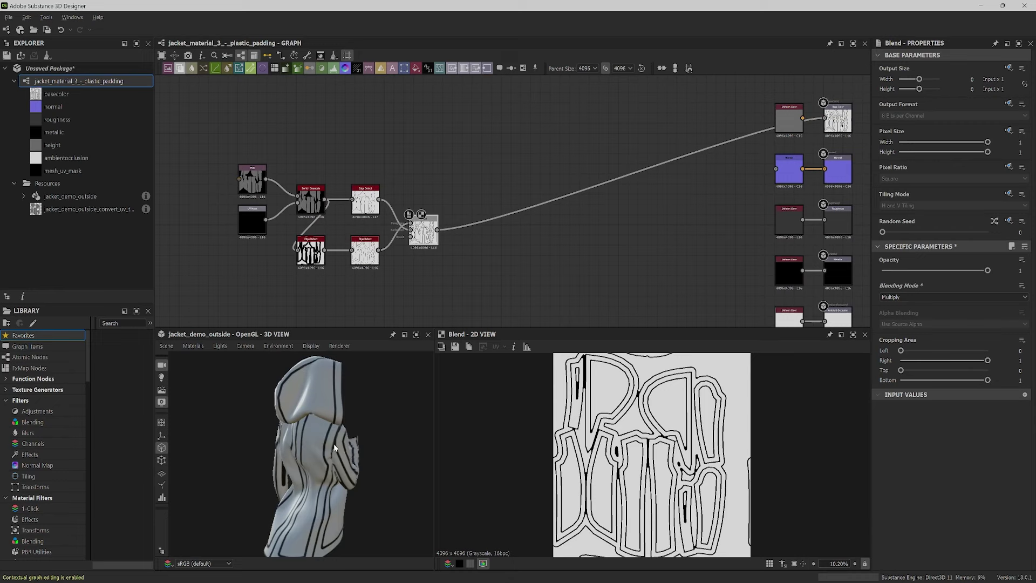
pyautogui.moveTo(335, 445); pyautogui.dragTo(520, 333)
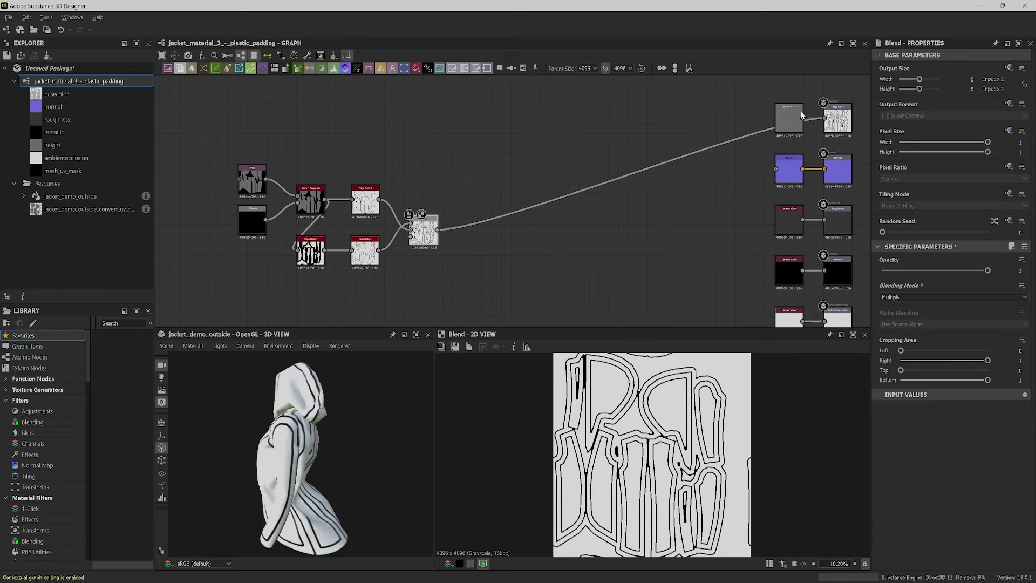
# Step: Add an Edge Detect off Switch Grayscale with Edge Width 12.67 and Edge Roundness 0
pyautogui.click(785, 114)
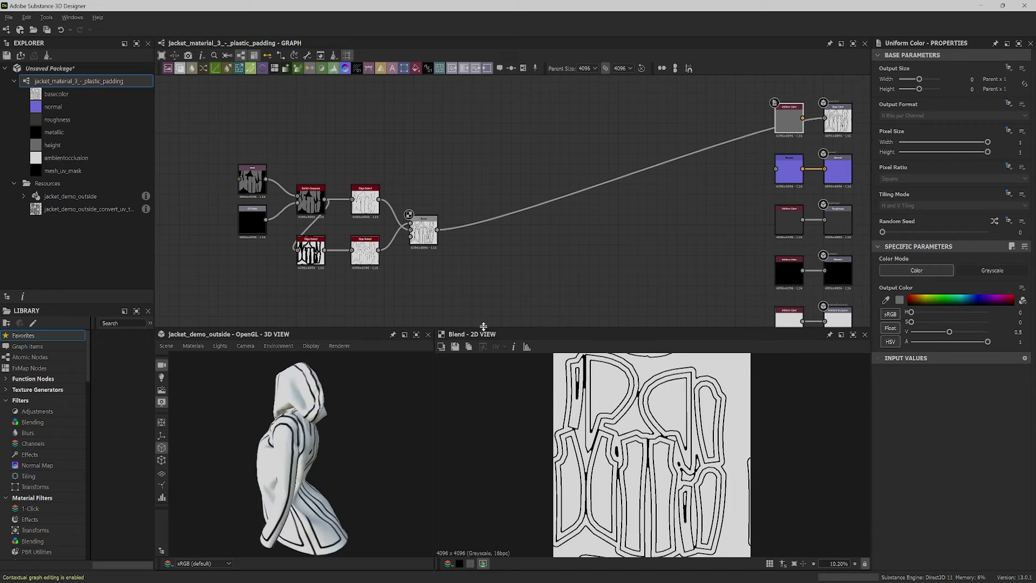
pyautogui.moveTo(483, 326); pyautogui.dragTo(483, 181)
pyautogui.moveTo(316, 358); pyautogui.dragTo(372, 470)
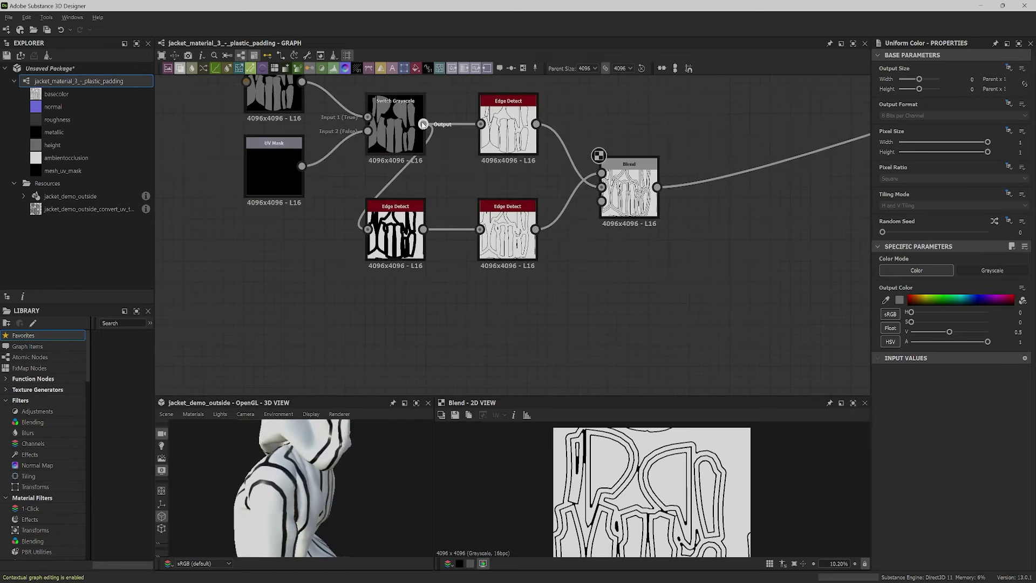
pyautogui.moveTo(424, 124); pyautogui.dragTo(406, 359)
pyautogui.write('edge')
pyautogui.press('Return')
pyautogui.click(1017, 489)
pyautogui.write('12.')
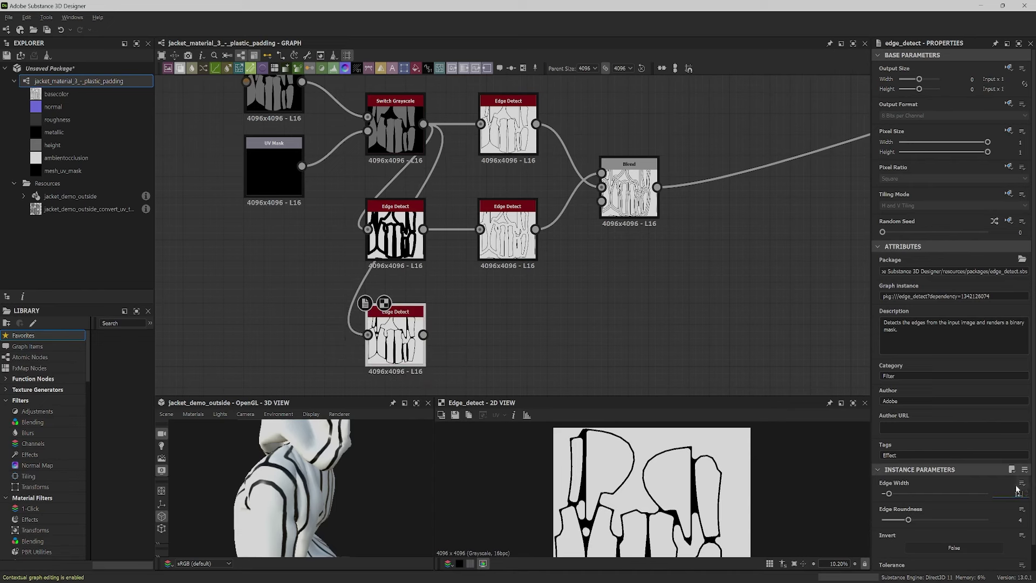
pyautogui.write('67')
pyautogui.press('Return')
pyautogui.write('0')
pyautogui.press('Return')
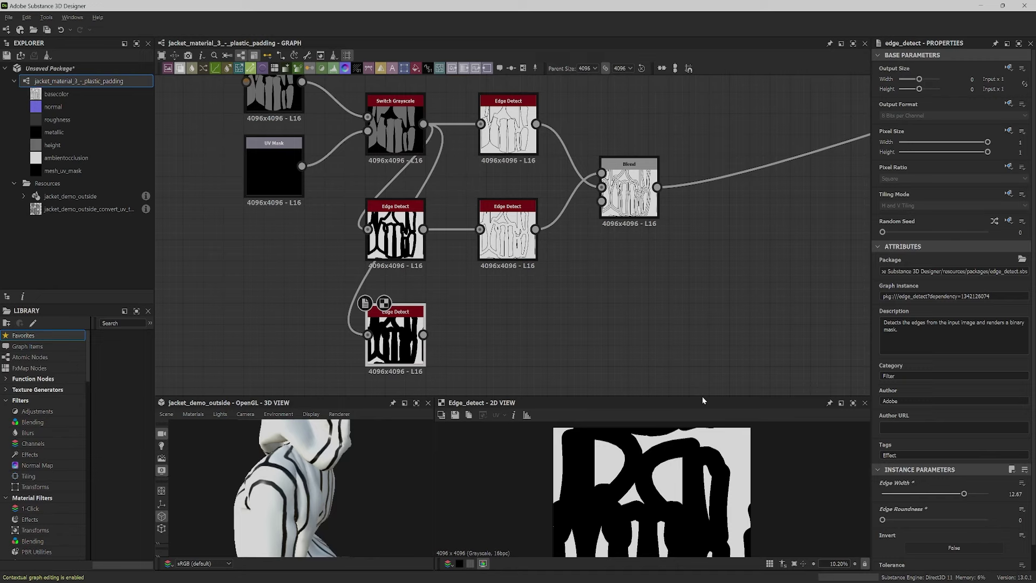
# Step: Duplicate the middle-row Edge Detect and feed the copy from the bottom-left Edge Detect
pyautogui.moveTo(703, 395); pyautogui.dragTo(703, 364)
pyautogui.click(506, 230)
pyautogui.hotkey('ctrl', 'd')
pyautogui.moveTo(498, 331); pyautogui.dragTo(509, 347)
pyautogui.moveTo(645, 293); pyautogui.dragTo(649, 247, button='middle')
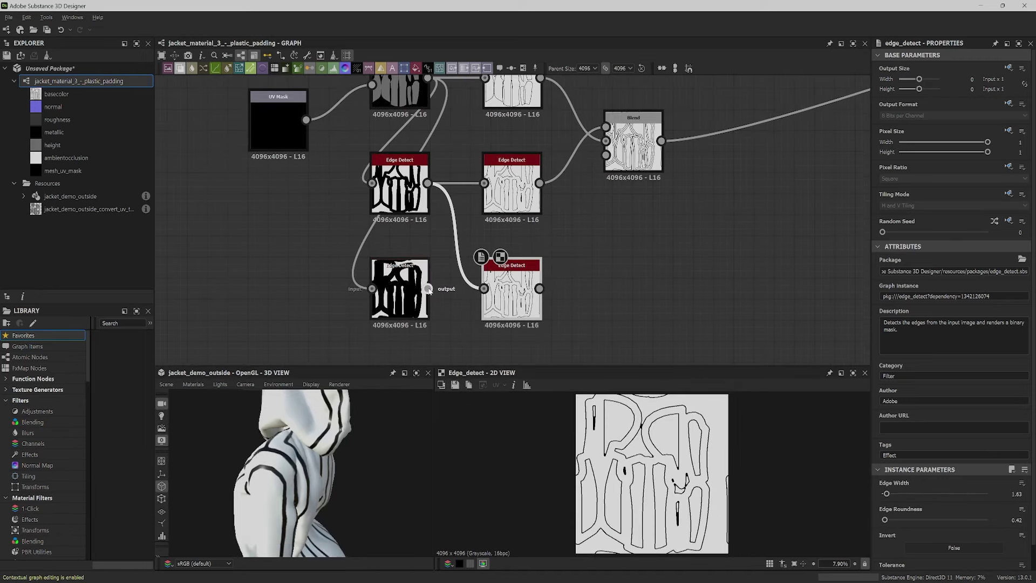
pyautogui.moveTo(427, 288); pyautogui.dragTo(484, 288)
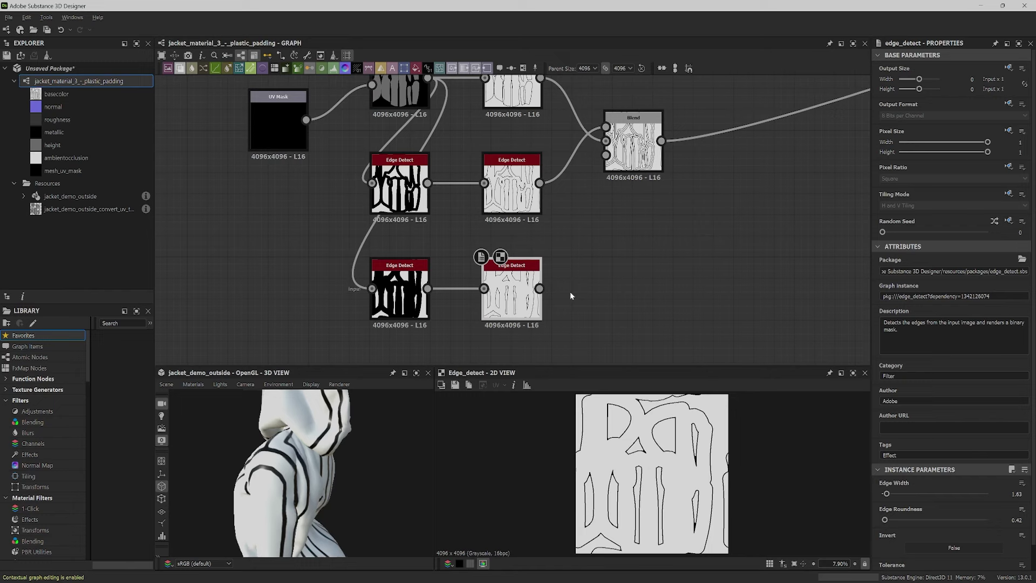
# Step: Add a second Blend after the first, feed it the new Edge Detect, and set Multiply
pyautogui.moveTo(661, 141); pyautogui.dragTo(700, 257)
pyautogui.click(724, 289)
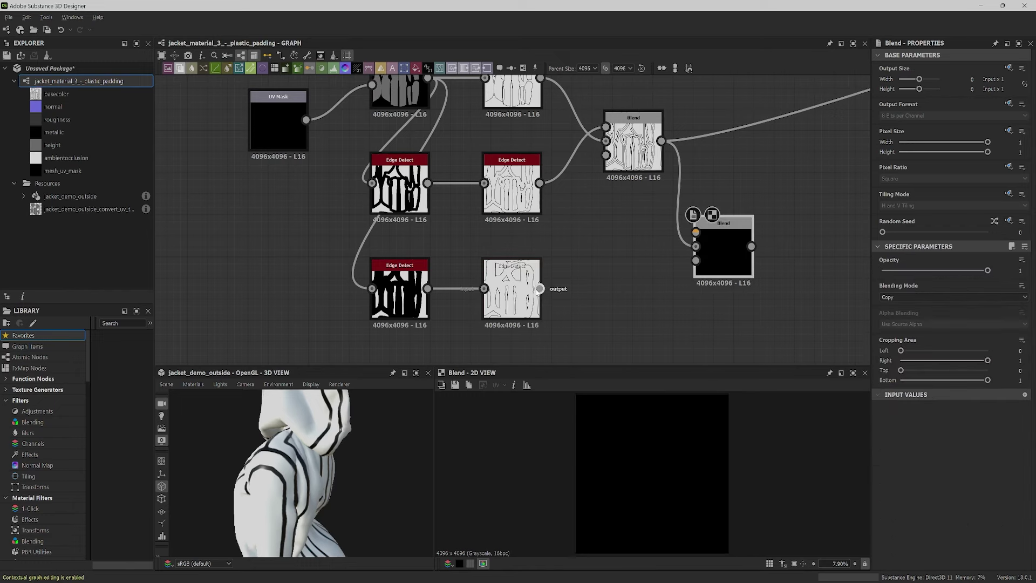
pyautogui.moveTo(540, 288); pyautogui.dragTo(696, 232)
pyautogui.click(951, 297)
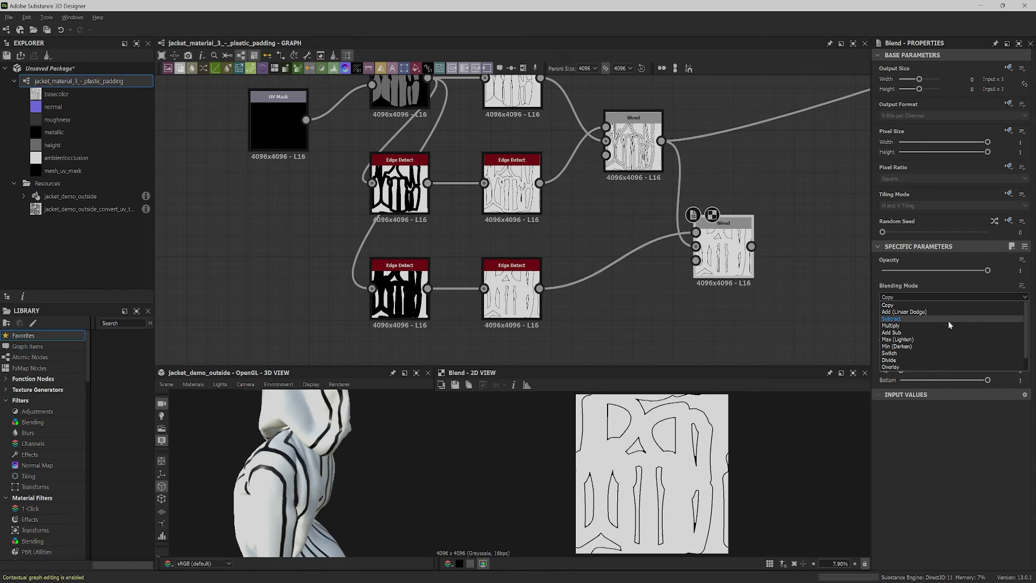
pyautogui.click(948, 322)
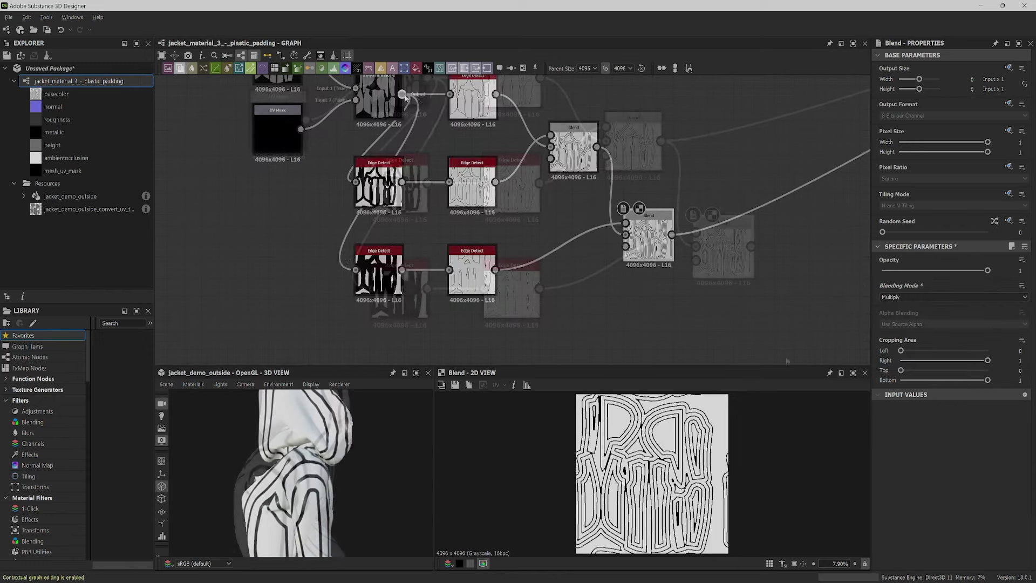
pyautogui.moveTo(404, 95); pyautogui.dragTo(377, 344)
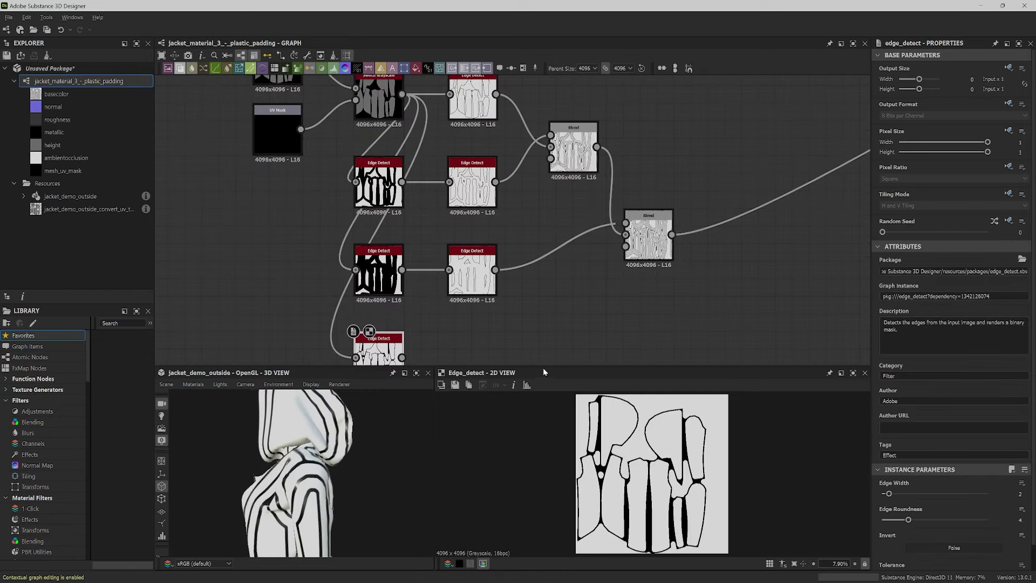
# Step: Give the new Edge Detect an Edge Width of 18.69 and Edge Roundness of 1
pyautogui.moveTo(548, 365); pyautogui.dragTo(547, 427)
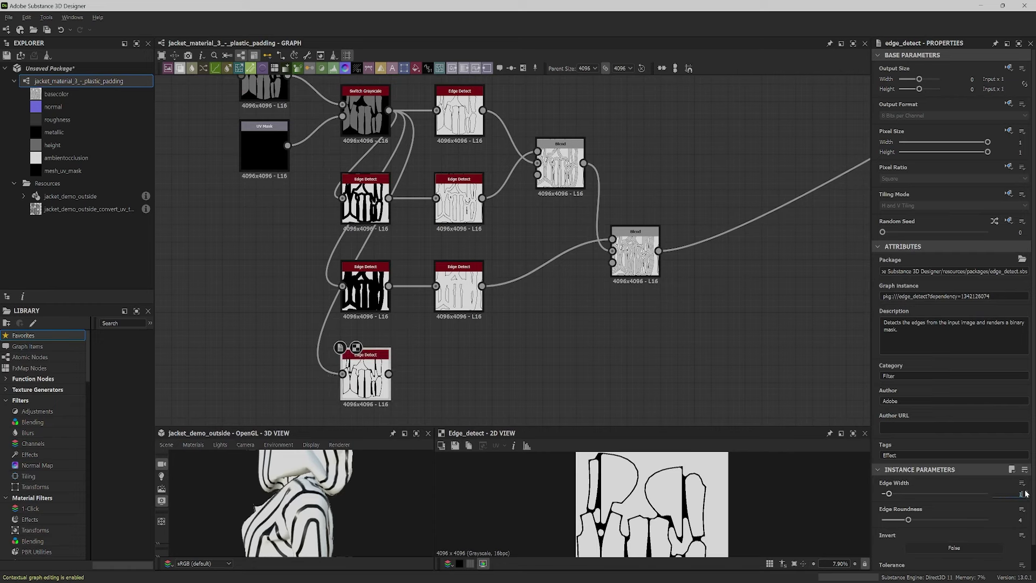
pyautogui.write('18.69')
pyautogui.press('Return')
pyautogui.click(1022, 510)
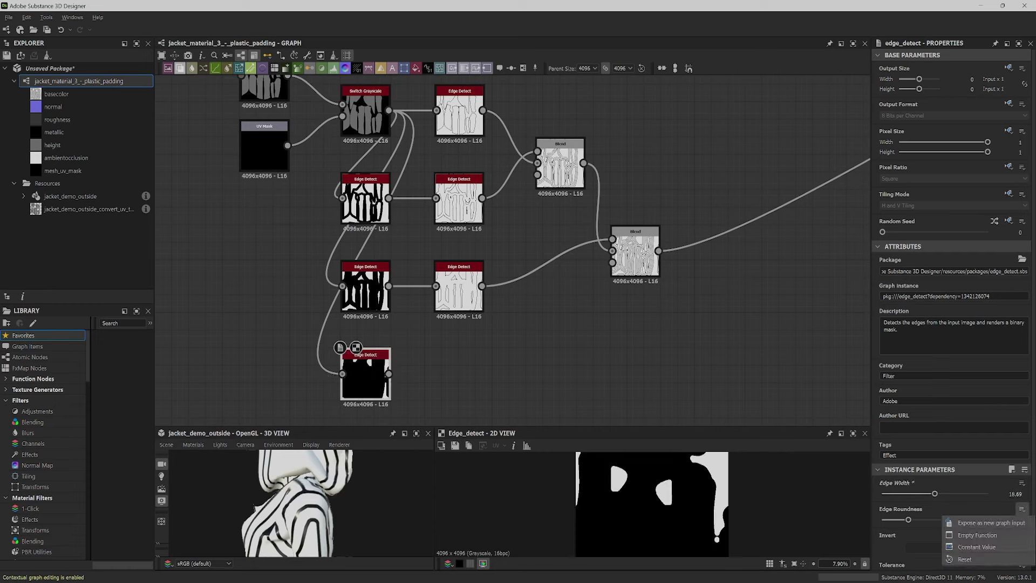
pyautogui.click(1022, 510)
pyautogui.doubleClick(1020, 520)
pyautogui.write('1')
pyautogui.press('Return')
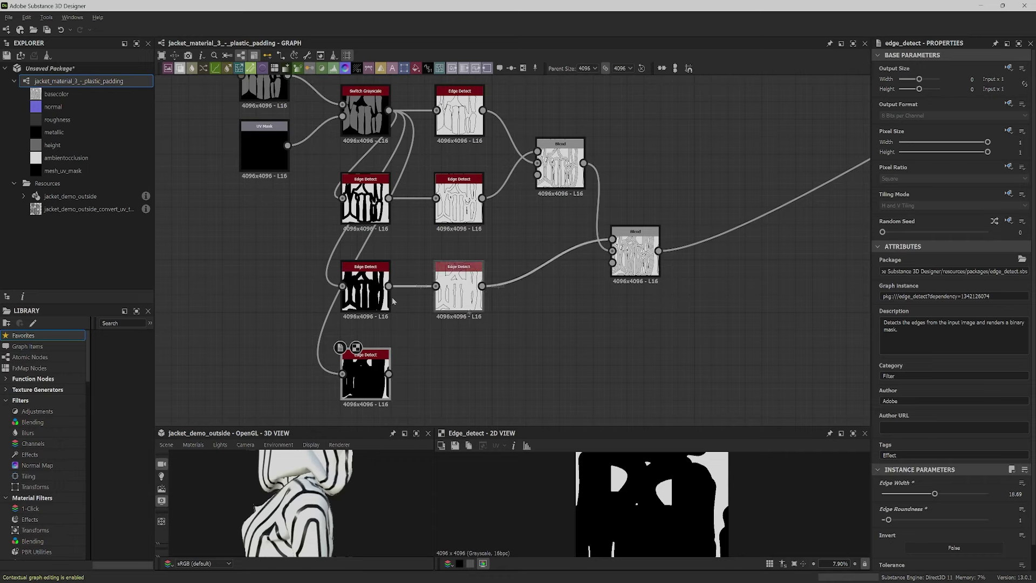
# Step: Duplicate the third-row Edge Detect onto a fourth row, fed from the bottom-left Edge Detect
pyautogui.click(460, 291)
pyautogui.hotkey('ctrl', 'd')
pyautogui.moveTo(513, 263); pyautogui.dragTo(453, 386)
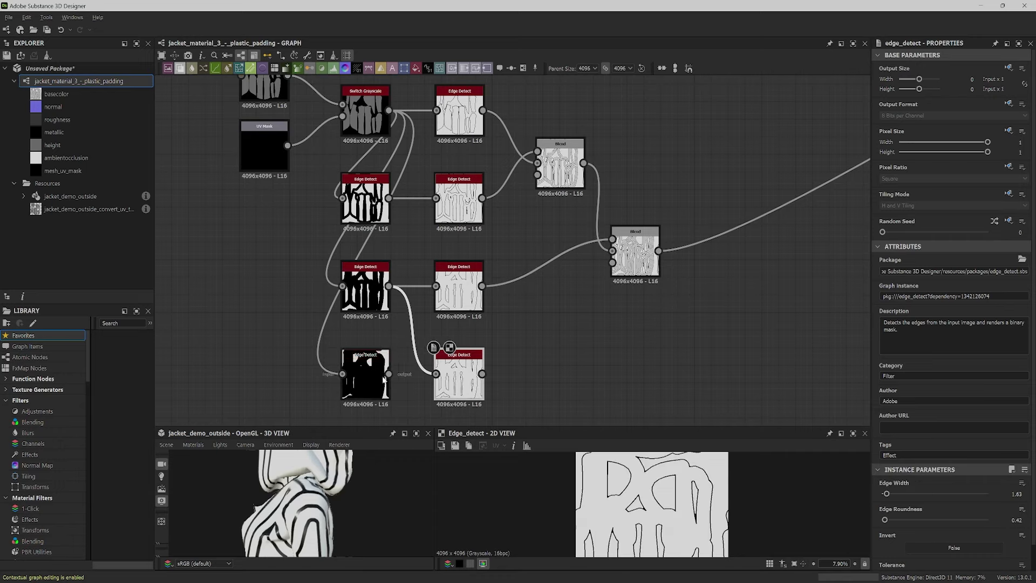
pyautogui.moveTo(389, 373); pyautogui.dragTo(436, 374)
pyautogui.moveTo(624, 367); pyautogui.dragTo(500, 362, button='middle')
# Step: Add a third Blend after the second, with the bottom Edge Detect as Foreground, in Multiply mode
pyautogui.moveTo(535, 246); pyautogui.dragTo(576, 330)
pyautogui.click(601, 311)
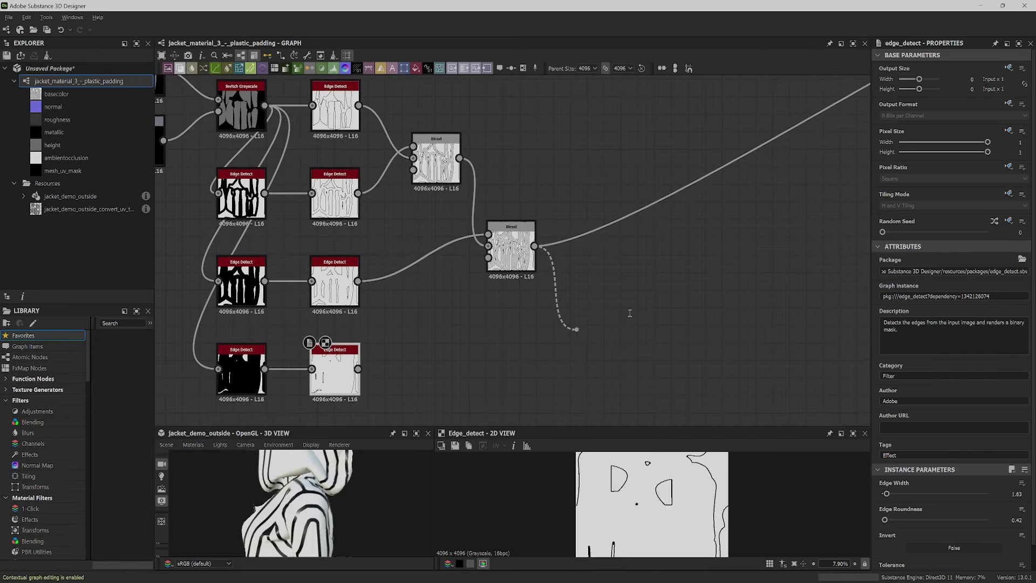
pyautogui.moveTo(358, 370); pyautogui.dragTo(608, 346)
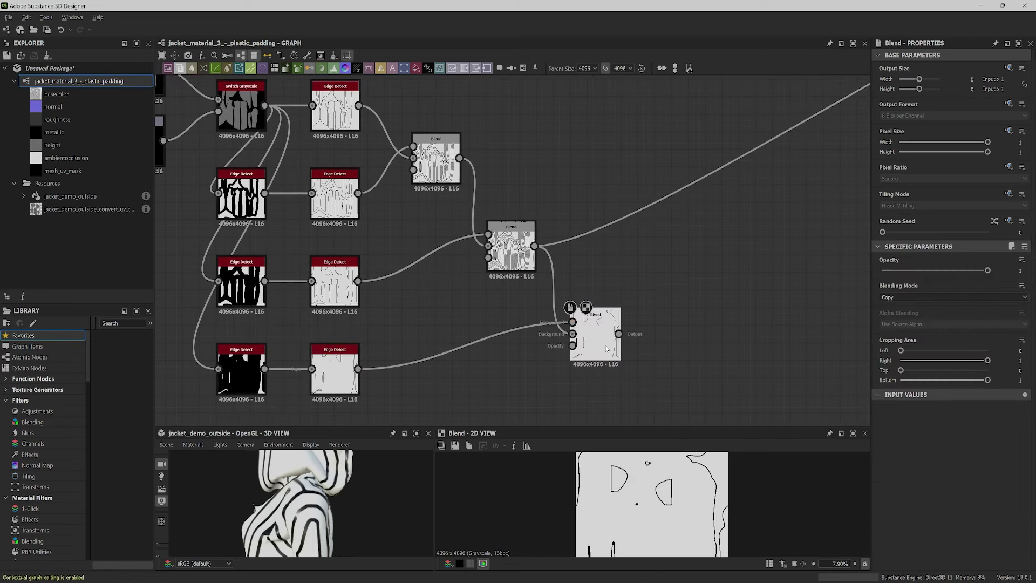
pyautogui.click(935, 297)
pyautogui.click(912, 318)
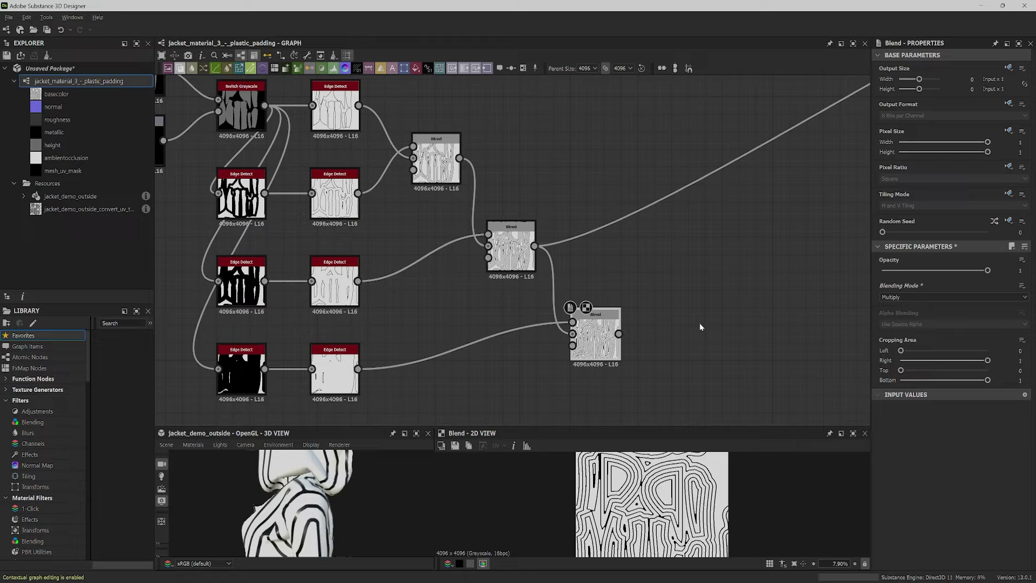
pyautogui.scroll(-1, 707, 315)
pyautogui.moveTo(718, 292); pyautogui.dragTo(482, 323, button='middle')
# Step: Connect the newest Multiply Blend to the basecolor output
pyautogui.scroll(-1, 481, 335)
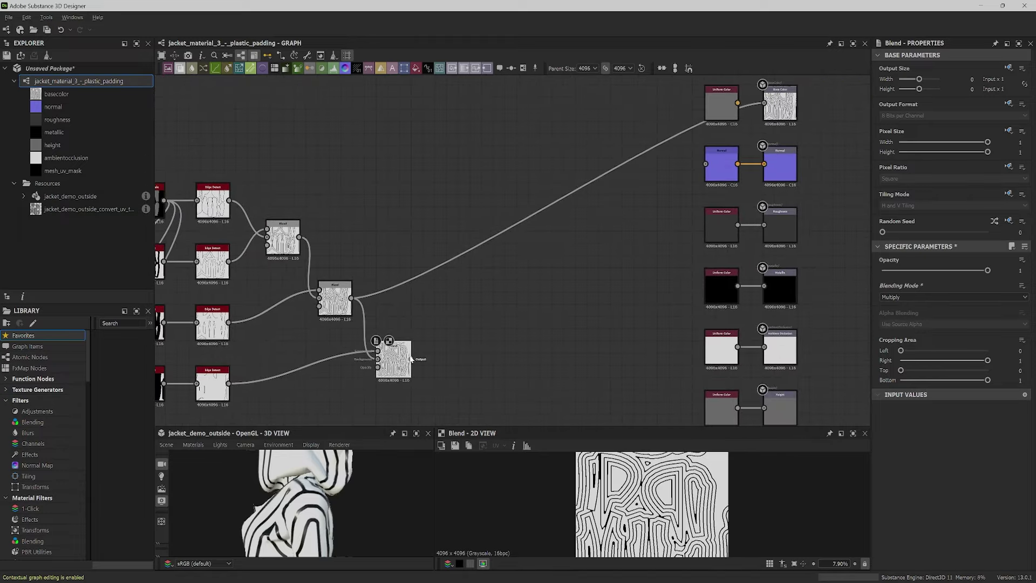
pyautogui.moveTo(411, 359); pyautogui.dragTo(764, 102)
pyautogui.moveTo(585, 340); pyautogui.dragTo(639, 289, button='middle')
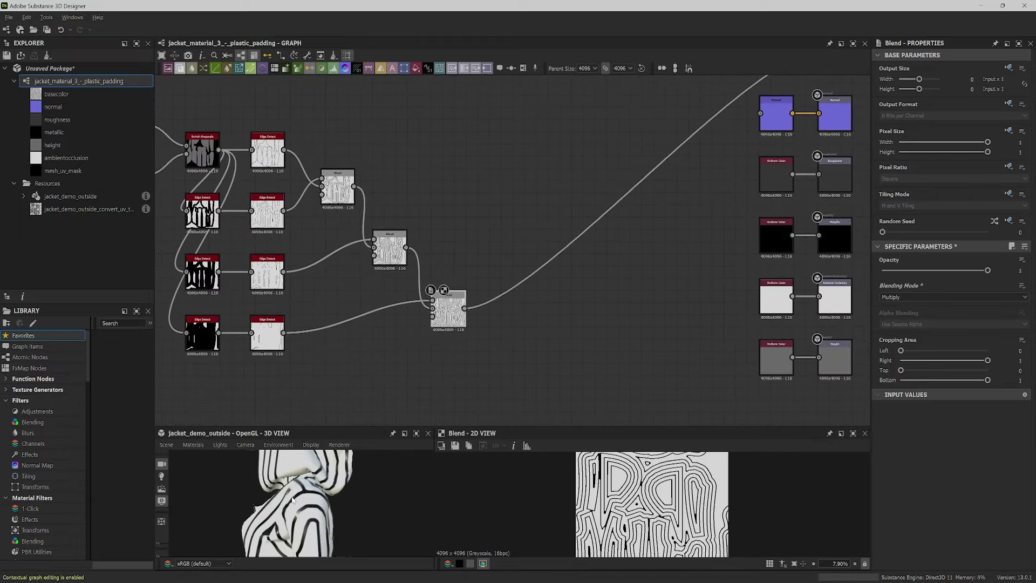
# Step: Maximize the 3D view and orbit the striped jacket from its sides, back, and hood
pyautogui.click(418, 434)
pyautogui.moveTo(418, 435); pyautogui.dragTo(418, 312)
pyautogui.scroll(-4, 419, 311)
pyautogui.scroll(-2, 539, 340)
pyautogui.moveTo(539, 340)
pyautogui.mouseDown(button='middle')
pyautogui.moveTo(531, 295)
pyautogui.moveTo(523, 344)
pyautogui.mouseUp(button='middle')
pyautogui.moveTo(523, 340); pyautogui.dragTo(352, 336)
pyautogui.moveTo(626, 336); pyautogui.dragTo(432, 329)
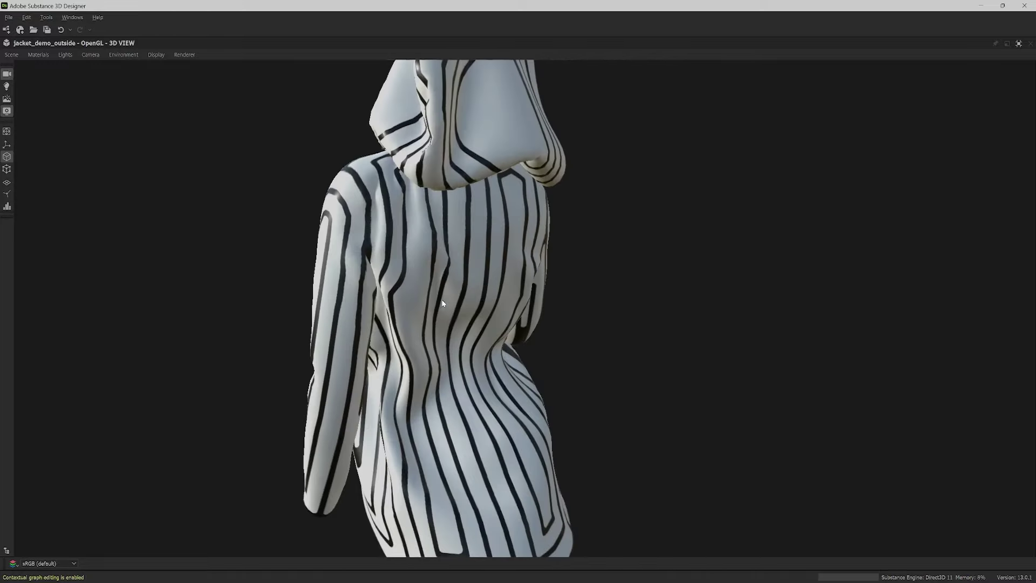
pyautogui.moveTo(445, 300); pyautogui.dragTo(477, 351, button='middle')
pyautogui.moveTo(477, 355); pyautogui.dragTo(432, 318)
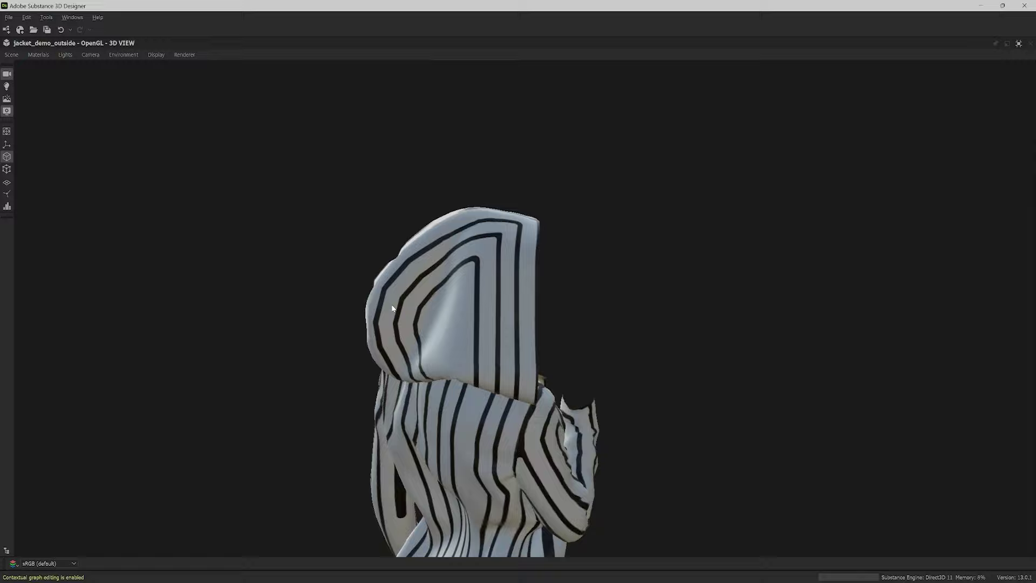
pyautogui.scroll(5, 467, 315)
pyautogui.moveTo(468, 316)
pyautogui.mouseDown(button='middle')
pyautogui.moveTo(464, 295)
pyautogui.moveTo(461, 323)
pyautogui.mouseUp(button='middle')
pyautogui.moveTo(512, 318); pyautogui.dragTo(345, 324)
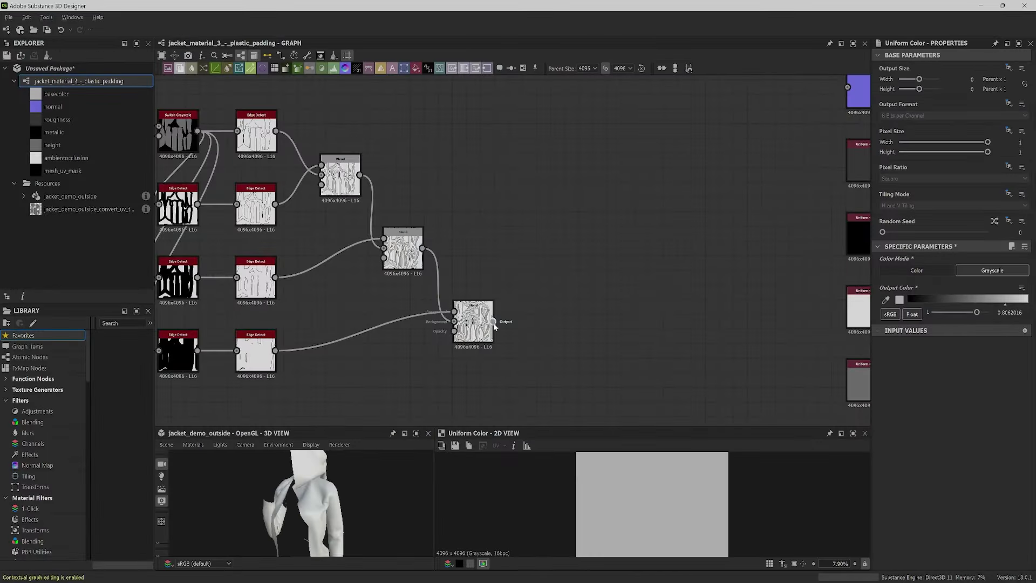
# Step: Add a Bevel node after the last Blend and set its Distance to 0.001
pyautogui.moveTo(493, 322); pyautogui.dragTo(537, 310)
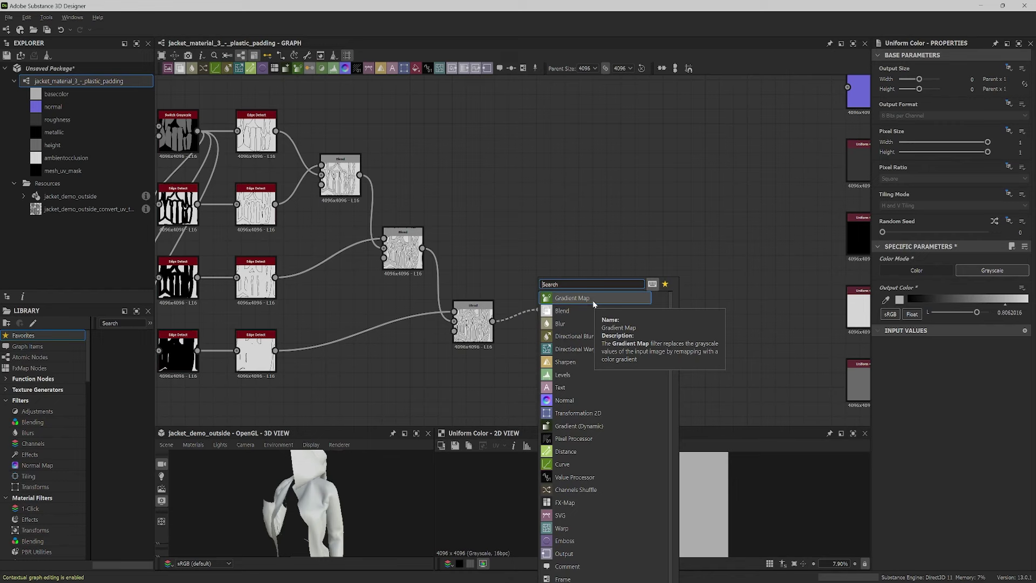
pyautogui.write('bevel')
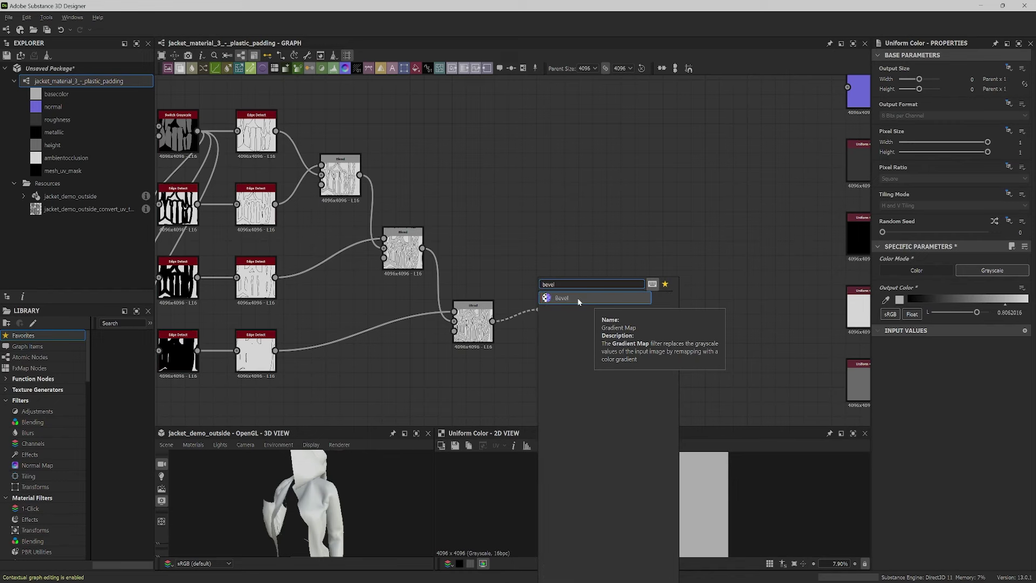
pyautogui.click(577, 298)
pyautogui.scroll(3, 616, 292)
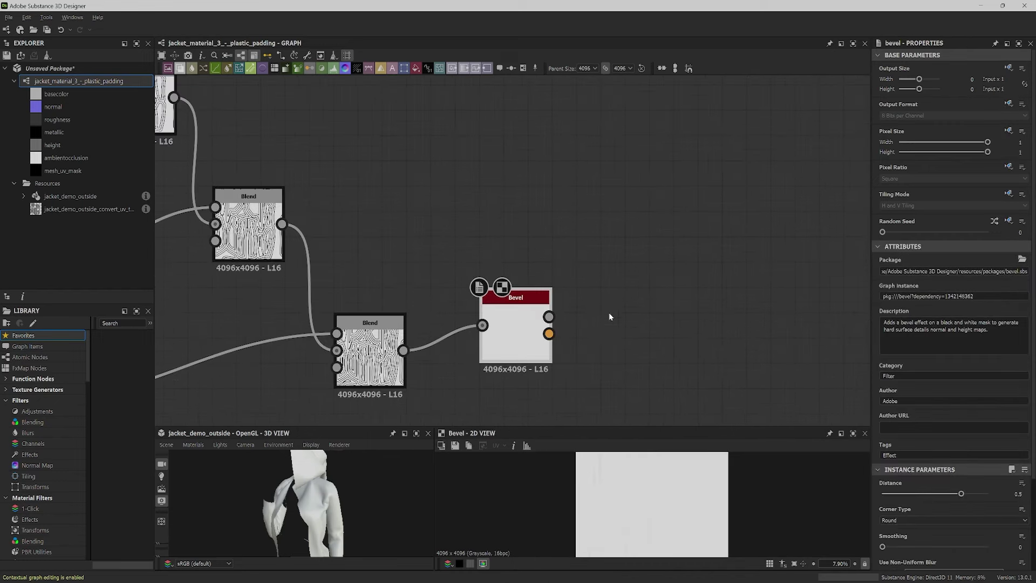
pyautogui.moveTo(610, 316); pyautogui.dragTo(632, 247, button='middle')
pyautogui.click(1004, 496)
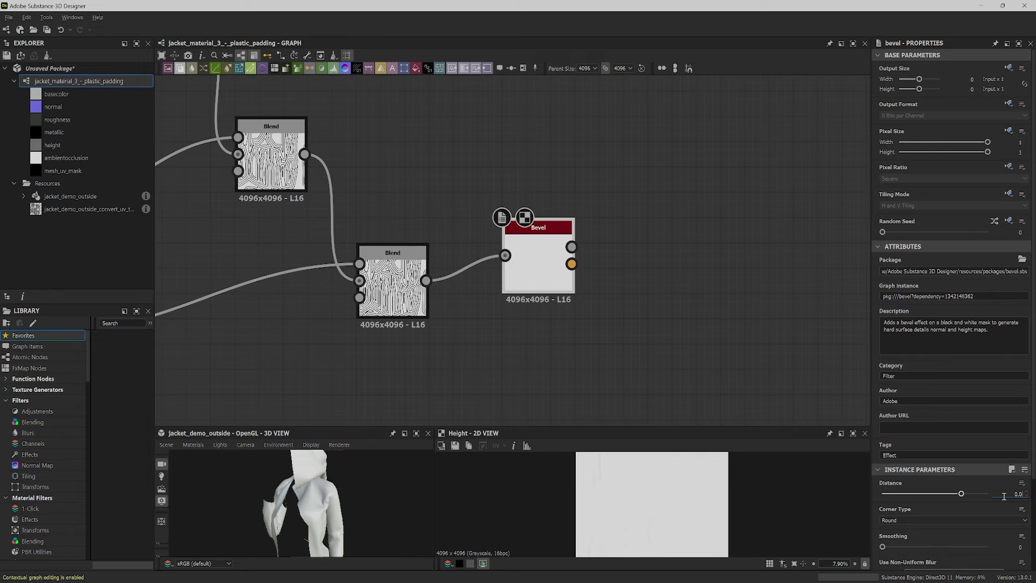
pyautogui.press('Return')
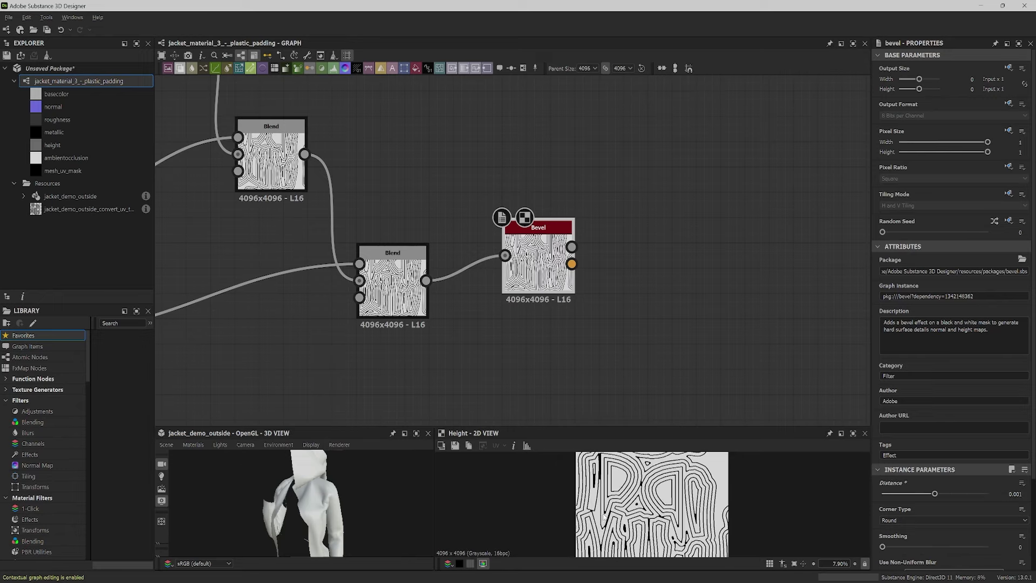
# Step: Enlarge the previews and review the feeding Blend and the Bevel's settings
pyautogui.scroll(5, 603, 514)
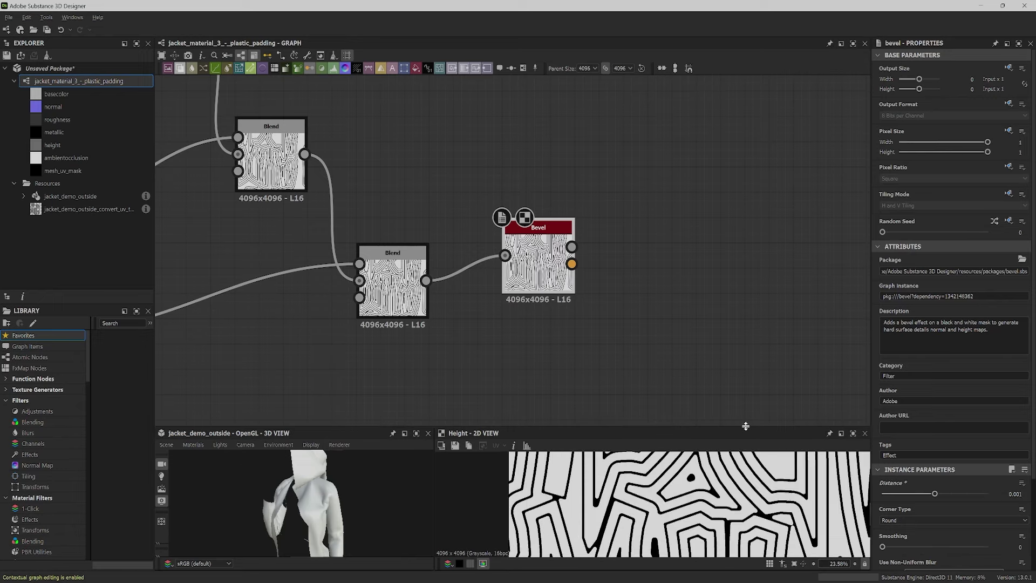
pyautogui.moveTo(746, 426); pyautogui.dragTo(746, 300)
pyautogui.moveTo(444, 216); pyautogui.dragTo(477, 118, button='middle')
pyautogui.click(426, 178)
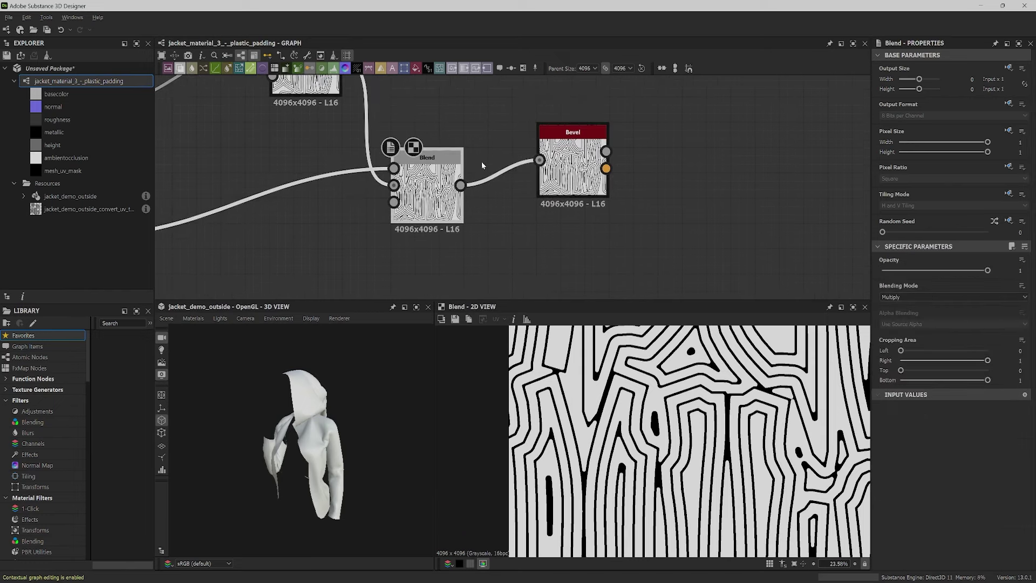
pyautogui.click(574, 167)
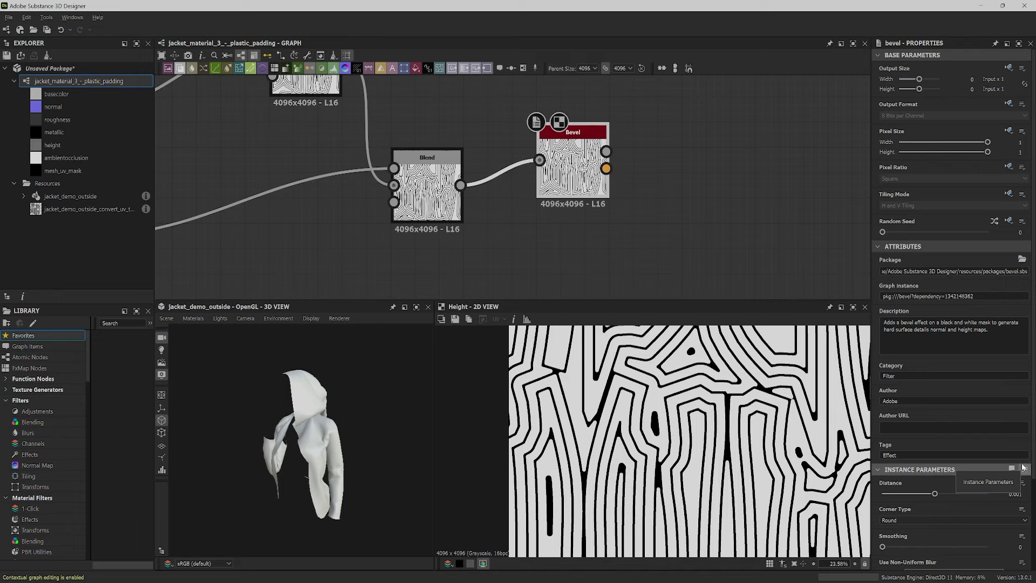
pyautogui.scroll(-3, 963, 441)
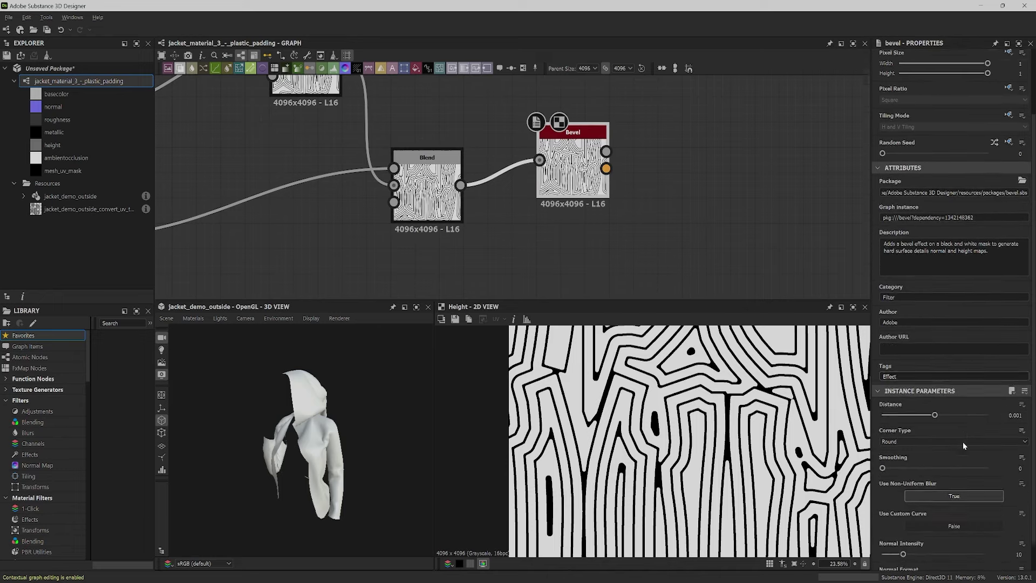
pyautogui.scroll(-1, 963, 442)
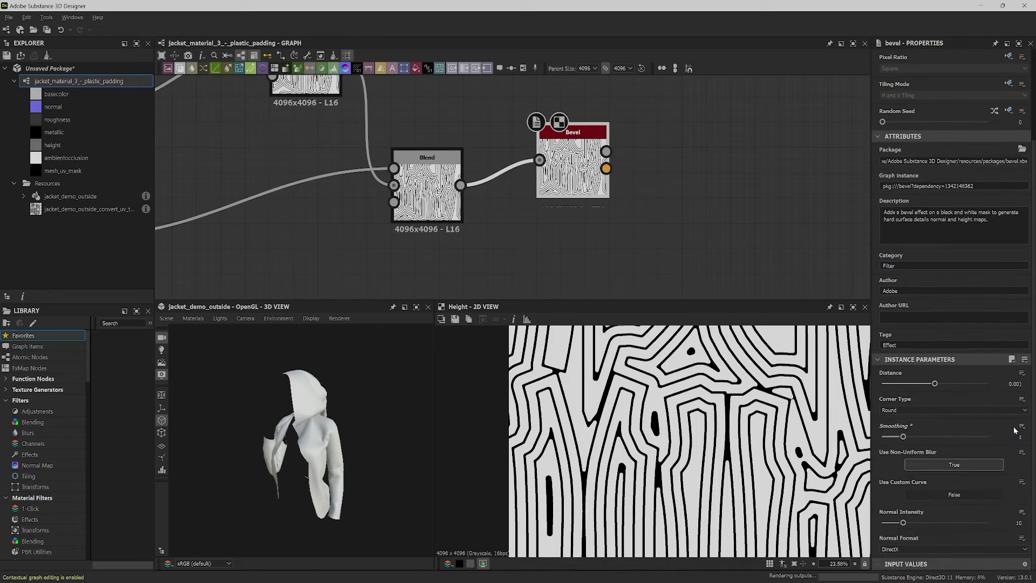
# Step: Wrap all the padding nodes in a frame titled 'padding'
pyautogui.press('f')
pyautogui.moveTo(298, 94); pyautogui.dragTo(591, 280)
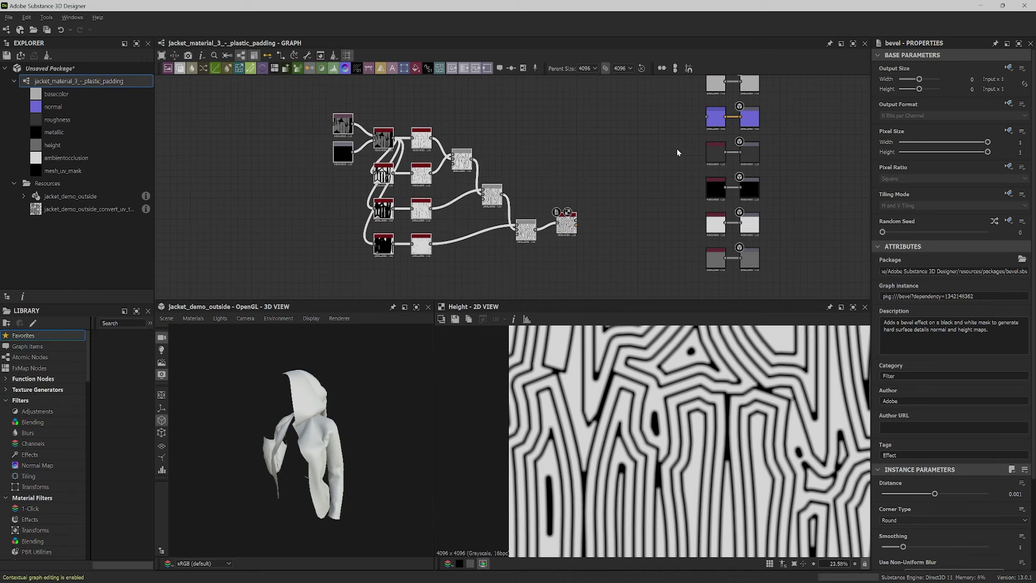
pyautogui.rightClick(514, 158)
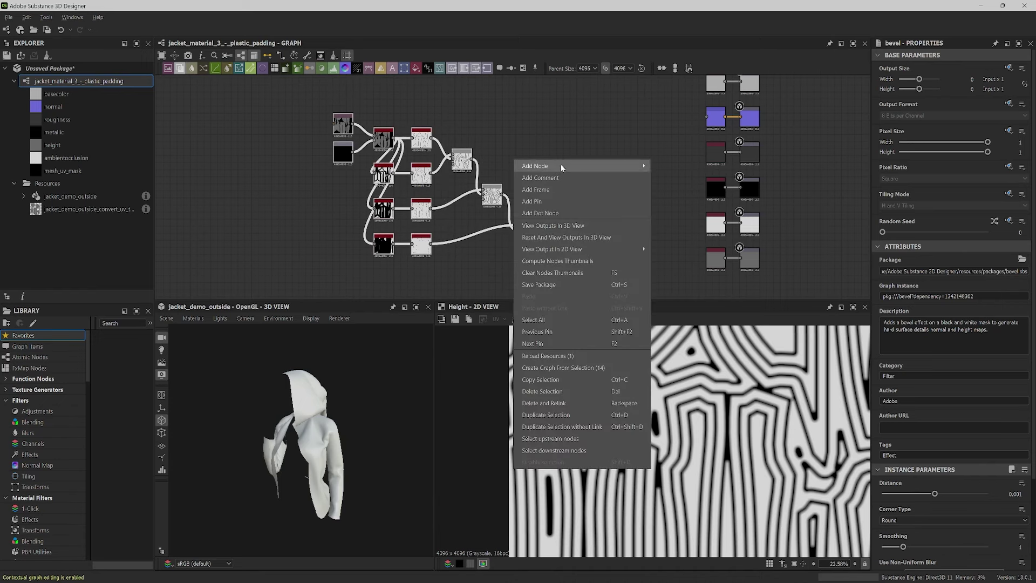
pyautogui.click(565, 190)
pyautogui.click(883, 106)
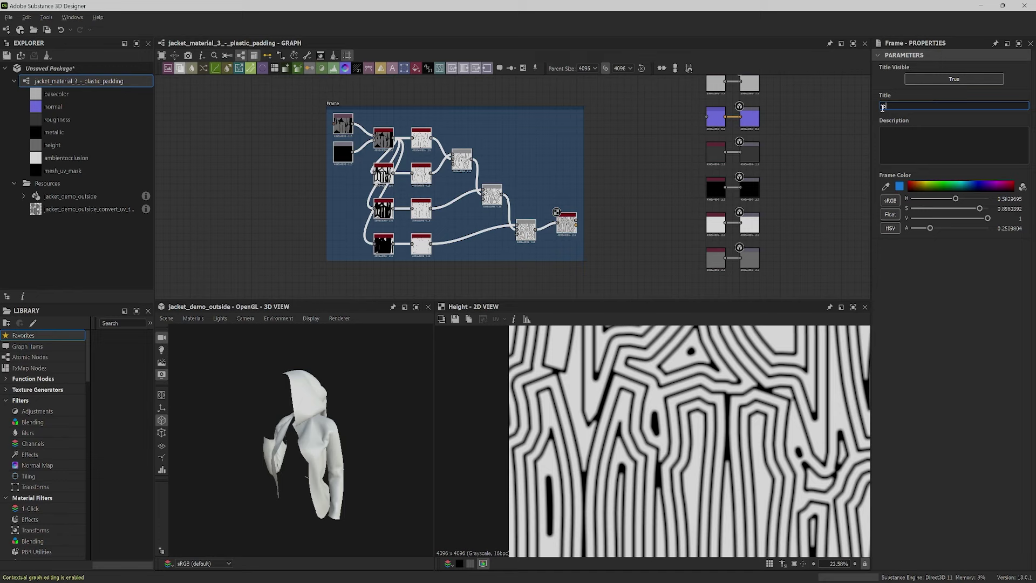
pyautogui.write('padding')
pyautogui.press('Return')
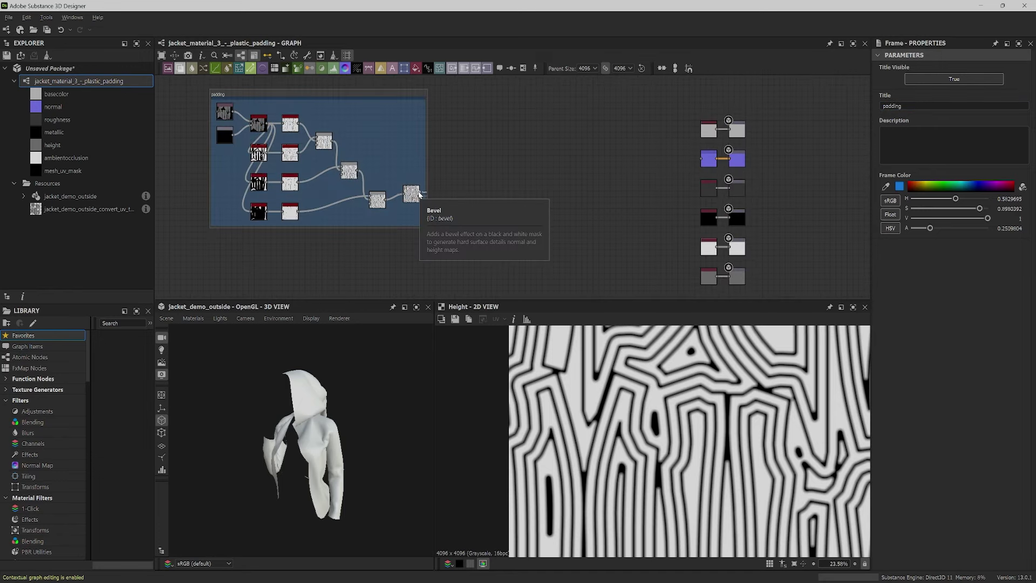
# Step: Wire the Bevel output into the height output node
pyautogui.scroll(3, 421, 199)
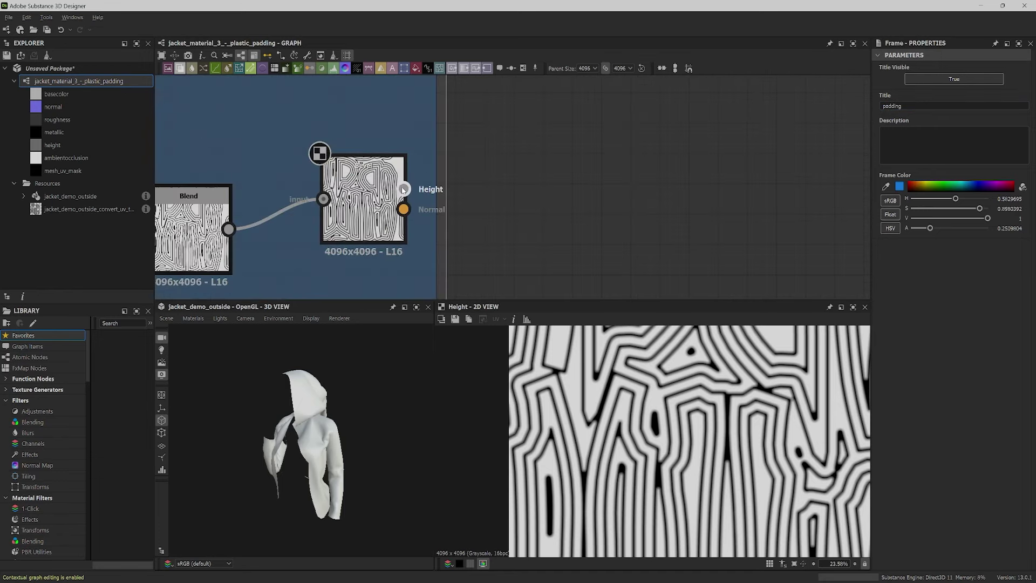
pyautogui.scroll(-5, 512, 216)
pyautogui.moveTo(404, 188); pyautogui.dragTo(713, 237)
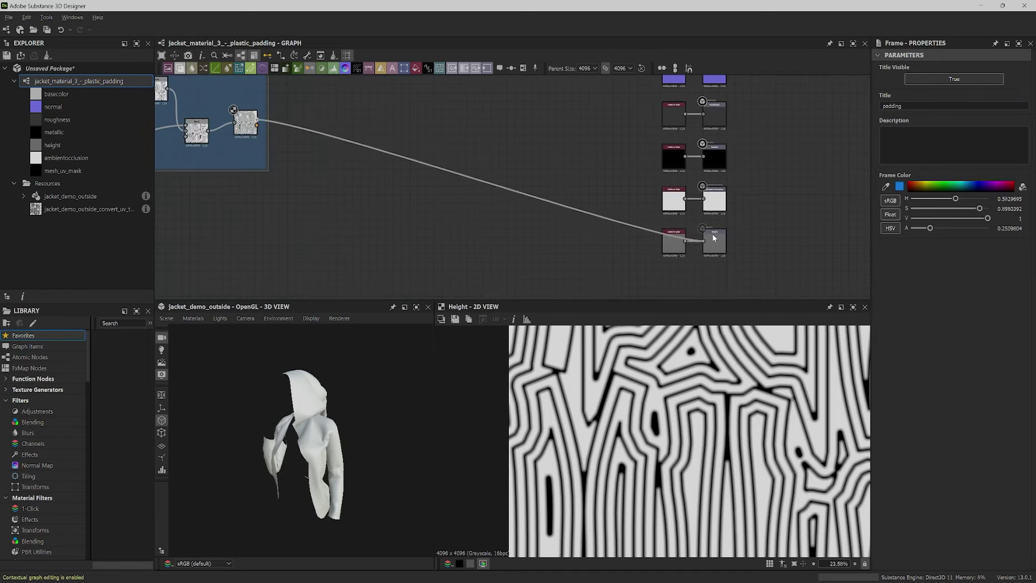
pyautogui.click(666, 249)
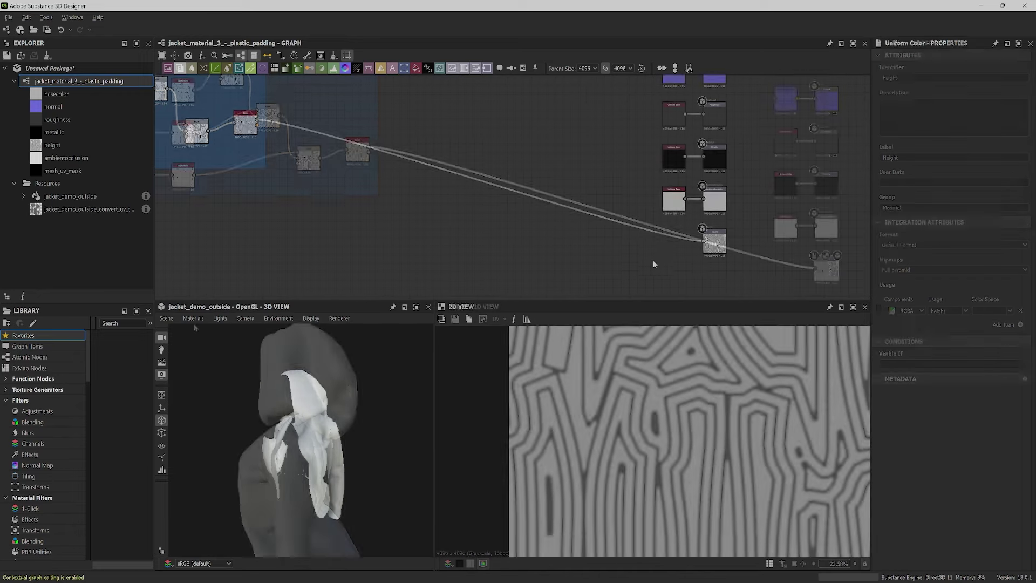
pyautogui.click(193, 319)
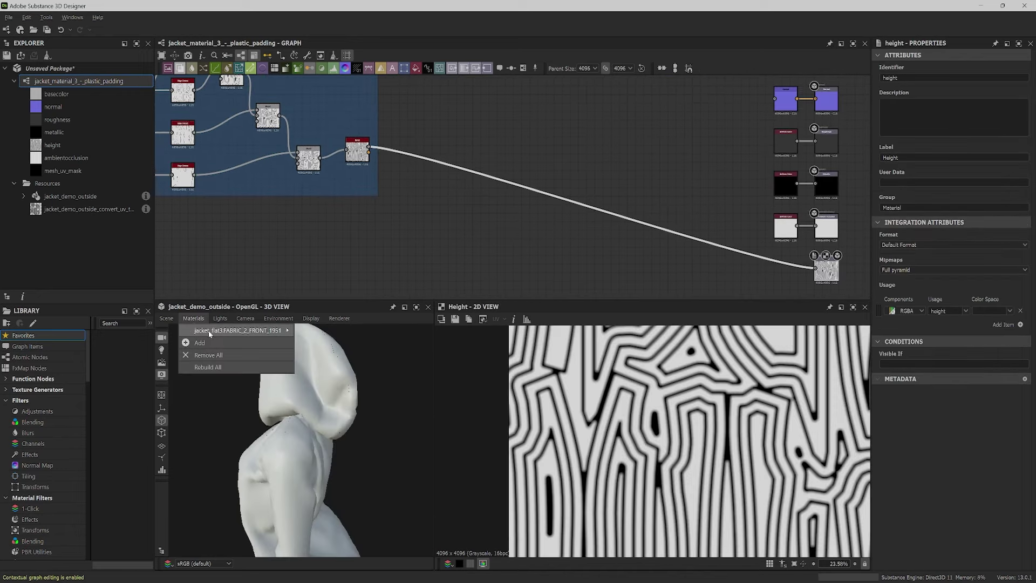
# Step: Raise the preview material's Tessellation Factor to 64 and Height Scale to 3.03, then orbit the jacket
pyautogui.moveTo(211, 331)
pyautogui.click(338, 332)
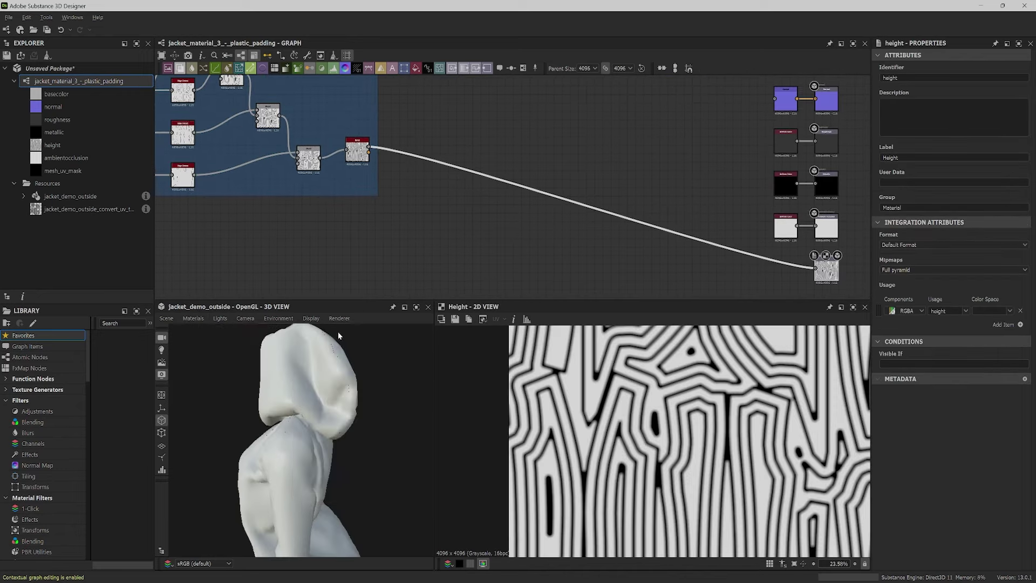
pyautogui.scroll(-5, 934, 283)
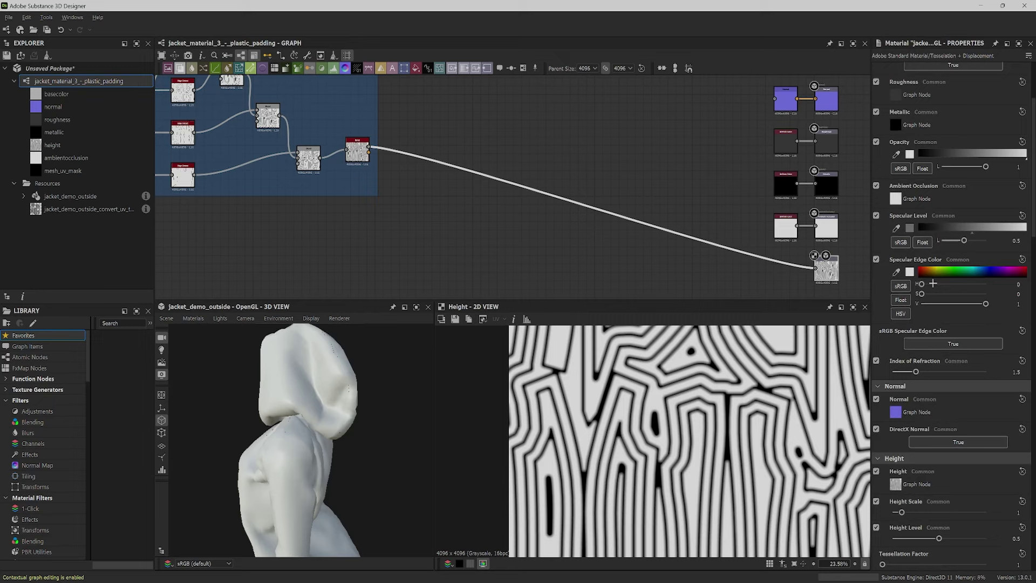
pyautogui.scroll(-3, 933, 283)
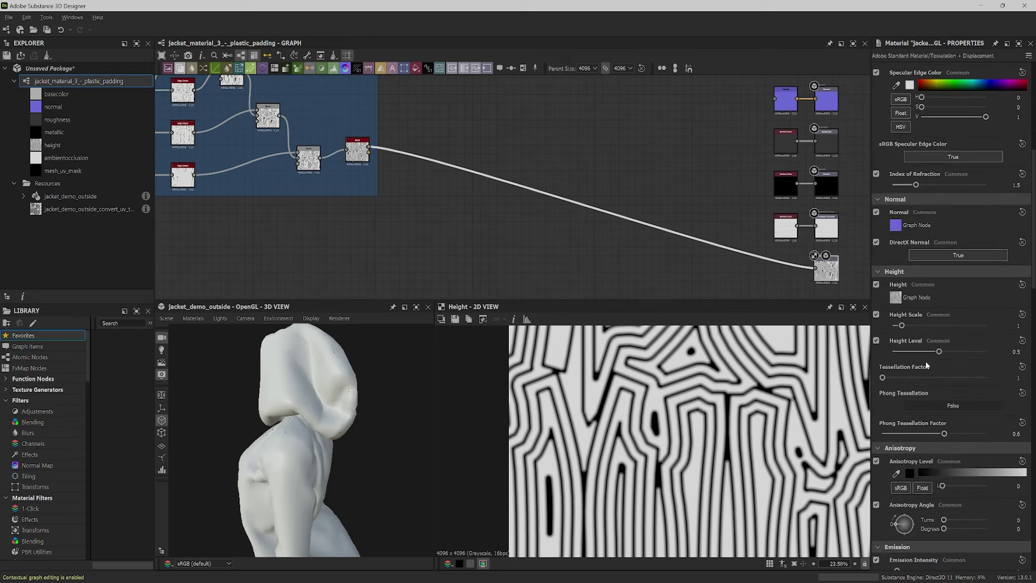
pyautogui.moveTo(886, 379); pyautogui.dragTo(1014, 391)
pyautogui.moveTo(905, 326)
pyautogui.mouseDown()
pyautogui.moveTo(940, 325)
pyautogui.moveTo(879, 332)
pyautogui.moveTo(945, 327)
pyautogui.moveTo(921, 337)
pyautogui.mouseUp()
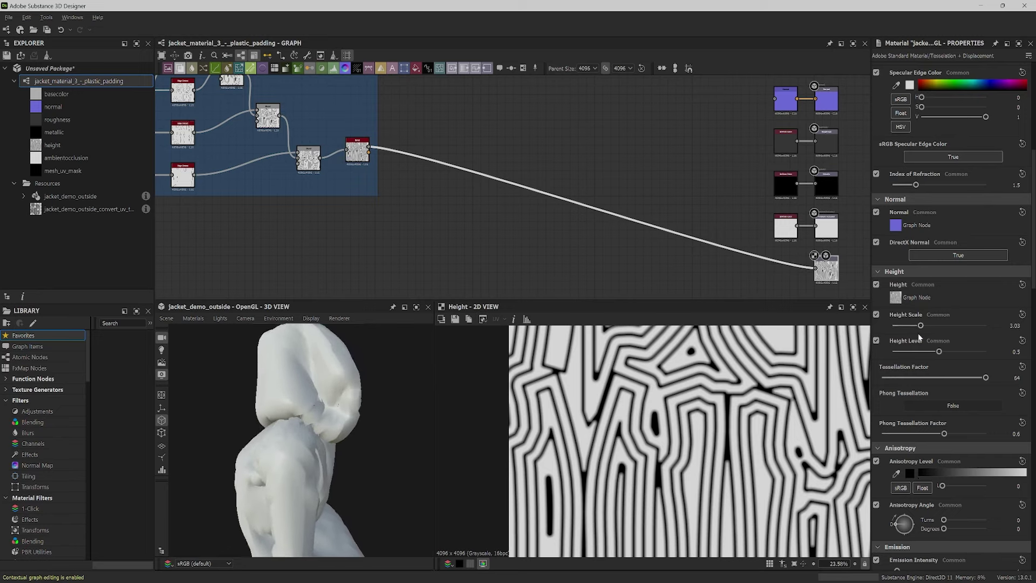
pyautogui.moveTo(296, 402); pyautogui.dragTo(361, 394)
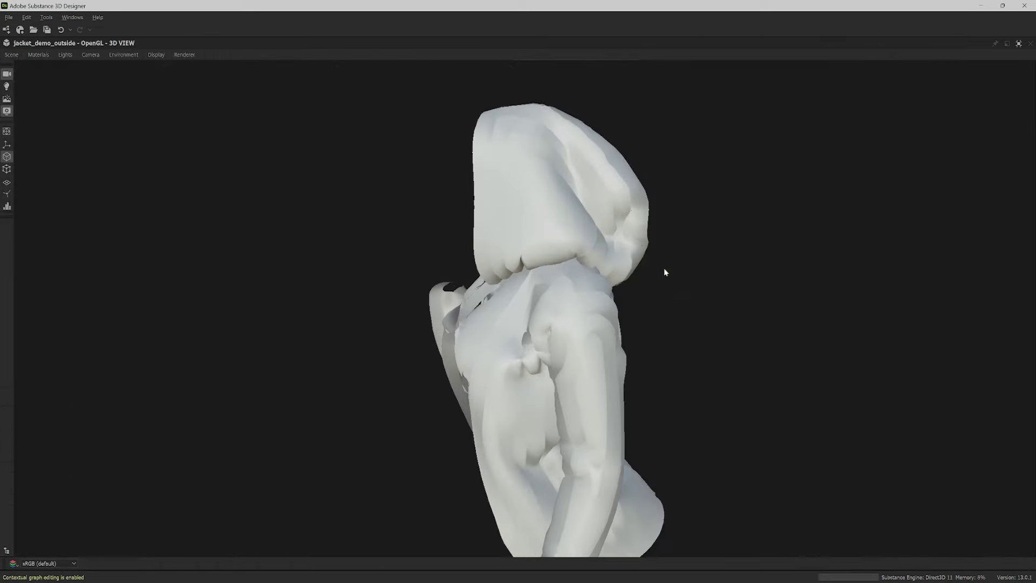
pyautogui.moveTo(665, 272); pyautogui.dragTo(583, 264)
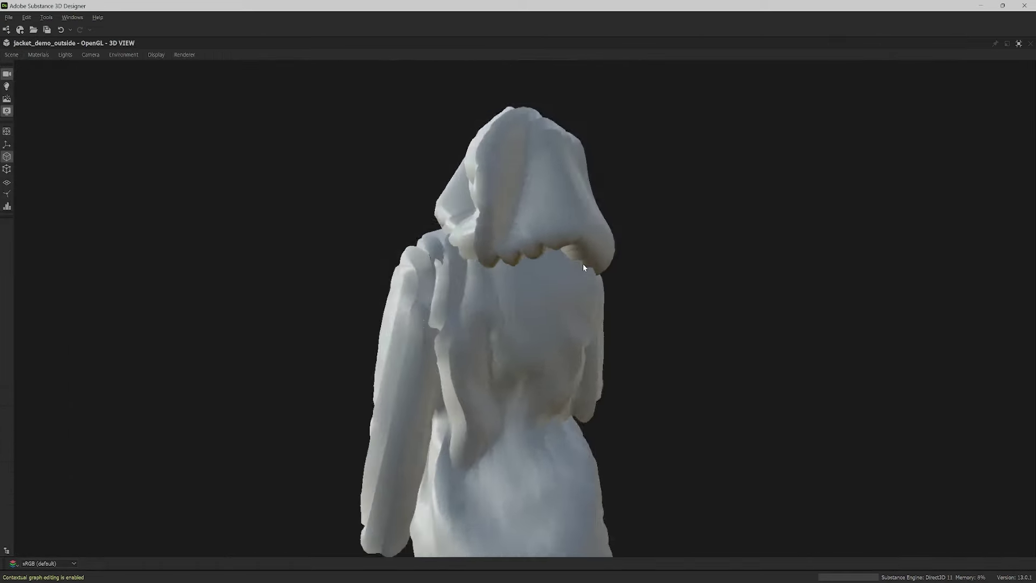
# Step: Temporarily show the Bevel result on the basecolor output and orbit the jacket
pyautogui.hotkey('ctrl', 'space')
pyautogui.moveTo(353, 205); pyautogui.dragTo(760, 112)
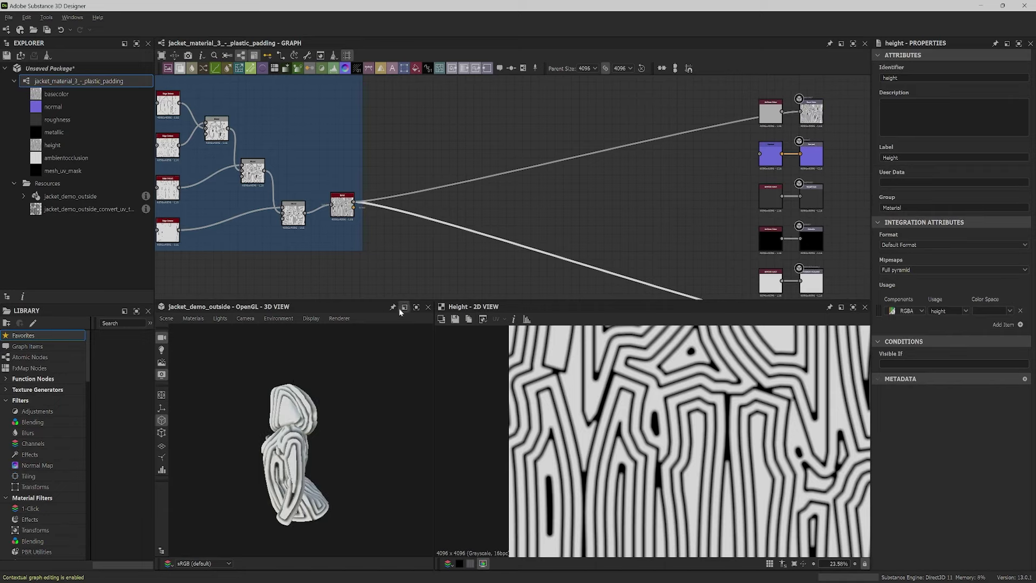
pyautogui.hotkey('ctrl', 'space')
pyautogui.moveTo(681, 287); pyautogui.dragTo(564, 275)
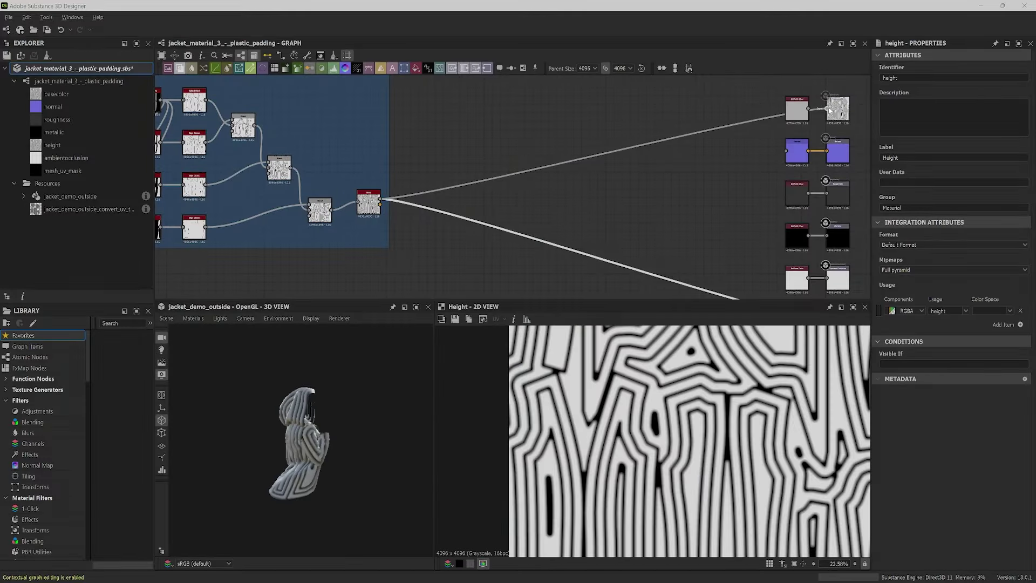
# Step: Move the Bevel link to the height output and check the padding
pyautogui.moveTo(786, 112); pyautogui.dragTo(816, 281)
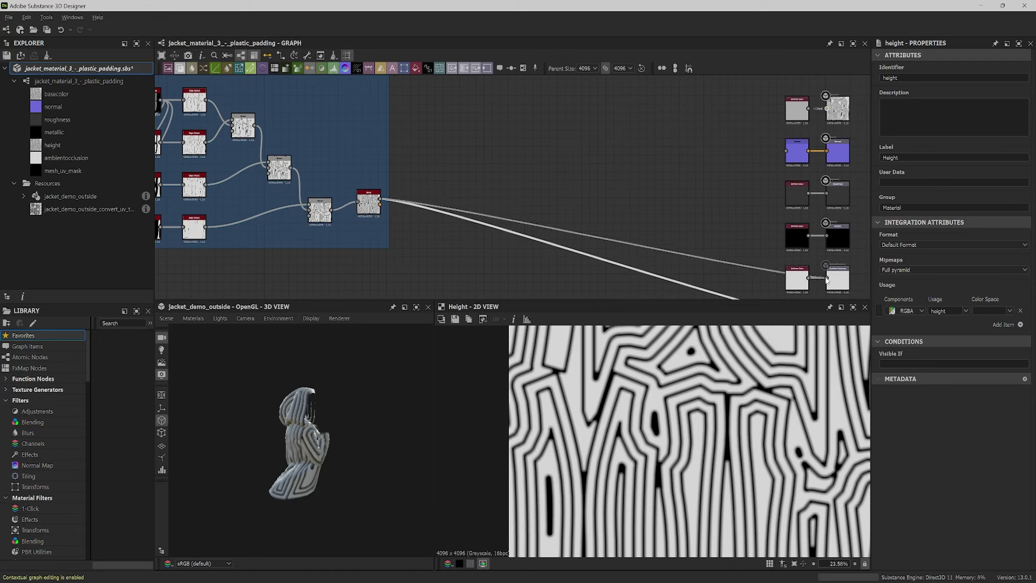
pyautogui.scroll(5, 305, 423)
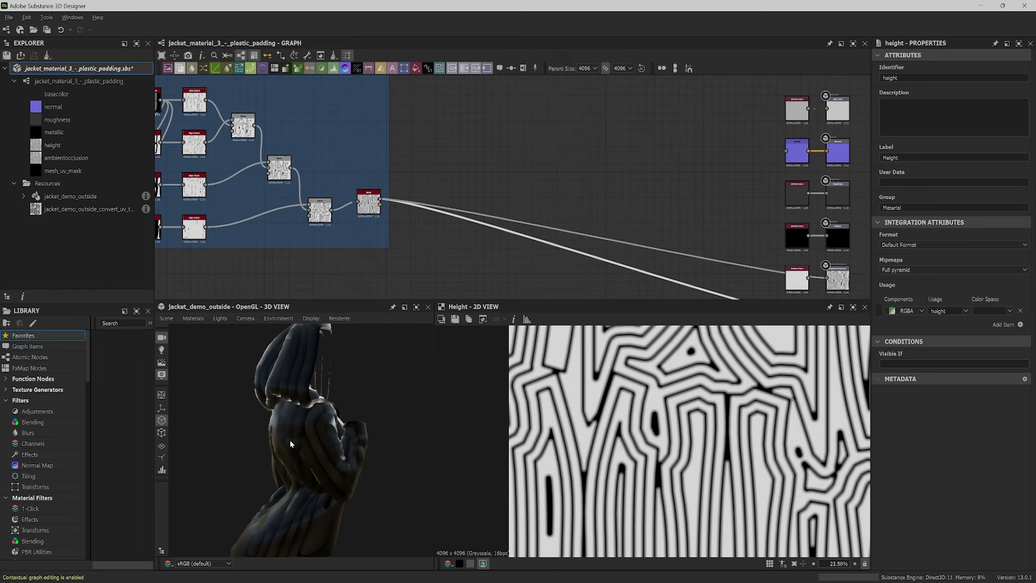
pyautogui.moveTo(290, 438)
pyautogui.mouseDown()
pyautogui.moveTo(378, 435)
pyautogui.moveTo(270, 447)
pyautogui.moveTo(380, 439)
pyautogui.moveTo(309, 445)
pyautogui.mouseUp()
# Step: Reconnect the grey Uniform Color to basecolor and orbit to inspect the quilted padding
pyautogui.moveTo(809, 108); pyautogui.dragTo(827, 110)
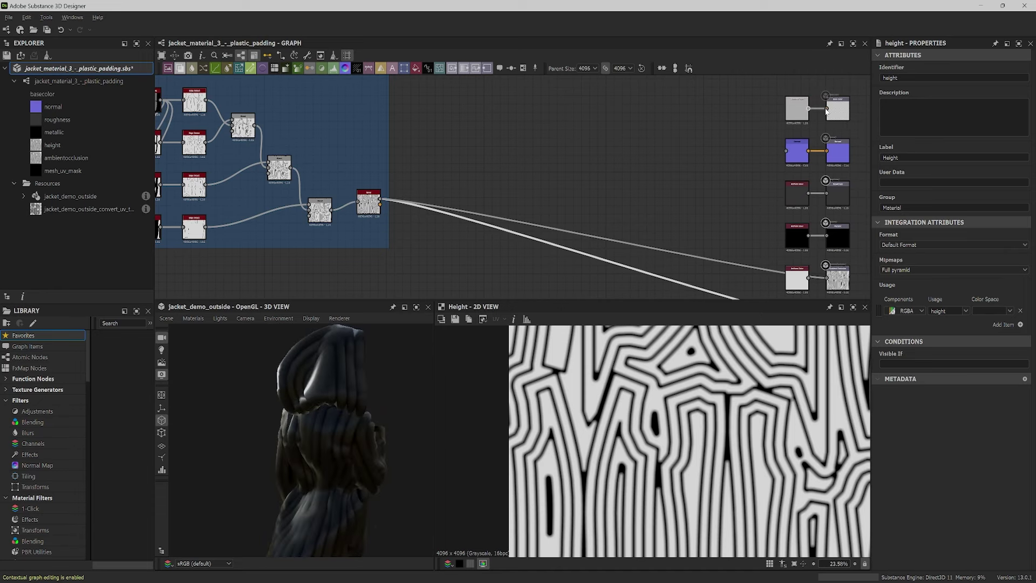
pyautogui.moveTo(335, 445); pyautogui.dragTo(293, 454)
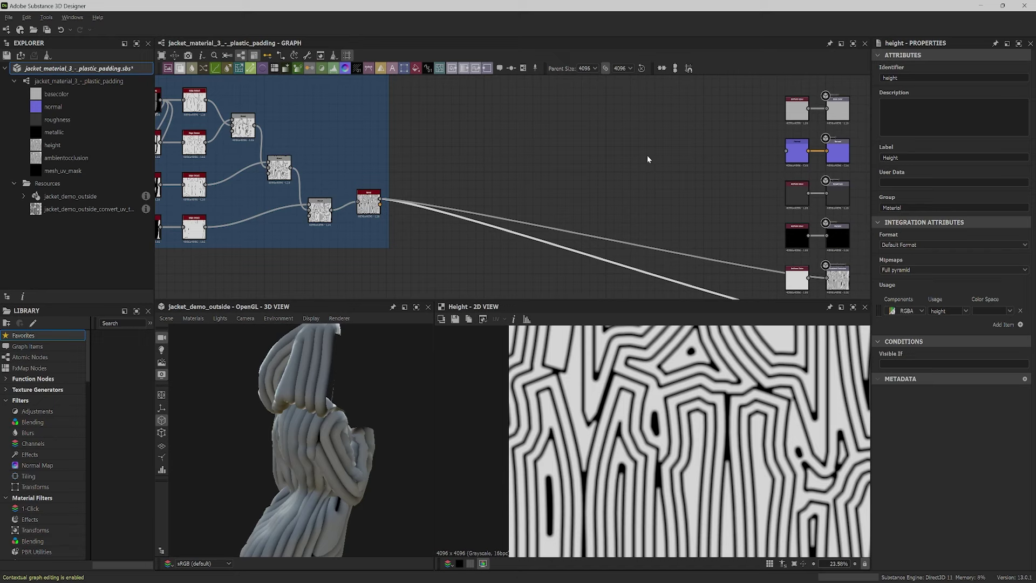
pyautogui.moveTo(318, 468); pyautogui.dragTo(329, 449)
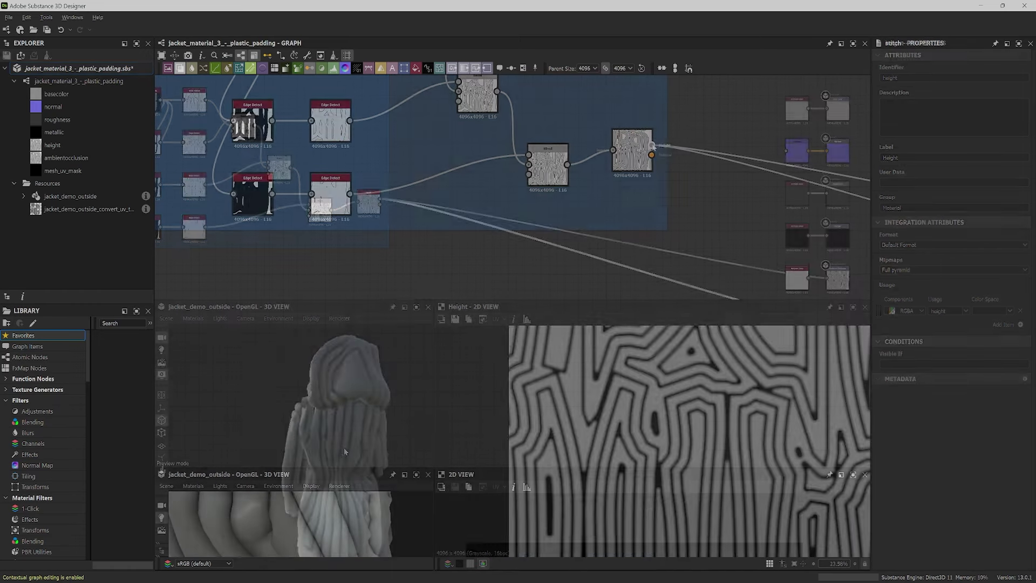
pyautogui.moveTo(652, 155); pyautogui.dragTo(346, 342)
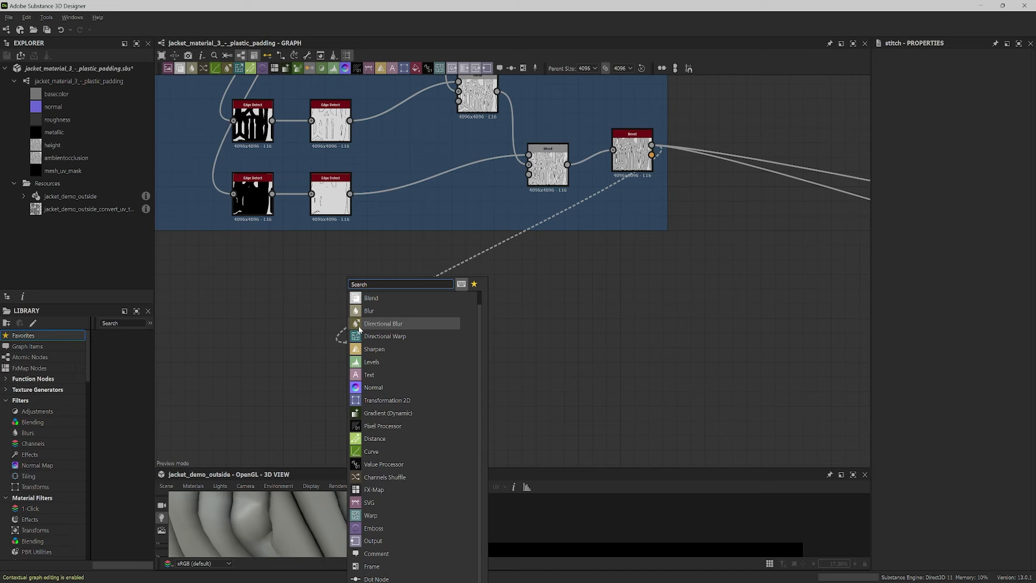
# Step: Add a Mask to Paths node after the Bevel and inspect its paths in the 2D view
pyautogui.write('mask')
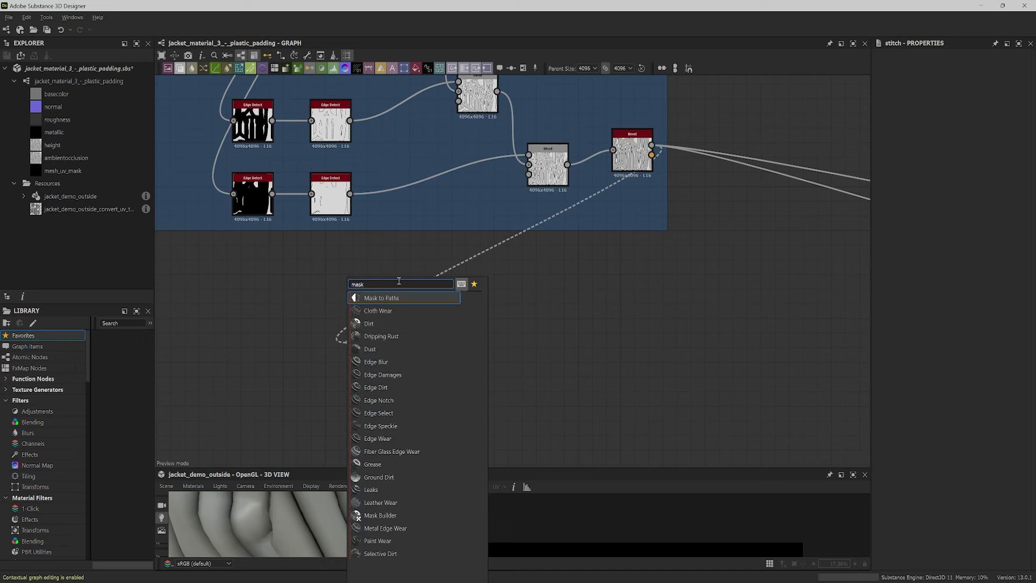
pyautogui.click(398, 299)
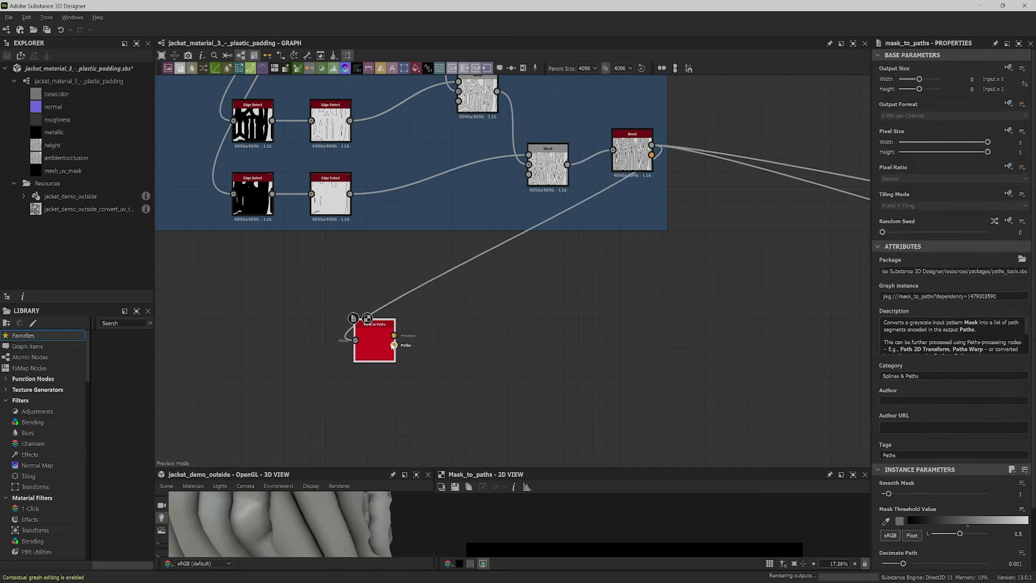
pyautogui.moveTo(375, 346); pyautogui.dragTo(387, 334)
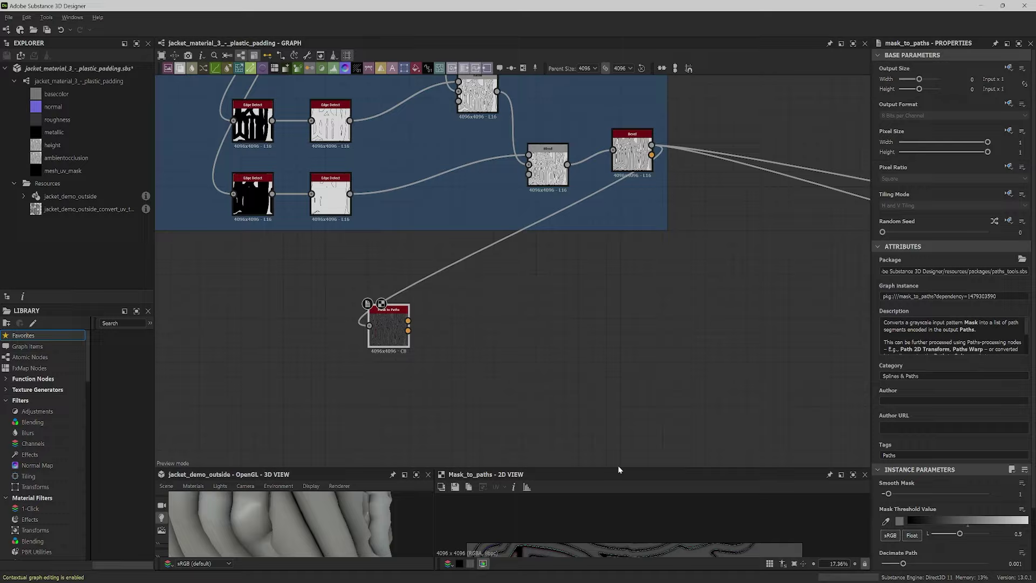
pyautogui.click(854, 475)
pyautogui.scroll(6, 498, 263)
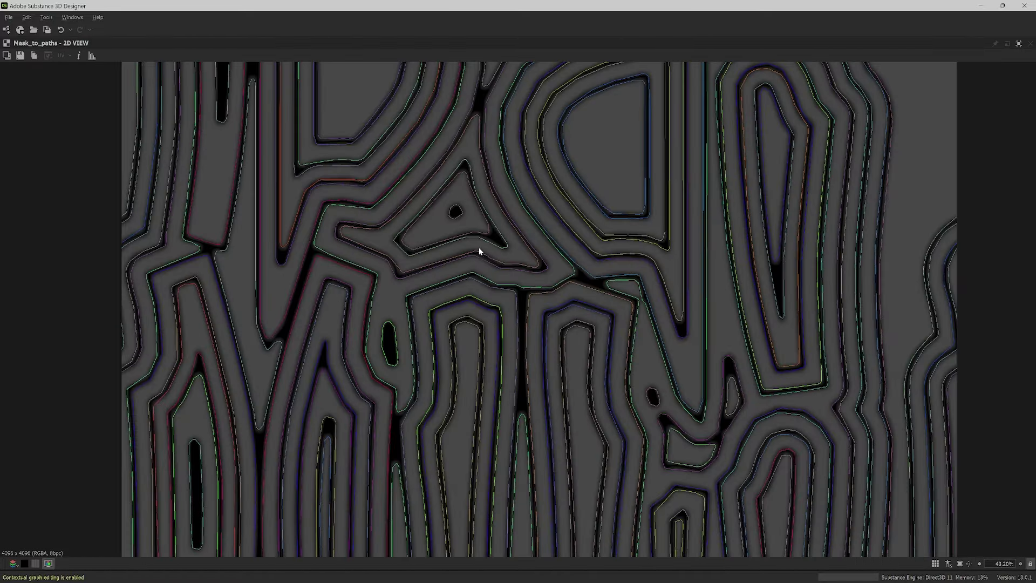
pyautogui.moveTo(455, 247); pyautogui.dragTo(458, 492, button='middle')
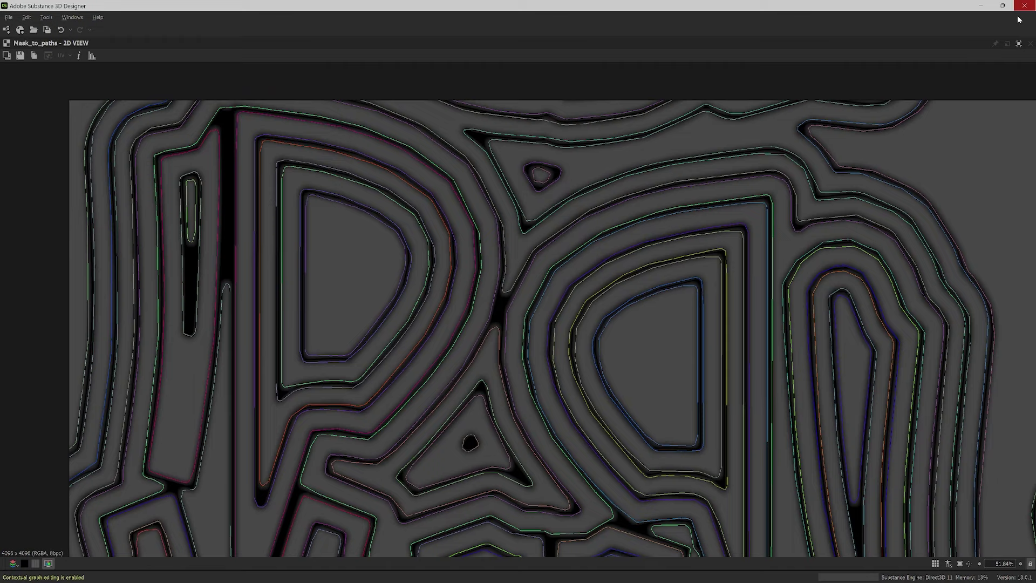
# Step: Set the Mask to Paths Decimate Path to 0.0001 and enlarge the preview panels
pyautogui.click(1019, 43)
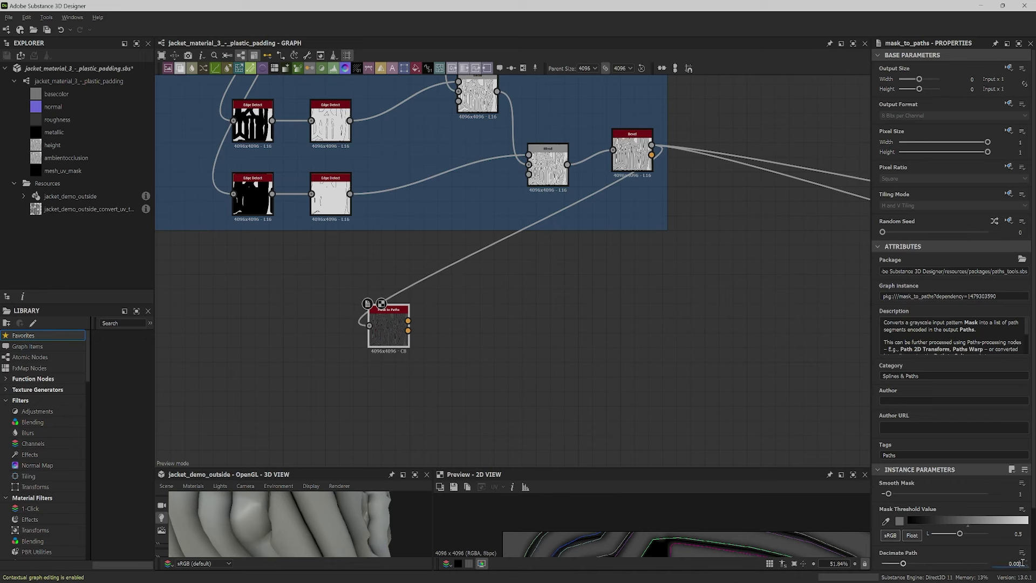
pyautogui.press('Return')
pyautogui.moveTo(712, 467); pyautogui.dragTo(725, 306)
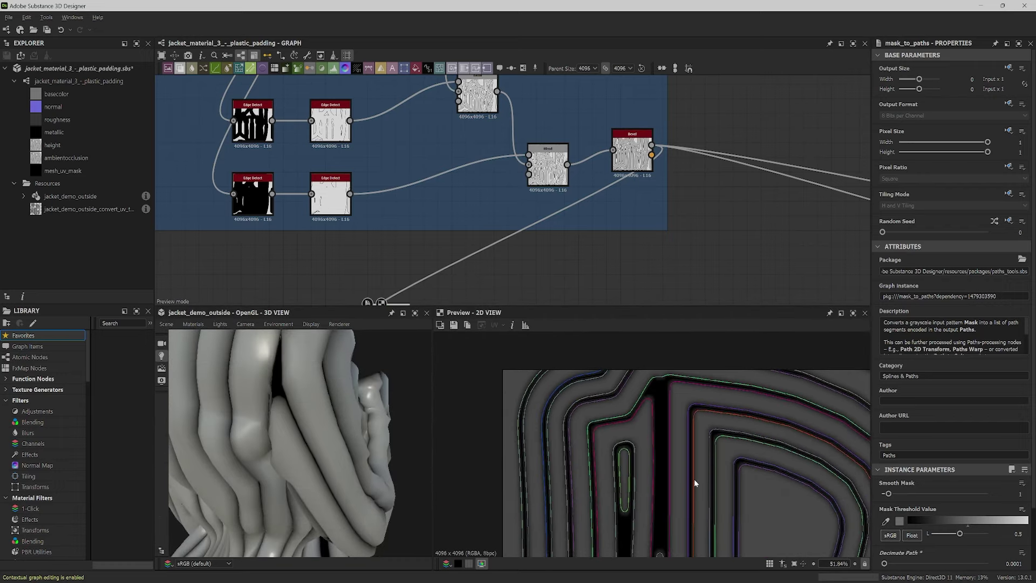
pyautogui.scroll(-1, 692, 478)
pyautogui.scroll(1, 721, 489)
# Step: Add a Paths to Spline node after Mask to Paths and preview its Spline Coords
pyautogui.moveTo(408, 330); pyautogui.dragTo(474, 330)
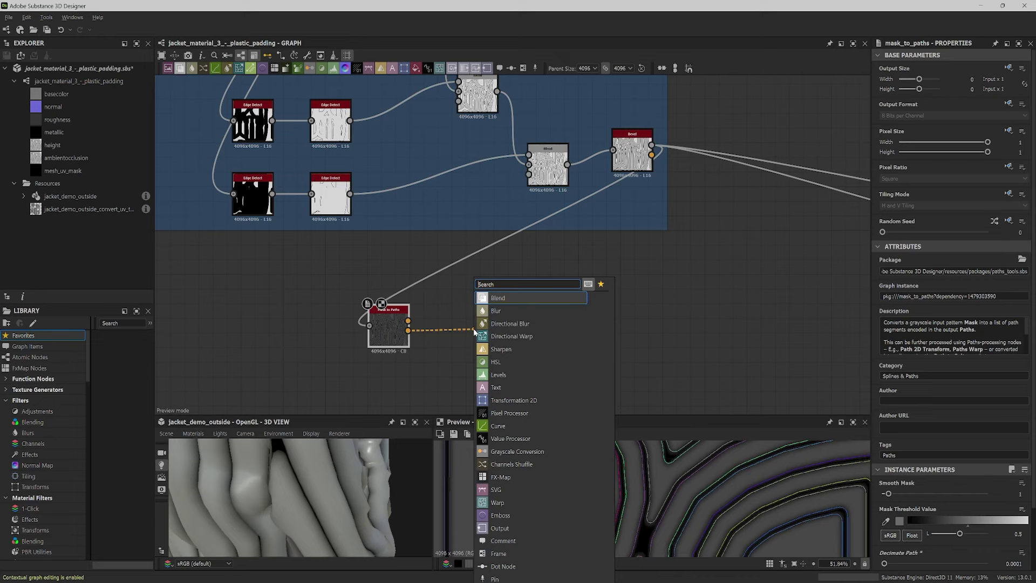
pyautogui.write('path')
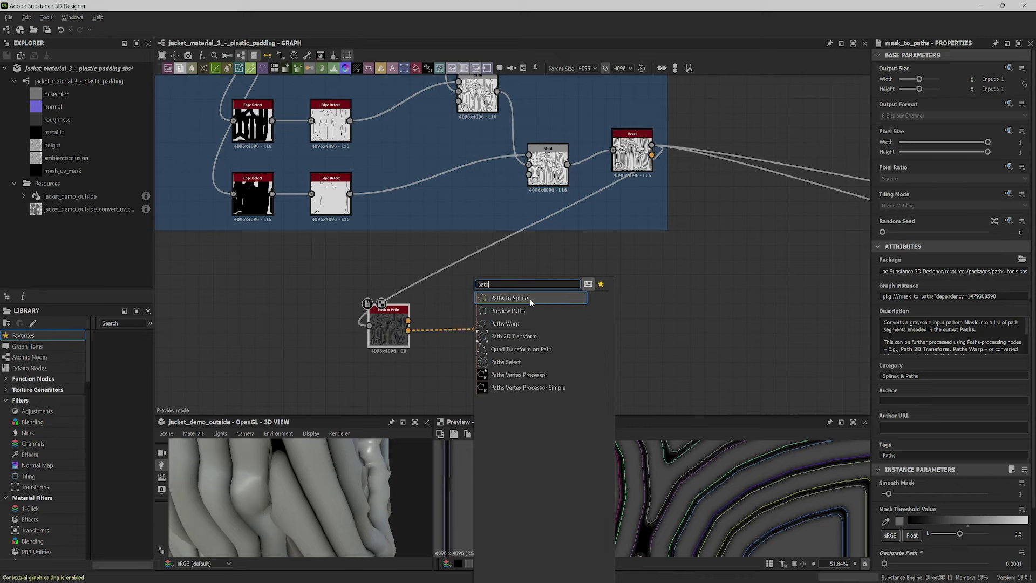
pyautogui.click(530, 299)
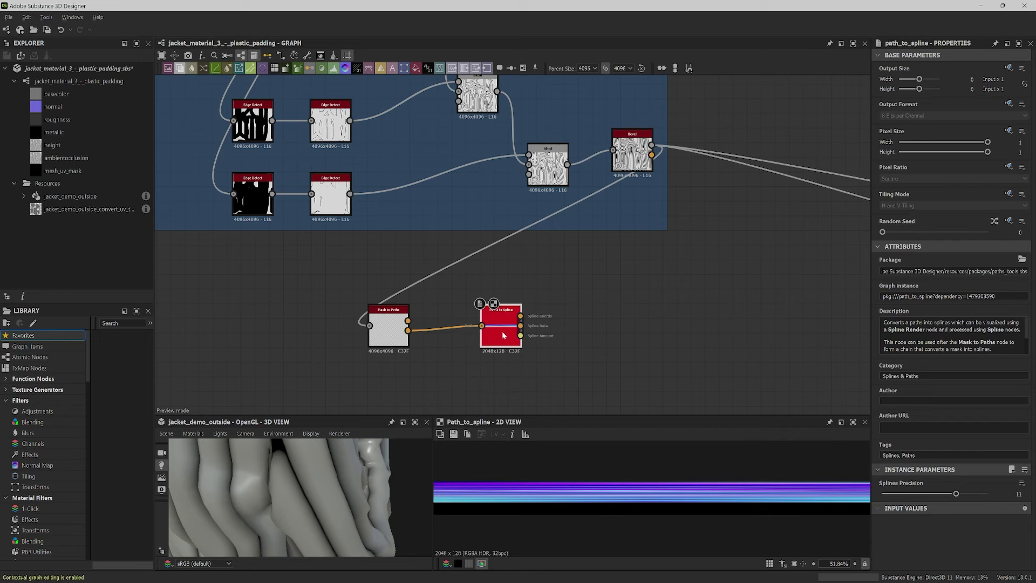
pyautogui.moveTo(502, 332); pyautogui.dragTo(467, 335)
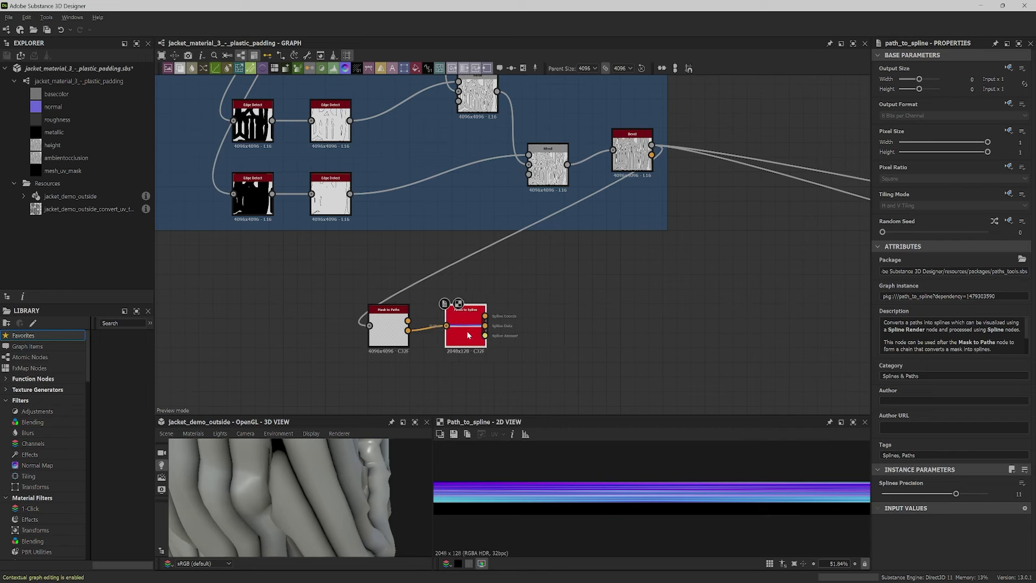
pyautogui.doubleClick(468, 331)
# Step: Feed the three spline outputs into a Scatter on Spline Grayscale node and position it
pyautogui.moveTo(486, 318); pyautogui.dragTo(566, 301)
pyautogui.click(526, 337)
pyautogui.moveTo(486, 317); pyautogui.dragTo(567, 316)
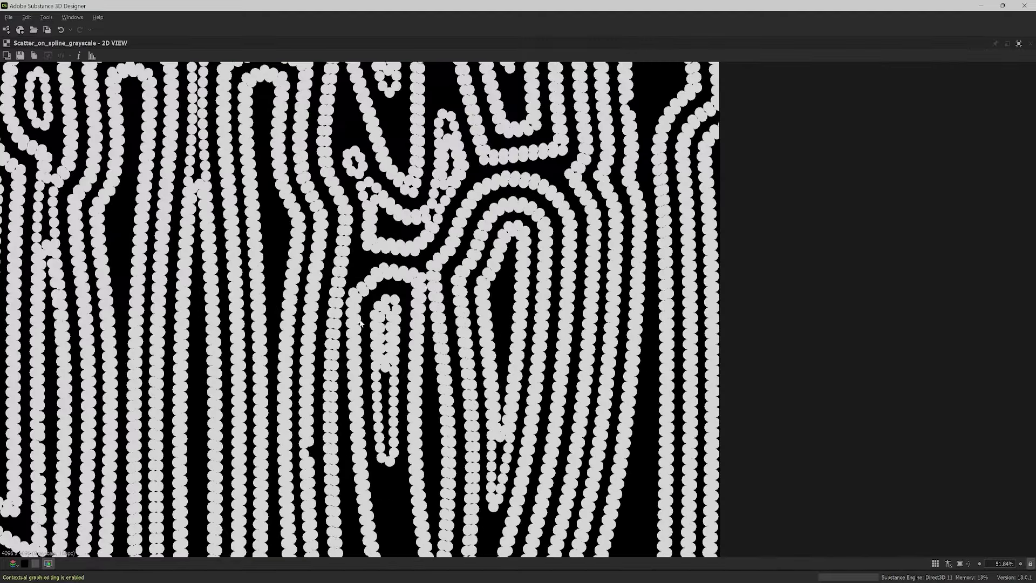
pyautogui.scroll(-4, 362, 324)
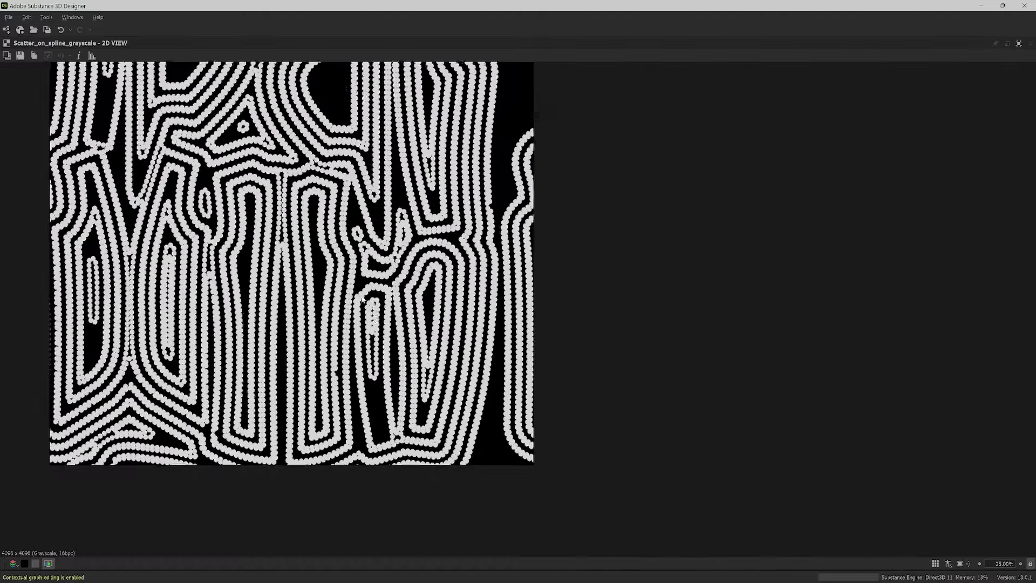
pyautogui.moveTo(362, 303); pyautogui.dragTo(654, 405, button='middle')
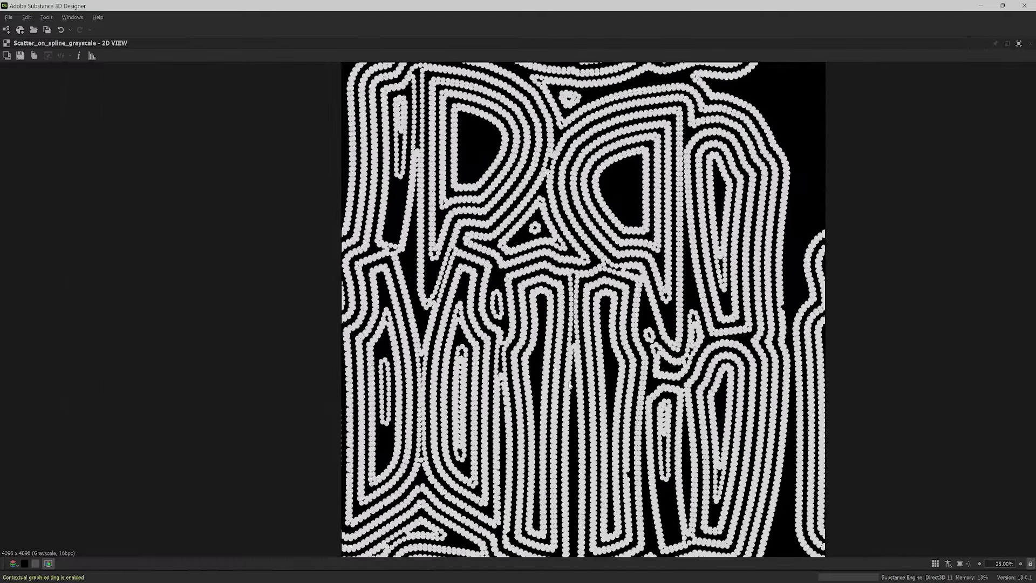
pyautogui.hotkey('ctrl', 'space')
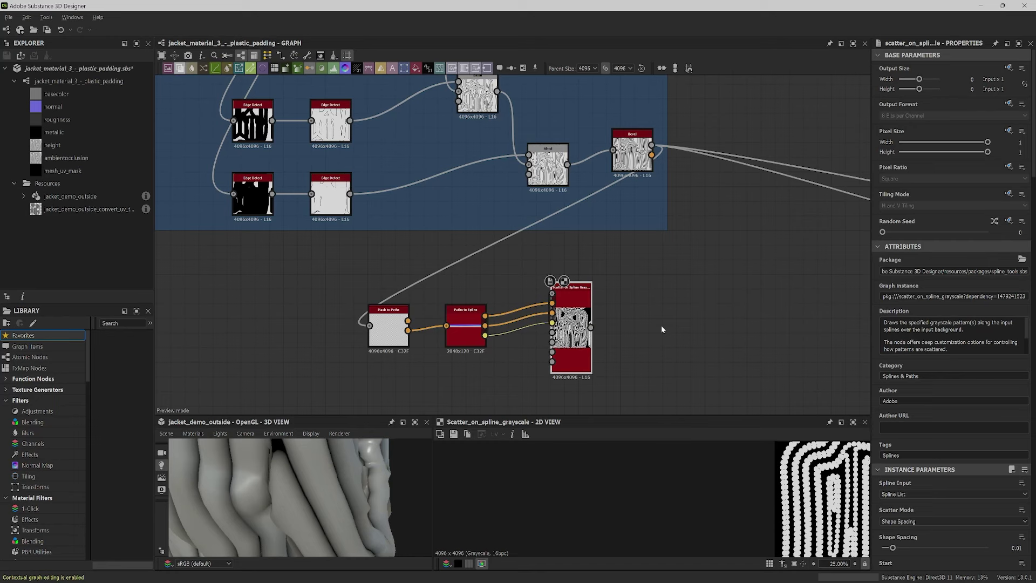
pyautogui.moveTo(656, 323); pyautogui.dragTo(634, 235, button='middle')
pyautogui.moveTo(545, 233); pyautogui.dragTo(552, 256)
# Step: Add a Gradient Radial node followed by an Invert Grayscale node
pyautogui.click(628, 278)
pyautogui.press('space')
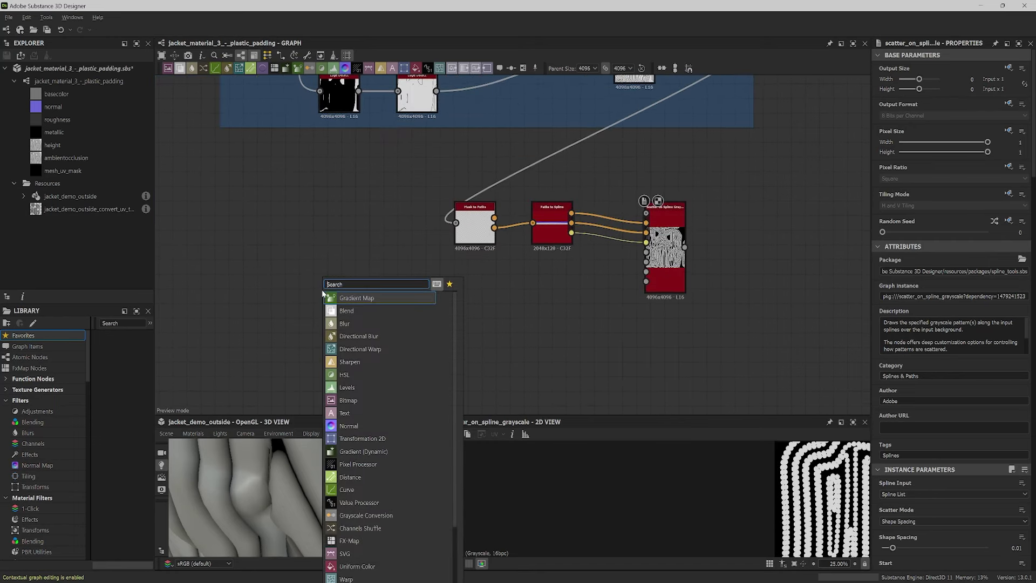
pyautogui.write('radi')
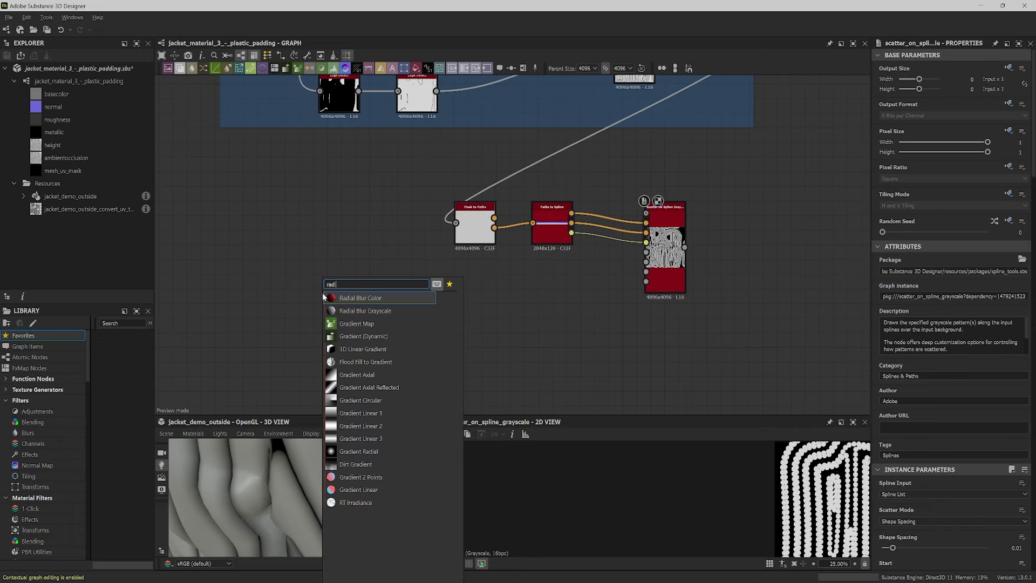
pyautogui.click(371, 451)
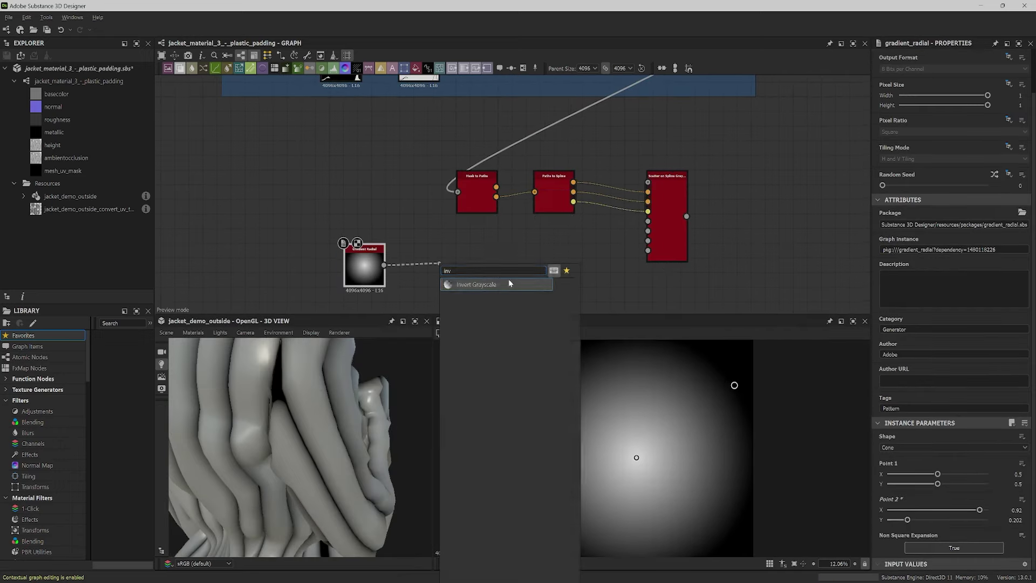
pyautogui.click(508, 280)
pyautogui.moveTo(503, 269); pyautogui.dragTo(501, 215, button='middle')
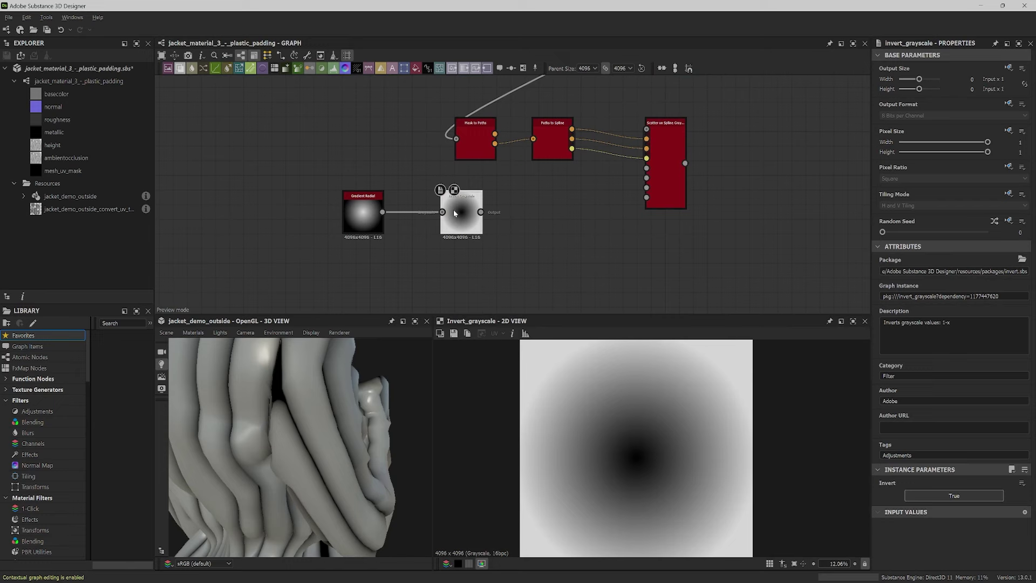
pyautogui.moveTo(453, 209); pyautogui.dragTo(447, 211)
# Step: Add Fibers 1 and blend it, using the inverted gradient as the Blend's opacity
pyautogui.press('space')
pyautogui.write('fibers')
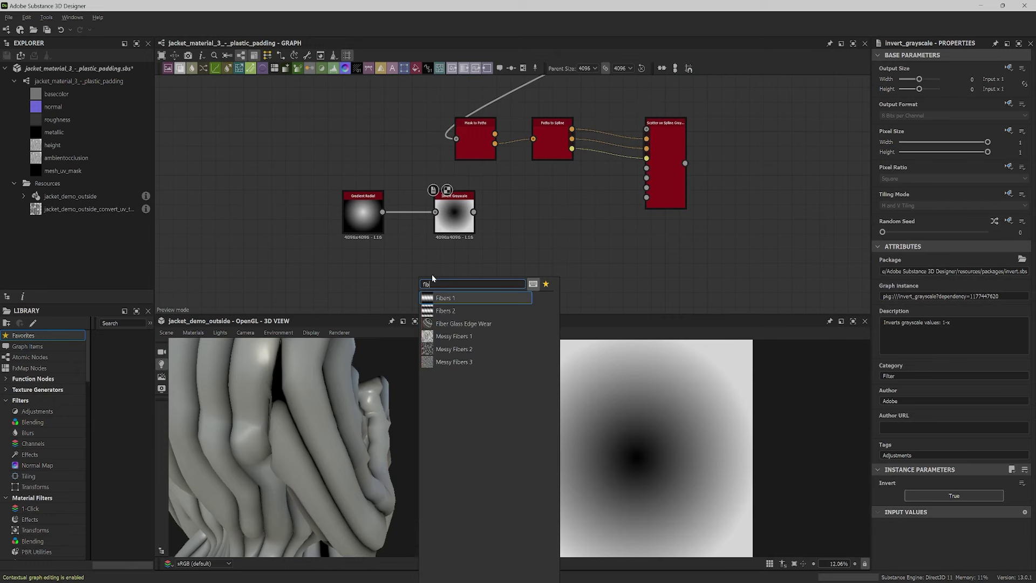
pyautogui.press('Return')
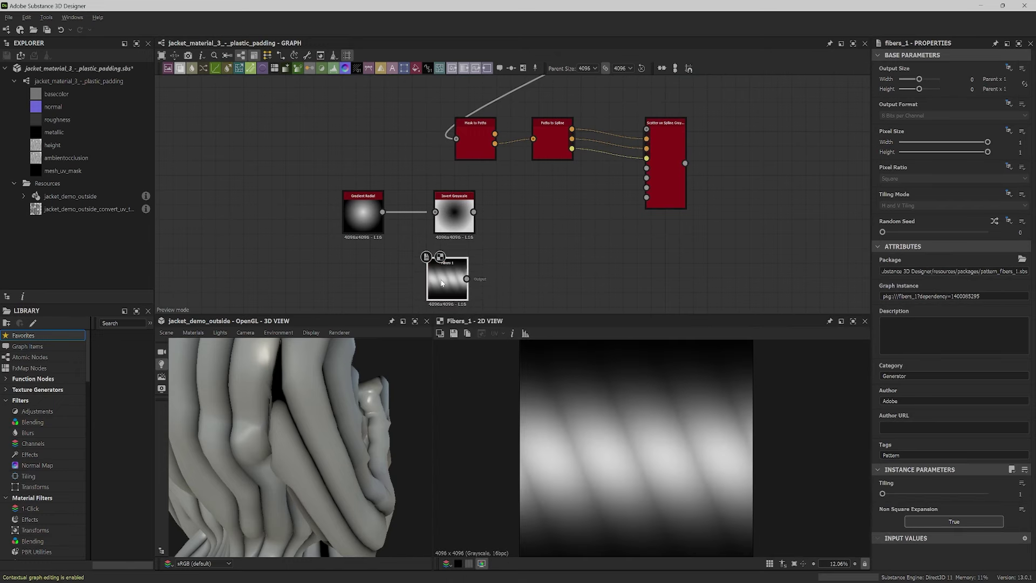
pyautogui.moveTo(442, 282); pyautogui.dragTo(442, 289)
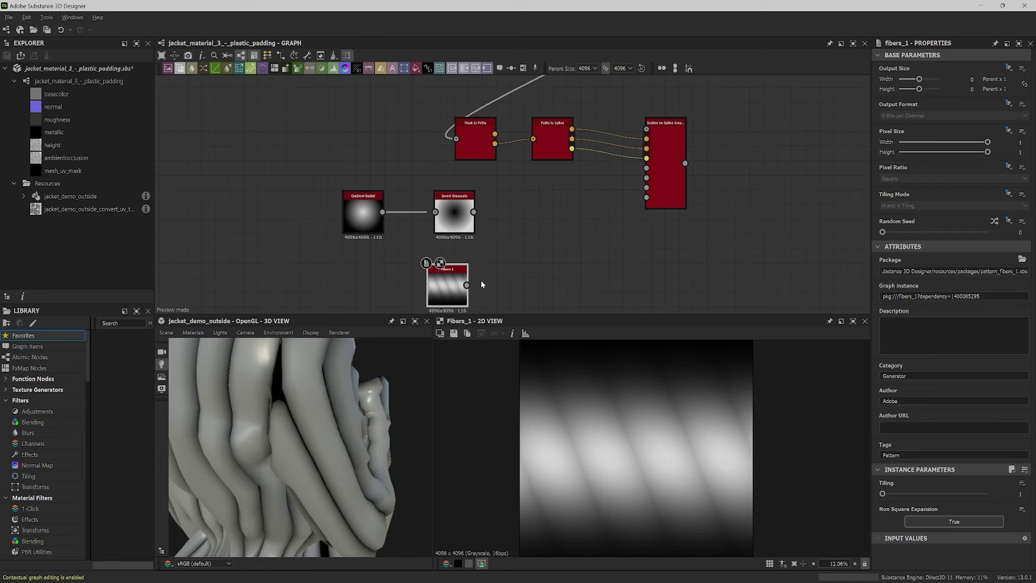
pyautogui.moveTo(467, 285); pyautogui.dragTo(531, 234)
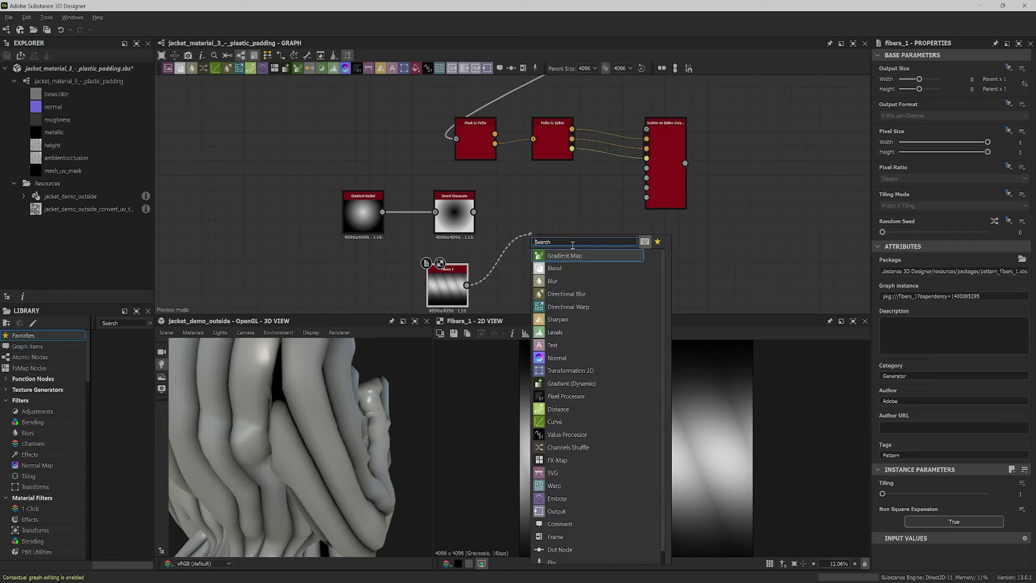
pyautogui.click(584, 266)
pyautogui.moveTo(473, 211); pyautogui.dragTo(593, 246)
pyautogui.write('trans')
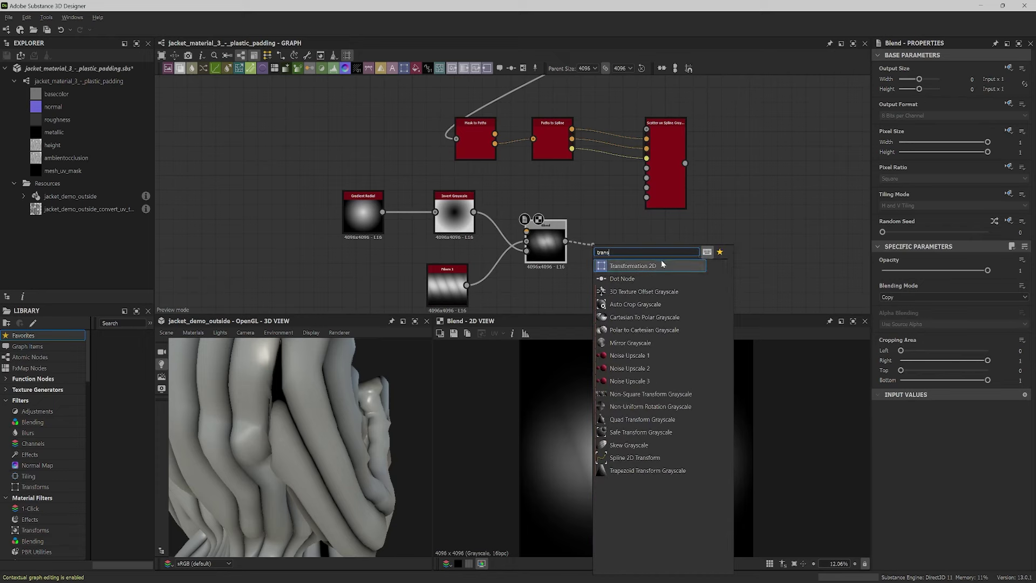
# Step: Add a Transformation 2D after the Blend, shift the blob down, and set tiling to Absolute / No Tiling
pyautogui.click(662, 264)
pyautogui.moveTo(652, 346); pyautogui.dragTo(652, 511)
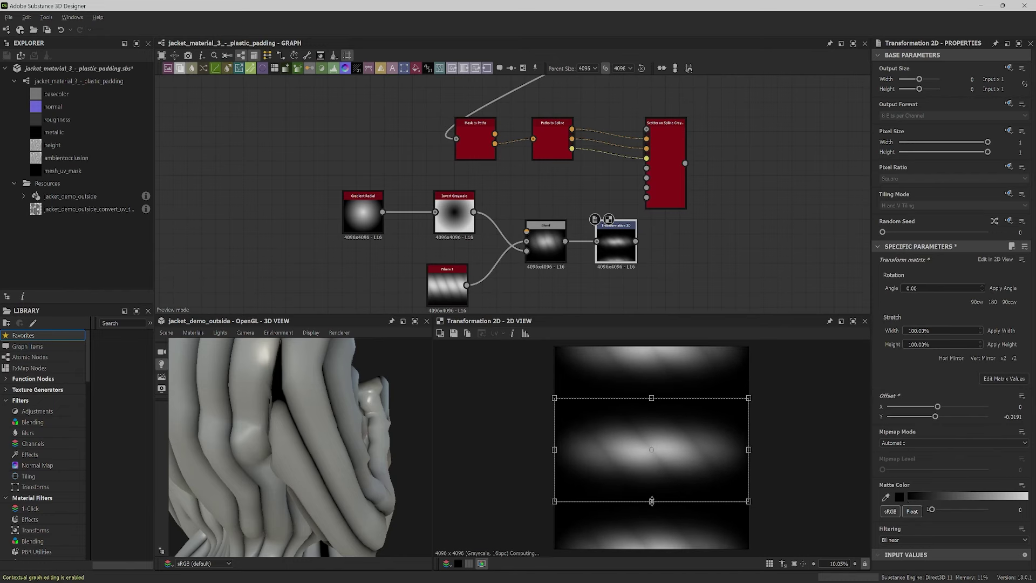
pyautogui.click(1009, 193)
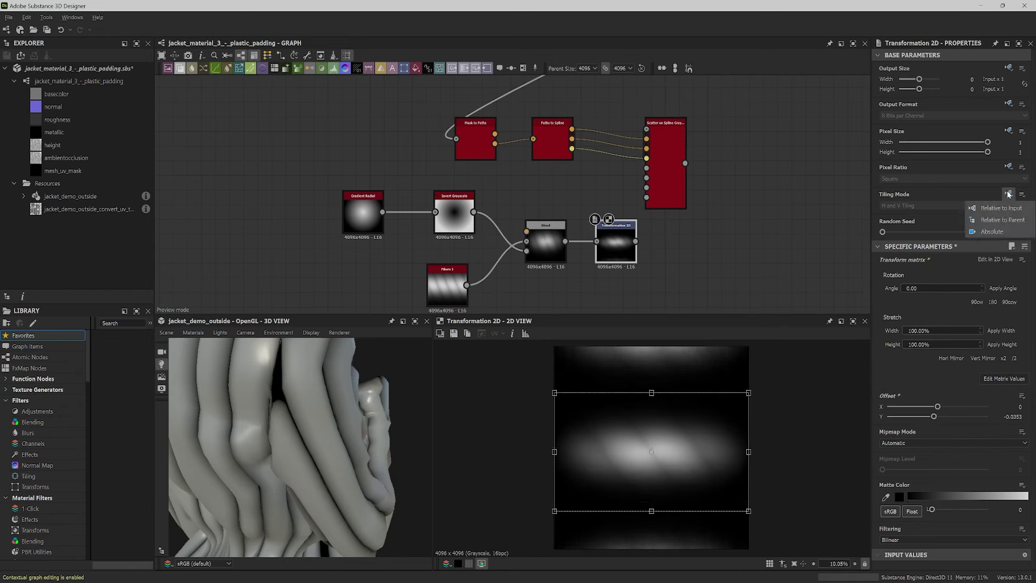
pyautogui.click(992, 232)
pyautogui.click(973, 206)
pyautogui.click(918, 214)
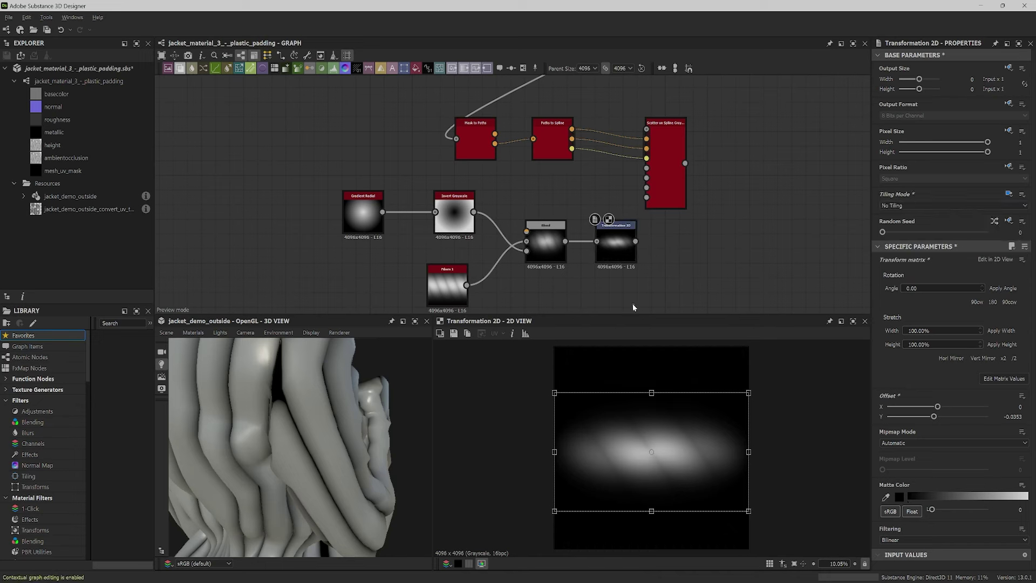
pyautogui.moveTo(619, 258); pyautogui.dragTo(648, 168)
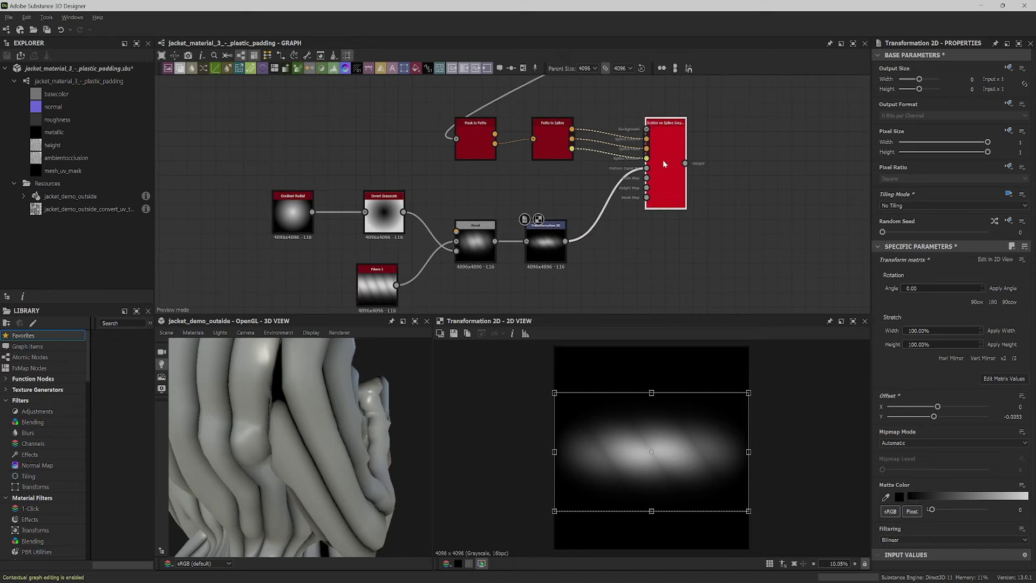
# Step: Switch the Scatter on Spline pattern to the input shape and set Shape Spacing to 0.001
pyautogui.click(662, 160)
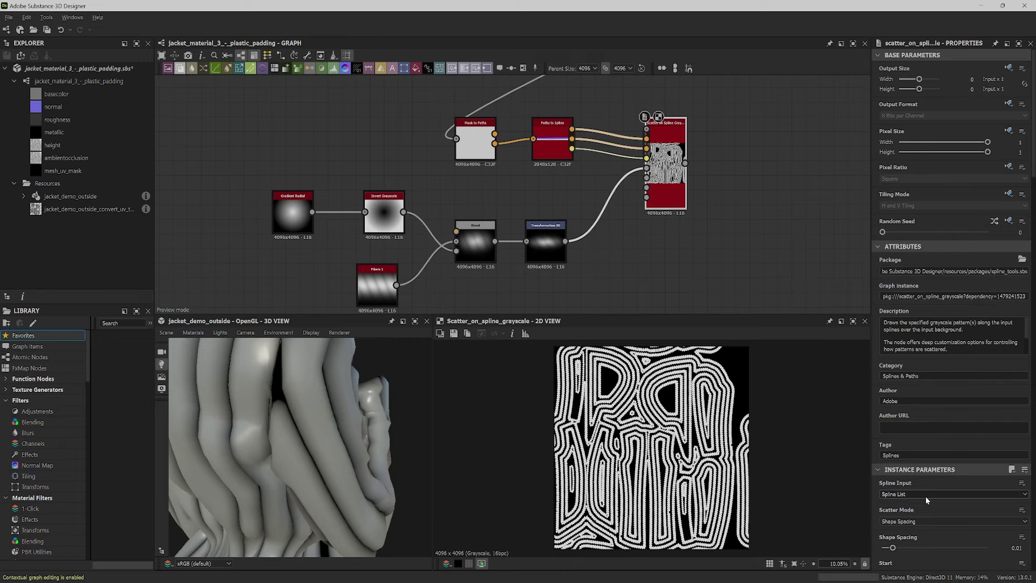
pyautogui.scroll(-3, 944, 494)
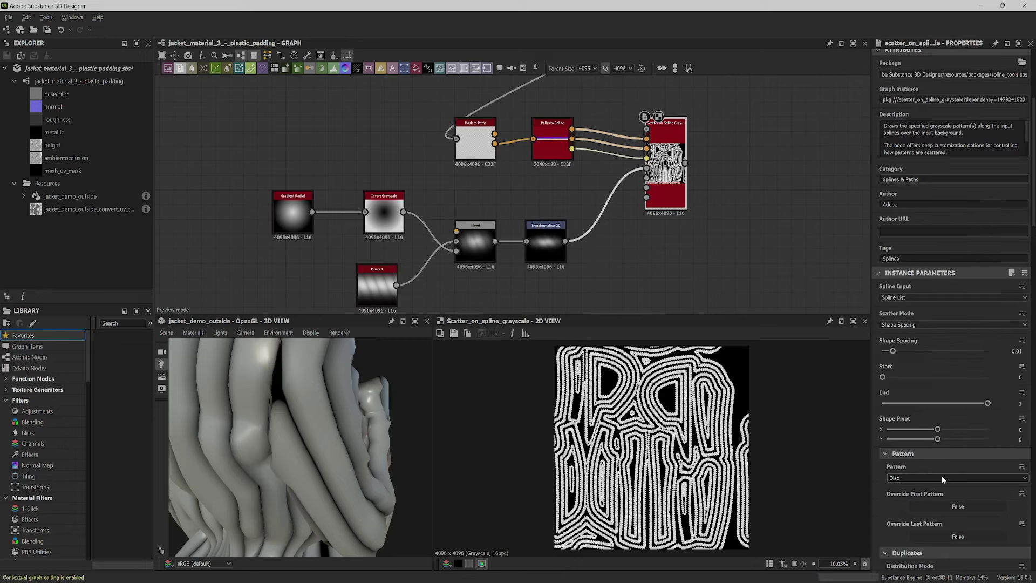
pyautogui.click(943, 476)
pyautogui.click(943, 486)
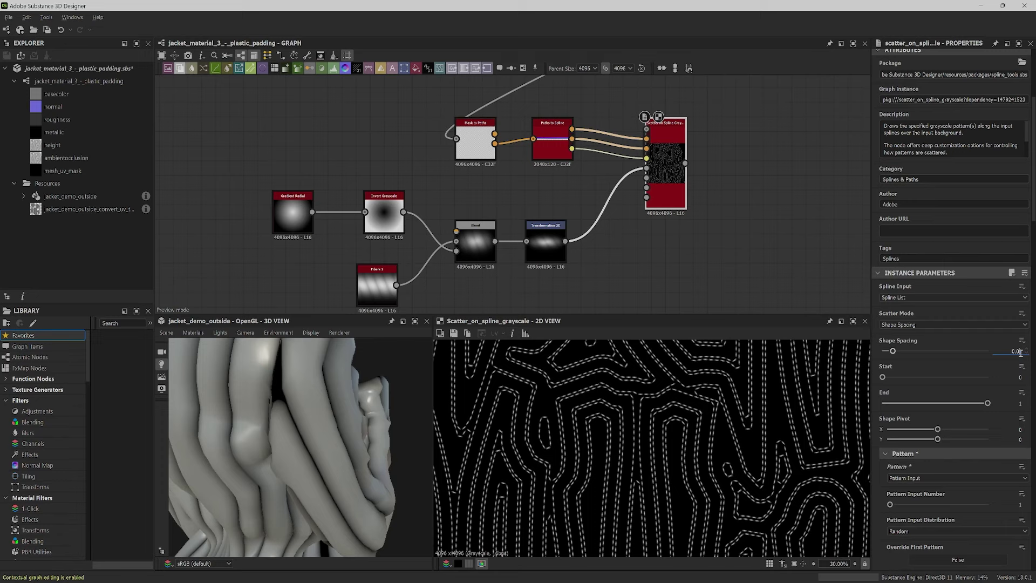
pyautogui.write('01')
pyautogui.press('Return')
# Step: Set the Scatter on Spline pattern Scale to 0.001
pyautogui.scroll(-4, 936, 503)
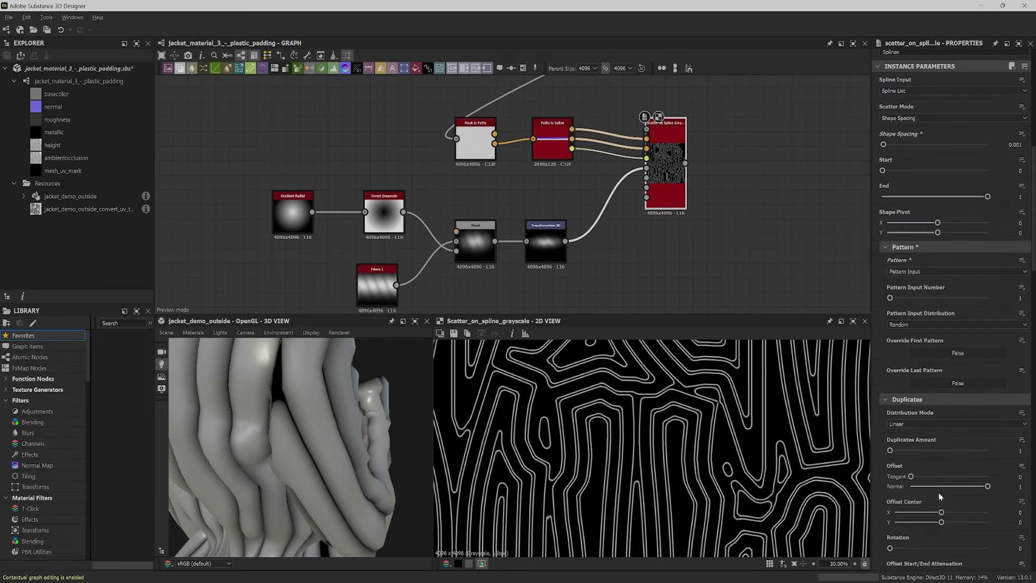
pyautogui.scroll(-3, 942, 491)
pyautogui.scroll(-3, 944, 482)
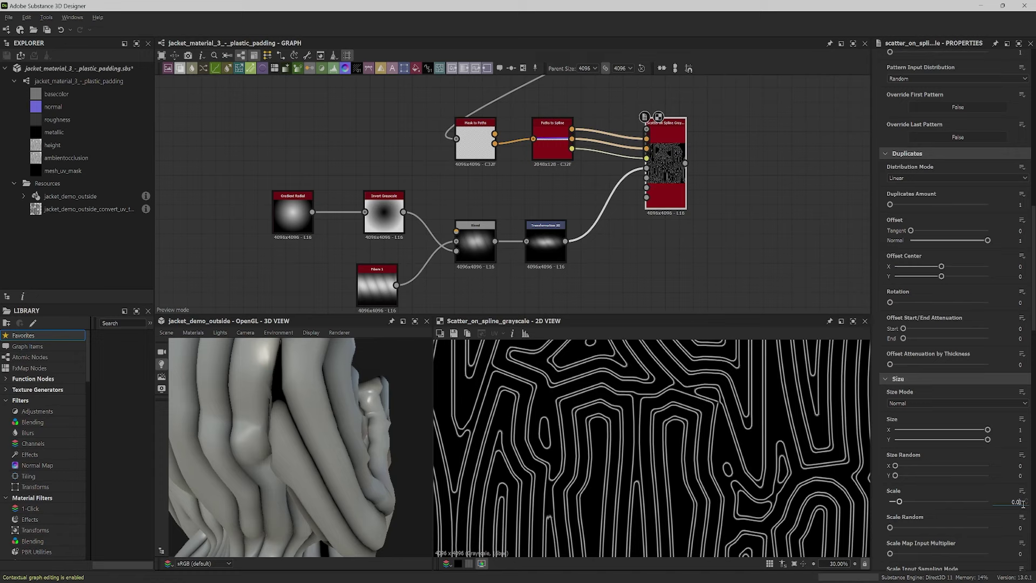
pyautogui.press('Return')
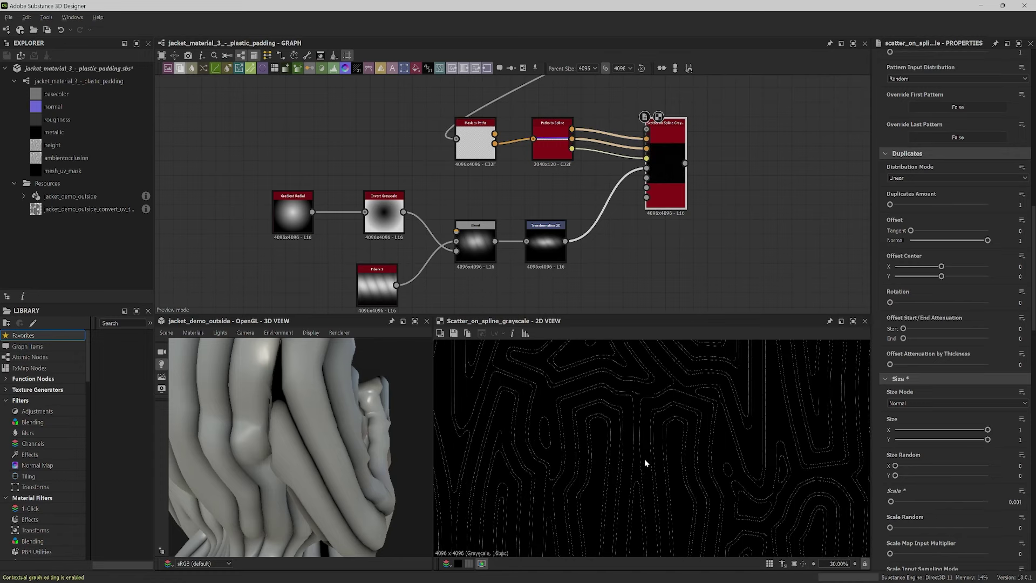
pyautogui.scroll(5, 645, 458)
pyautogui.moveTo(471, 247); pyautogui.dragTo(747, 129)
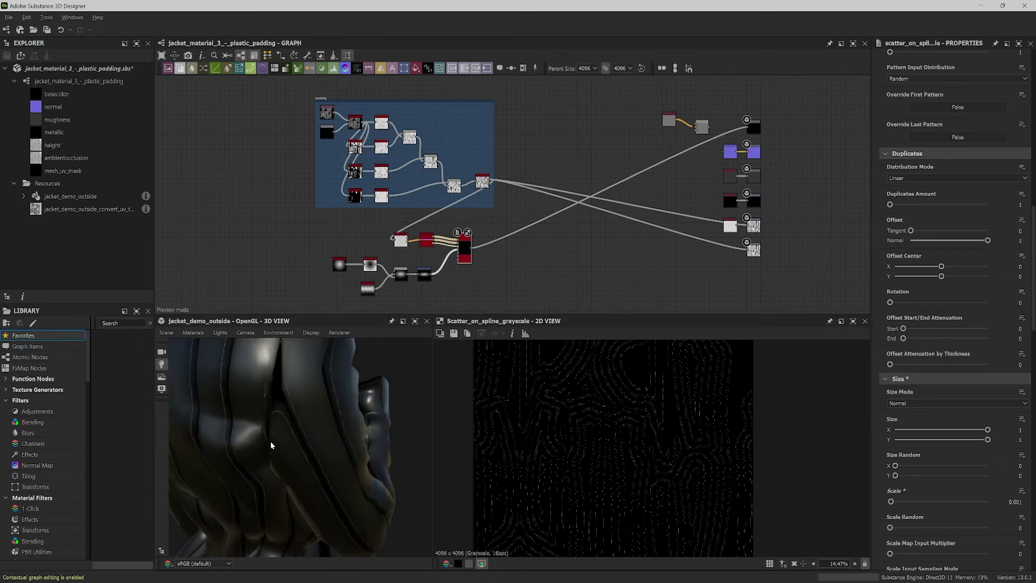
# Step: Make the Uniform Color grayscale and wire the Blend output into the Base Color output
pyautogui.moveTo(270, 438); pyautogui.dragTo(349, 444)
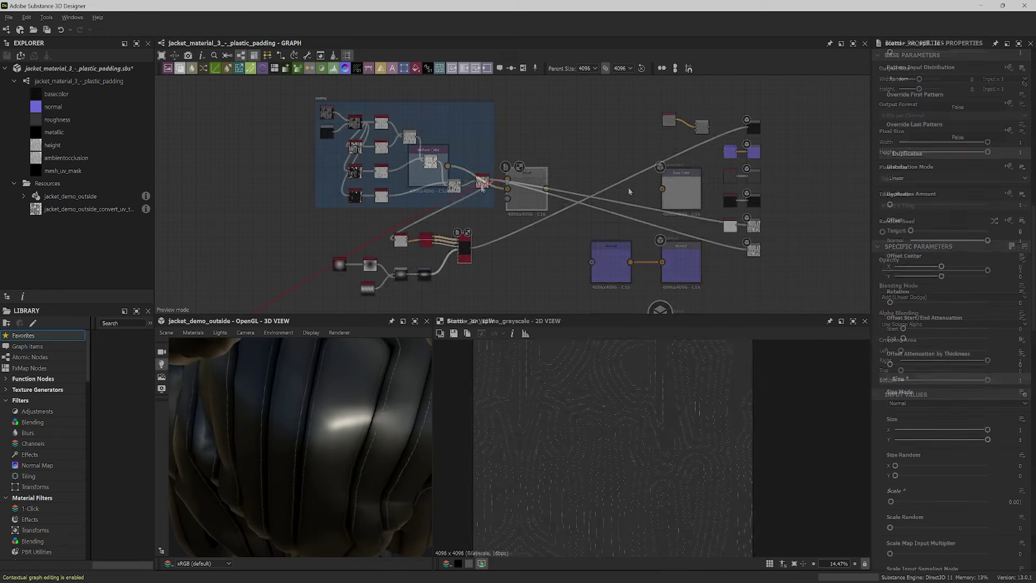
pyautogui.click(432, 174)
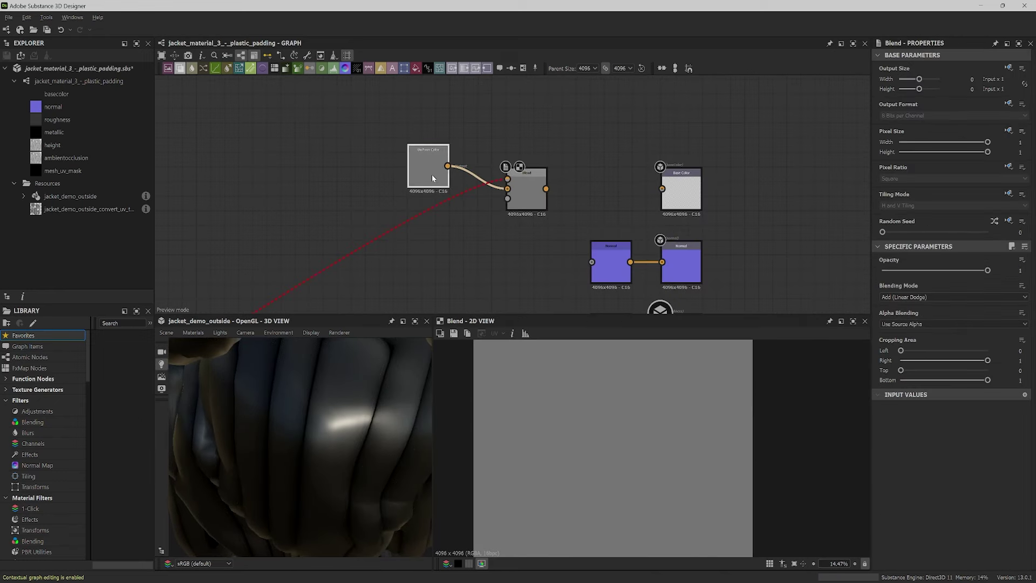
pyautogui.click(992, 270)
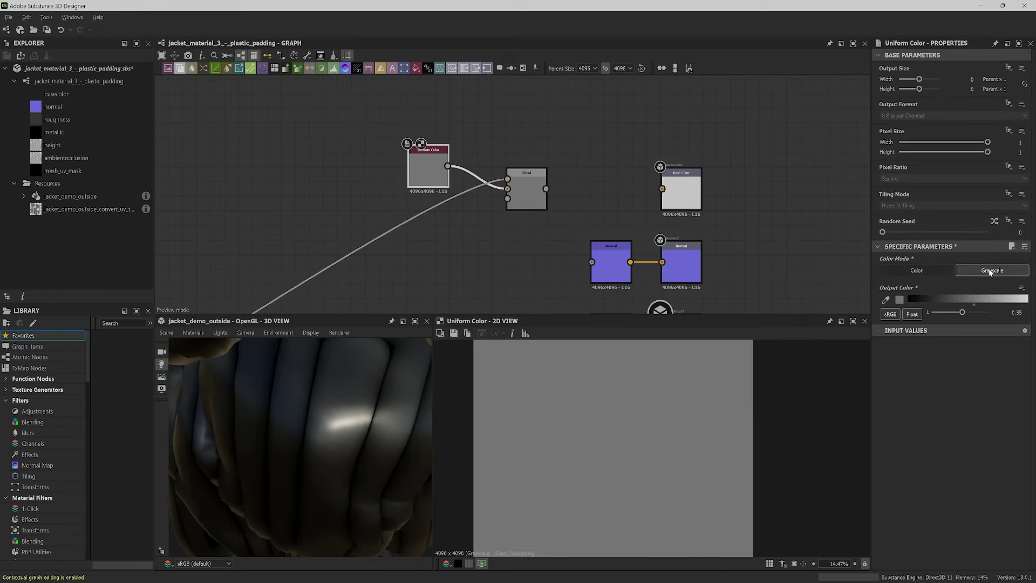
pyautogui.click(533, 201)
pyautogui.doubleClick(533, 201)
pyautogui.moveTo(546, 189); pyautogui.dragTo(662, 189)
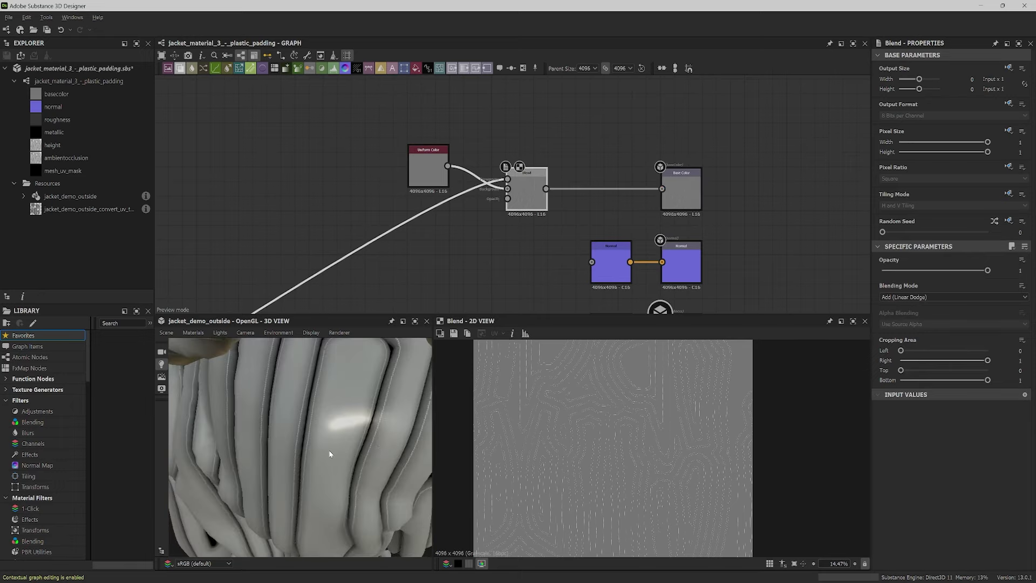
pyautogui.moveTo(329, 449)
pyautogui.mouseDown()
pyautogui.moveTo(290, 447)
pyautogui.moveTo(340, 440)
pyautogui.moveTo(325, 457)
pyautogui.mouseUp()
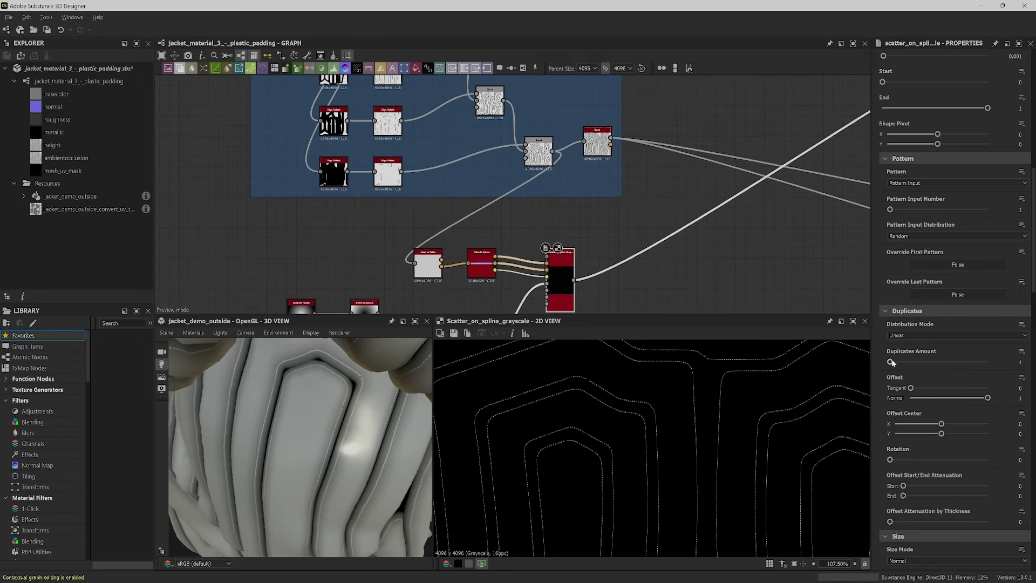
# Step: Set Duplicates Amount to 2, offset the copies in Y, and link the scatter into Normal
pyautogui.moveTo(892, 362); pyautogui.dragTo(902, 363)
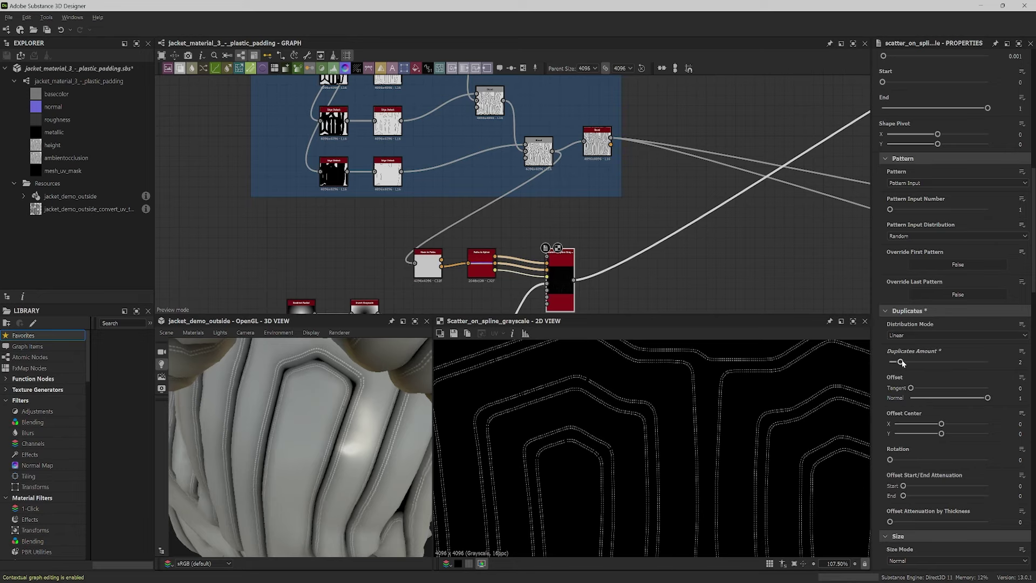
pyautogui.moveTo(942, 434); pyautogui.dragTo(885, 448)
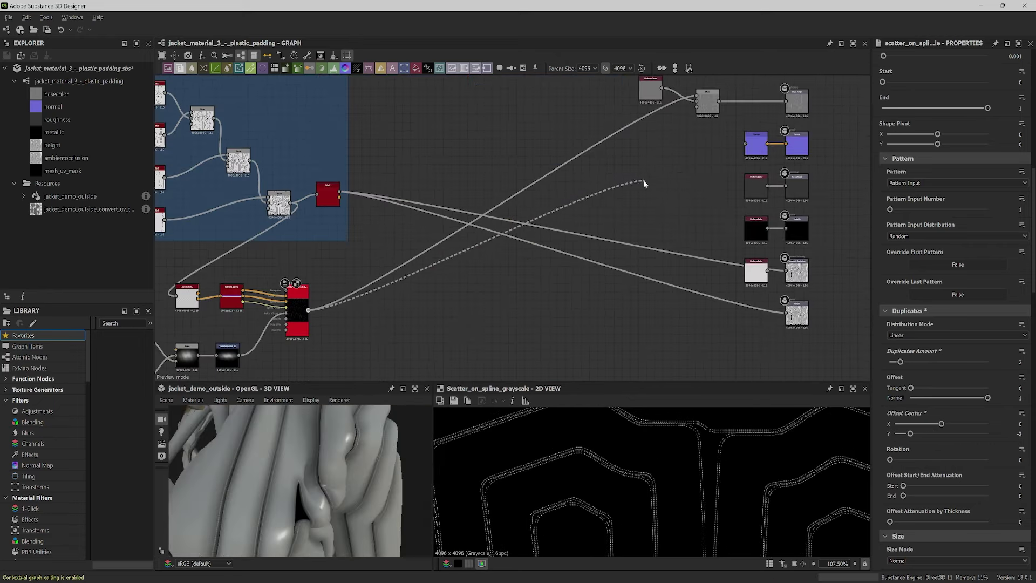
pyautogui.moveTo(643, 179); pyautogui.dragTo(747, 146)
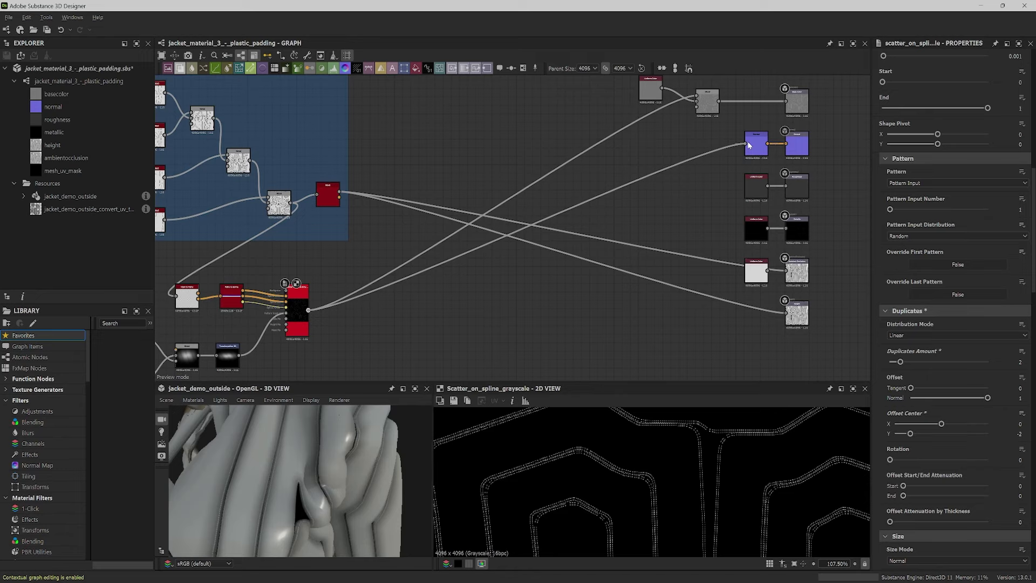
# Step: Insert a Gradient Map between the stitch scatter and the base-colour Blend
pyautogui.doubleClick(755, 147)
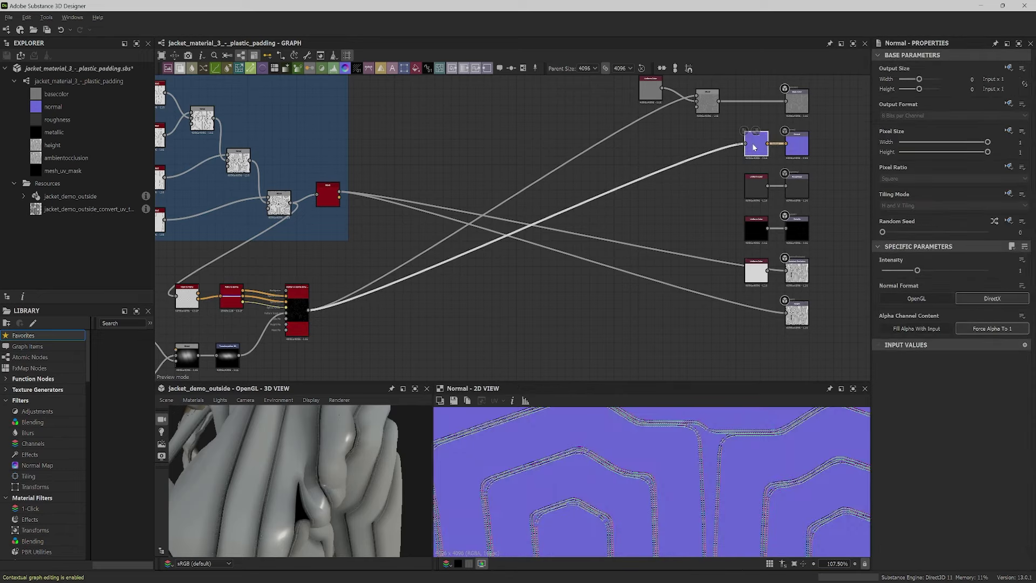
pyautogui.moveTo(336, 452); pyautogui.dragTo(251, 471)
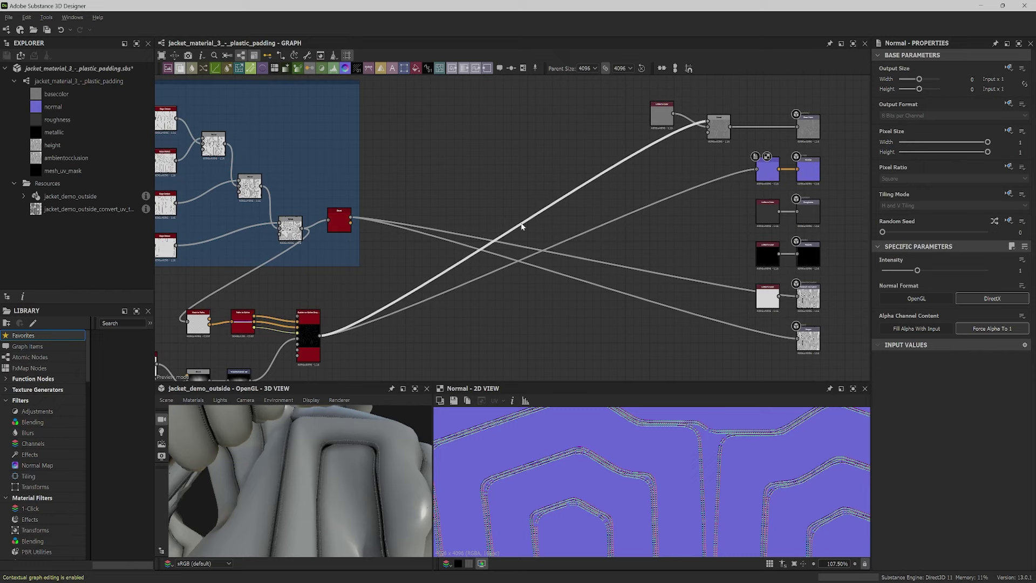
pyautogui.press('space')
pyautogui.write('grad')
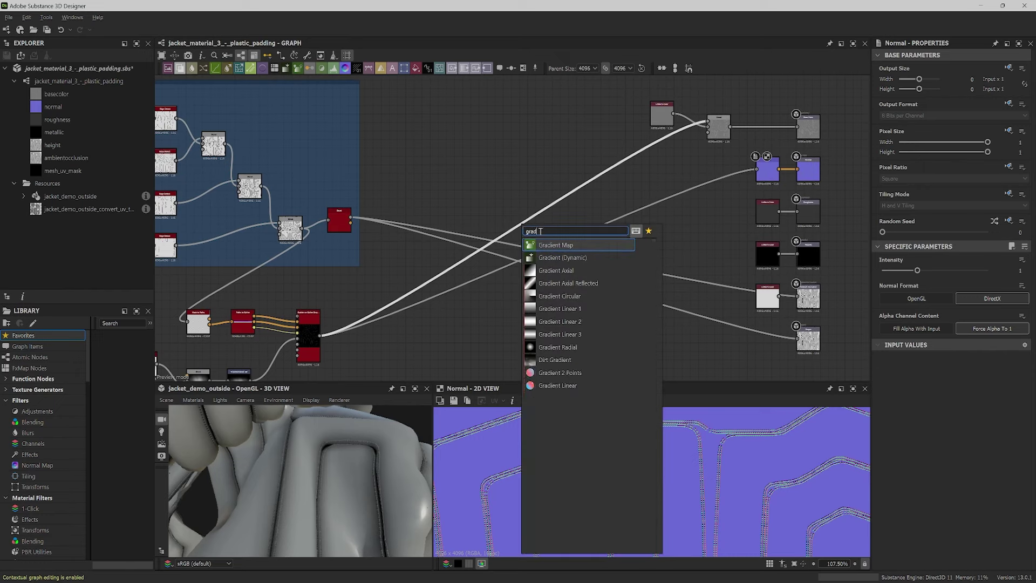
pyautogui.click(547, 245)
pyautogui.moveTo(516, 232); pyautogui.dragTo(462, 267)
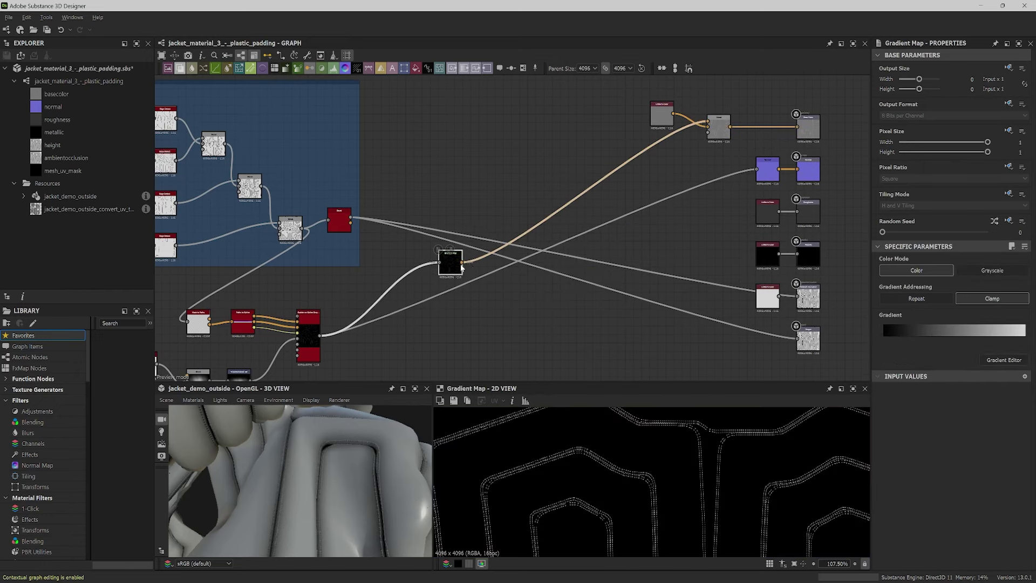
pyautogui.click(533, 227)
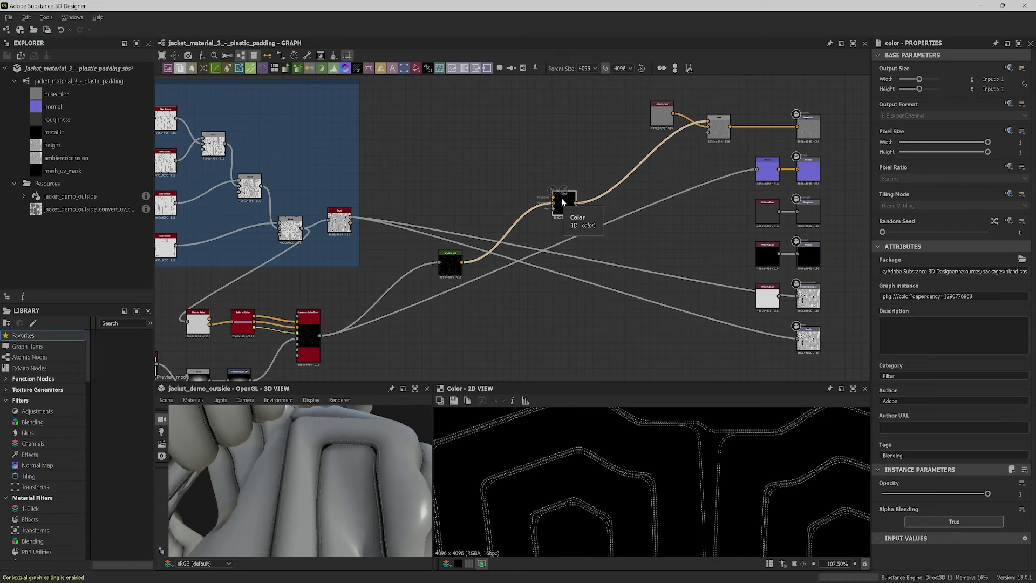
# Step: Add a Uniform Color set to red and link it into the Color blend node
pyautogui.click(501, 186)
pyautogui.press('space')
pyautogui.write('uni')
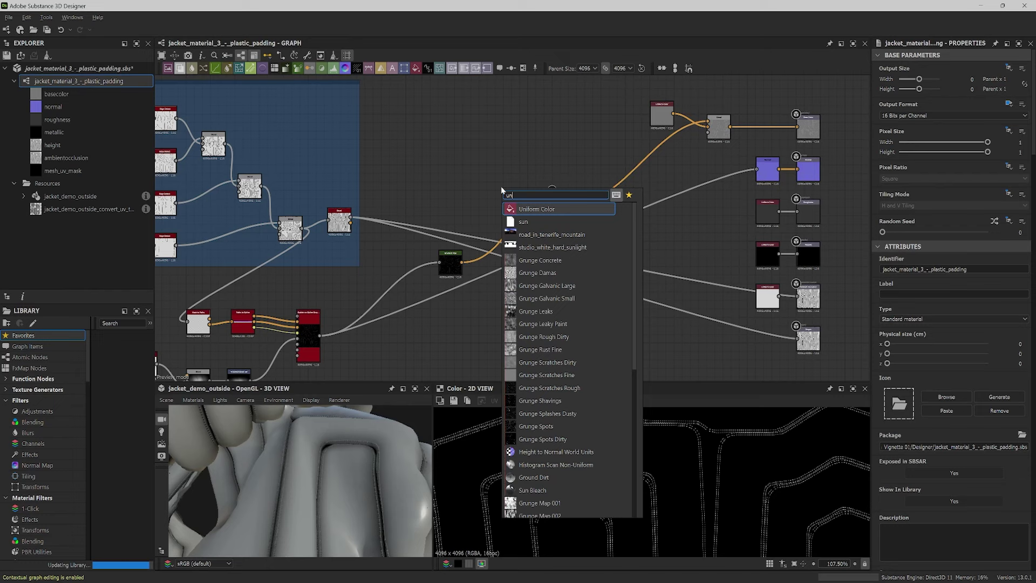
pyautogui.click(541, 211)
pyautogui.hotkey('ctrl', 'v')
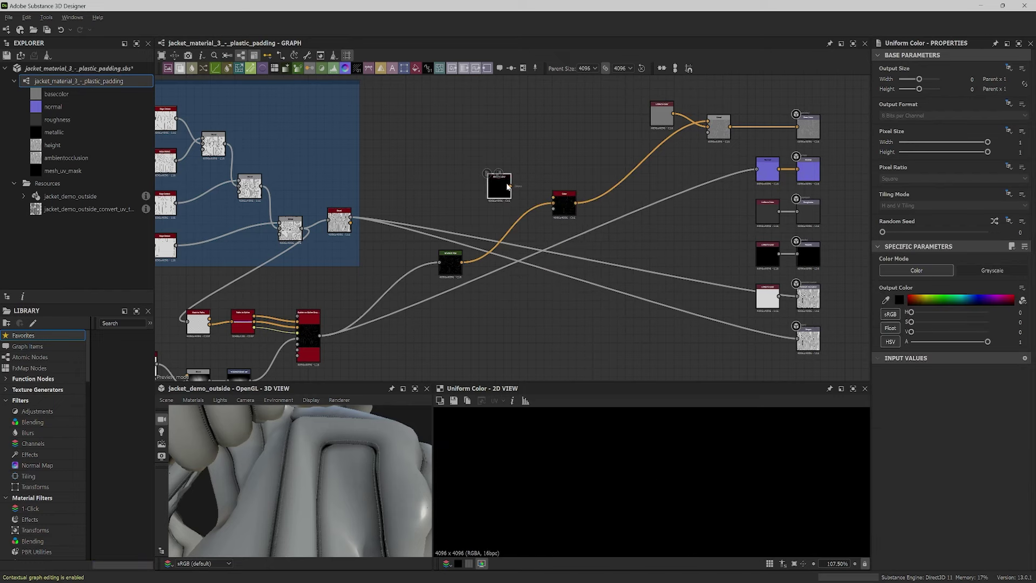
pyautogui.moveTo(512, 186); pyautogui.dragTo(553, 198)
pyautogui.click(567, 210)
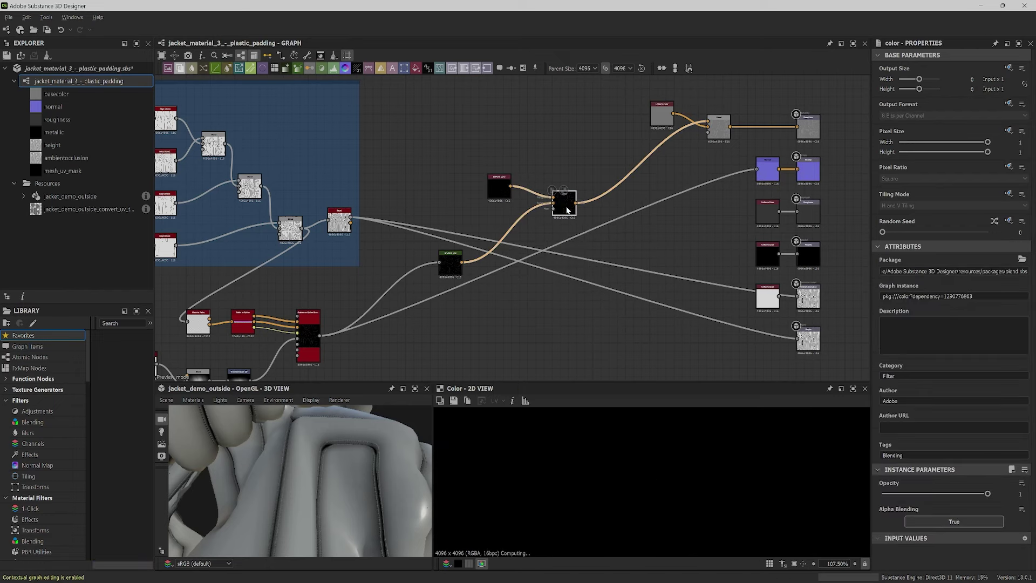
pyautogui.click(503, 190)
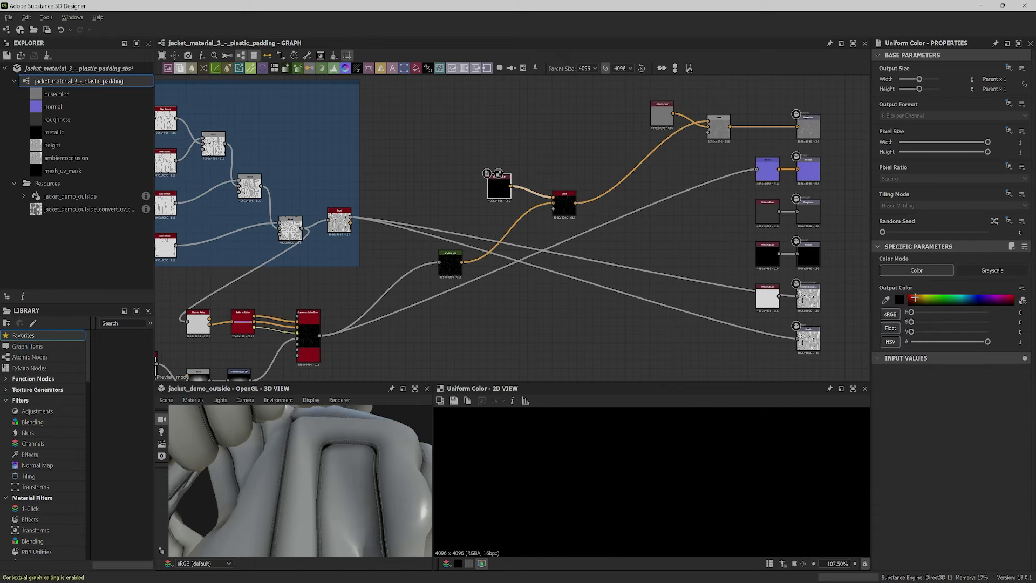
pyautogui.click(914, 298)
pyautogui.click(561, 204)
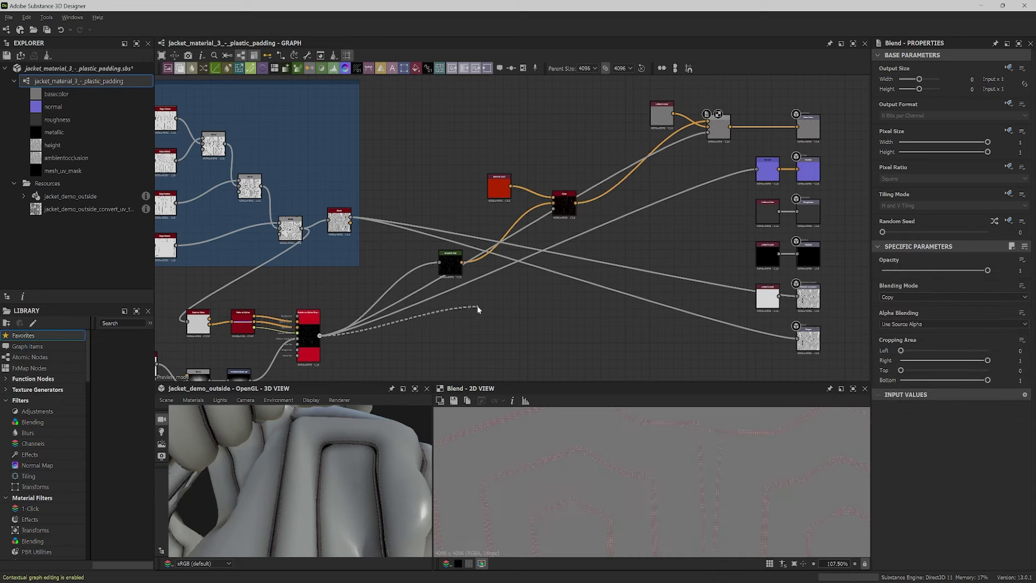
# Step: Add a Histogram Scan of the stitches with raised Position as the Blend's opacity mask
pyautogui.moveTo(477, 305); pyautogui.dragTo(479, 306)
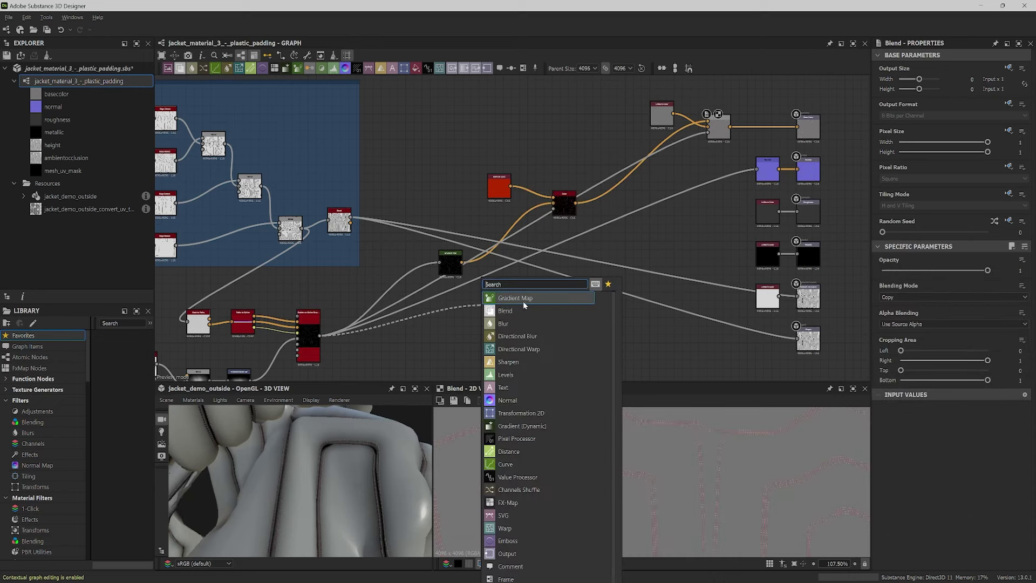
pyautogui.write('hist')
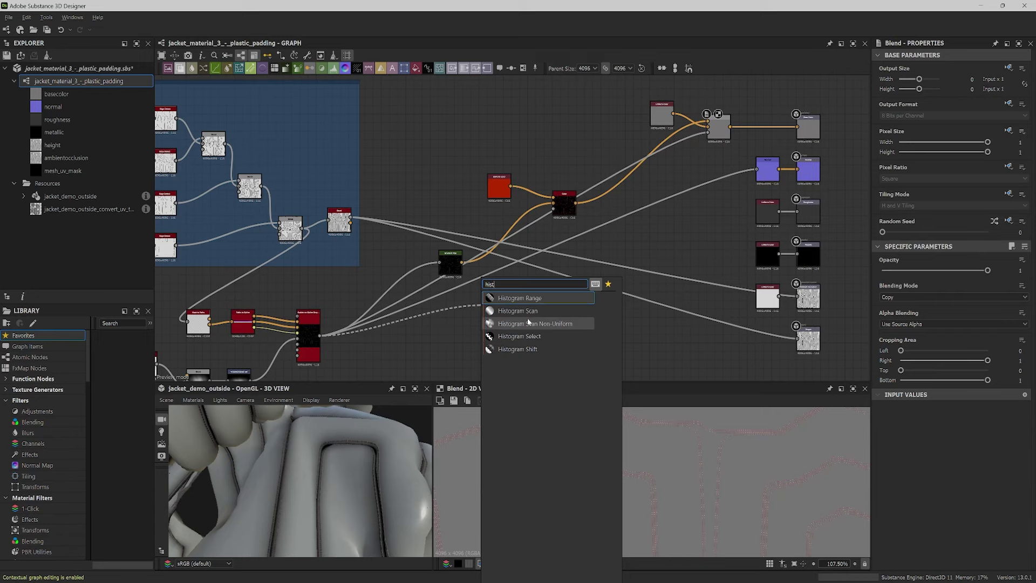
pyautogui.click(523, 311)
pyautogui.moveTo(497, 312); pyautogui.dragTo(513, 302)
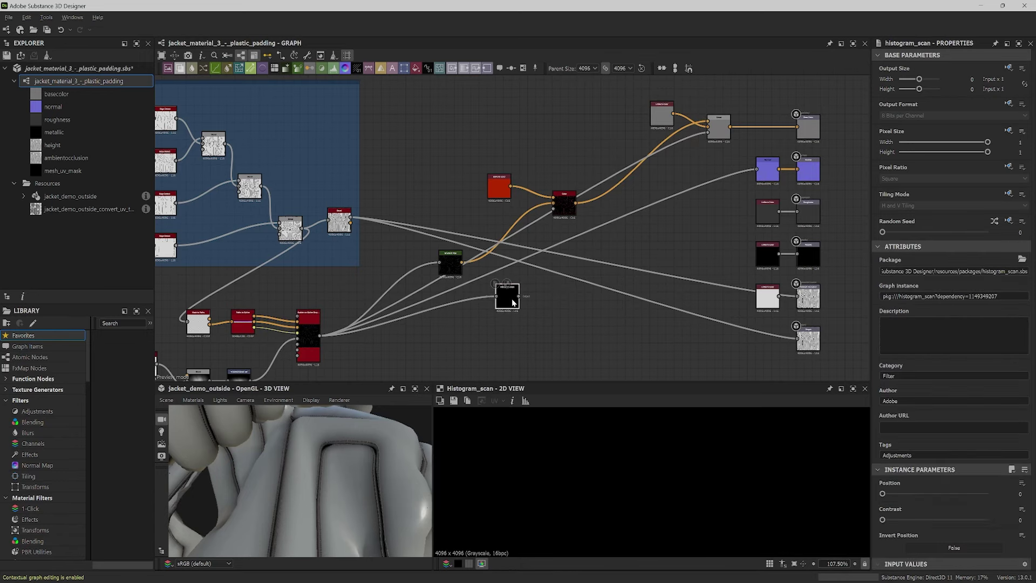
pyautogui.moveTo(883, 494); pyautogui.dragTo(981, 494)
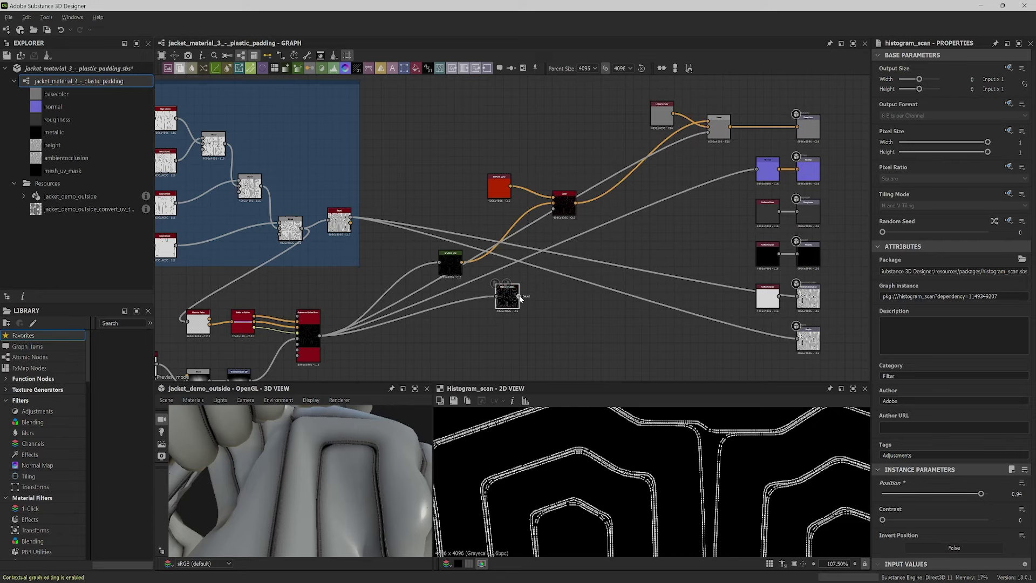
pyautogui.moveTo(520, 296); pyautogui.dragTo(708, 132)
pyautogui.doubleClick(717, 134)
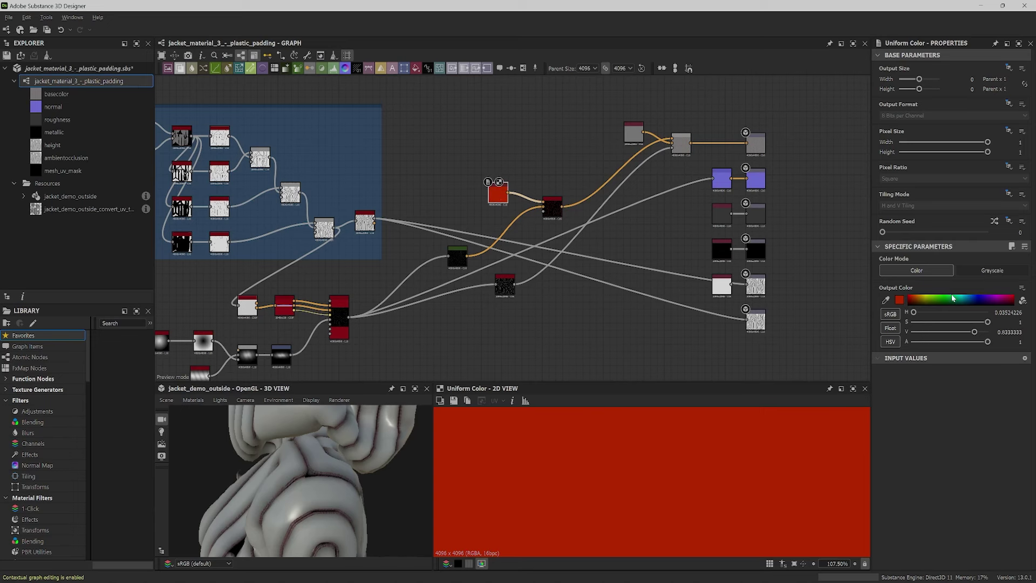
# Step: Change the Uniform Color hue from red to cyan
pyautogui.moveTo(953, 298); pyautogui.dragTo(963, 296)
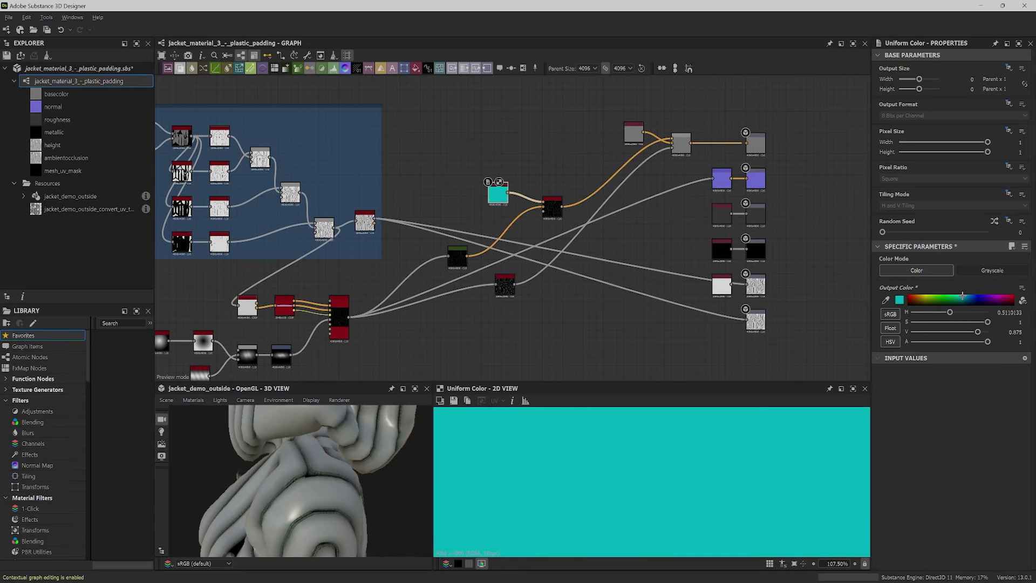
pyautogui.doubleClick(682, 143)
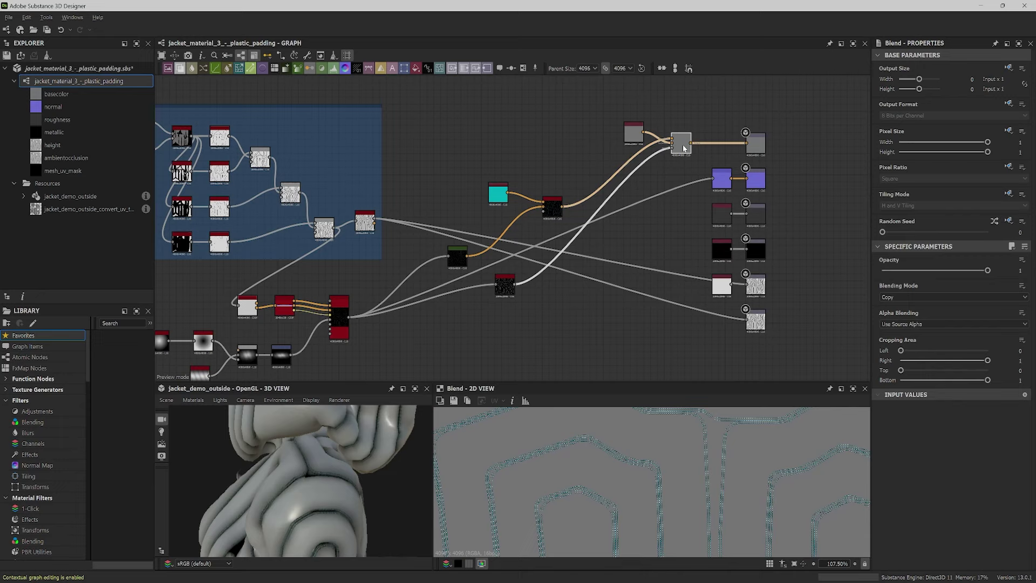
pyautogui.scroll(5, 543, 443)
pyautogui.scroll(-3, 543, 466)
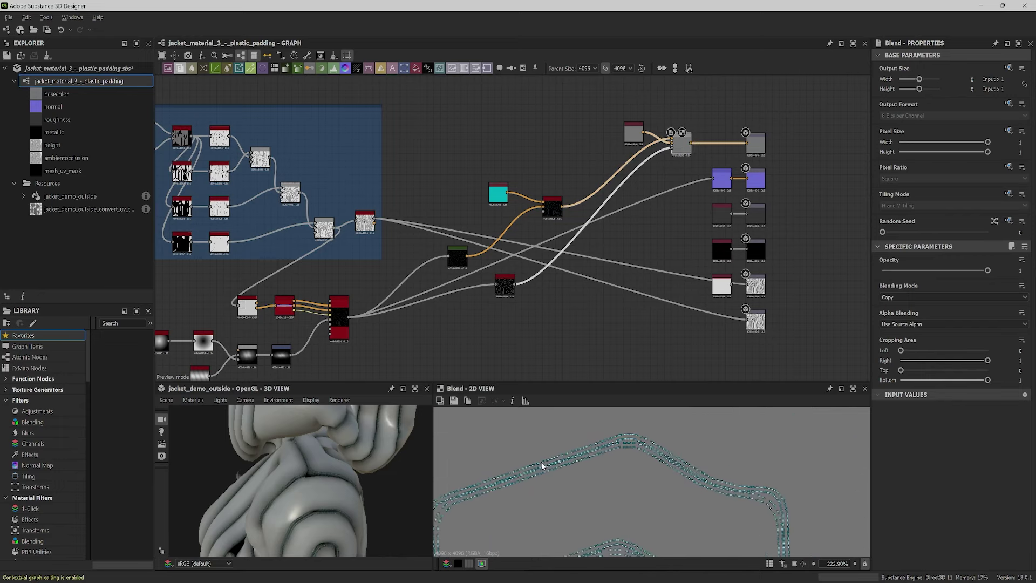
# Step: Wrap the selected stitching nodes in a frame titled 'stitching'
pyautogui.moveTo(545, 468); pyautogui.dragTo(593, 435, button='middle')
pyautogui.rightClick(479, 225)
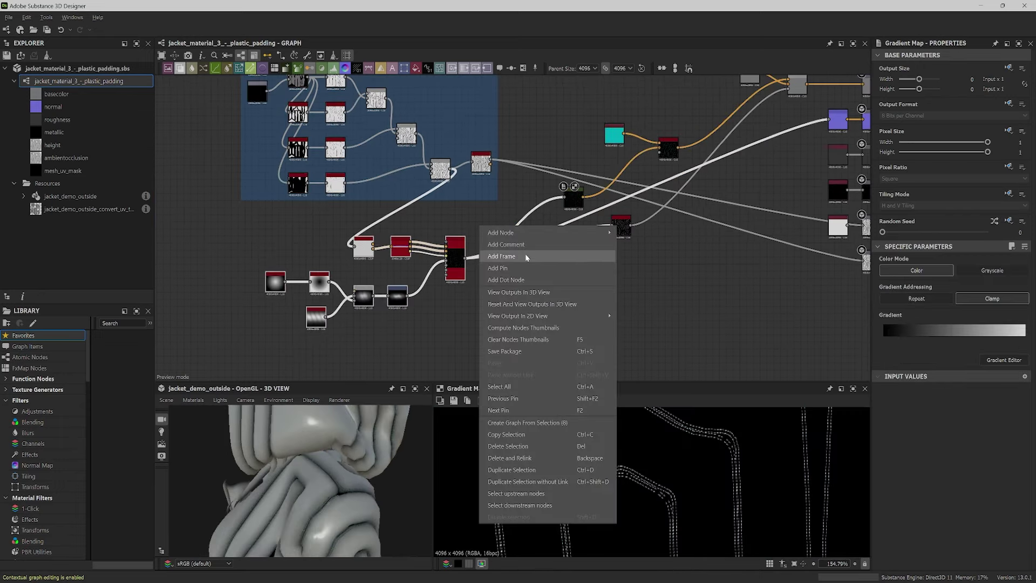
pyautogui.click(525, 254)
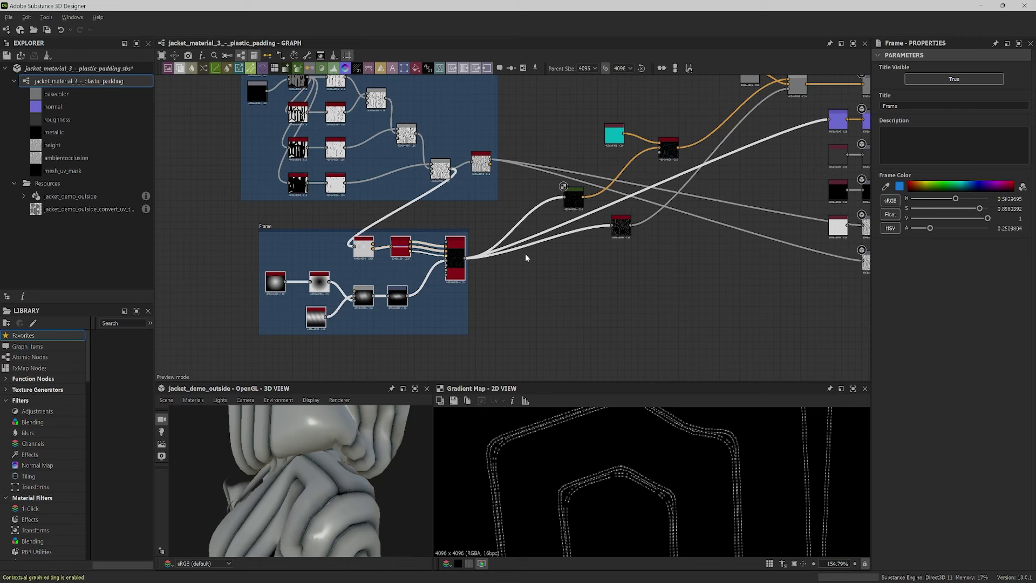
pyautogui.moveTo(915, 107); pyautogui.dragTo(872, 105)
pyautogui.write('stitching')
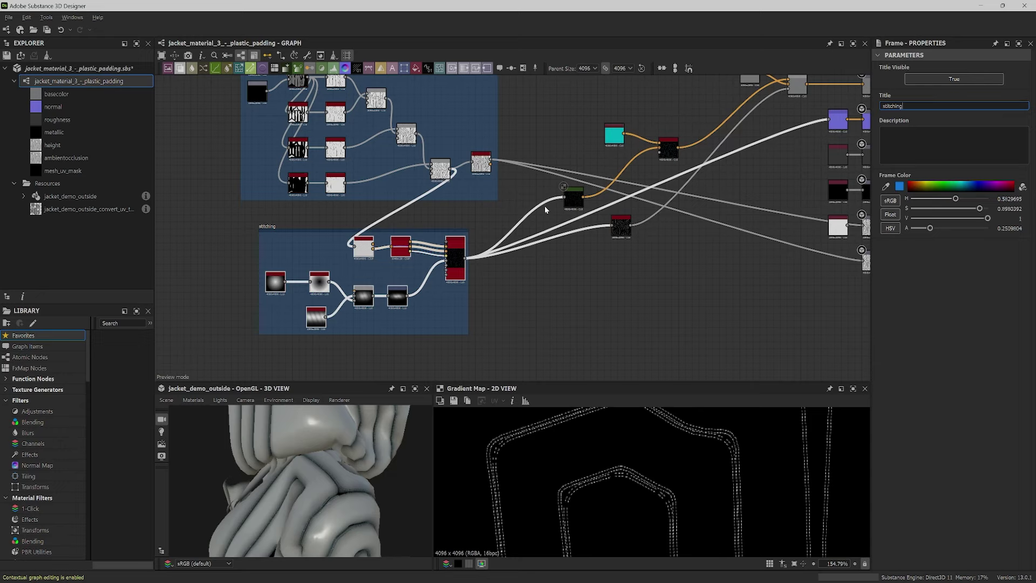
pyautogui.moveTo(552, 278); pyautogui.dragTo(649, 323, button='middle')
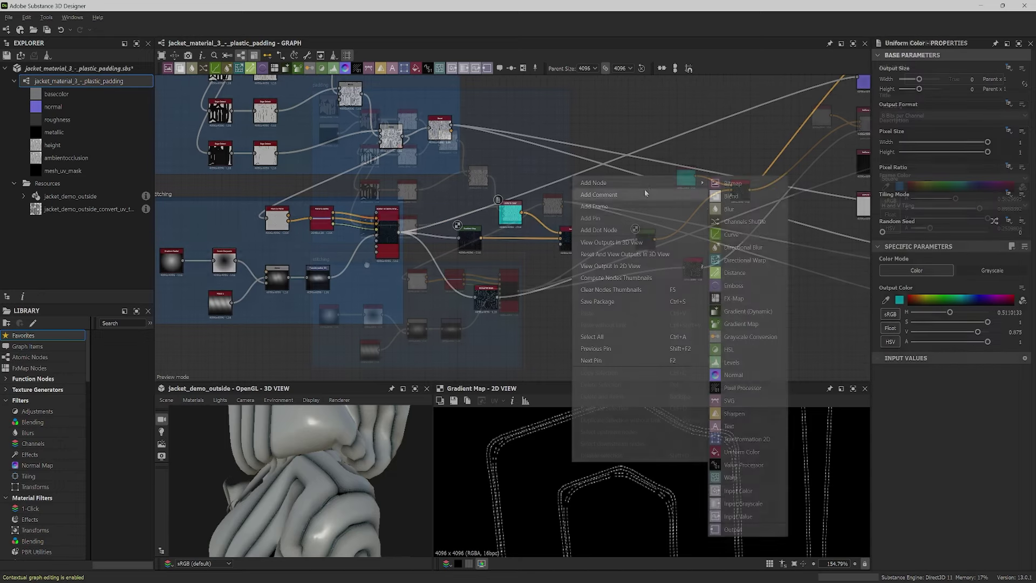
# Step: Reposition the dot nodes to tidy the frame's outgoing wires
pyautogui.click(636, 227)
pyautogui.moveTo(499, 200); pyautogui.dragTo(665, 83)
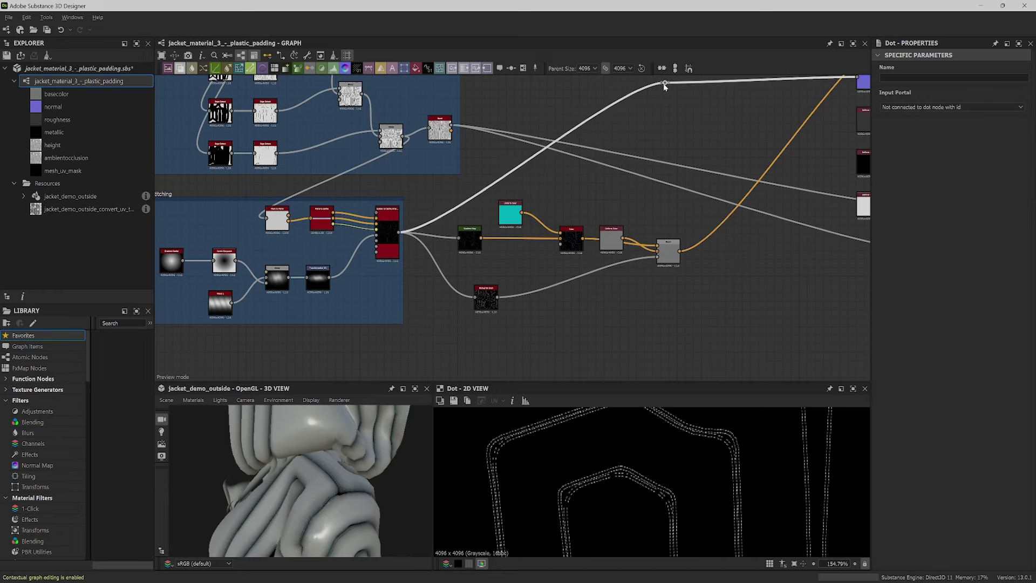
pyautogui.moveTo(672, 118); pyautogui.dragTo(645, 157, button='middle')
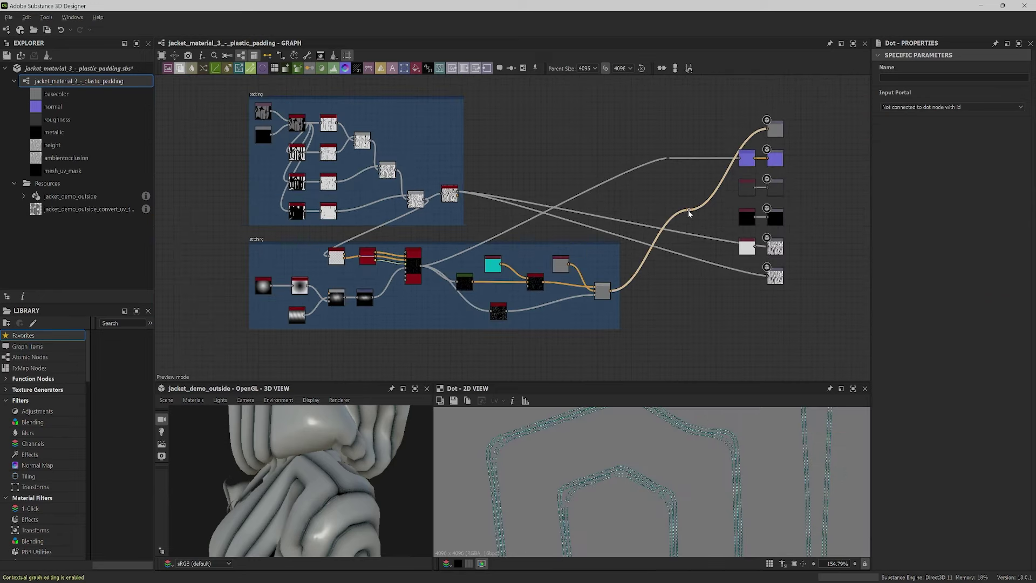
pyautogui.moveTo(689, 212); pyautogui.dragTo(705, 130)
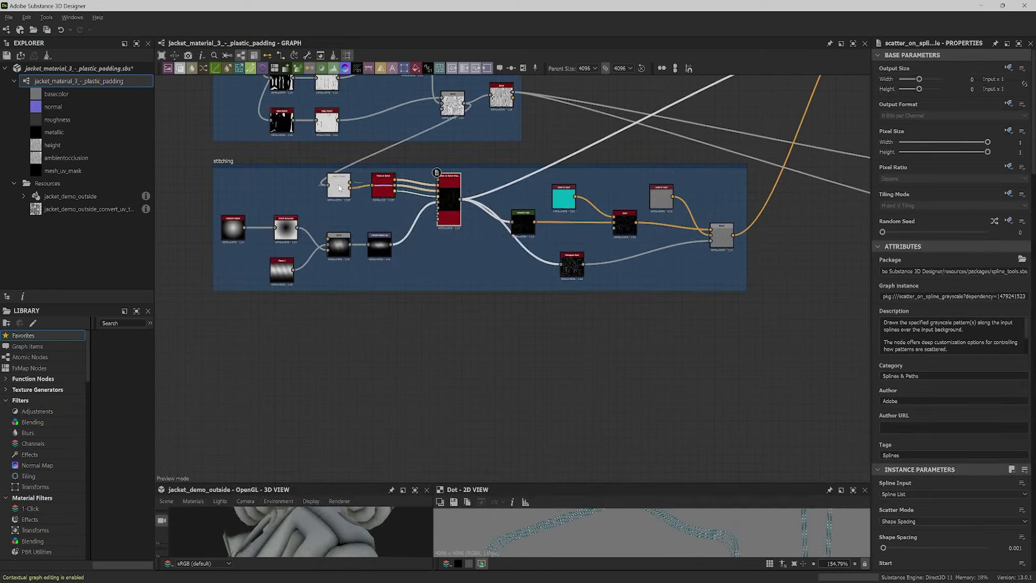
# Step: Duplicate the Mask to Paths, Paths to Spline and Scatter nodes below the stitching frame
pyautogui.click(340, 187)
pyautogui.click(339, 186)
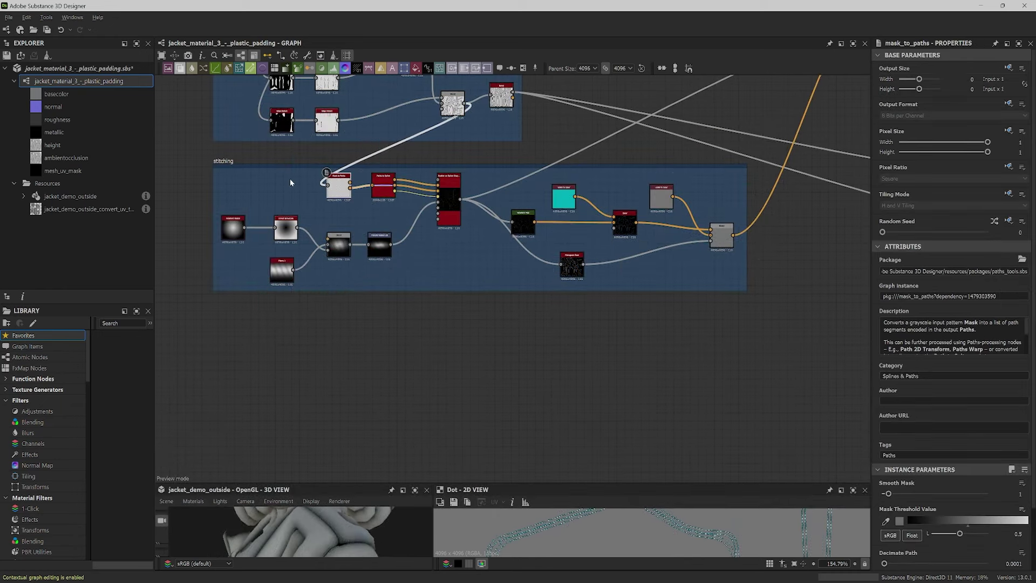
pyautogui.moveTo(294, 176); pyautogui.dragTo(448, 203)
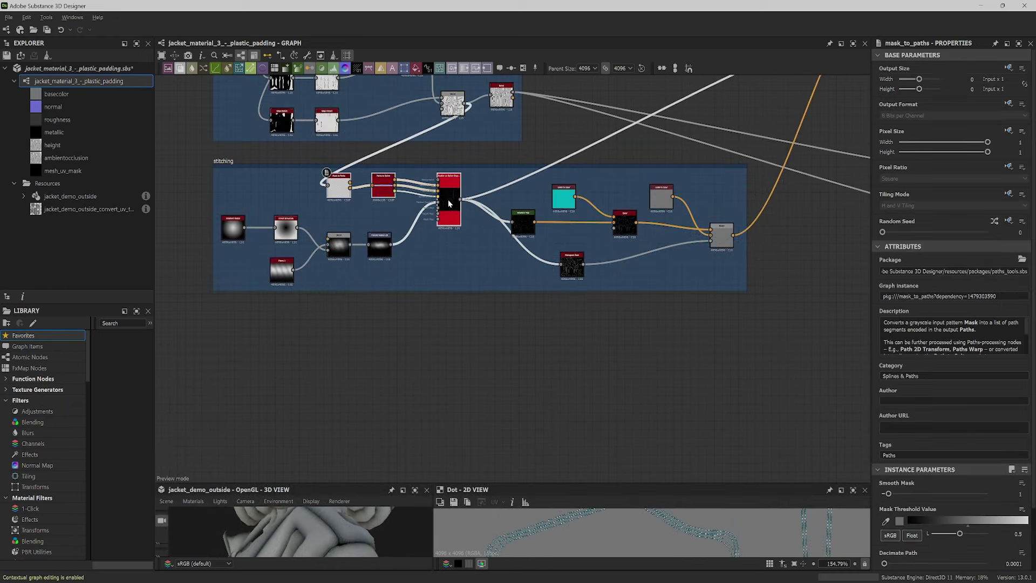
pyautogui.hotkey('ctrl', 'd')
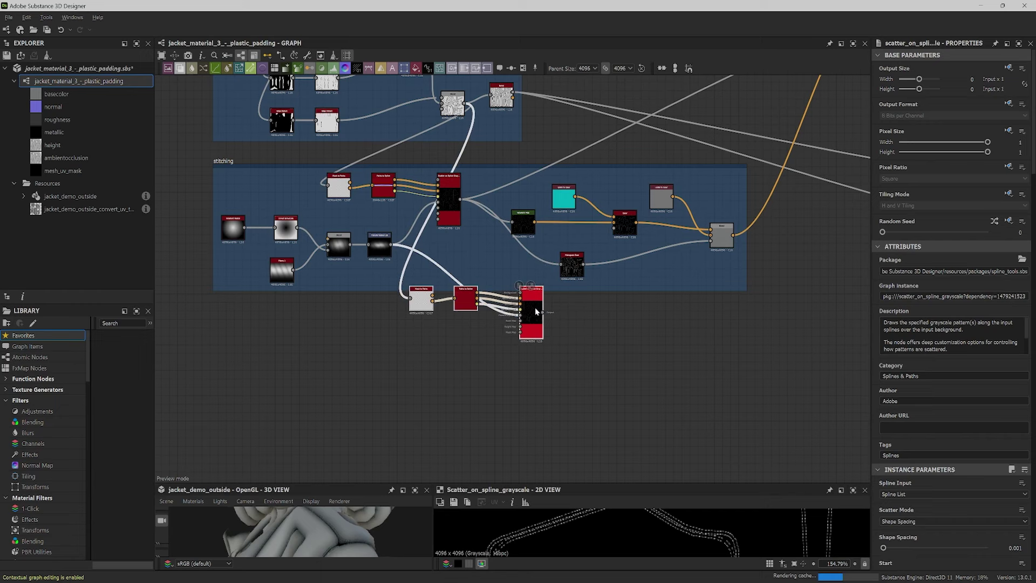
pyautogui.moveTo(536, 306); pyautogui.dragTo(458, 364)
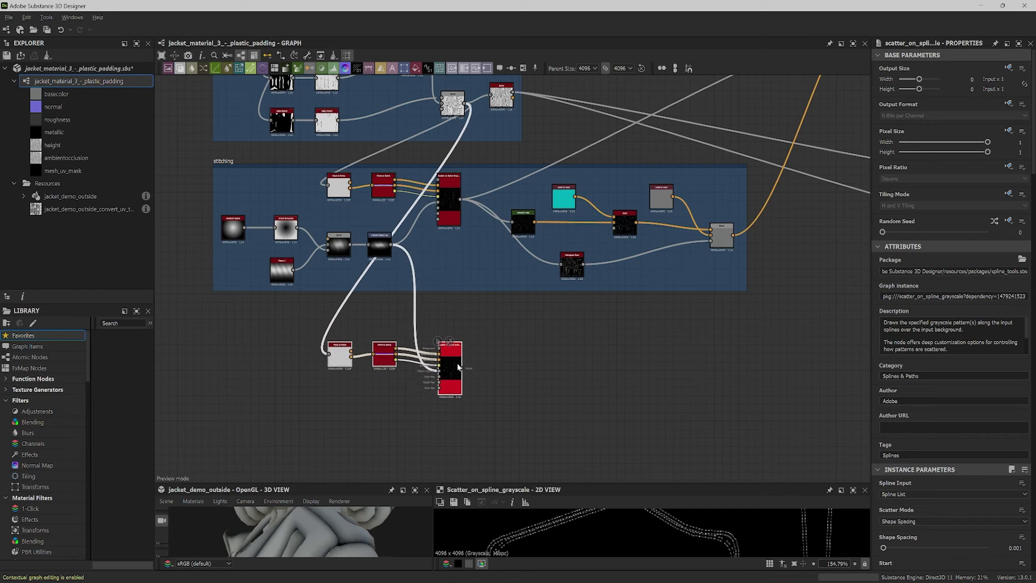
pyautogui.moveTo(504, 374); pyautogui.dragTo(503, 352, button='middle')
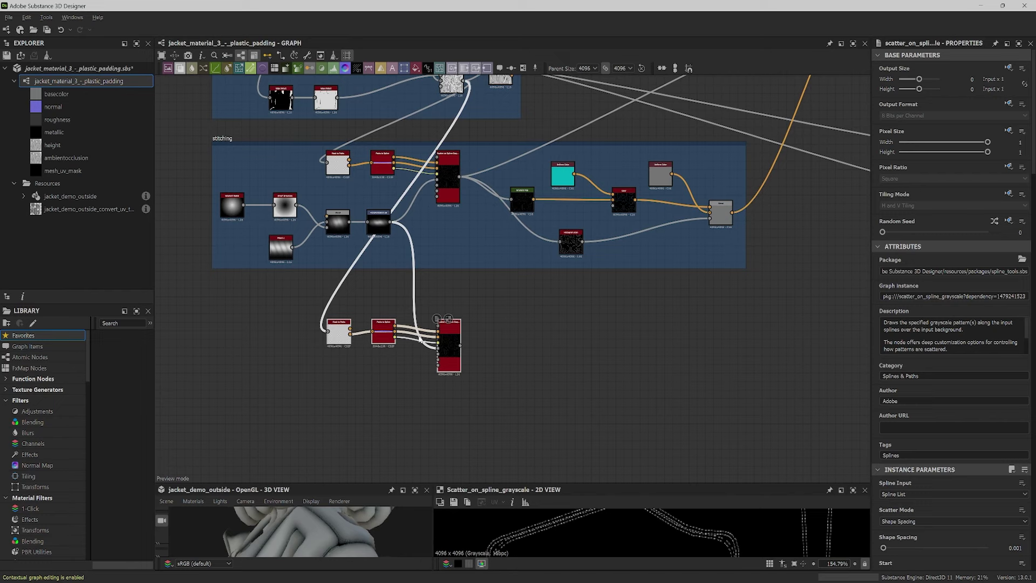
# Step: Delete the extra copied wire and route the copy's input through two dot nodes
pyautogui.click(371, 296)
pyautogui.press('Delete')
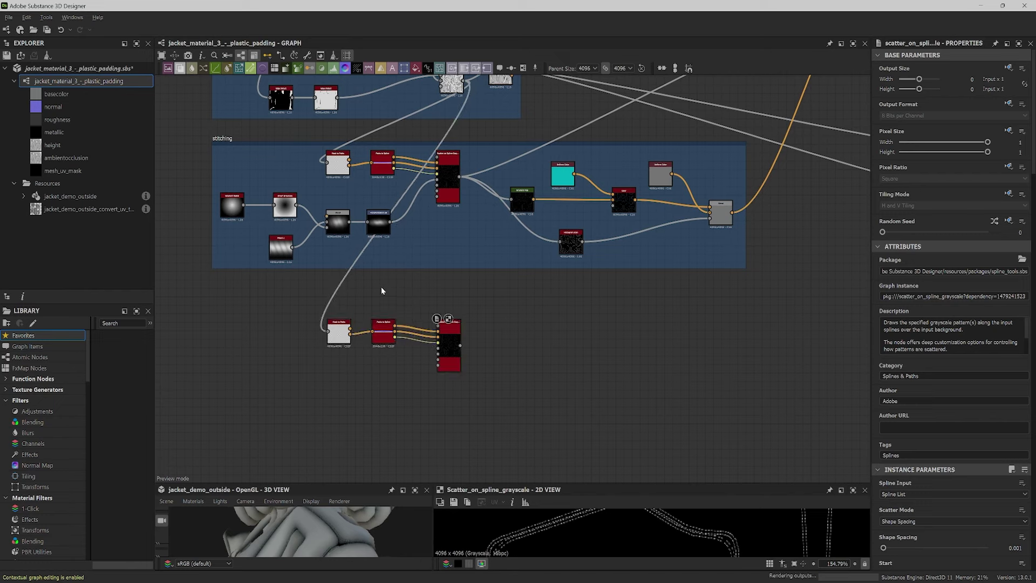
pyautogui.moveTo(459, 342); pyautogui.dragTo(459, 337)
pyautogui.keyDown('alt'); pyautogui.click(341, 284); pyautogui.keyUp('alt')
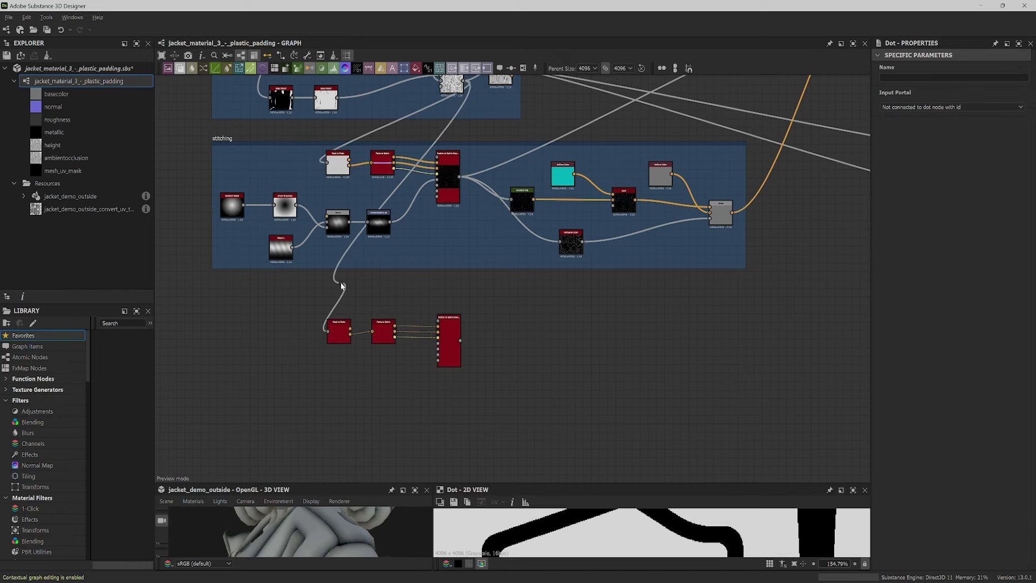
pyautogui.moveTo(341, 287); pyautogui.dragTo(314, 292)
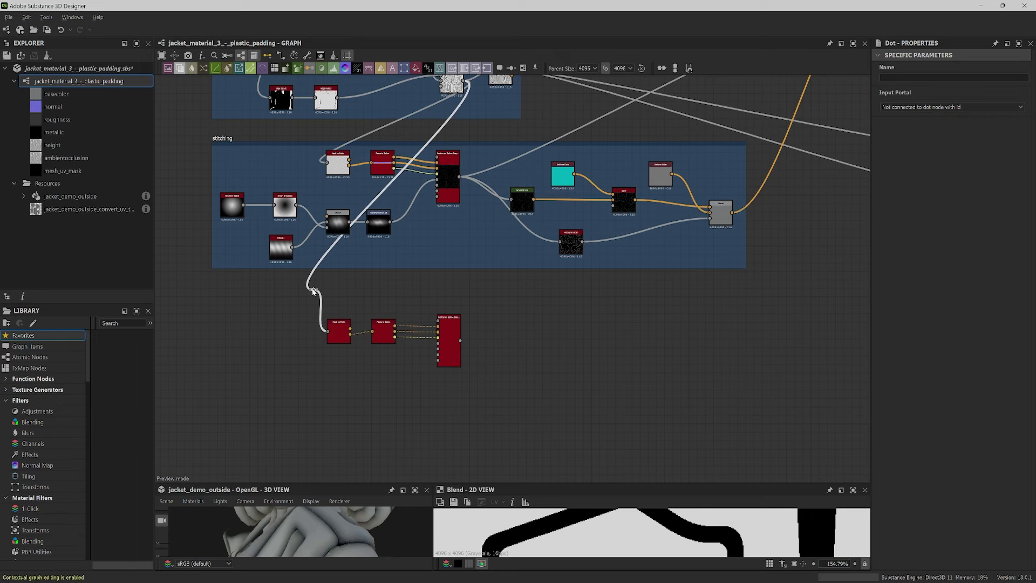
pyautogui.keyDown('alt'); pyautogui.click(322, 257); pyautogui.keyUp('alt')
pyautogui.moveTo(321, 259); pyautogui.dragTo(493, 295)
# Step: Add a Starburst node in the empty space below the node chain
pyautogui.click(465, 298)
pyautogui.moveTo(486, 365); pyautogui.dragTo(503, 322, button='middle')
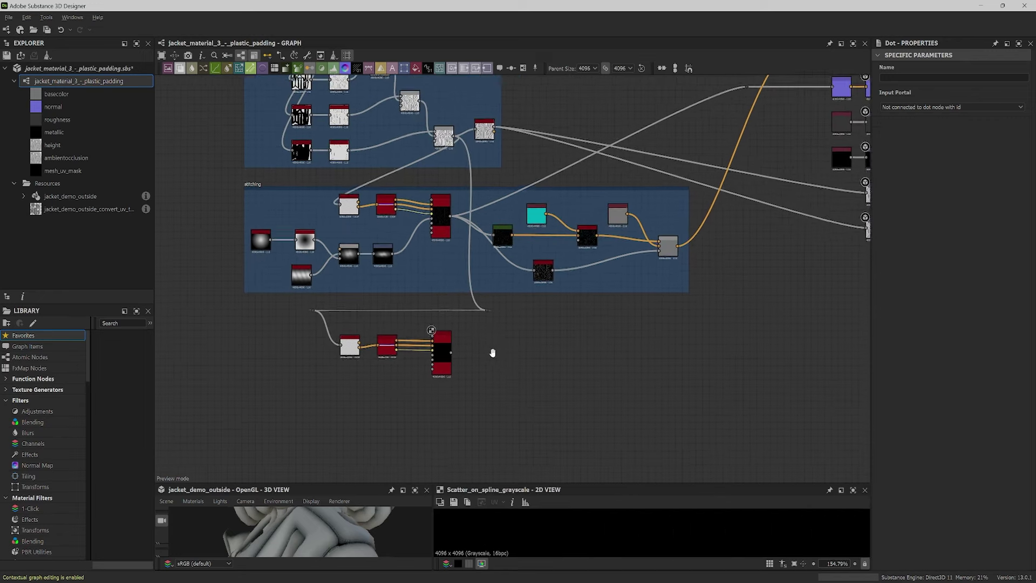
pyautogui.scroll(4, 287, 351)
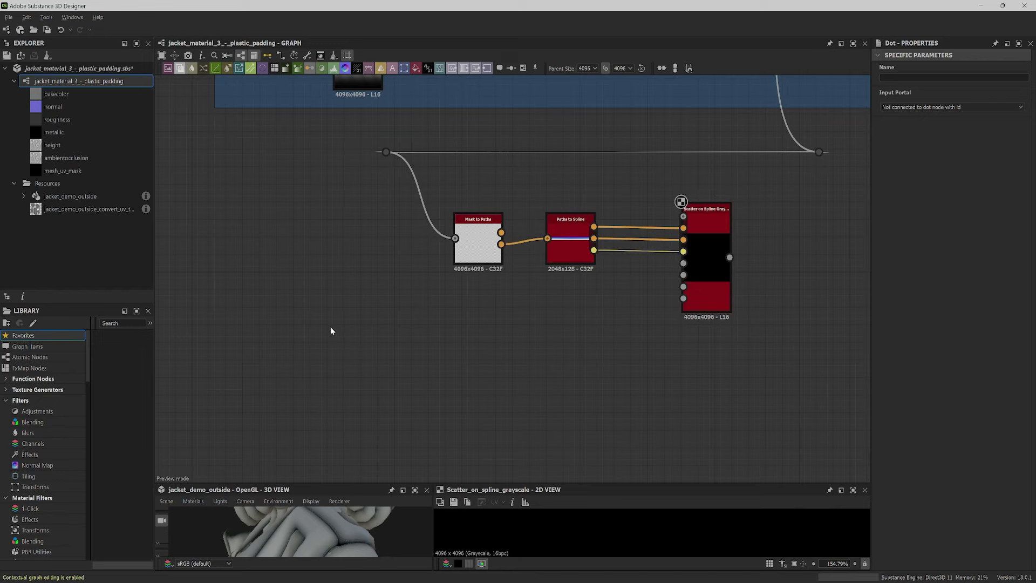
pyautogui.scroll(-1, 338, 329)
pyautogui.moveTo(338, 329); pyautogui.dragTo(364, 307, button='middle')
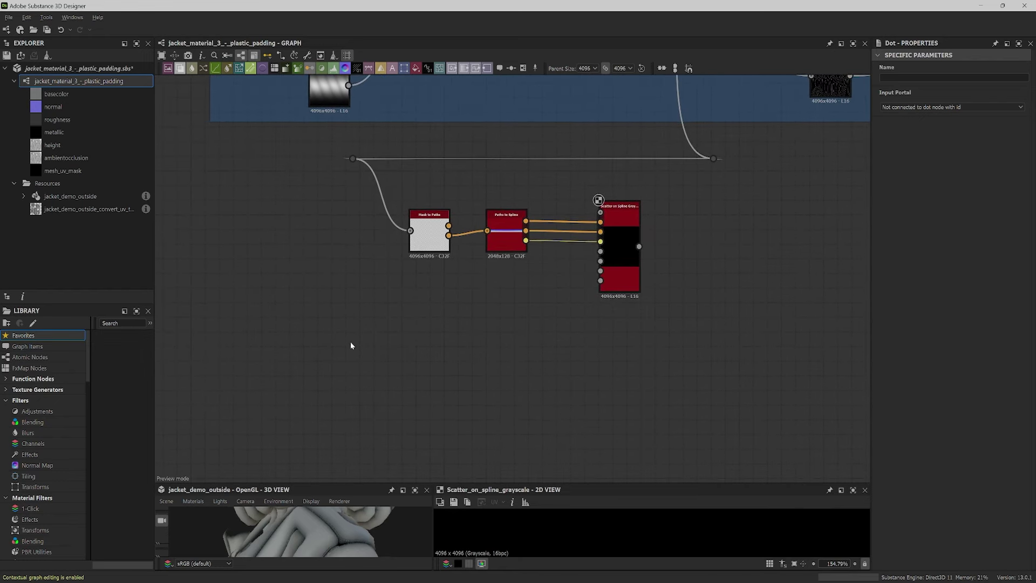
pyautogui.press('space')
pyautogui.write('star')
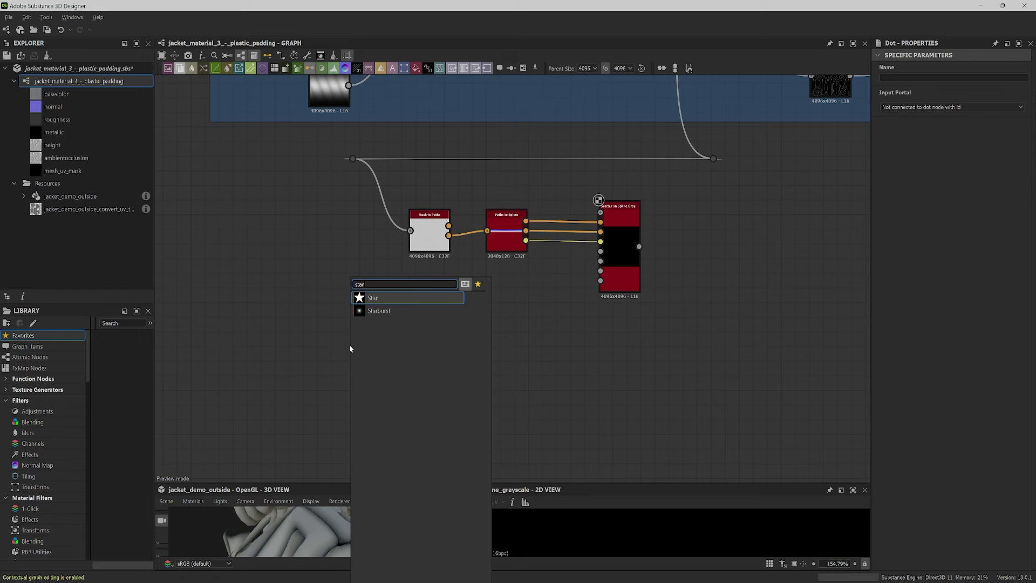
pyautogui.click(382, 312)
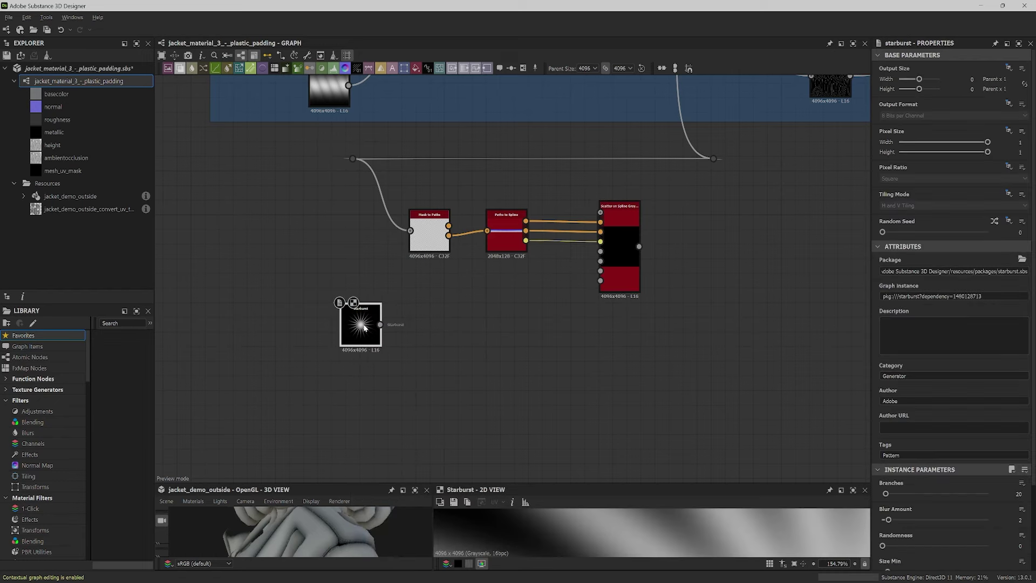
# Step: Give the Starburst 10 branches, randomness 0.19, Size Max 1.8 and Size Variation 0.61
pyautogui.scroll(1, 364, 327)
pyautogui.scroll(1, 364, 326)
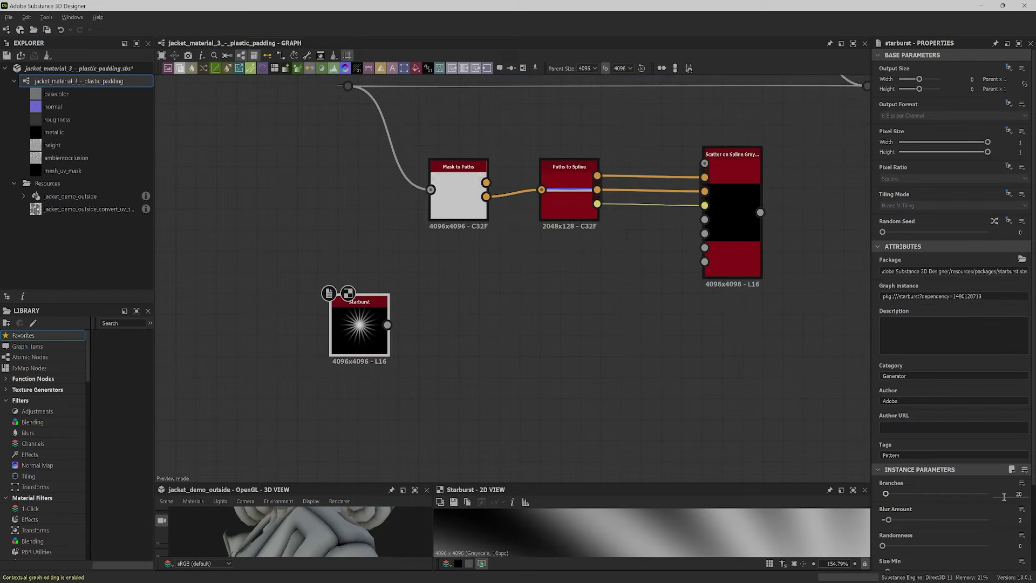
pyautogui.write('10')
pyautogui.press('Return')
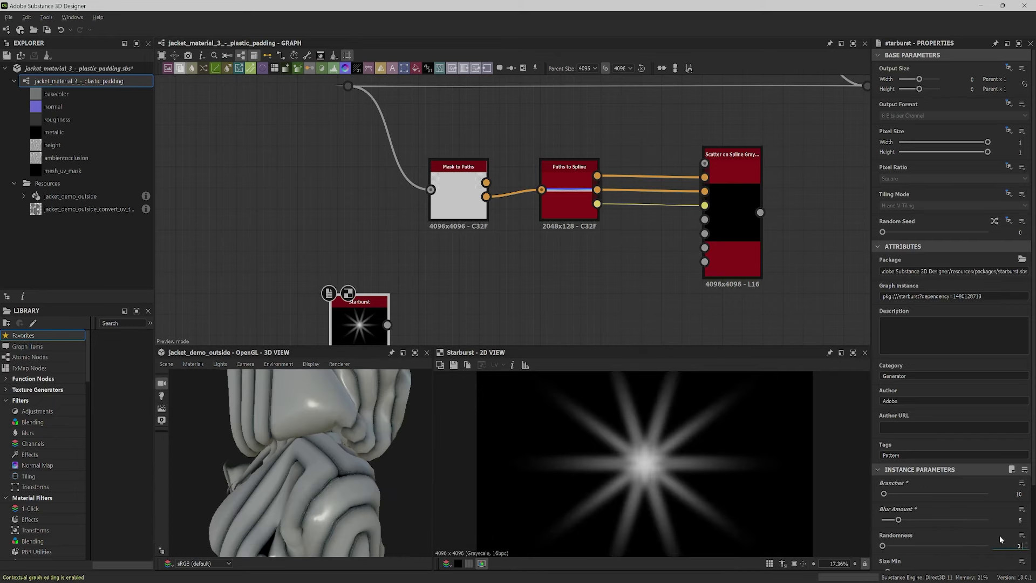
pyautogui.write('0.19')
pyautogui.press('Return')
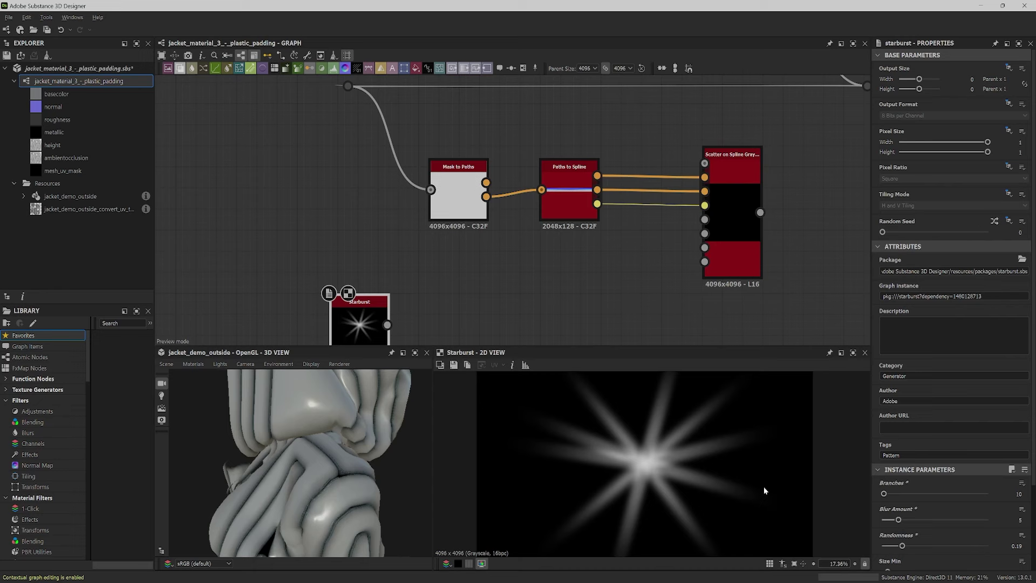
pyautogui.scroll(-3, 980, 504)
pyautogui.click(1017, 497)
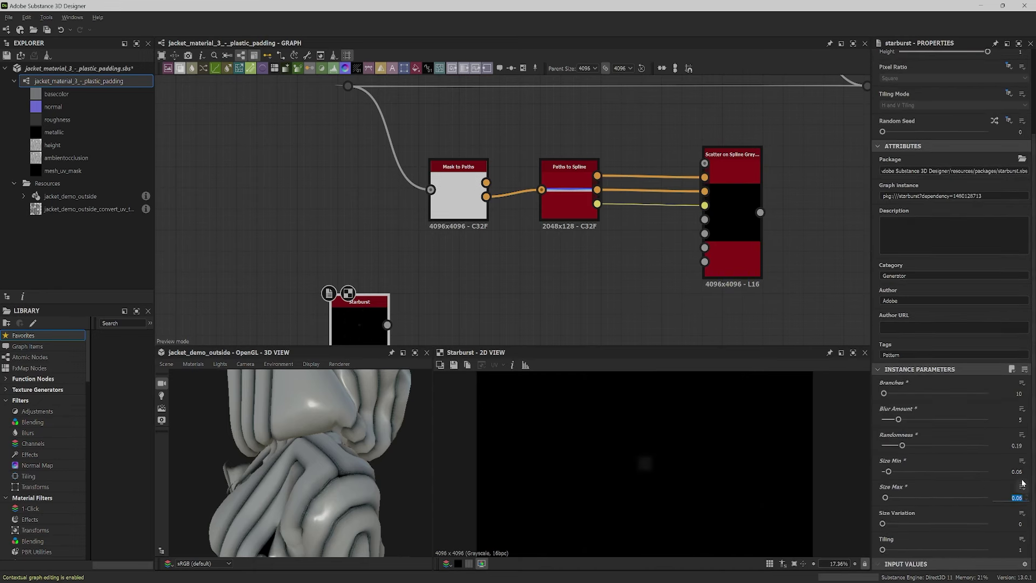
pyautogui.write('1.8')
pyautogui.press('Return')
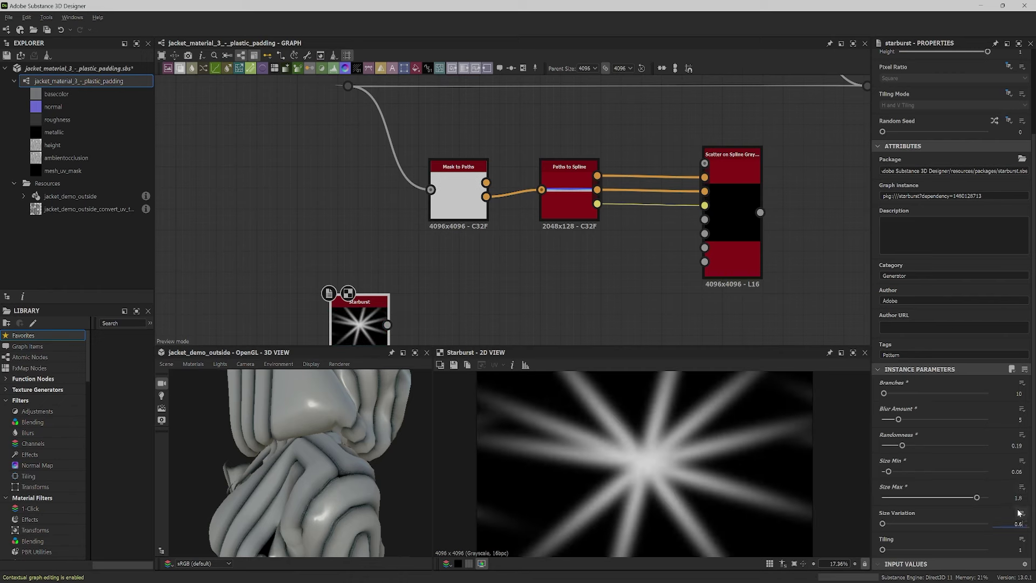
pyautogui.write('0.61')
pyautogui.press('Return')
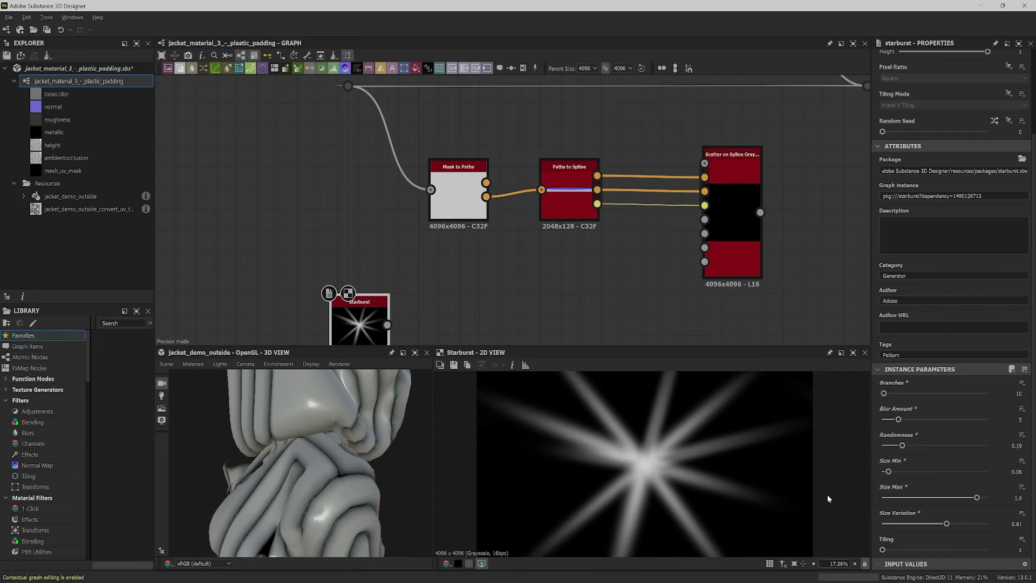
# Step: Make the Starburst's Tiling Mode independent of its parent and choose No Tiling
pyautogui.scroll(-3, 793, 461)
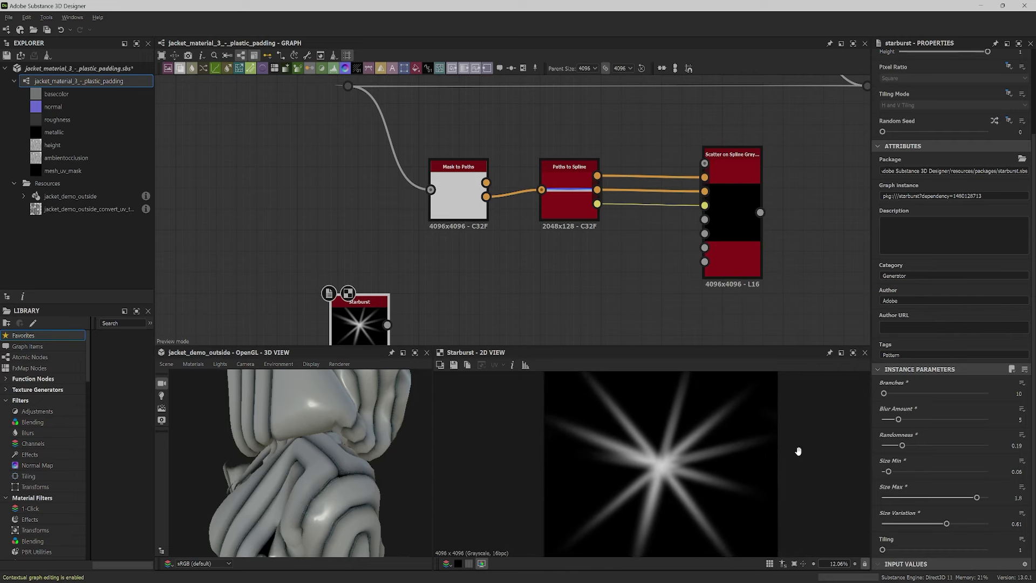
pyautogui.moveTo(799, 452); pyautogui.dragTo(795, 446, button='middle')
pyautogui.click(1009, 95)
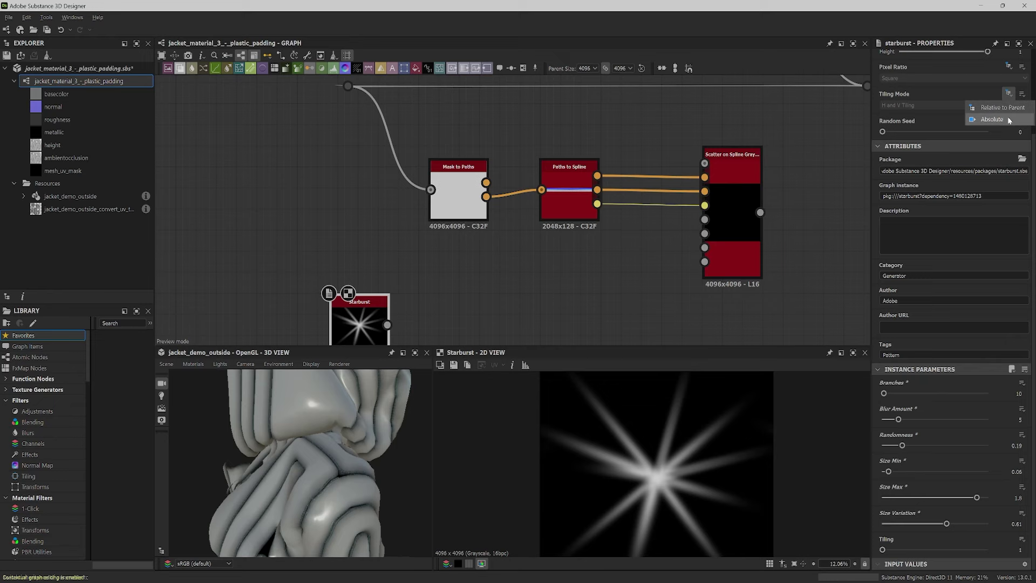
pyautogui.click(992, 119)
pyautogui.click(994, 104)
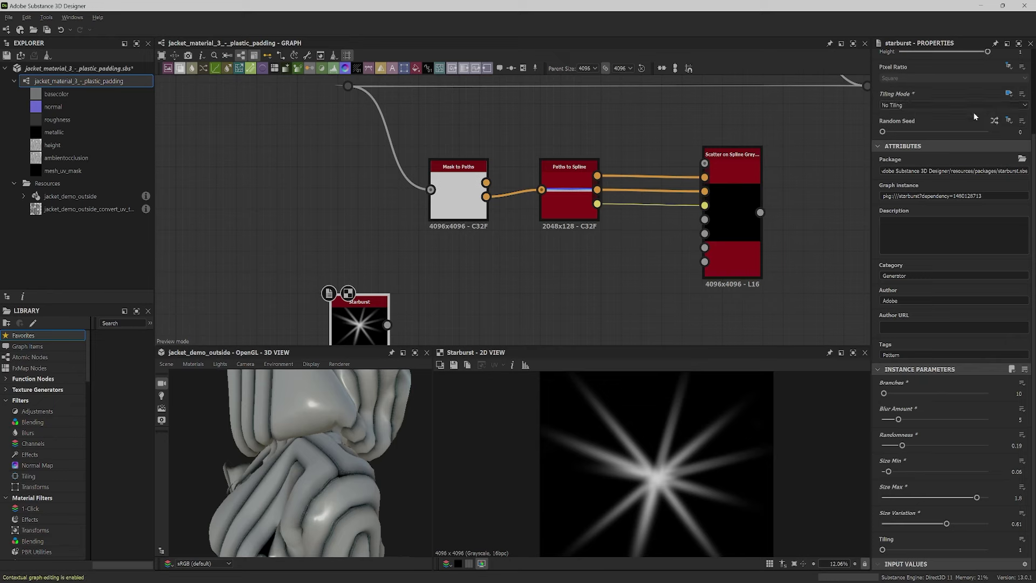
# Step: Add a Warp after the Starburst, using Gaussian Noise as its gradient input
pyautogui.moveTo(393, 273); pyautogui.dragTo(486, 261)
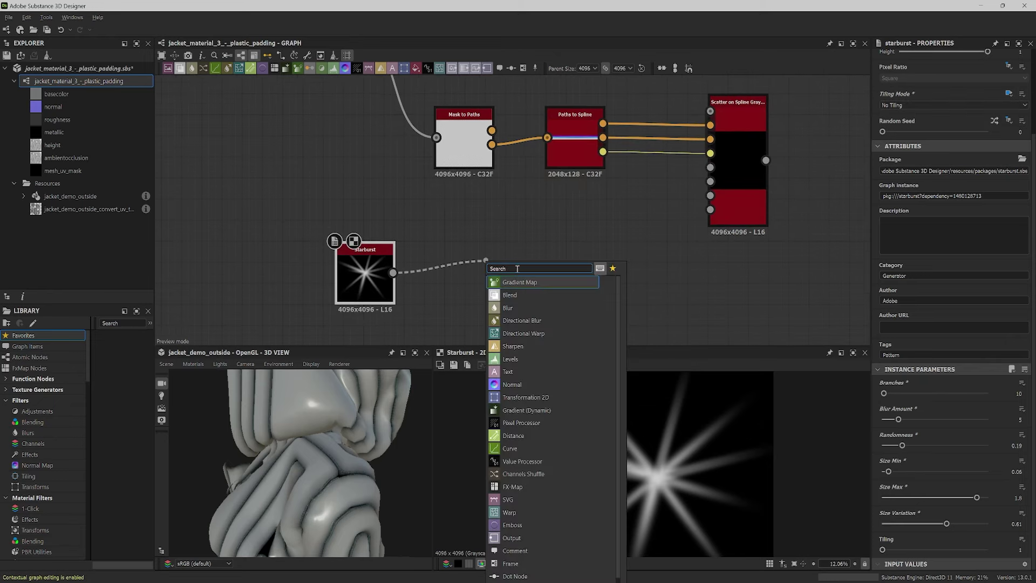
pyautogui.write('warp')
pyautogui.click(512, 285)
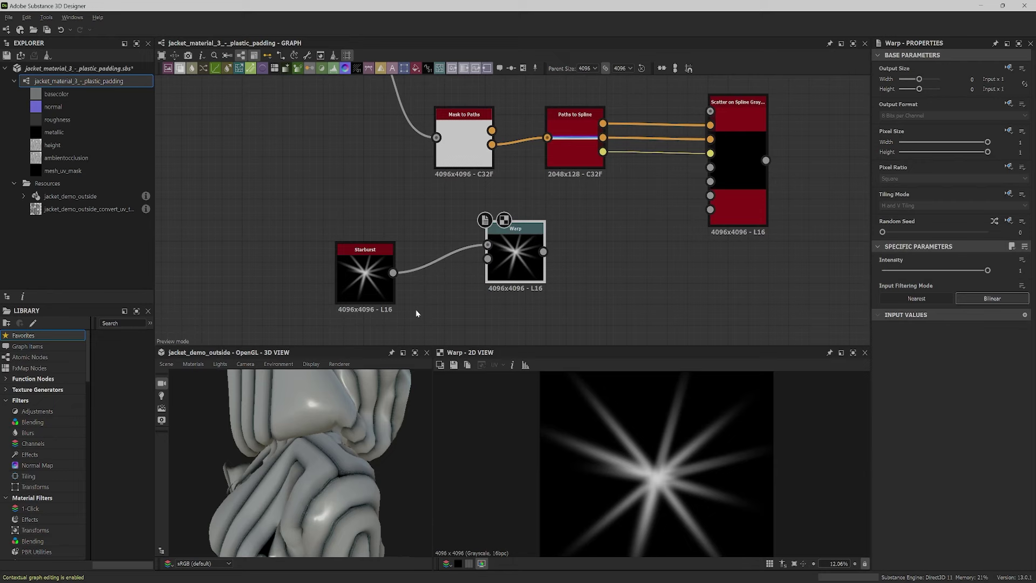
pyautogui.moveTo(365, 292); pyautogui.dragTo(373, 302)
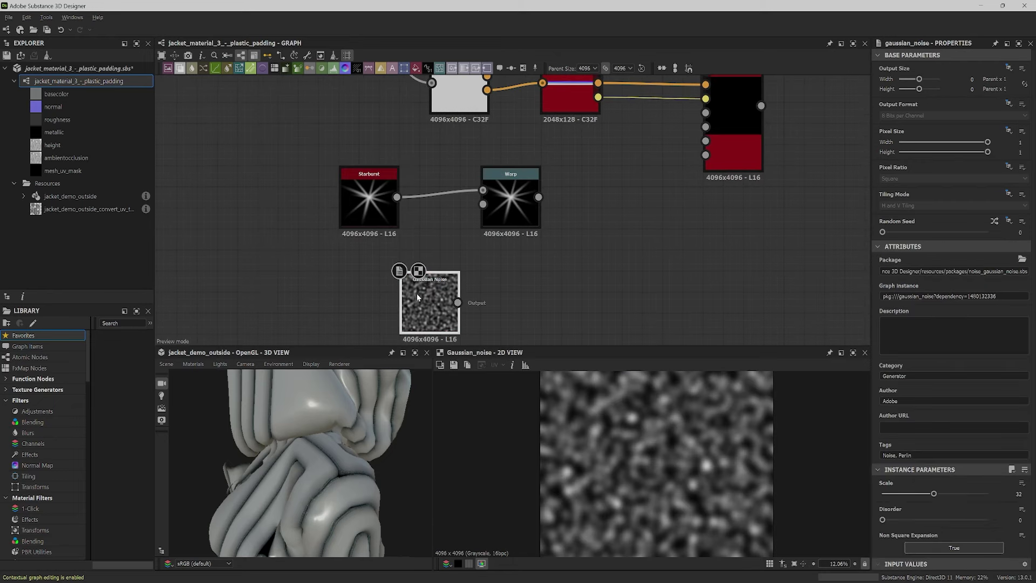
pyautogui.moveTo(417, 297); pyautogui.dragTo(379, 293)
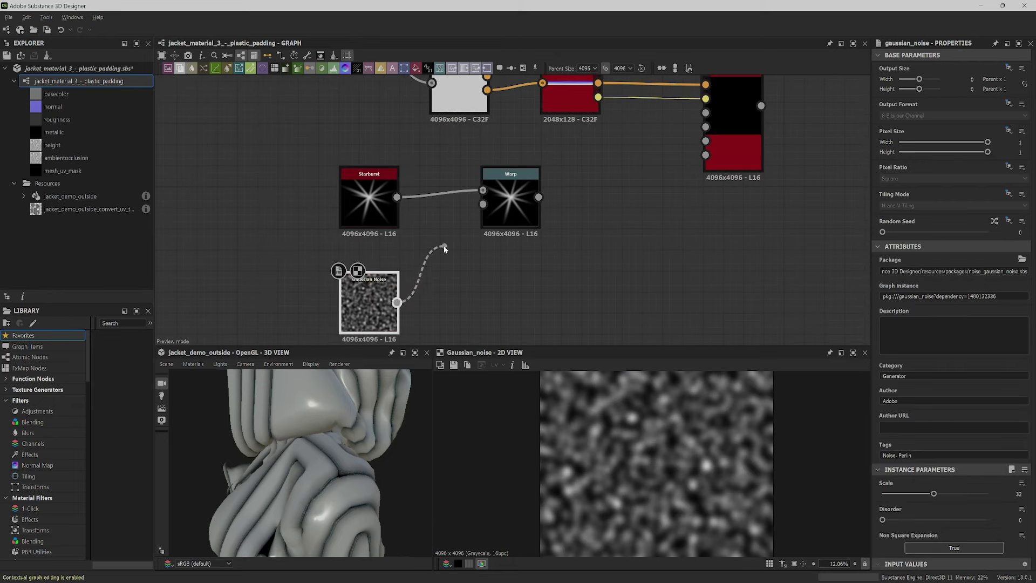
pyautogui.moveTo(444, 245); pyautogui.dragTo(484, 204)
pyautogui.doubleClick(514, 214)
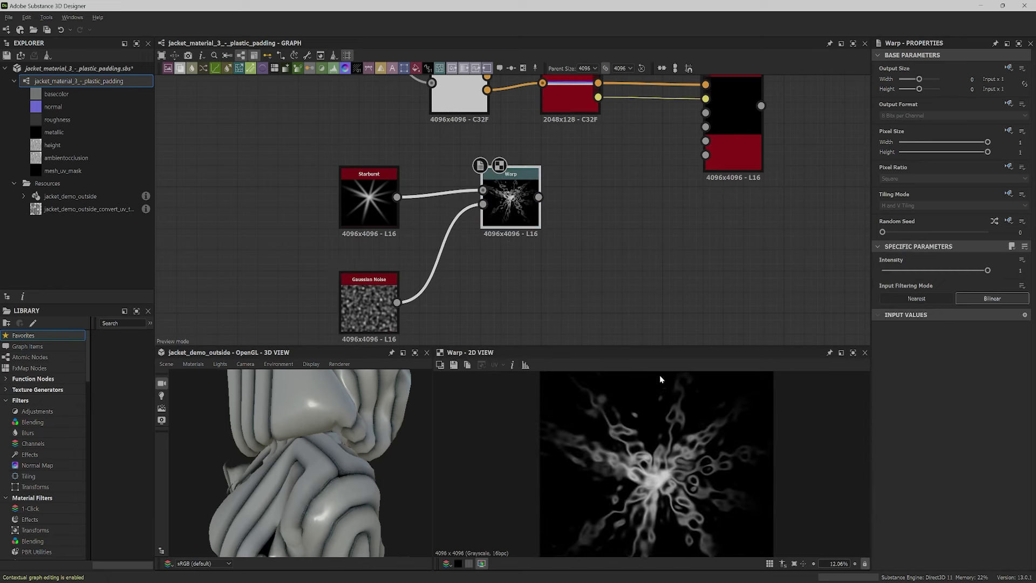
# Step: Set noise scale 12 and Warp intensity 0.4, then feed the Warp into Scatter on Spline's pattern
pyautogui.click(370, 308)
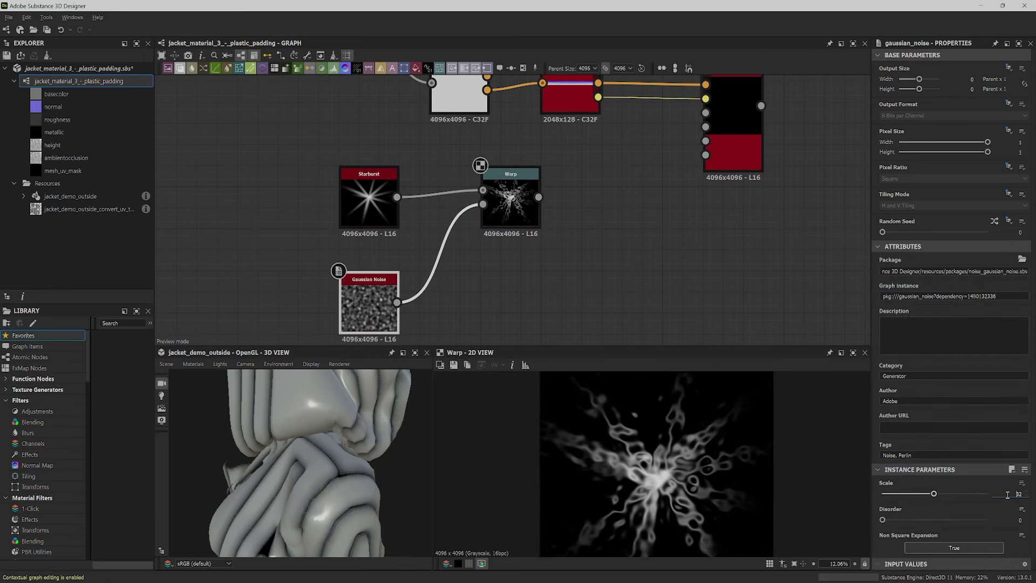
pyautogui.write('12')
pyautogui.press('Return')
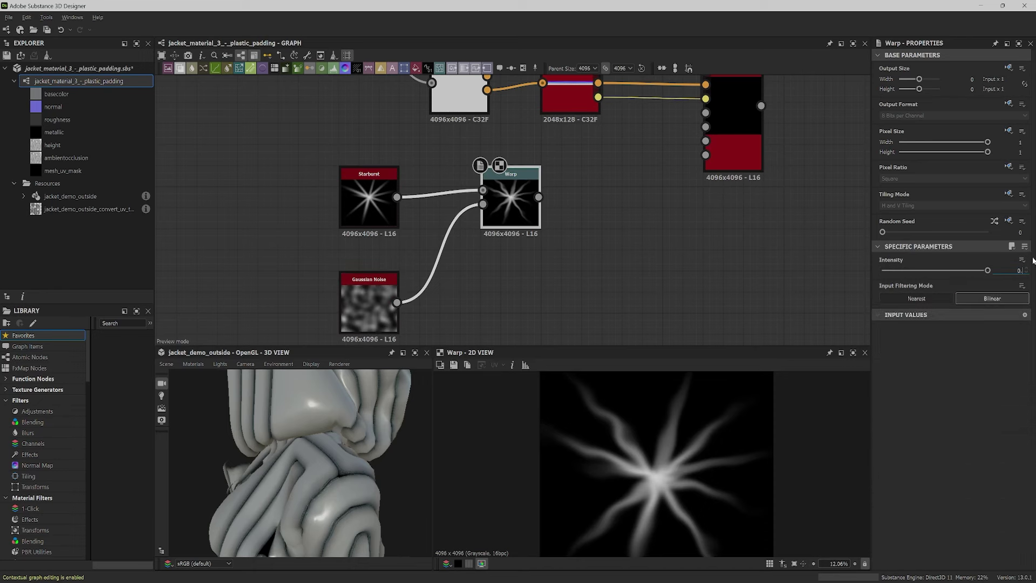
pyautogui.press('Return')
pyautogui.hotkey('ctrl', 'z')
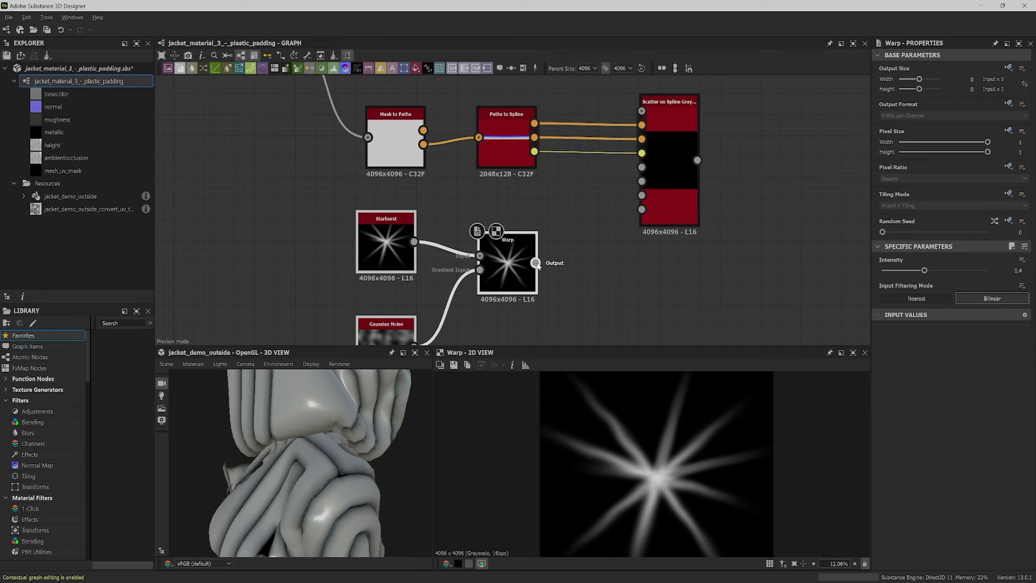
pyautogui.moveTo(536, 263); pyautogui.dragTo(643, 167)
pyautogui.doubleClick(669, 170)
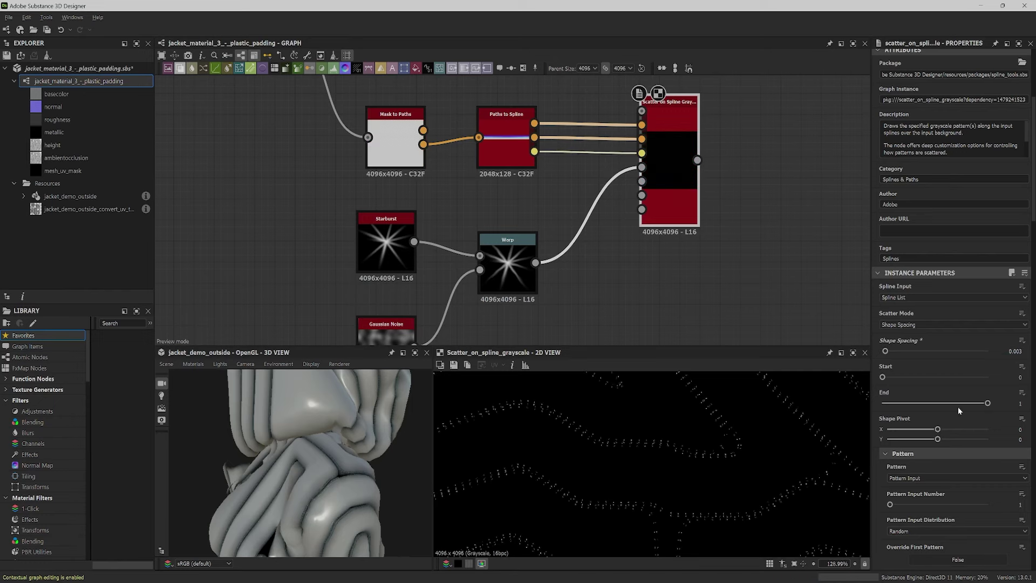
# Step: Set the scattered pattern's Scale to 0.1 with Scale Random at full
pyautogui.scroll(-2, 958, 407)
pyautogui.scroll(-8, 958, 407)
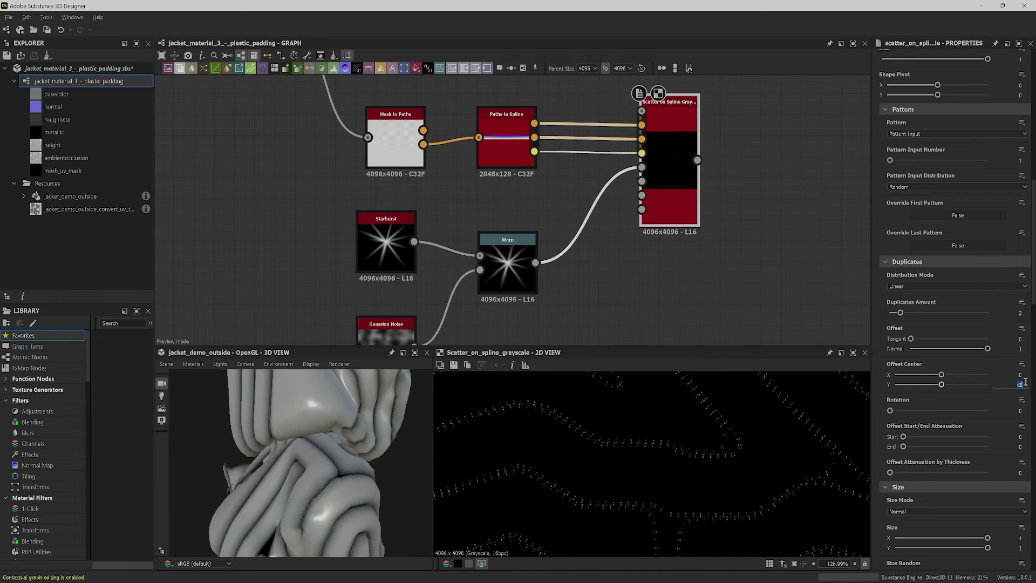
pyautogui.scroll(-6, 1029, 386)
pyautogui.click(1023, 463)
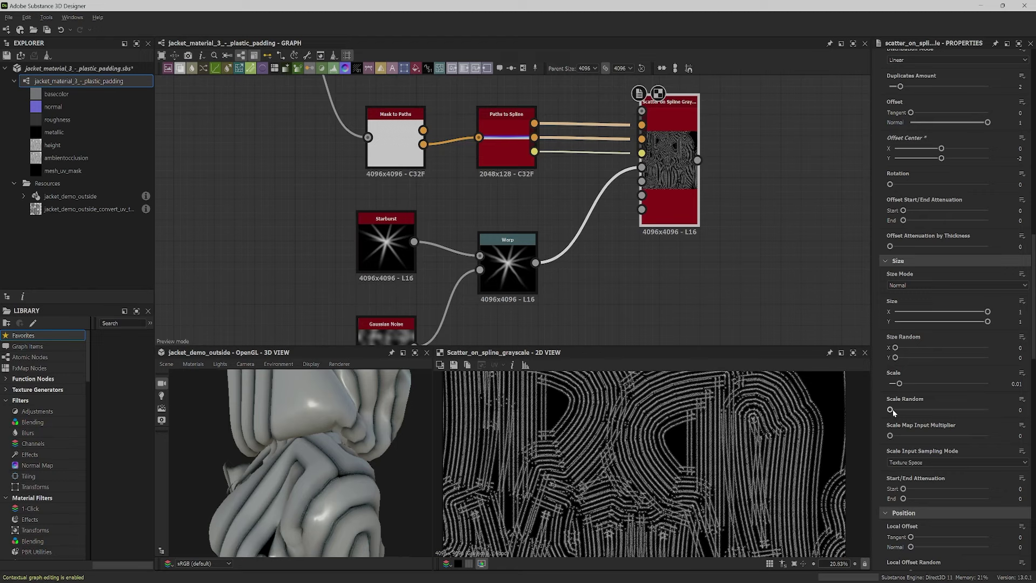
pyautogui.moveTo(892, 410); pyautogui.dragTo(1004, 408)
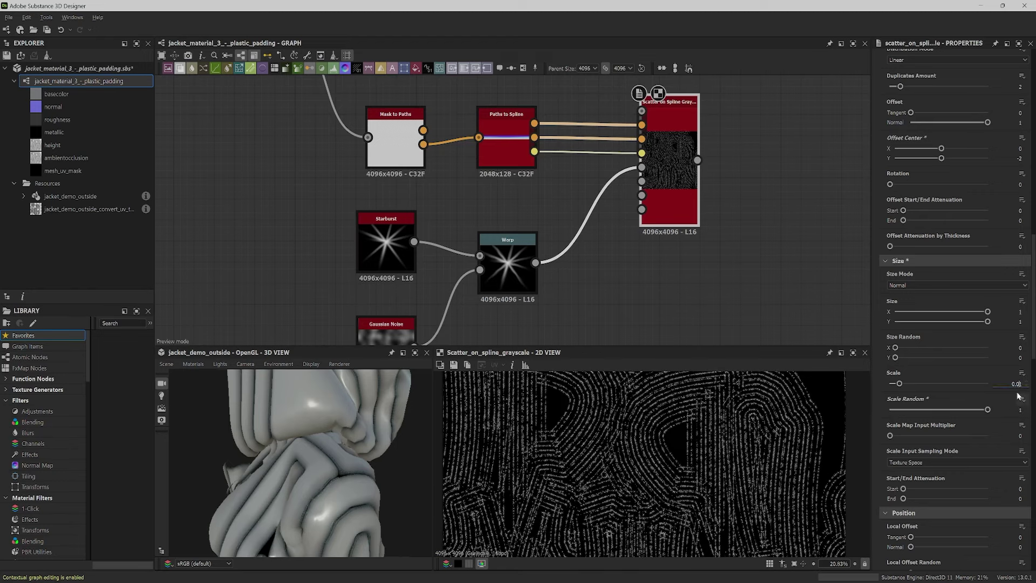
pyautogui.press('Return')
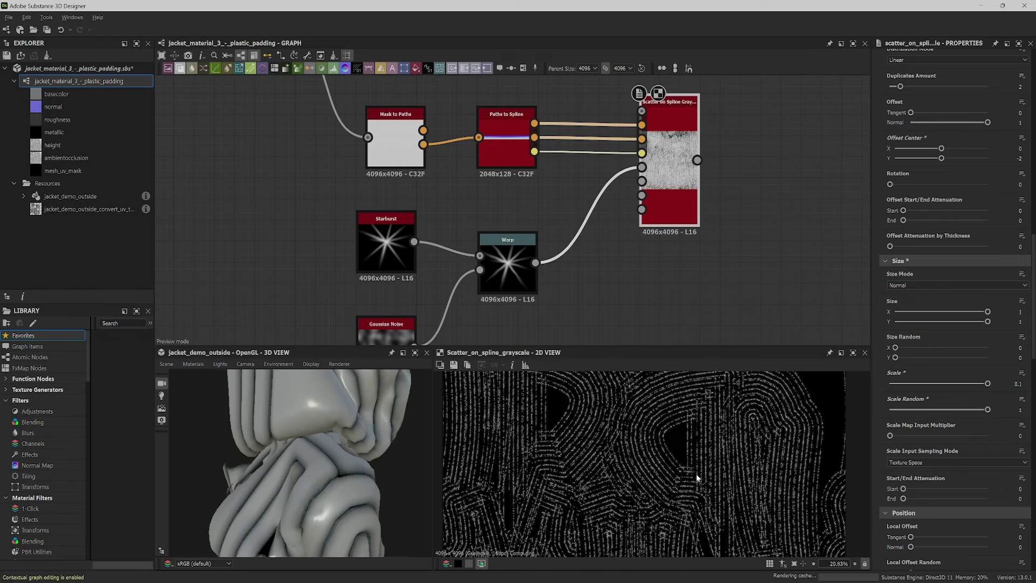
# Step: Reduce Duplicates Amount to 1, edit Offset Center Y, and raise Random Offset on Spline
pyautogui.scroll(4, 886, 222)
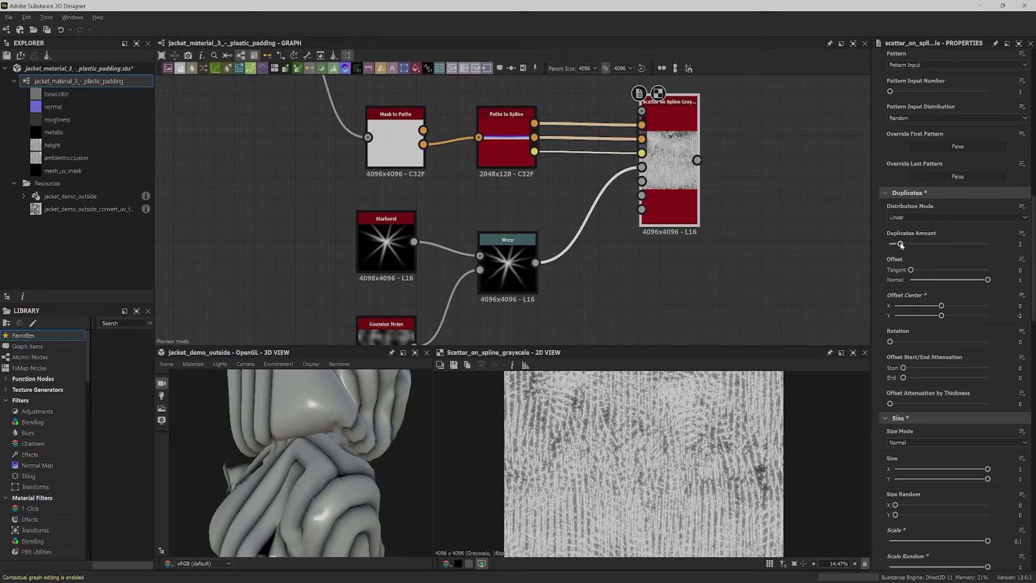
pyautogui.moveTo(901, 244); pyautogui.dragTo(881, 242)
pyautogui.click(1020, 315)
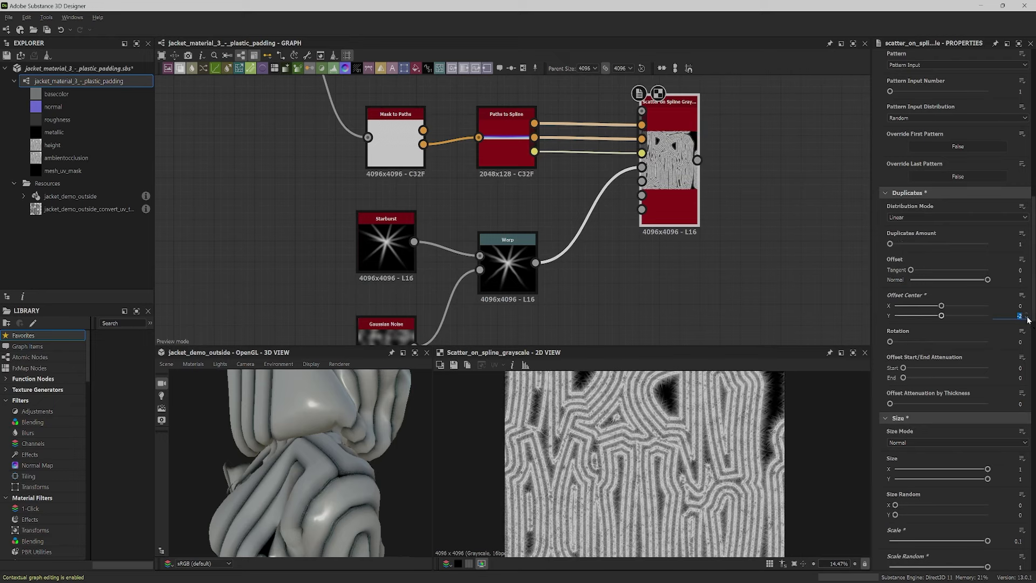
pyautogui.scroll(-12, 917, 378)
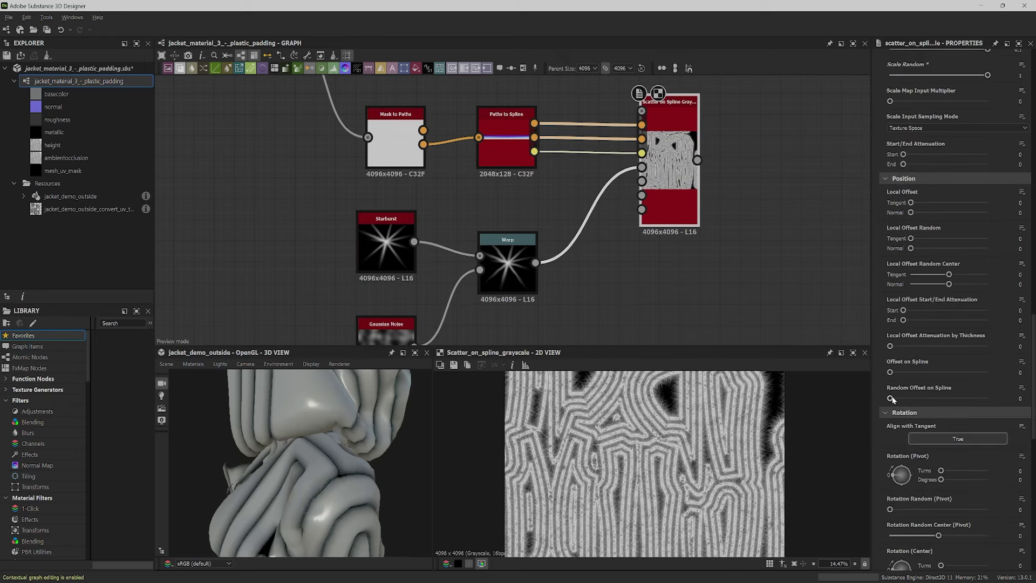
pyautogui.moveTo(890, 399); pyautogui.dragTo(988, 399)
pyautogui.scroll(6, 693, 479)
pyautogui.scroll(-3, 692, 478)
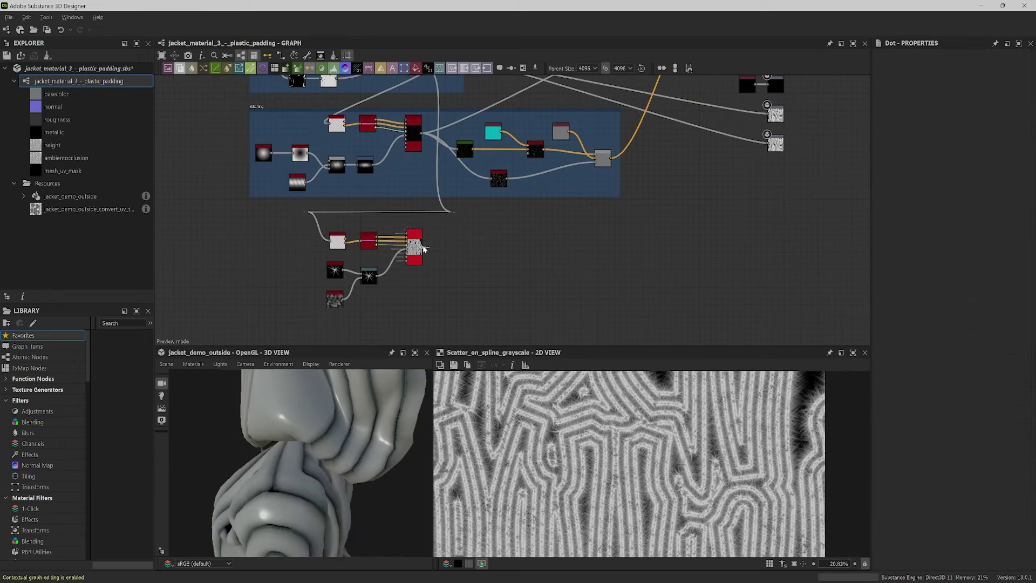
pyautogui.moveTo(424, 249); pyautogui.dragTo(488, 250)
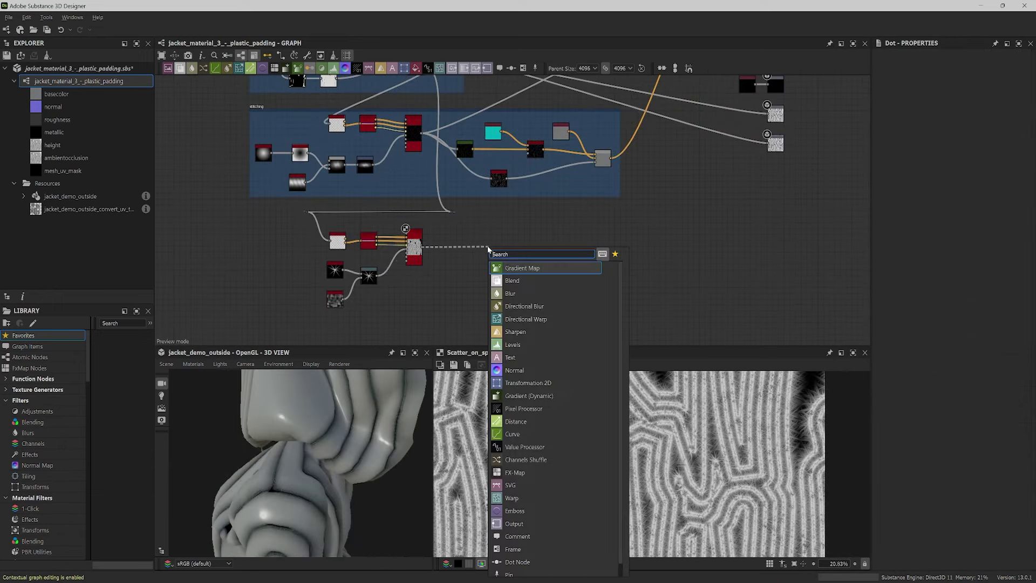
# Step: Add Levels after the scatter, darkening the midtones and lowering the output white
pyautogui.write('leve')
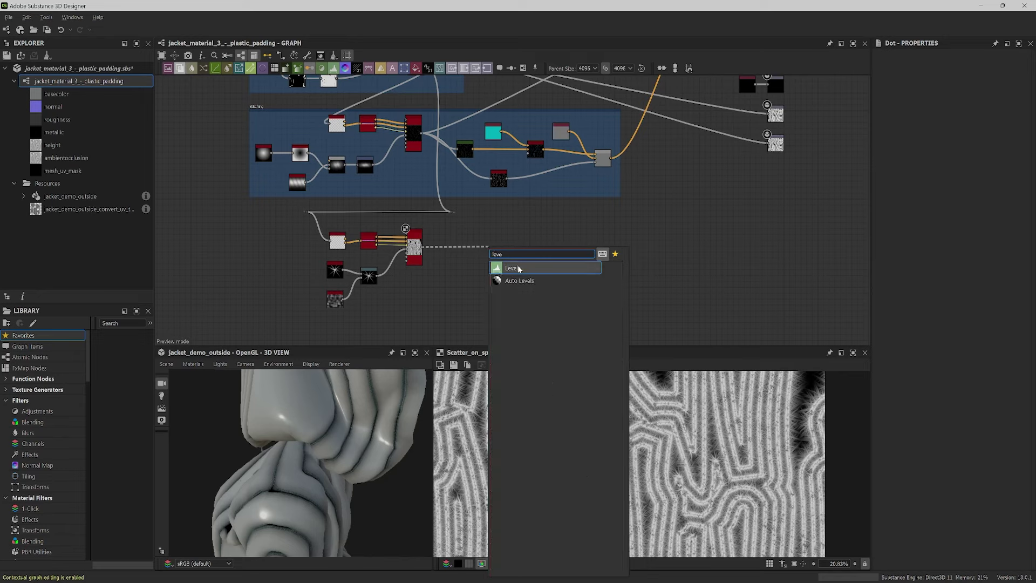
pyautogui.click(519, 268)
pyautogui.moveTo(955, 286); pyautogui.dragTo(986, 287)
pyautogui.moveTo(1017, 377); pyautogui.dragTo(1004, 377)
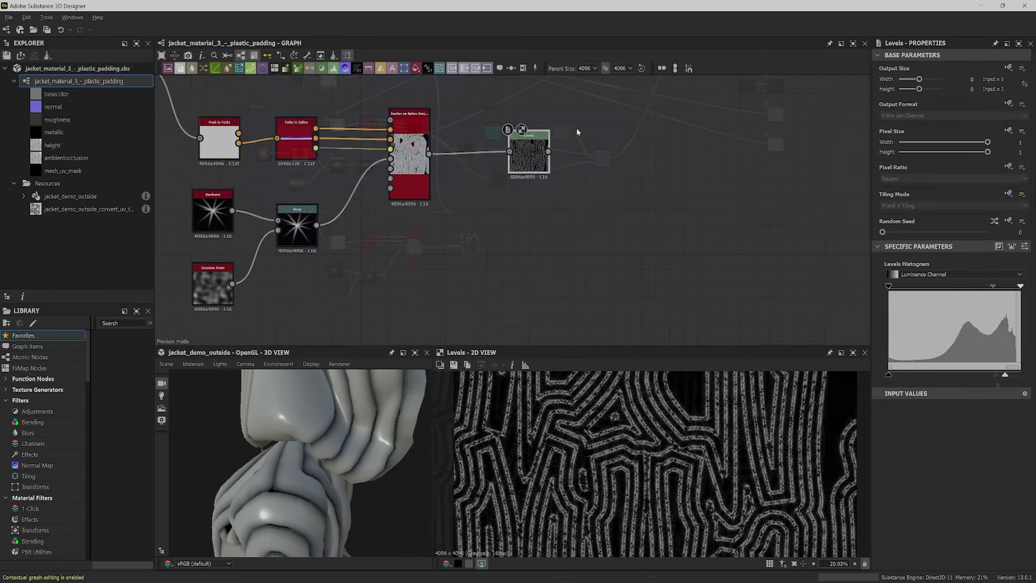
# Step: Add Invert Grayscale after the Levels and reposition the Dot node on the wire
pyautogui.moveTo(594, 153); pyautogui.dragTo(603, 154)
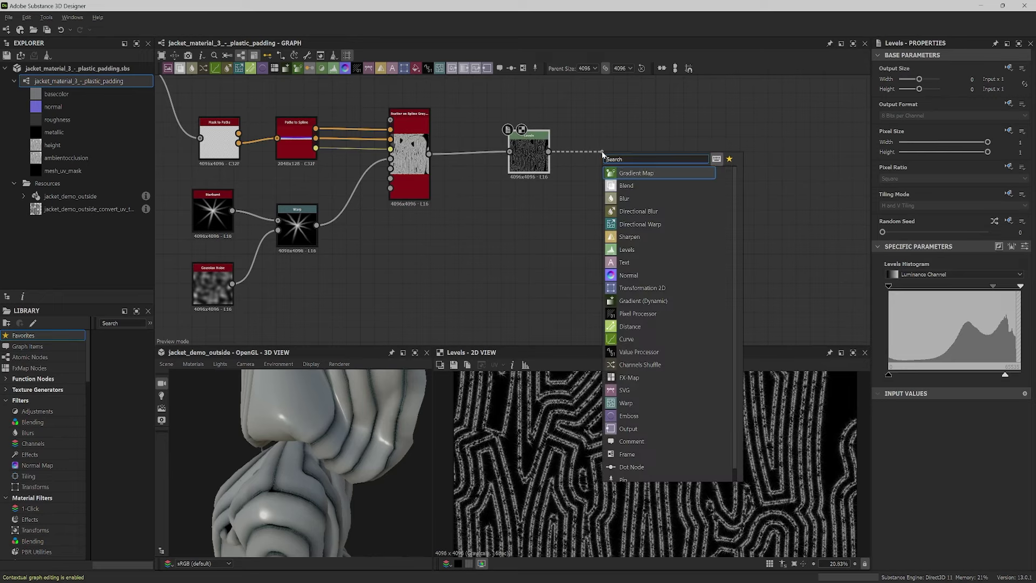
pyautogui.write('invert')
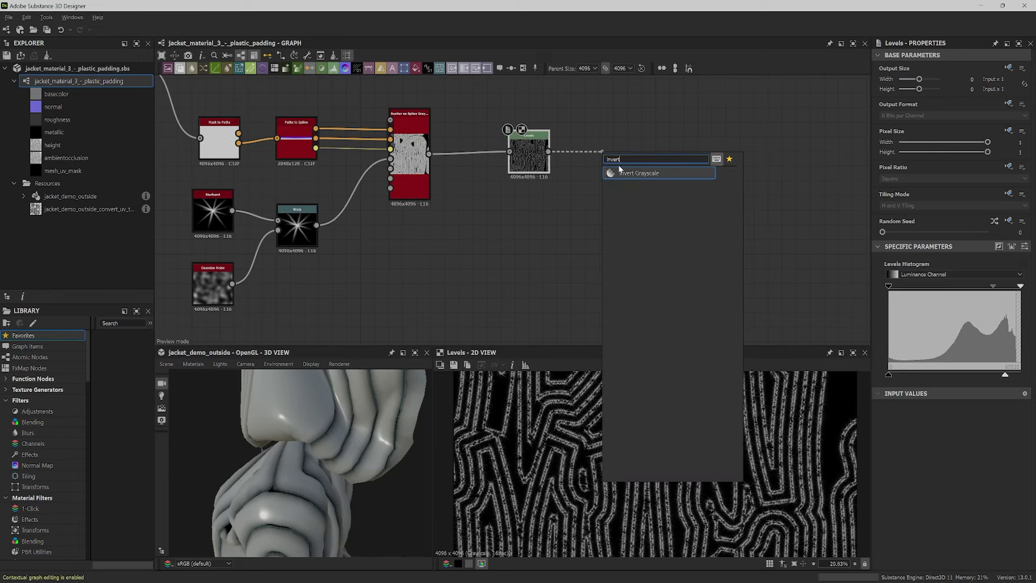
pyautogui.click(631, 172)
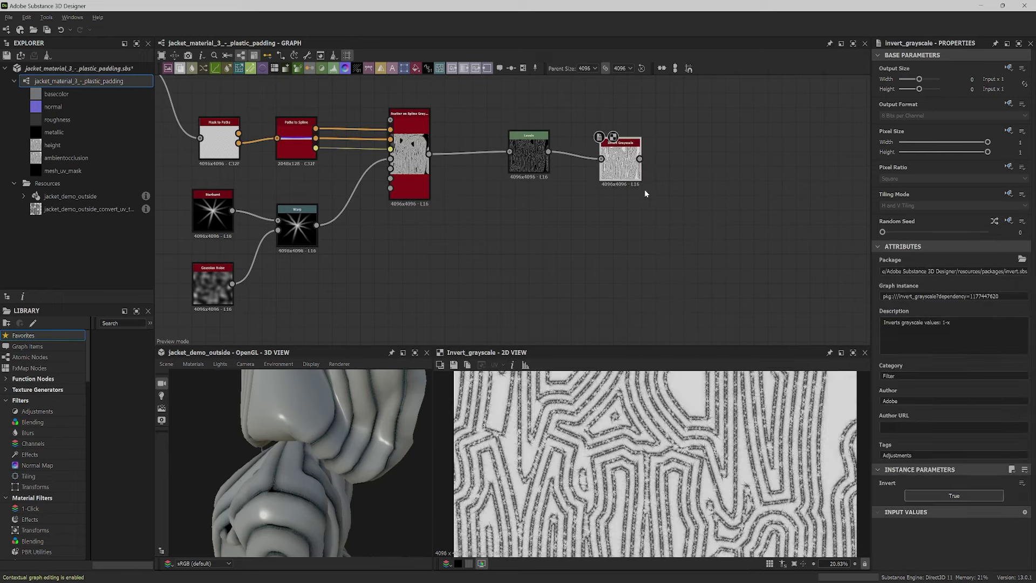
pyautogui.moveTo(666, 211); pyautogui.dragTo(627, 237, button='middle')
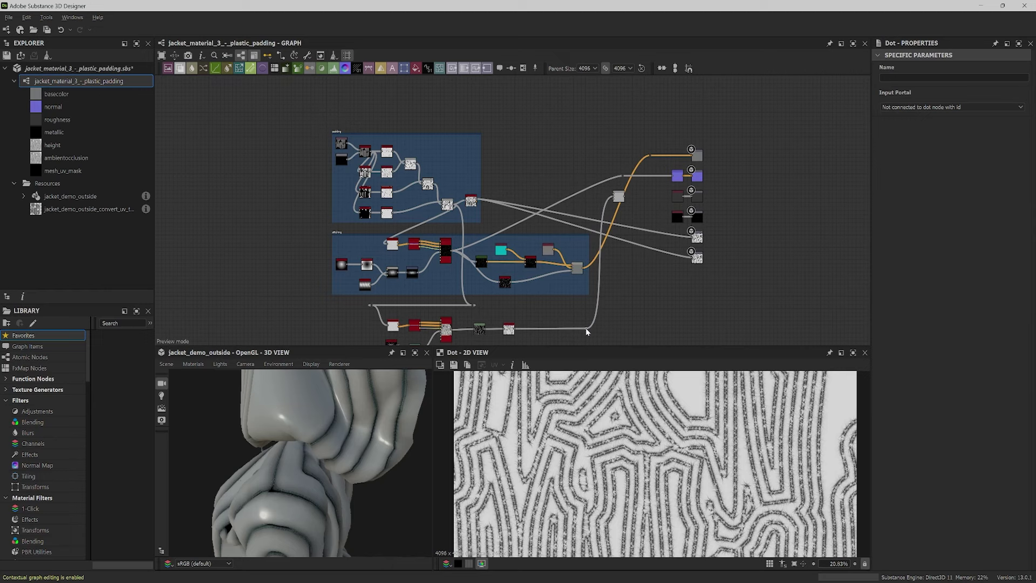
pyautogui.moveTo(586, 329); pyautogui.dragTo(586, 328)
# Step: Wire the inverted stitch mask into the Blend node and set Blending Mode to Add (Linear Dodge)
pyautogui.moveTo(587, 331); pyautogui.dragTo(590, 332)
pyautogui.moveTo(236, 302); pyautogui.dragTo(642, 159)
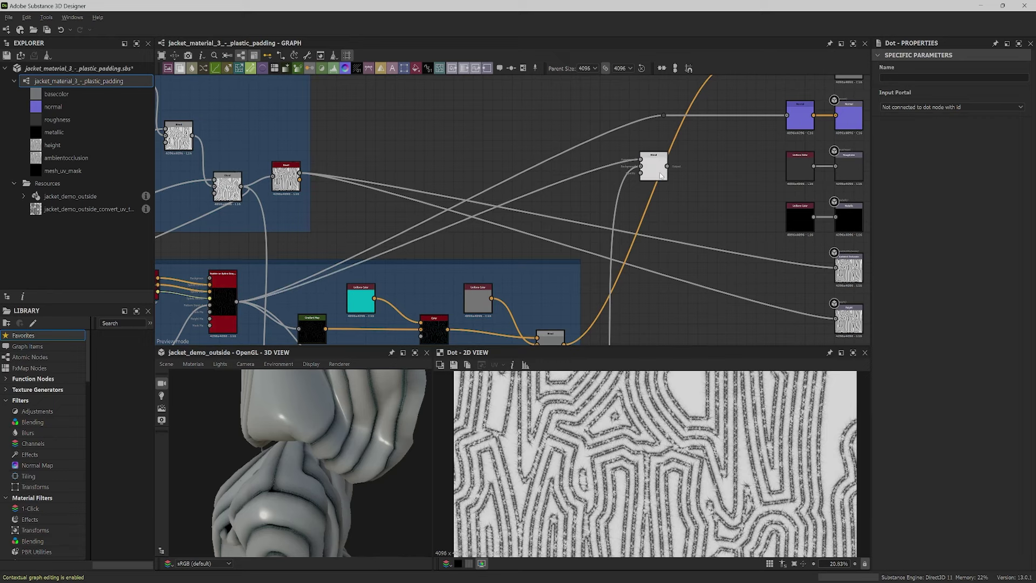
pyautogui.doubleClick(661, 175)
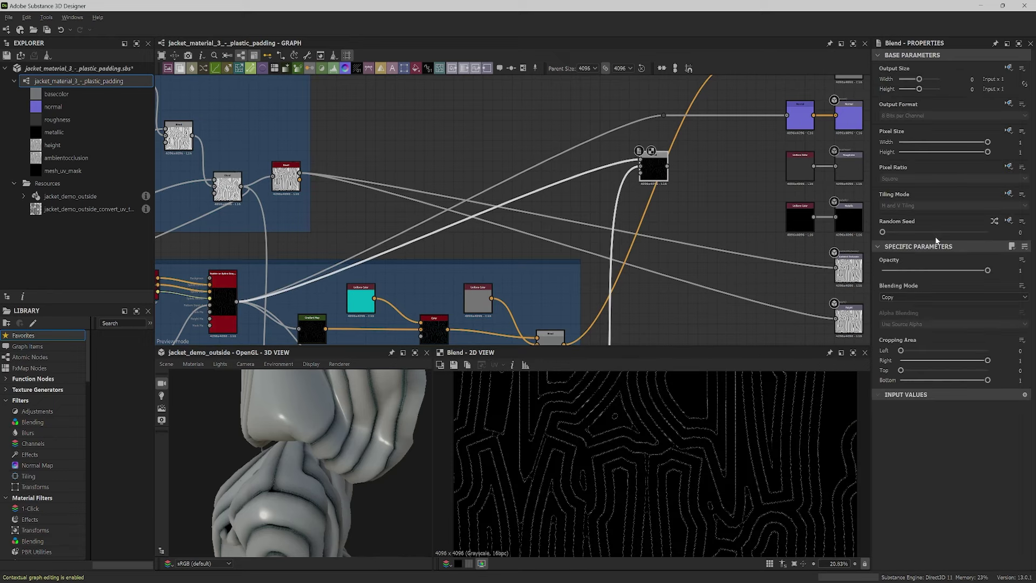
pyautogui.click(934, 295)
pyautogui.click(934, 310)
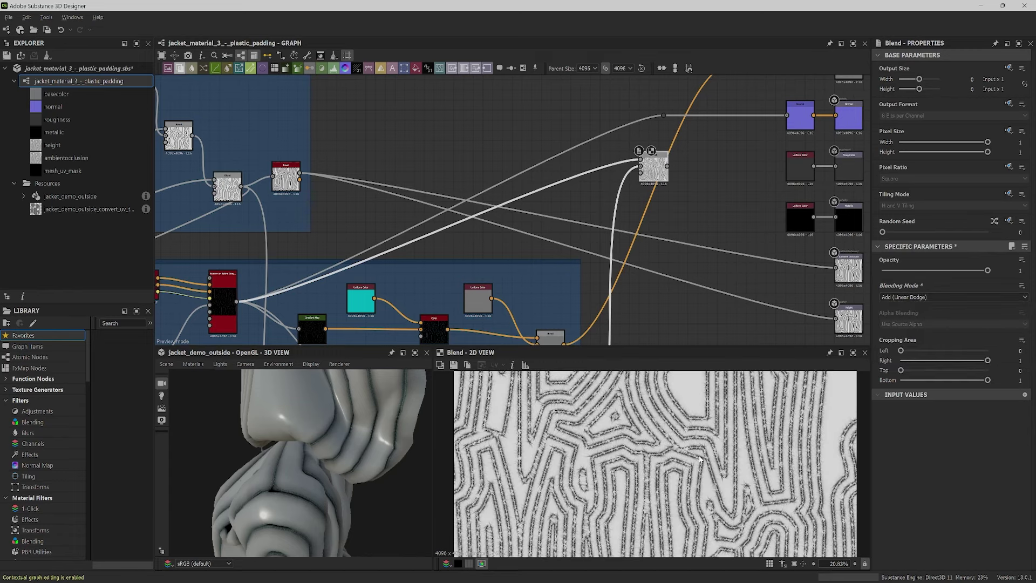
pyautogui.scroll(8, 624, 428)
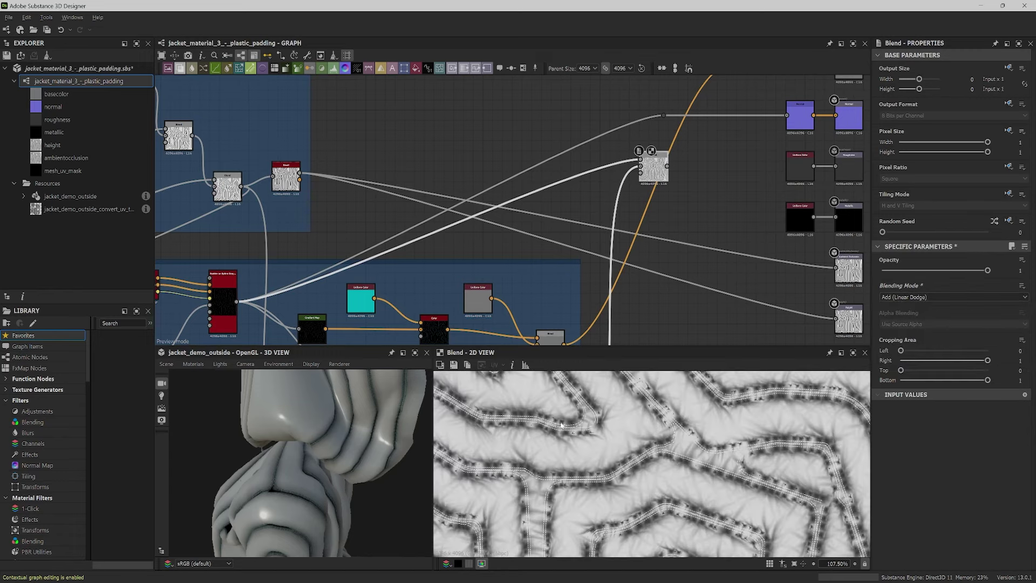
pyautogui.scroll(2, 561, 425)
pyautogui.moveTo(583, 439); pyautogui.dragTo(641, 462, button='middle')
pyautogui.moveTo(576, 182); pyautogui.dragTo(695, 145)
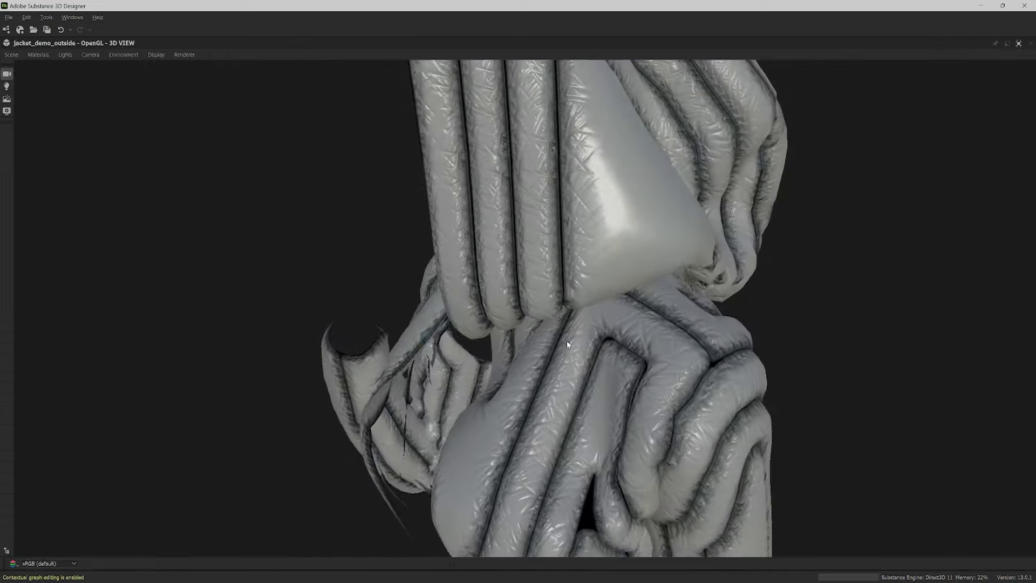
pyautogui.moveTo(566, 342); pyautogui.dragTo(590, 352)
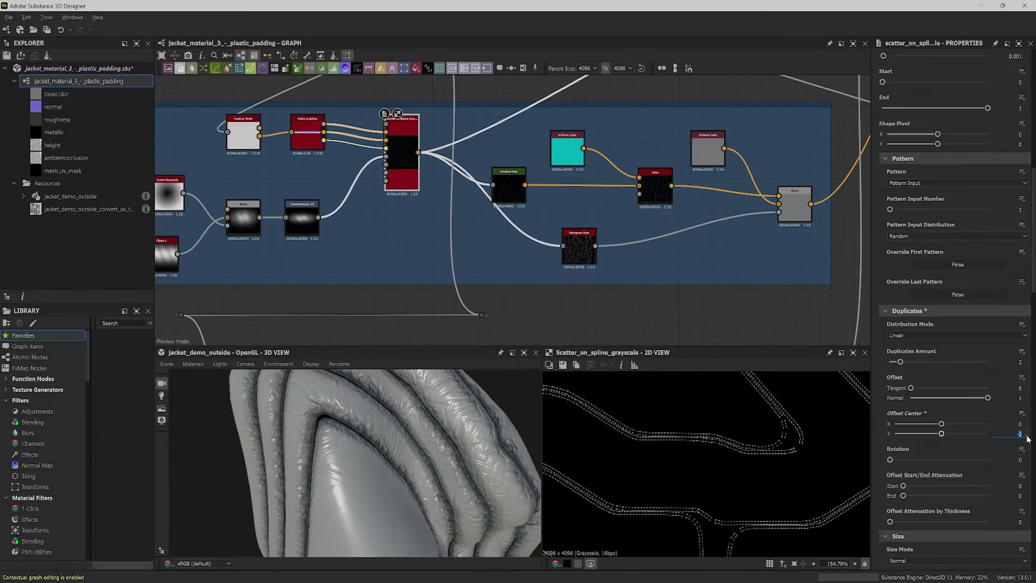
# Step: Enter -1 for the stitching scatter's Offset Center Y and drag up Offset Attenuation by Thickness
pyautogui.press('Return')
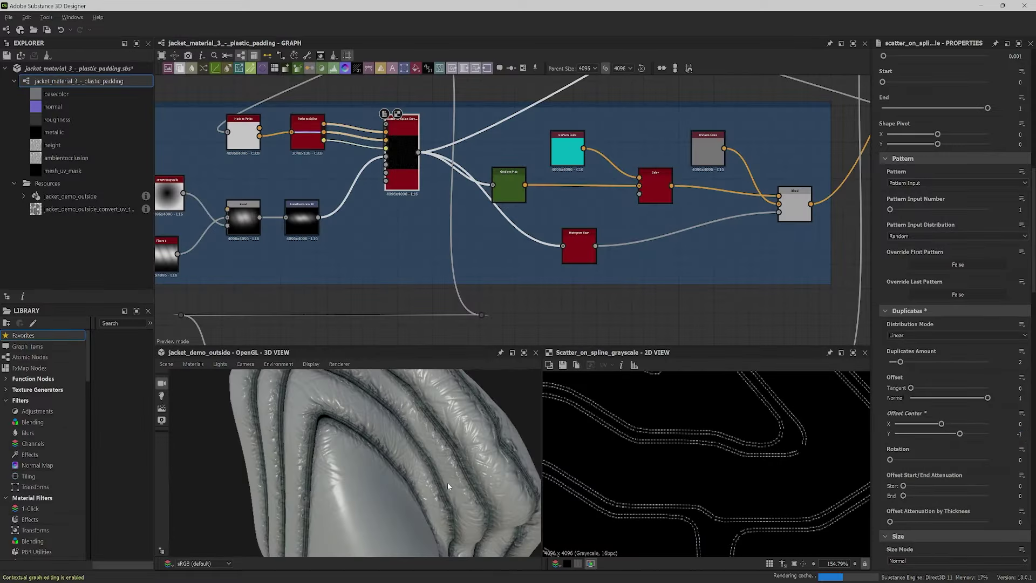
pyautogui.moveTo(410, 480); pyautogui.dragTo(457, 451)
pyautogui.scroll(-1, 901, 513)
pyautogui.moveTo(892, 503); pyautogui.dragTo(987, 503)
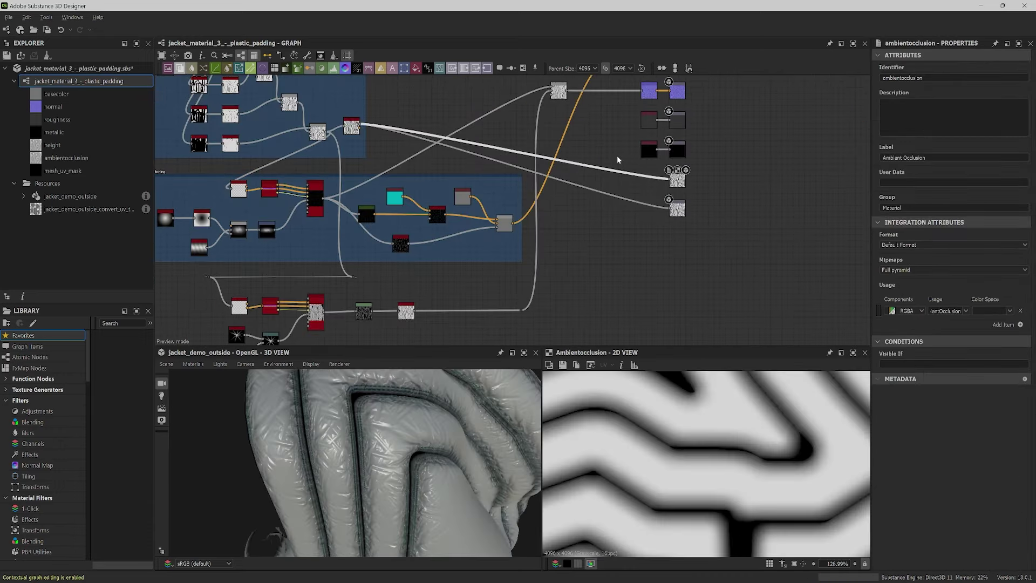
# Step: Replace the ambientocclusion input with a Uniform Color node in Grayscale mode set to white (1)
pyautogui.press('Delete')
pyautogui.press('space')
pyautogui.write('uni')
pyautogui.press('Return')
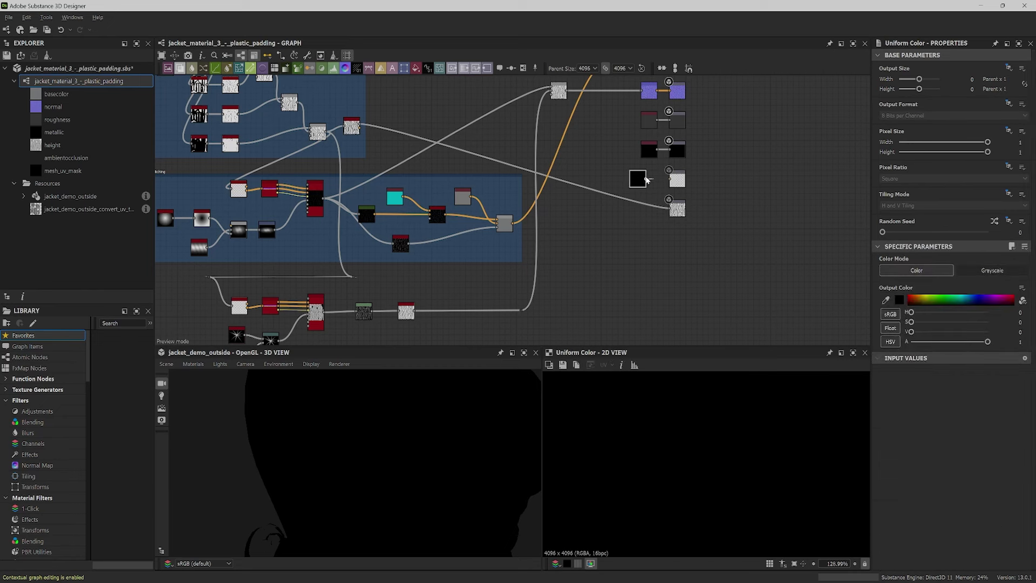
pyautogui.moveTo(649, 180); pyautogui.dragTo(669, 180)
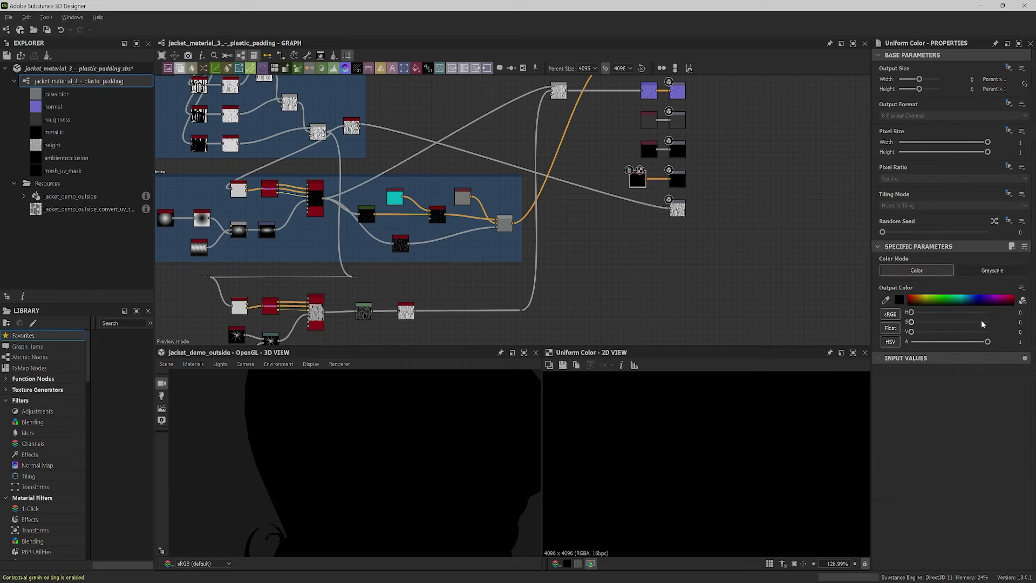
pyautogui.click(991, 271)
pyautogui.moveTo(1001, 298); pyautogui.dragTo(1028, 298)
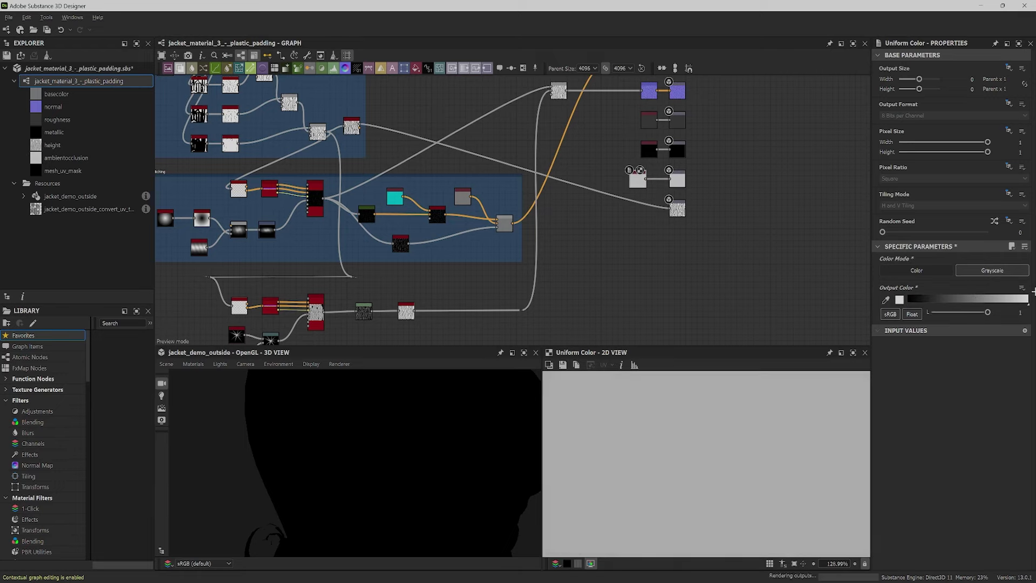
pyautogui.moveTo(449, 430); pyautogui.dragTo(438, 433)
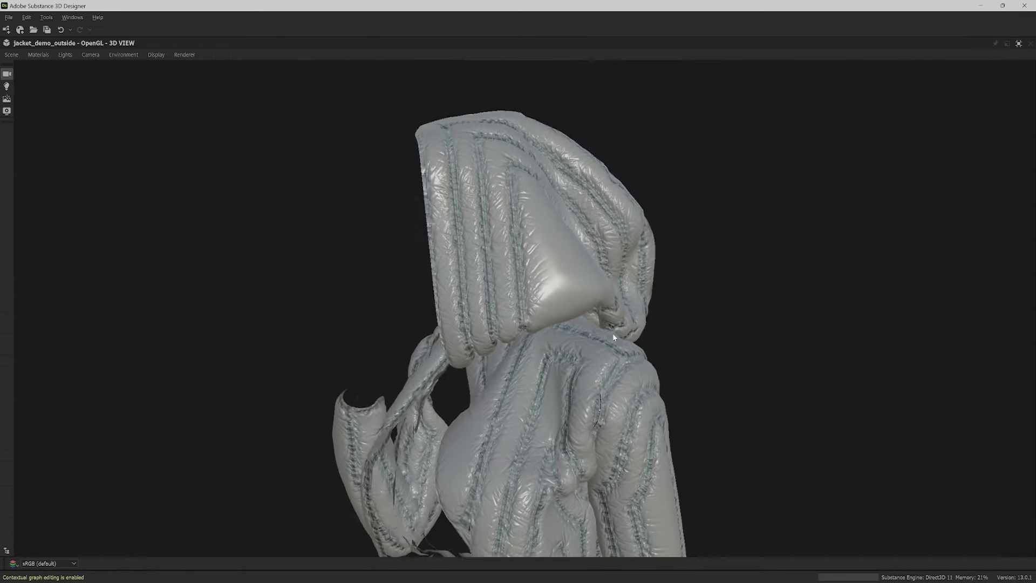
pyautogui.moveTo(614, 339); pyautogui.dragTo(605, 328, button='middle')
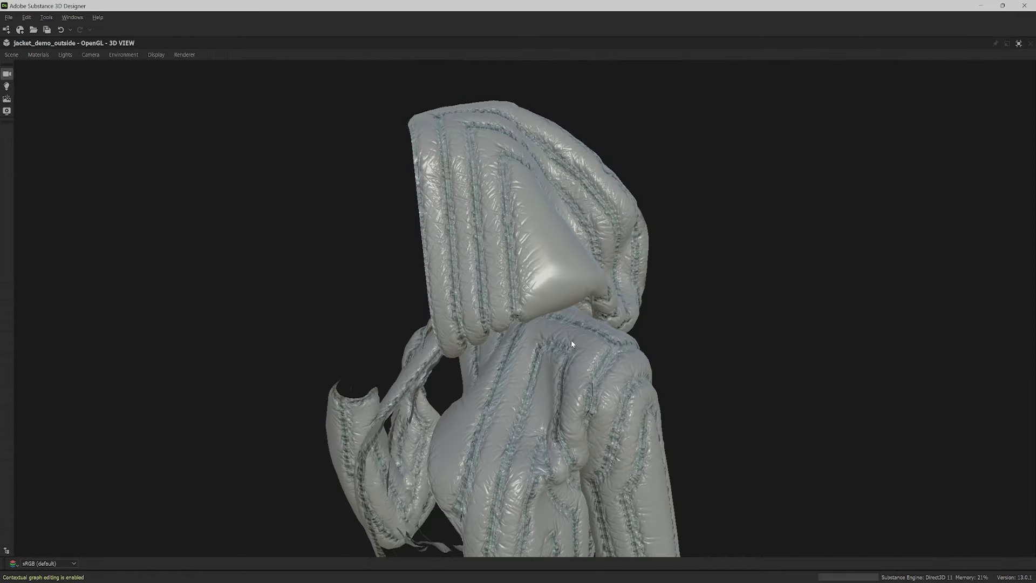
pyautogui.moveTo(571, 340); pyautogui.dragTo(614, 333)
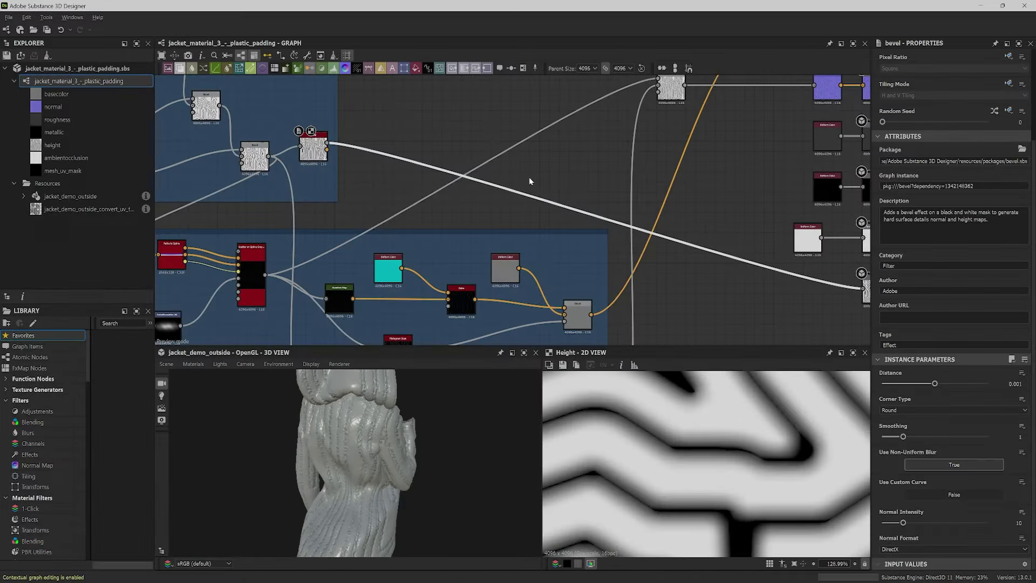
pyautogui.press('space')
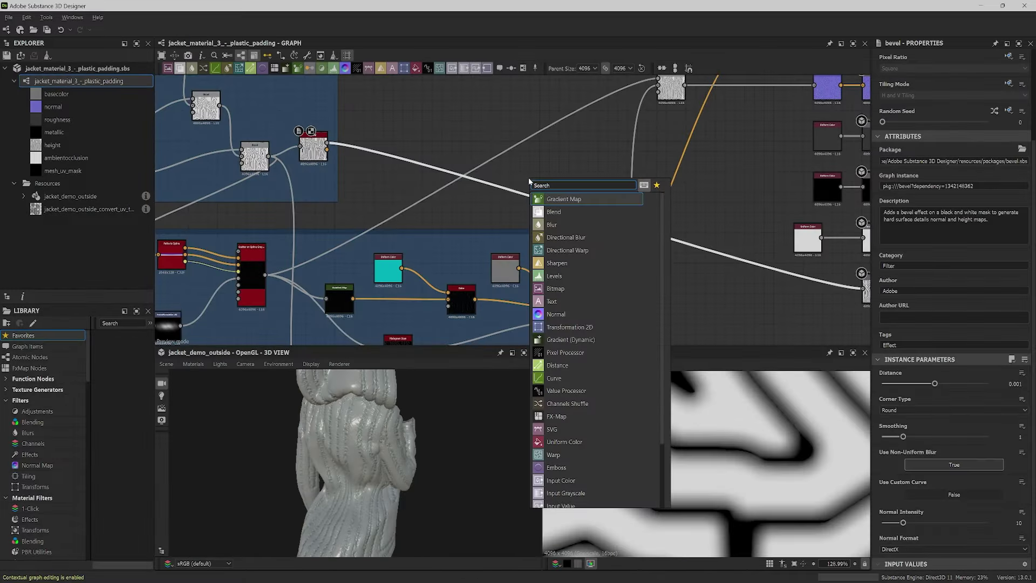
# Step: Insert Levels after the Bevel, route a duplicate to Ambient Occlusion, and lighten its output low and midtones
pyautogui.write('leve')
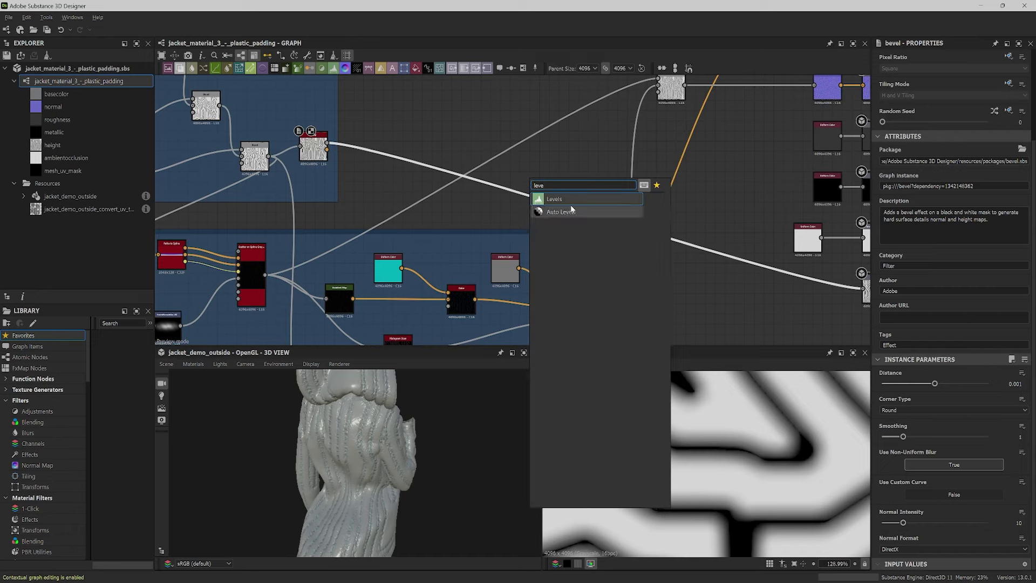
pyautogui.press('Return')
pyautogui.moveTo(592, 214); pyautogui.dragTo(443, 142)
pyautogui.moveTo(444, 143); pyautogui.dragTo(392, 135, button='middle')
pyautogui.hotkey('ctrl', 'd')
pyautogui.moveTo(508, 215); pyautogui.dragTo(384, 188)
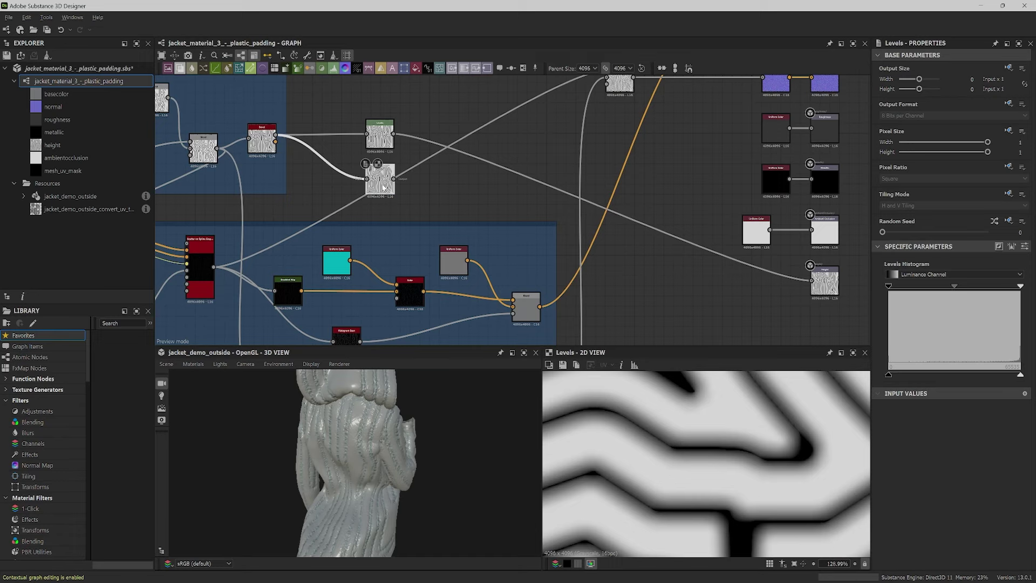
pyautogui.moveTo(394, 134); pyautogui.dragTo(811, 229)
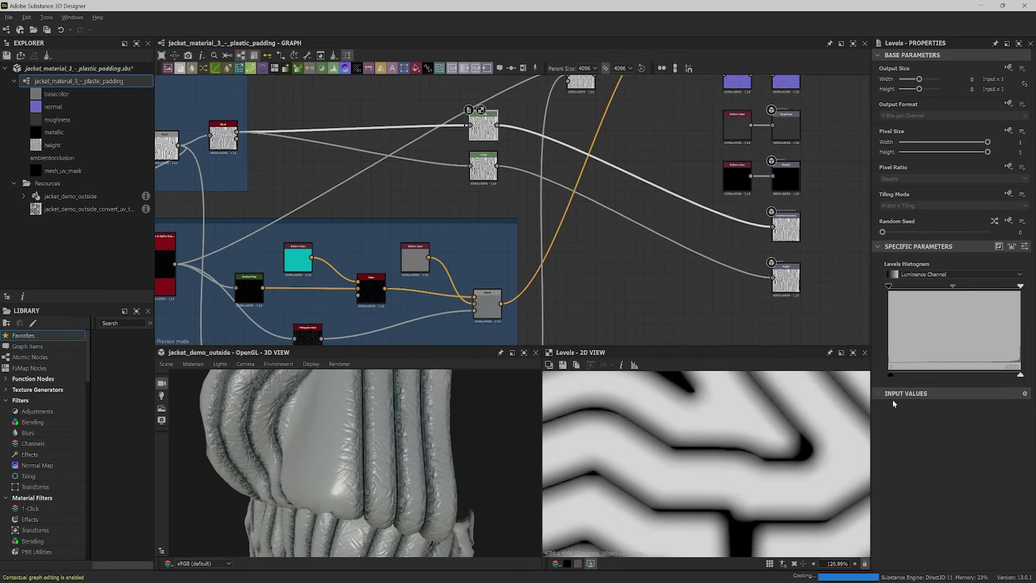
pyautogui.moveTo(893, 400); pyautogui.dragTo(923, 401)
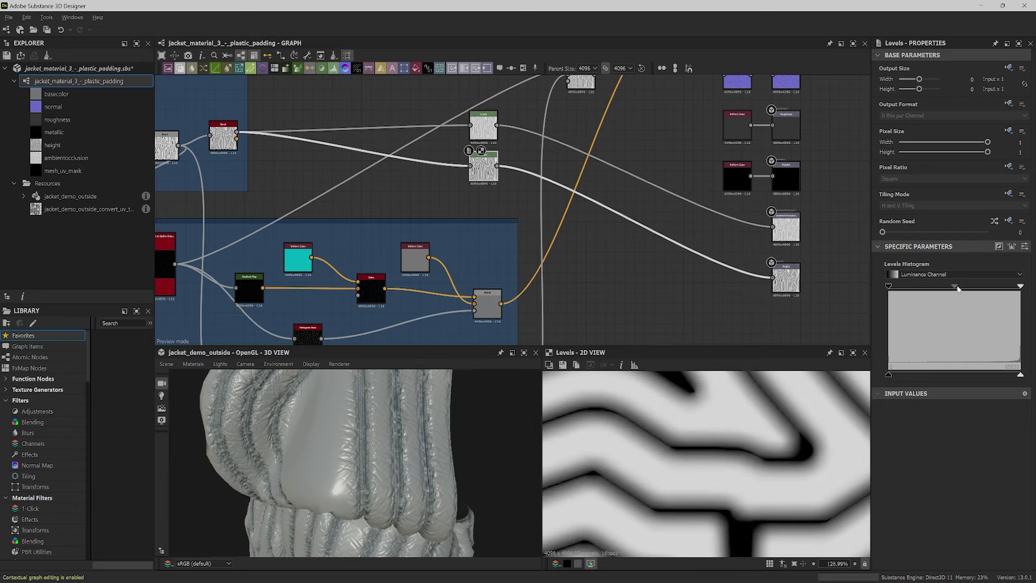
pyautogui.moveTo(958, 289); pyautogui.dragTo(953, 295)
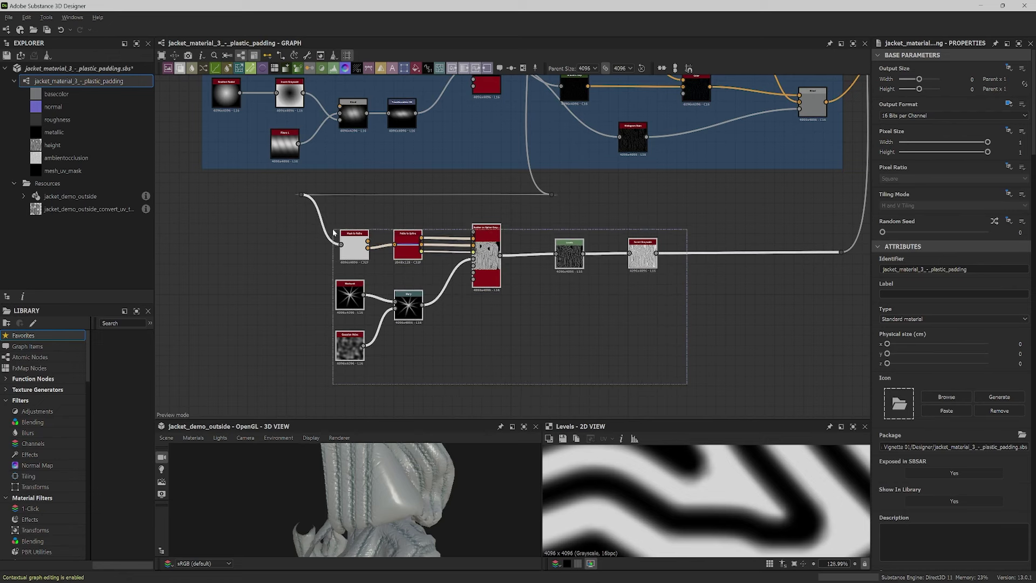
# Step: Wrap the eight puckering nodes in a frame titled 'Puckering' and shift it and the dot node left
pyautogui.moveTo(334, 232); pyautogui.dragTo(333, 230)
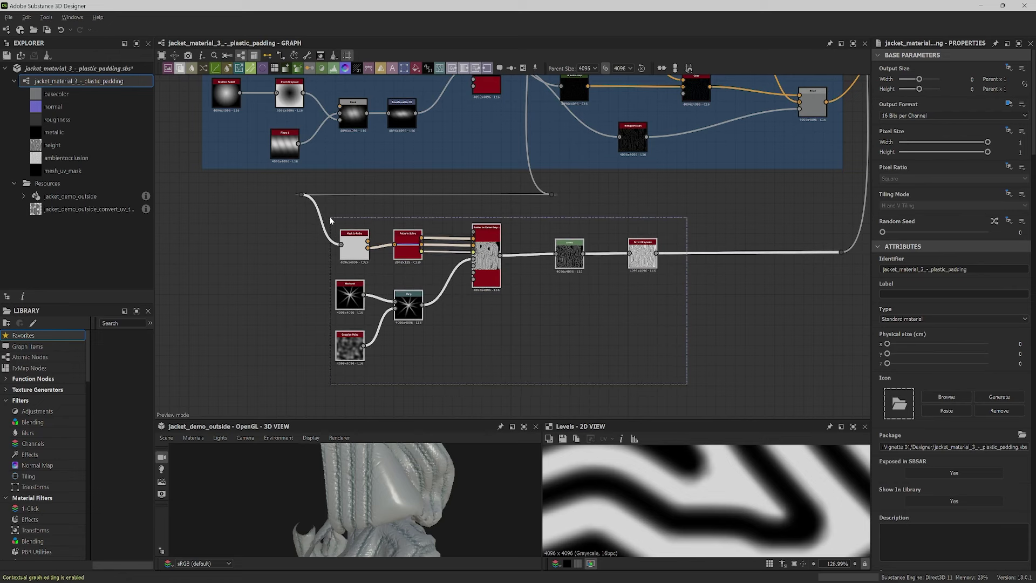
pyautogui.rightClick(543, 215)
pyautogui.click(625, 248)
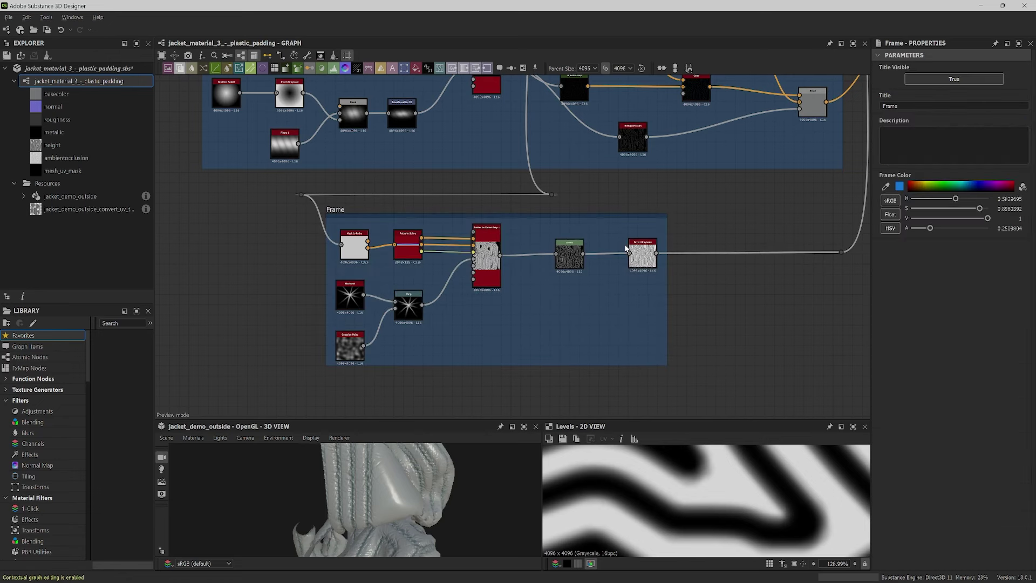
pyautogui.doubleClick(915, 105)
pyautogui.write('Puckering')
pyautogui.scroll(-3, 617, 353)
pyautogui.moveTo(600, 273); pyautogui.dragTo(529, 274)
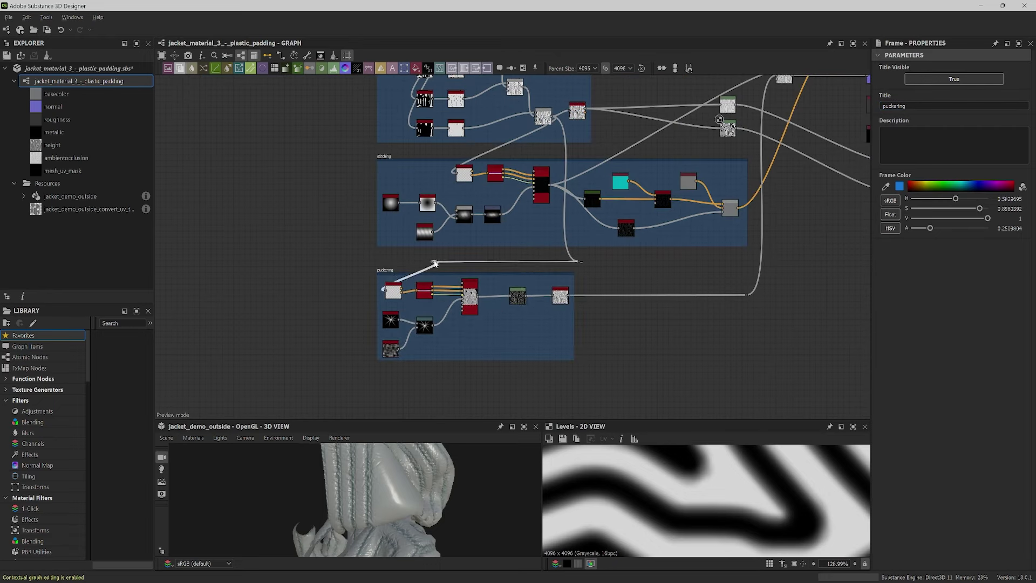
pyautogui.moveTo(437, 262); pyautogui.dragTo(354, 263)
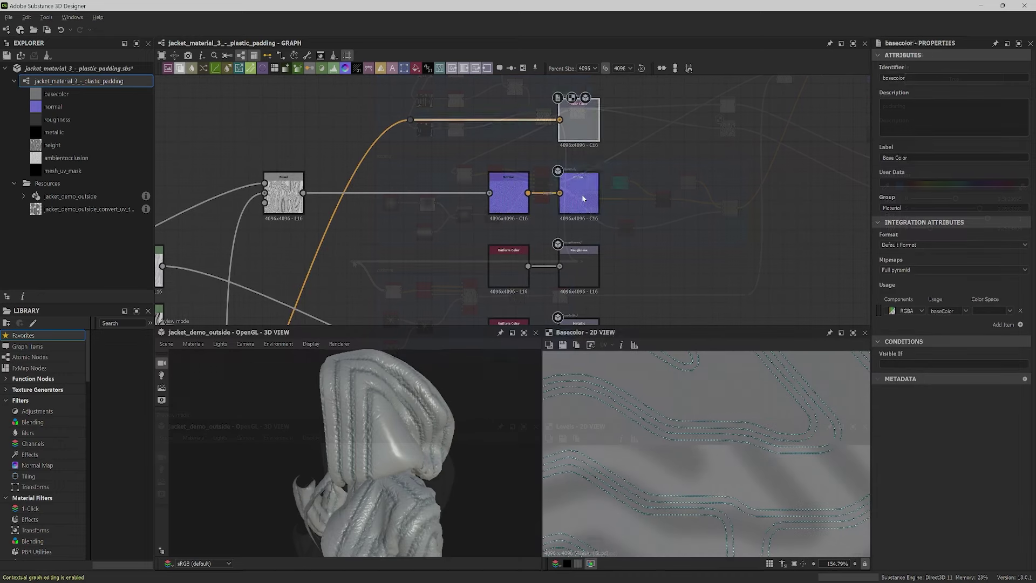
pyautogui.moveTo(688, 237); pyautogui.dragTo(703, 113, button='middle')
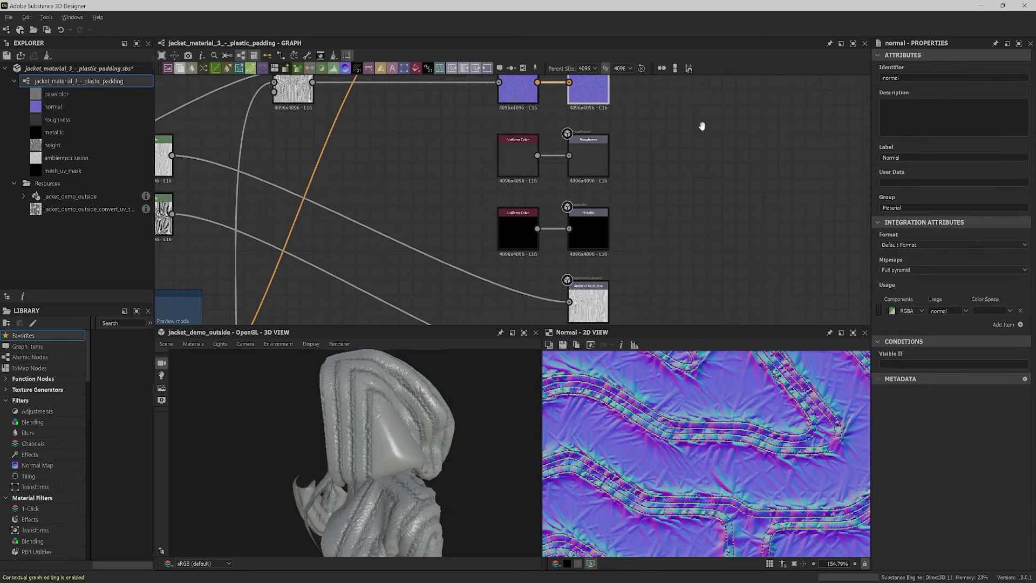
pyautogui.click(589, 162)
pyautogui.click(591, 236)
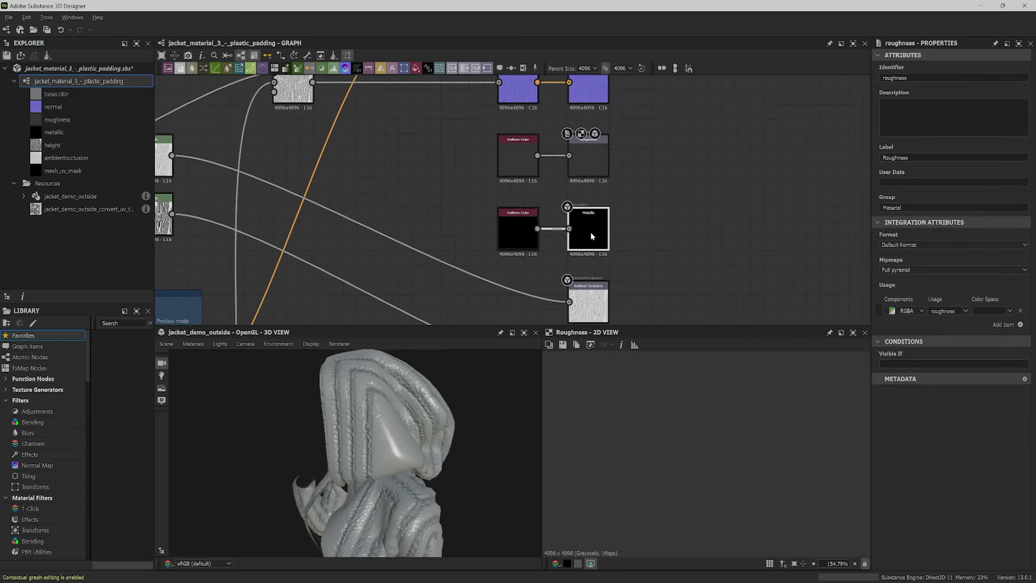
pyautogui.moveTo(617, 301); pyautogui.dragTo(625, 183, button='middle')
pyautogui.click(607, 186)
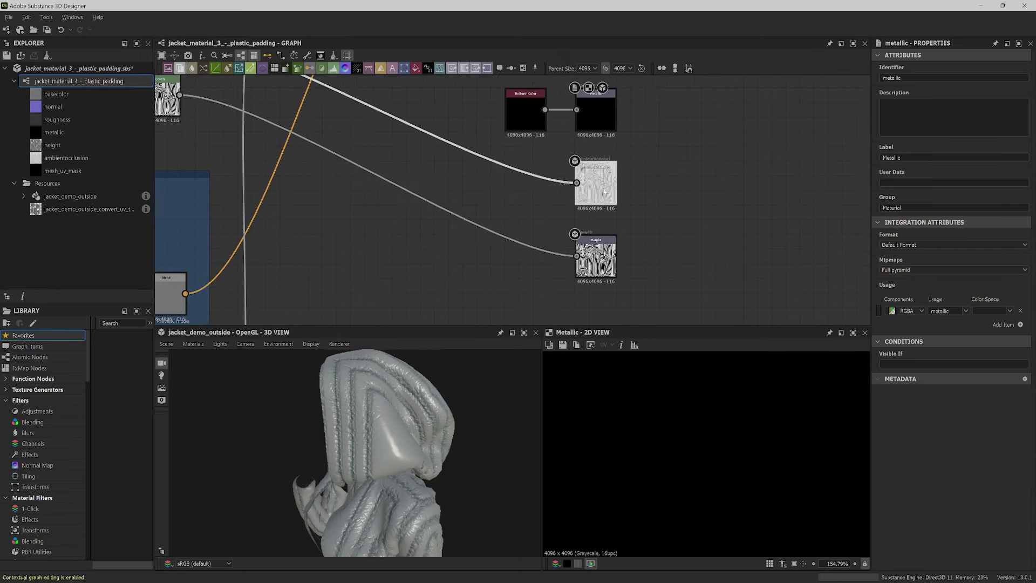
pyautogui.click(602, 265)
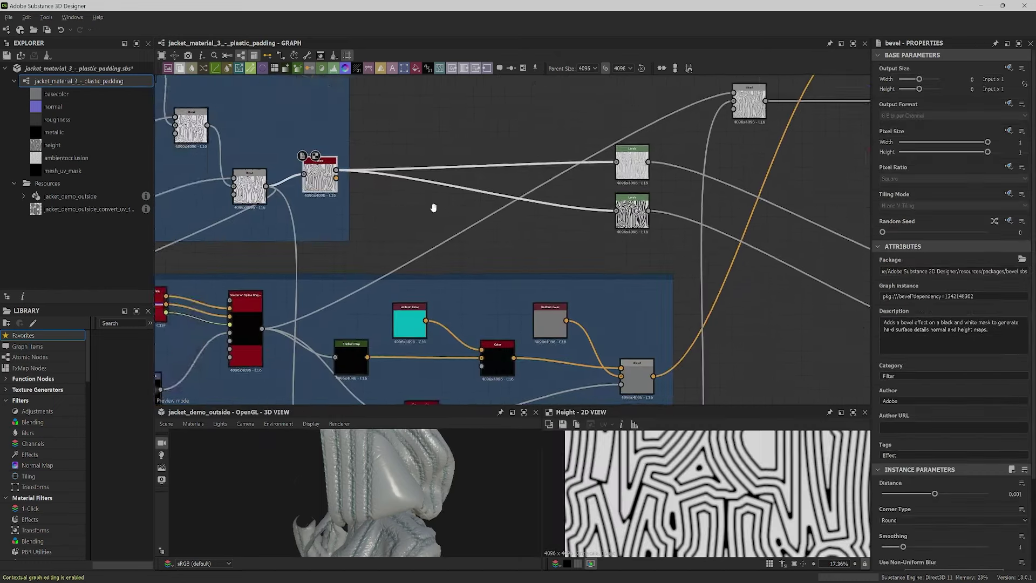
pyautogui.moveTo(434, 208); pyautogui.dragTo(338, 216, button='middle')
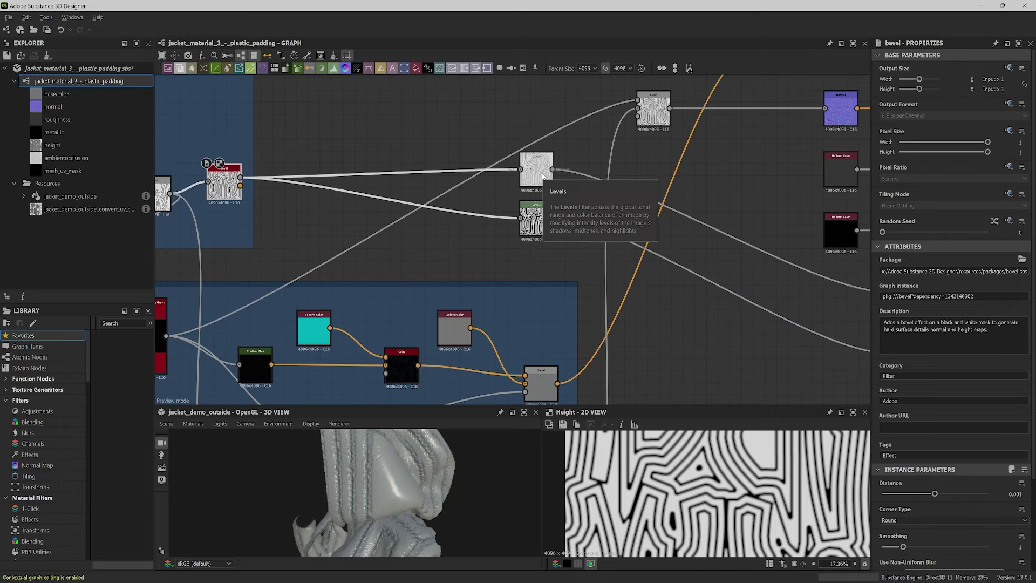
# Step: Set the AO Levels' Level Out Low to 0.5 using sliders and open its expose options
pyautogui.moveTo(639, 270); pyautogui.dragTo(514, 242, button='middle')
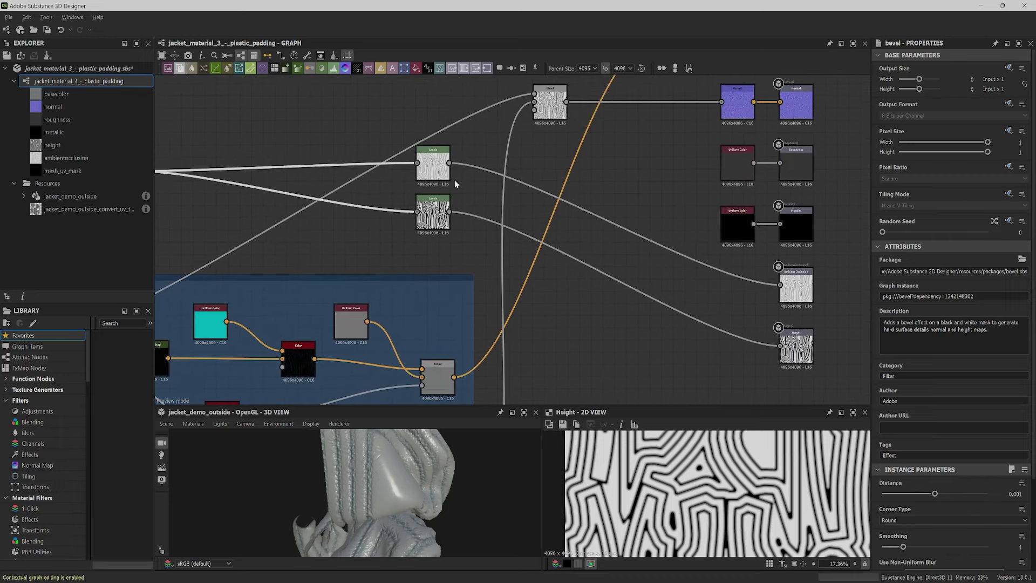
pyautogui.click(432, 170)
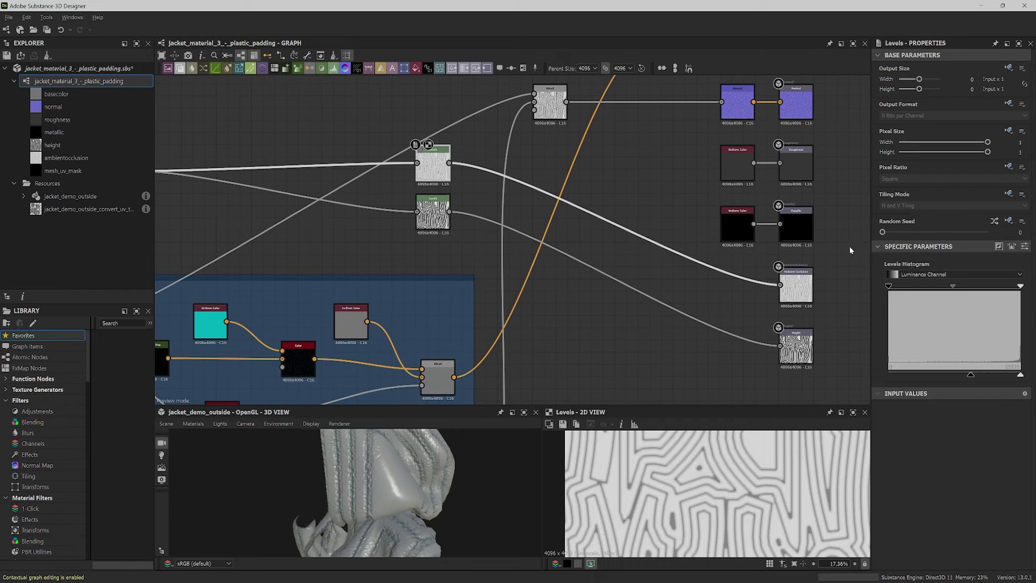
pyautogui.click(1025, 247)
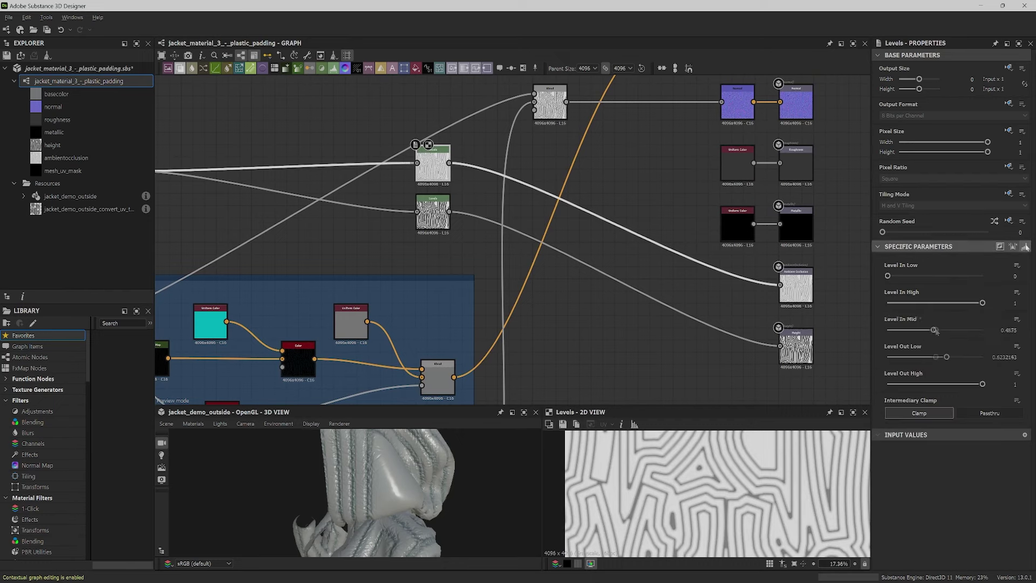
pyautogui.moveTo(936, 357); pyautogui.dragTo(883, 374)
pyautogui.click(935, 357)
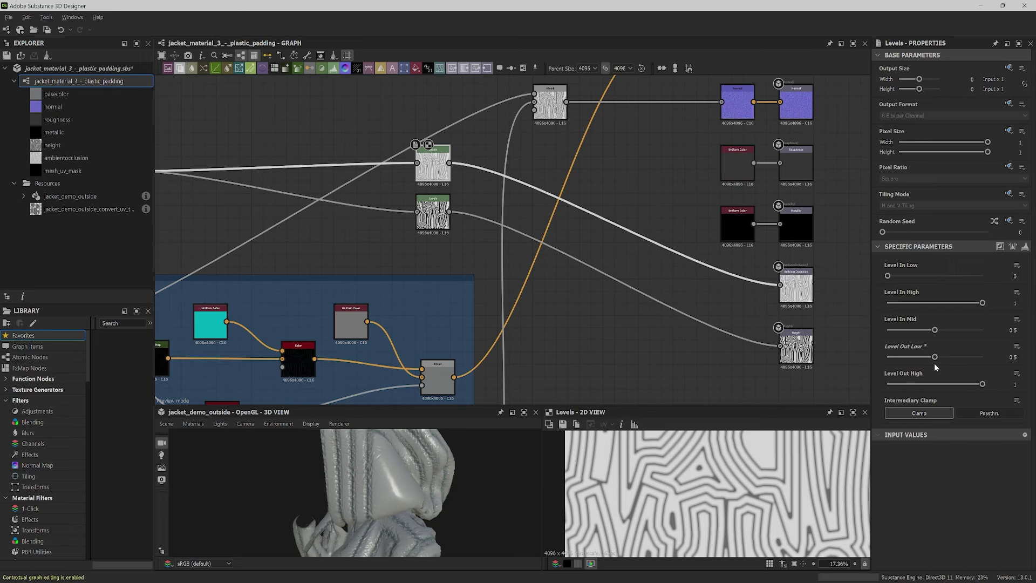
pyautogui.click(1017, 347)
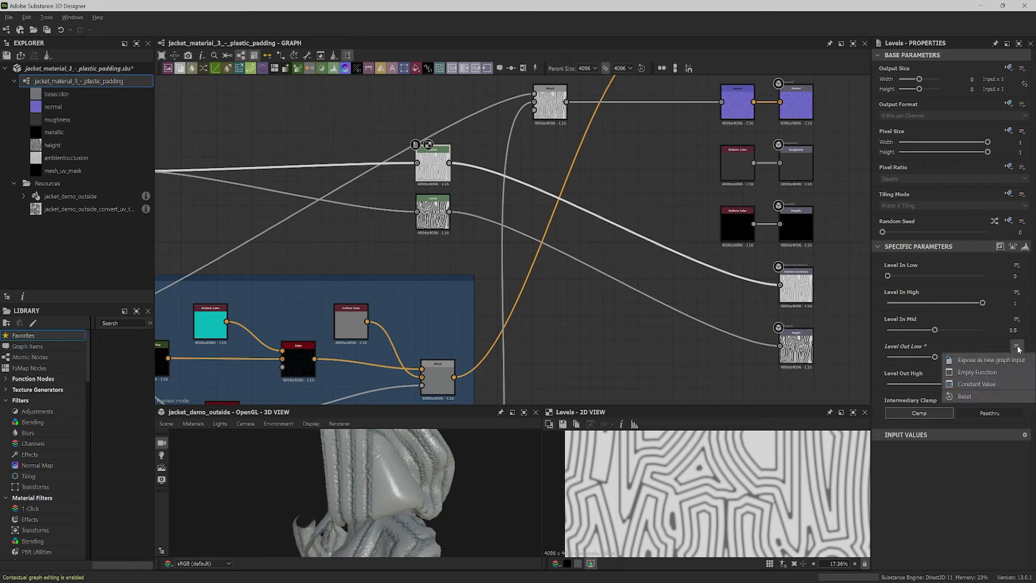
# Step: Relabel the exposed Level Out Low parameter as AO, keeping identifier levelOutLow
pyautogui.click(1006, 362)
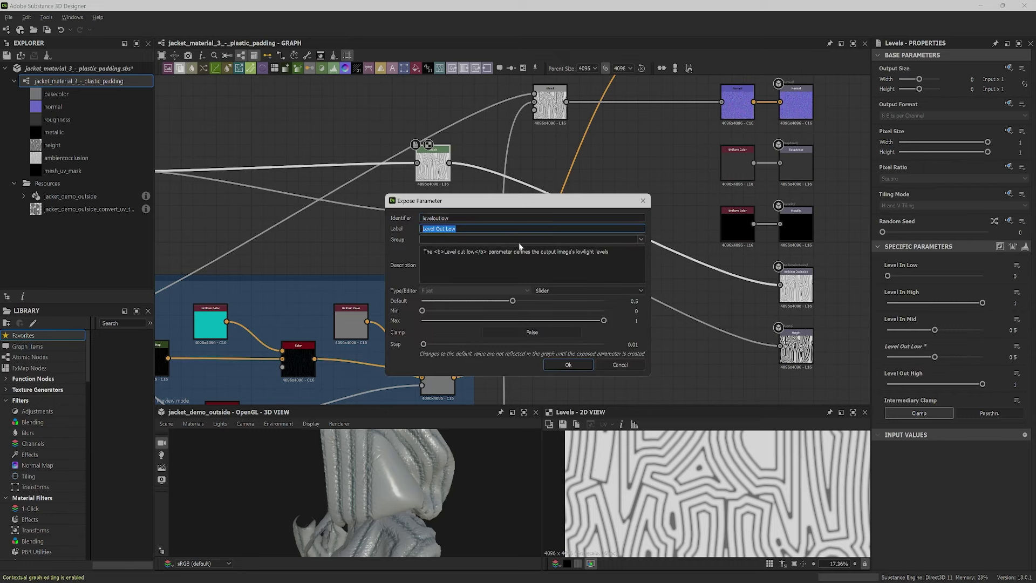
pyautogui.write('AO Amount')
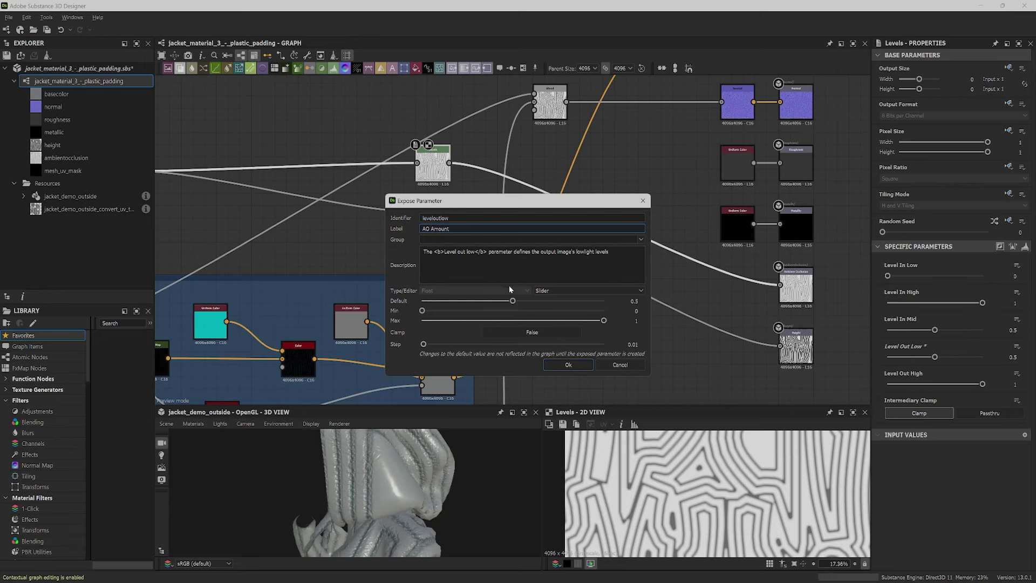
# Step: Raise Level Out High to 1 and expose it as a graph input labelled 'Puffiness'
pyautogui.click(569, 366)
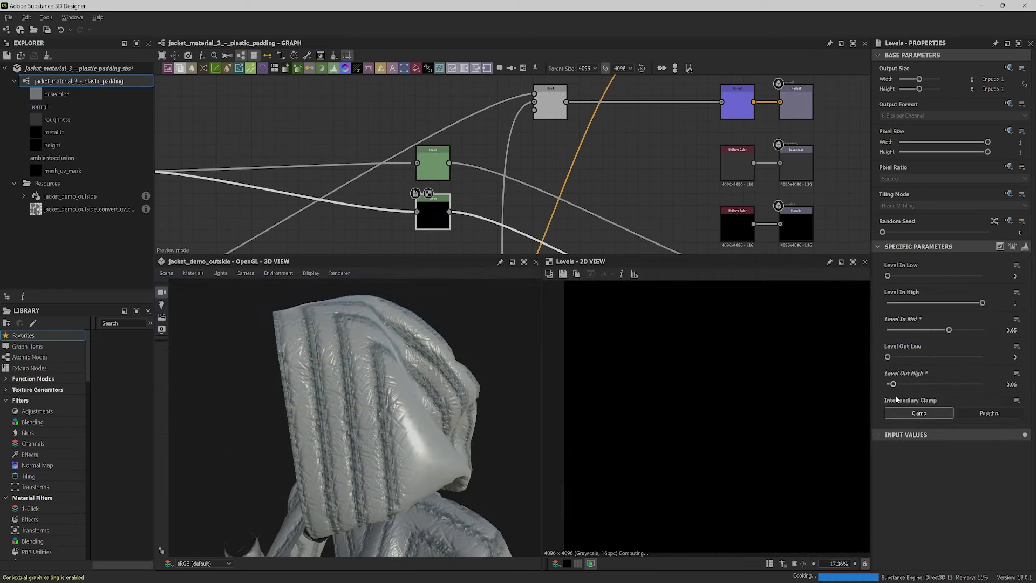
pyautogui.moveTo(909, 384); pyautogui.dragTo(1009, 391)
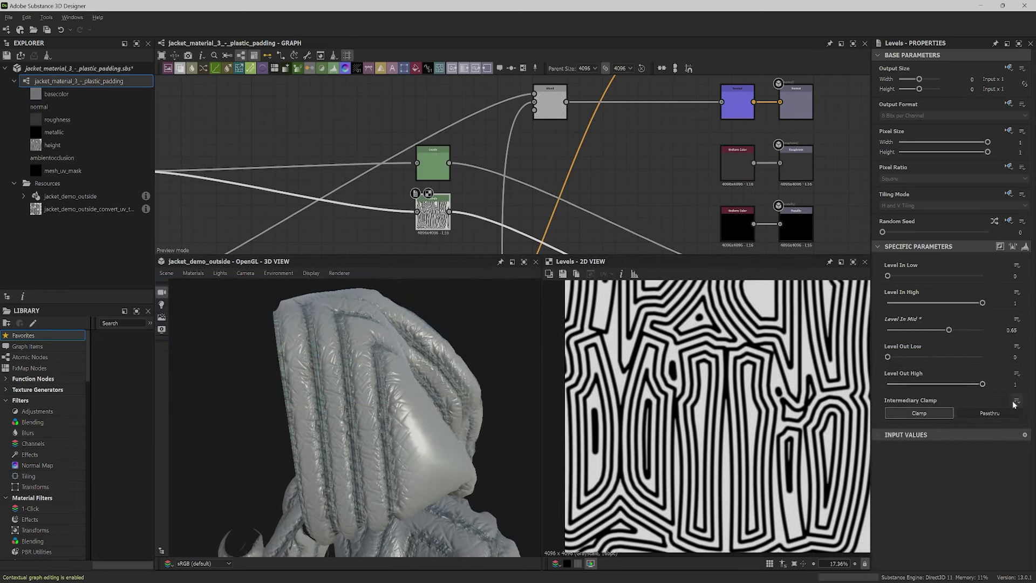
pyautogui.click(1017, 373)
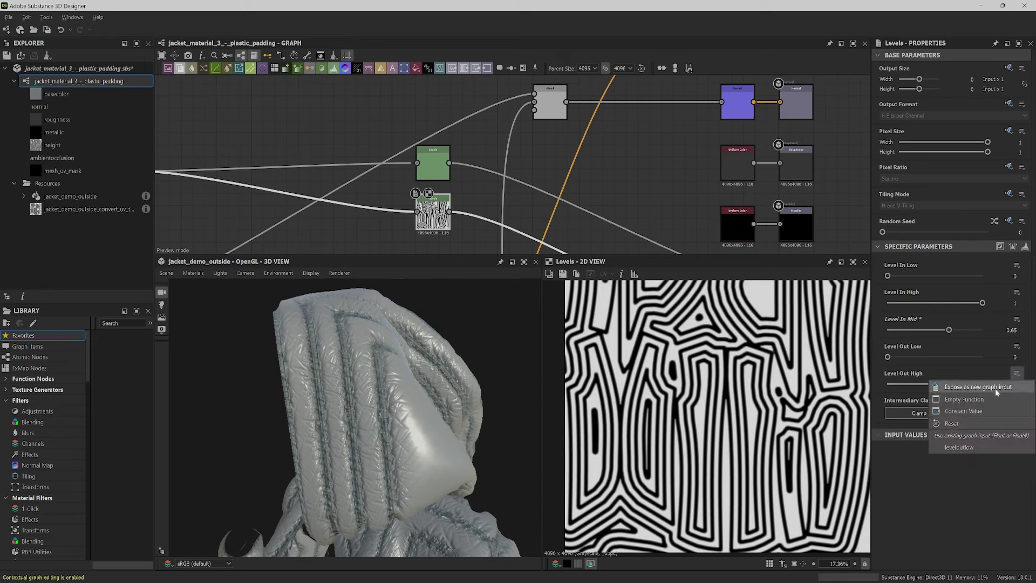
pyautogui.click(995, 387)
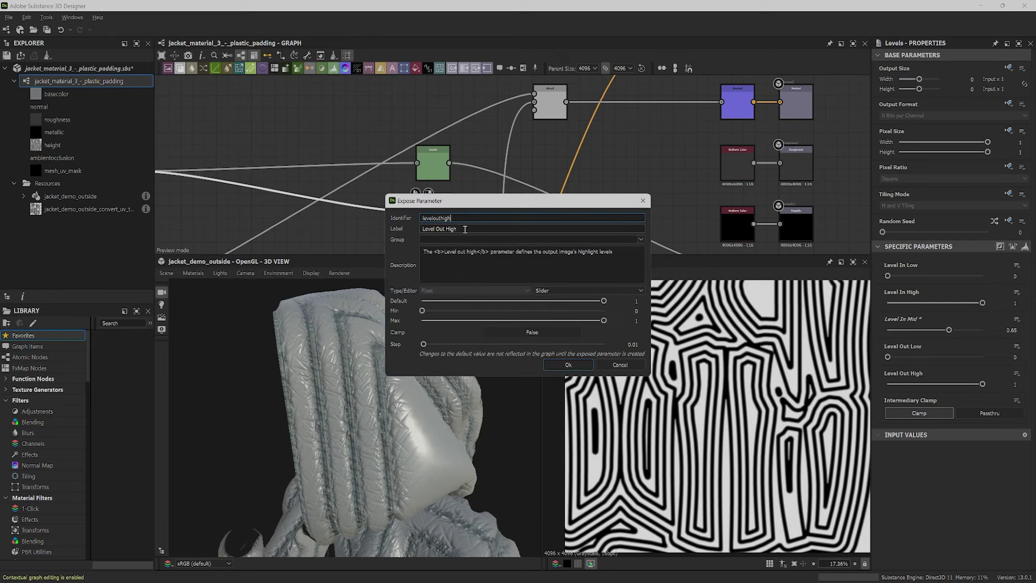
pyautogui.moveTo(465, 228); pyautogui.dragTo(422, 230)
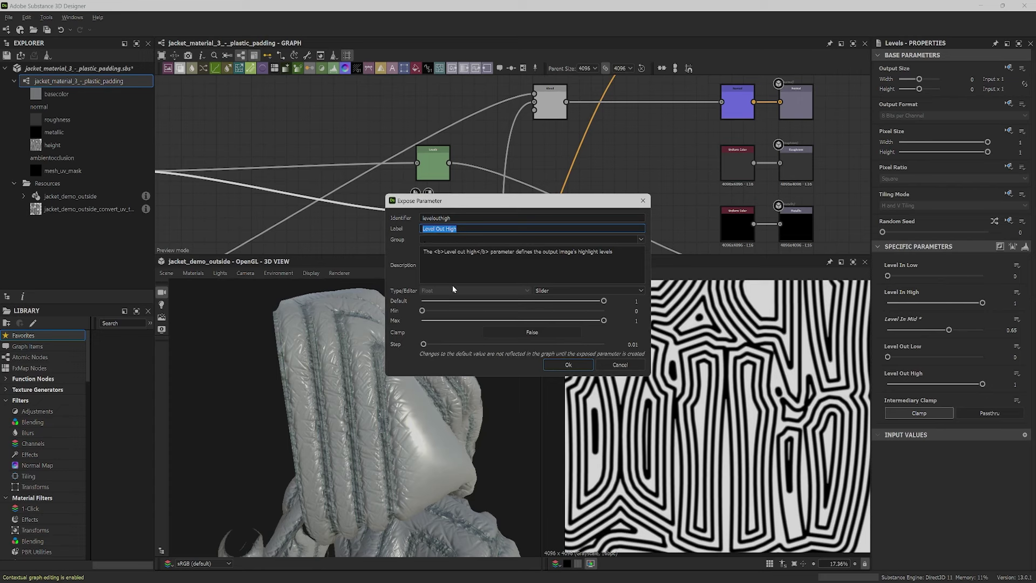
pyautogui.write('Heiht')
pyautogui.doubleClick(431, 228)
pyautogui.write('Puffine')
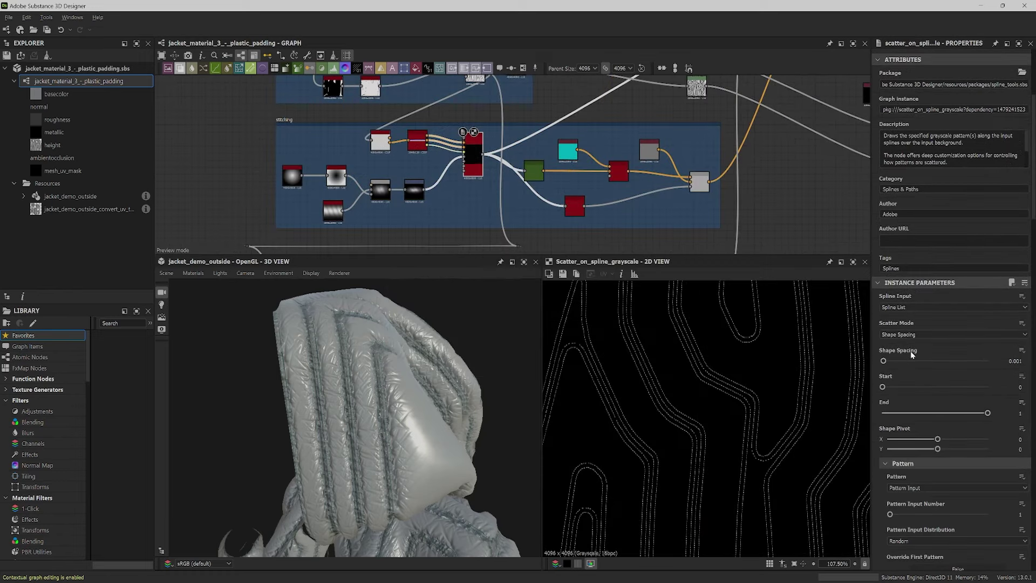
# Step: Expose the scatter's Shape Spacing, Duplicates Amount and Offset as graph inputs
pyautogui.click(1023, 351)
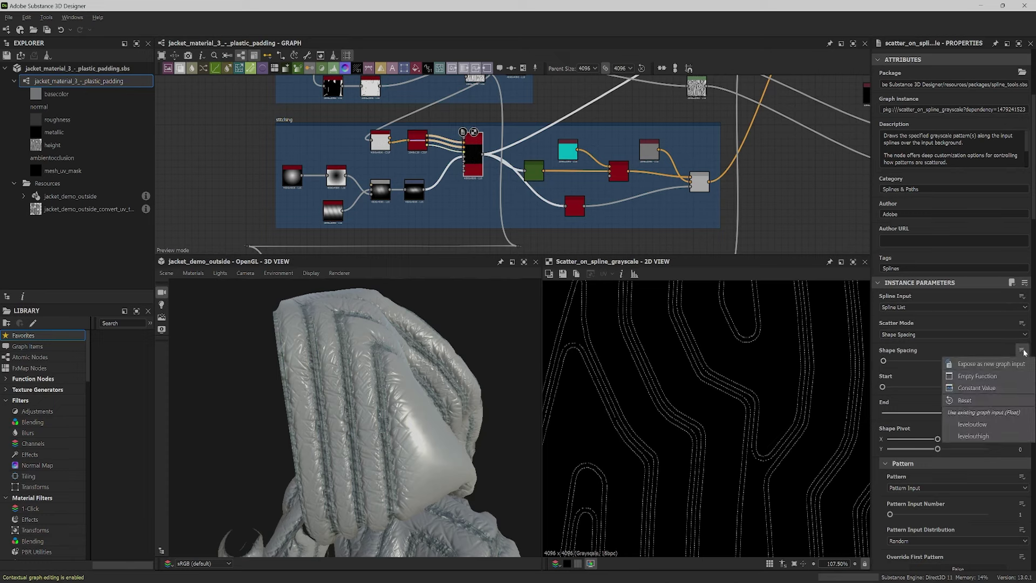
pyautogui.click(1000, 363)
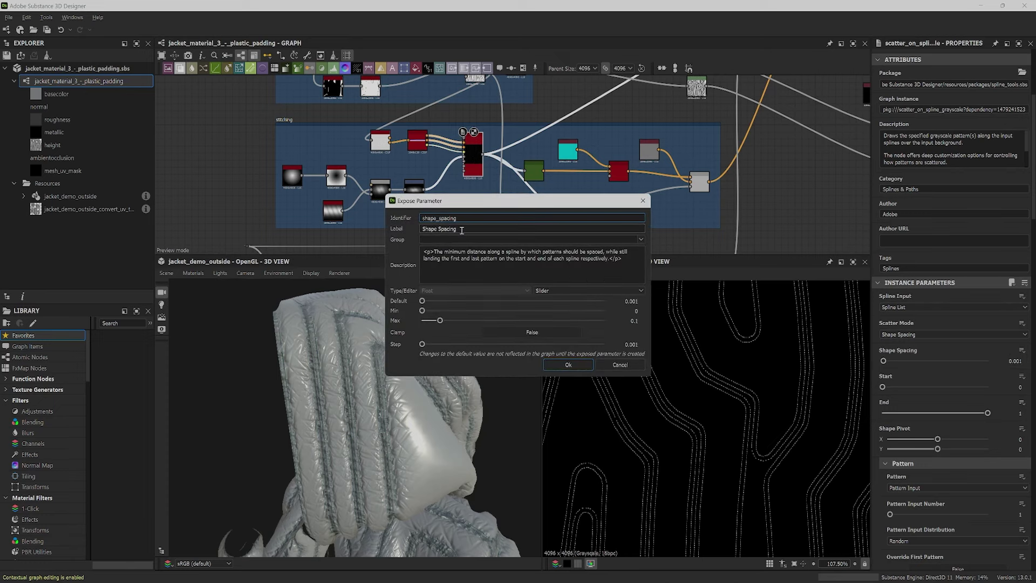
pyautogui.click(462, 230)
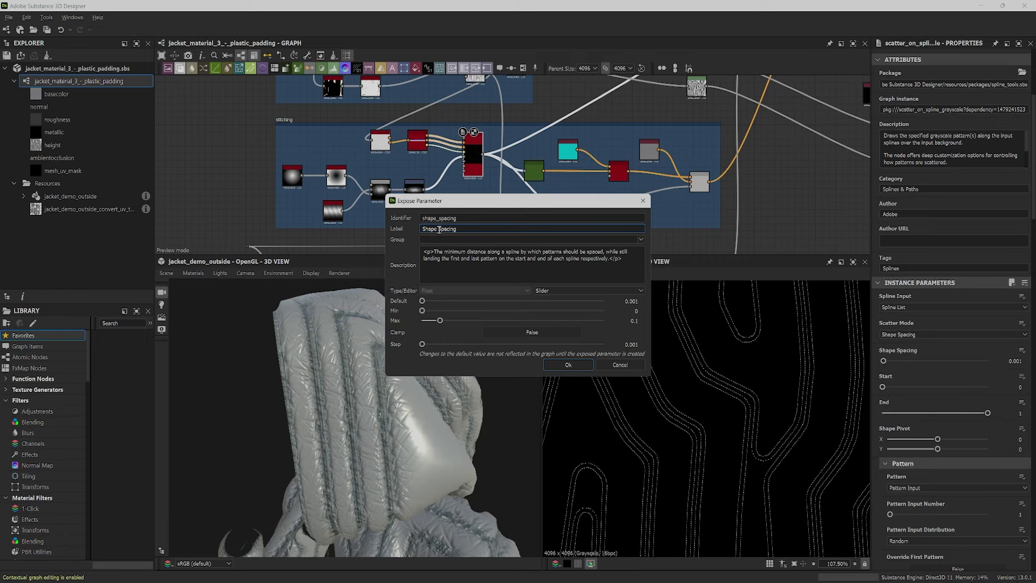
pyautogui.press('Return')
pyautogui.scroll(-5, 1015, 345)
pyautogui.click(1022, 350)
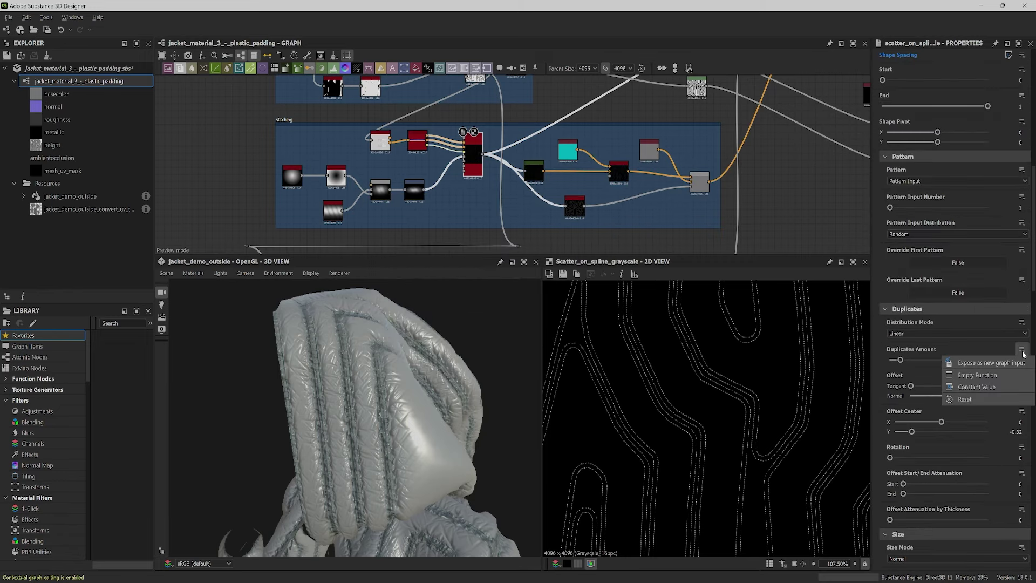
pyautogui.click(991, 363)
pyautogui.click(470, 222)
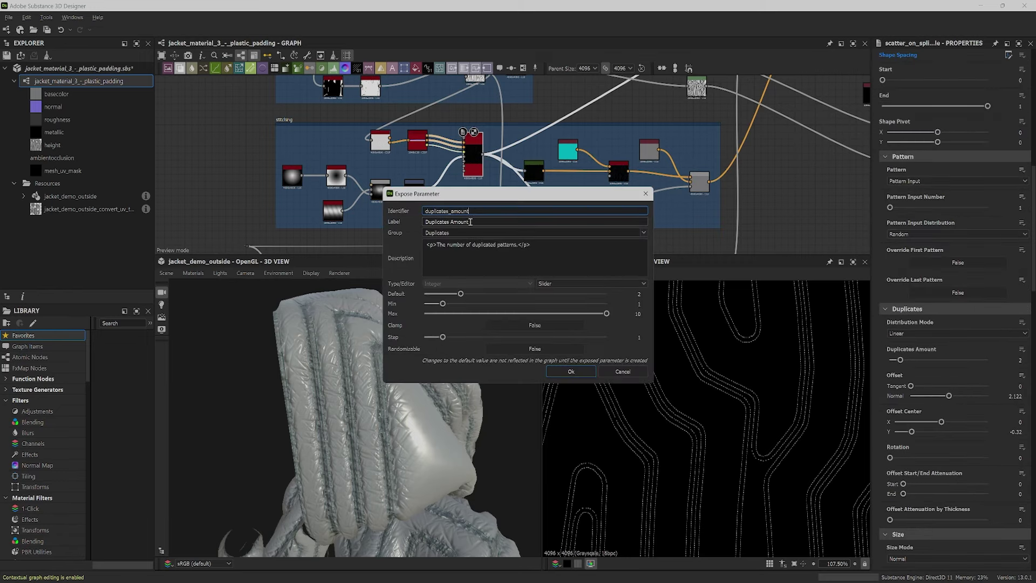
pyautogui.press('Return')
pyautogui.click(1022, 363)
pyautogui.click(991, 375)
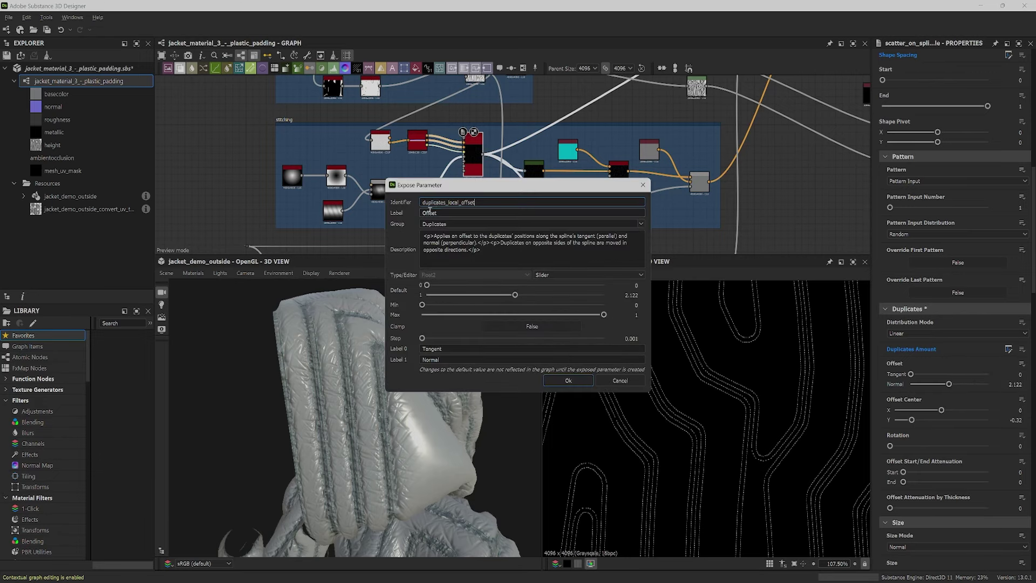
pyautogui.press('Return')
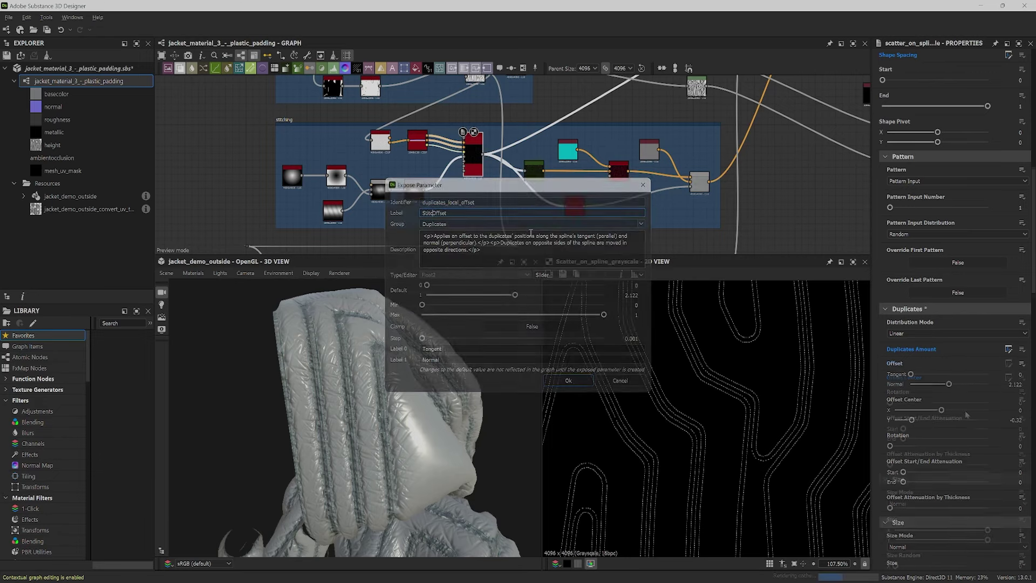
# Step: Expose the scatter's Scale as a graph input labelled 'Stitch Size'
pyautogui.scroll(-5, 957, 399)
pyautogui.click(1023, 365)
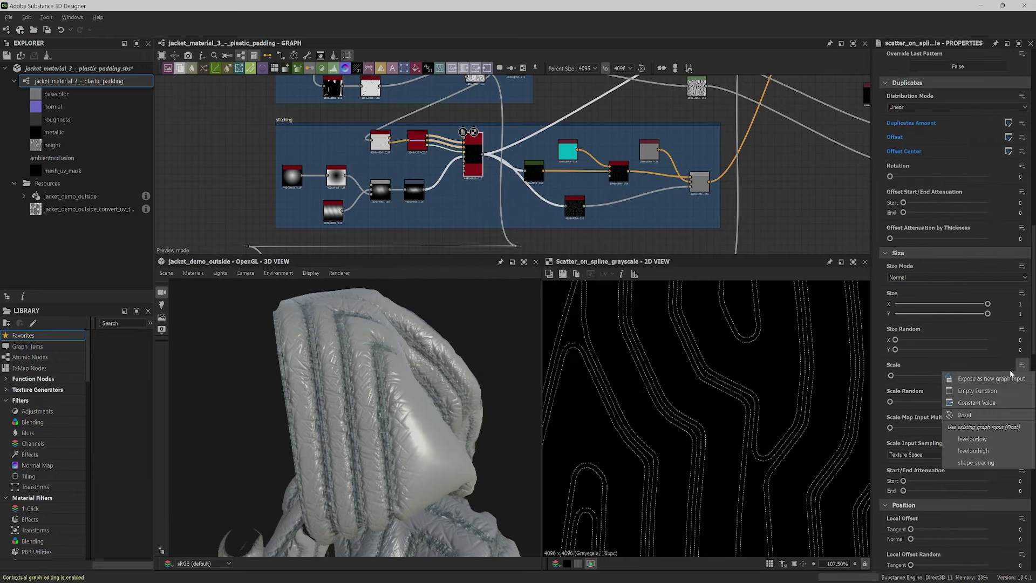
pyautogui.click(991, 378)
pyautogui.press('Tab')
pyautogui.write('Stitching')
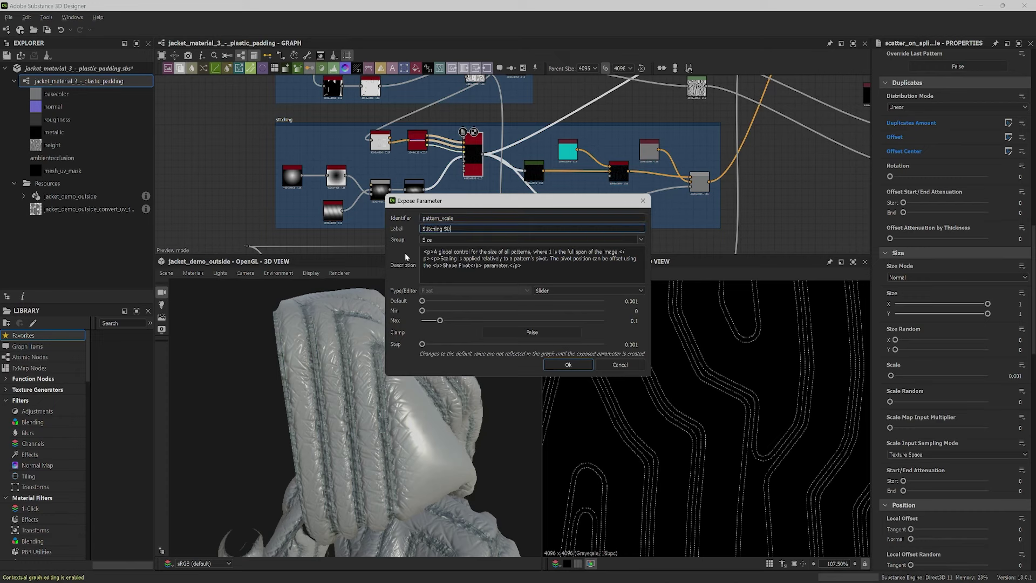
pyautogui.write(' Size')
pyautogui.click(443, 229)
pyautogui.press('BackSpace')
pyautogui.press('BackSpace')
pyautogui.press('BackSpace')
pyautogui.click(568, 364)
# Step: Expose the cyan and grey Uniform Color output colours as 'Stitching' and 'Fabric' colour inputs
pyautogui.click(568, 151)
pyautogui.click(1025, 246)
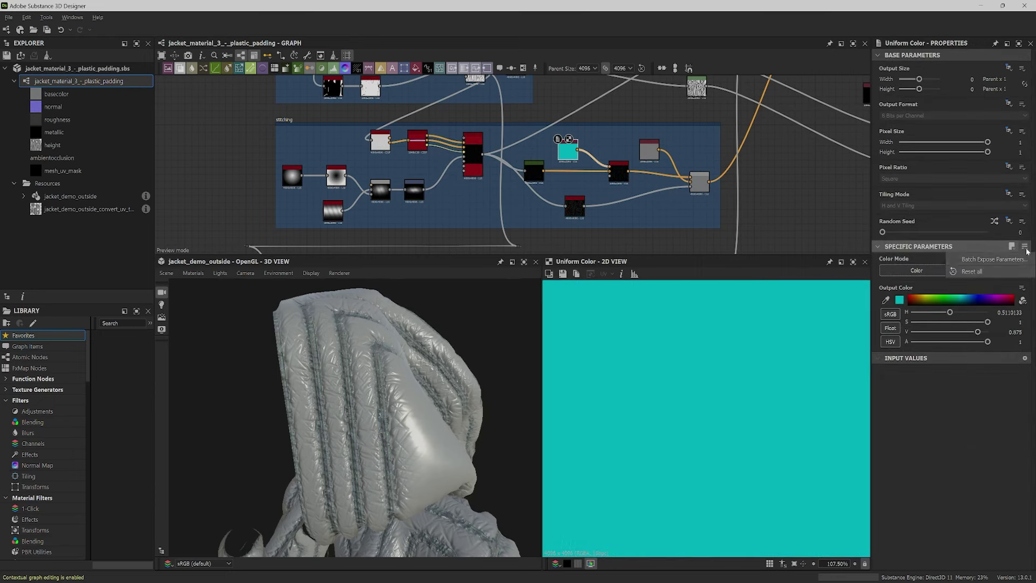
pyautogui.click(981, 402)
pyautogui.click(1022, 287)
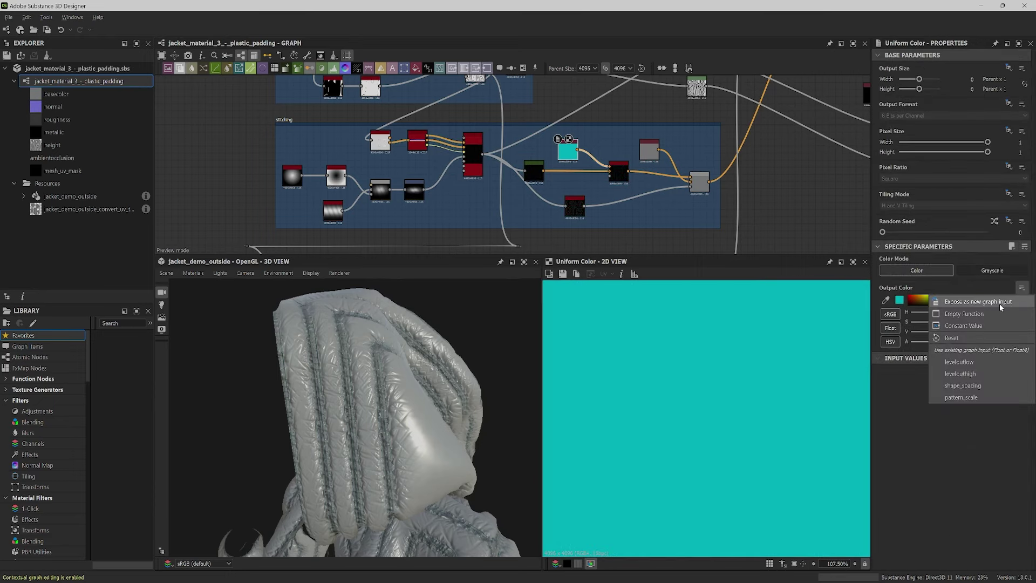
pyautogui.click(1003, 303)
pyautogui.doubleClick(430, 226)
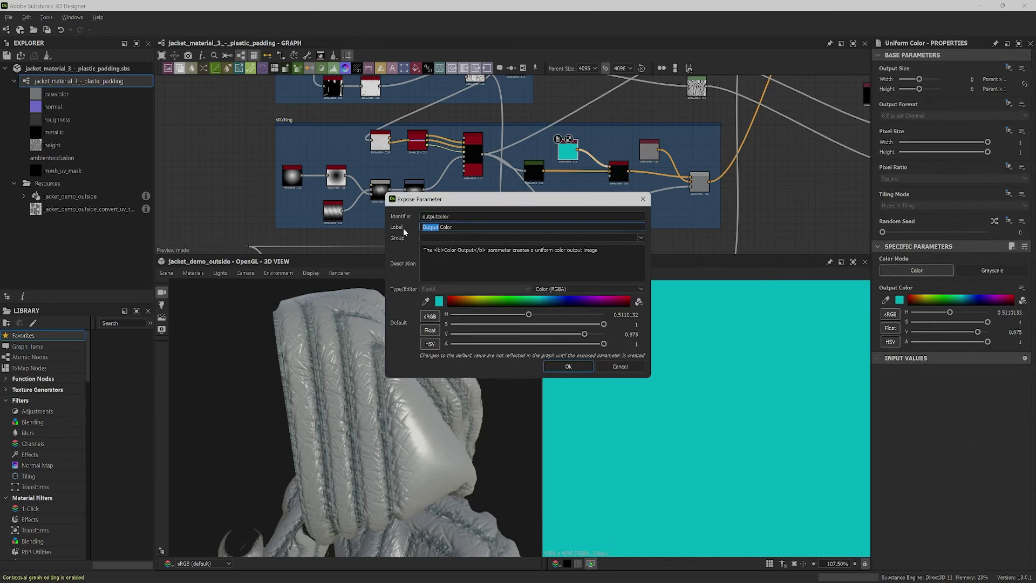
pyautogui.write('Stitching')
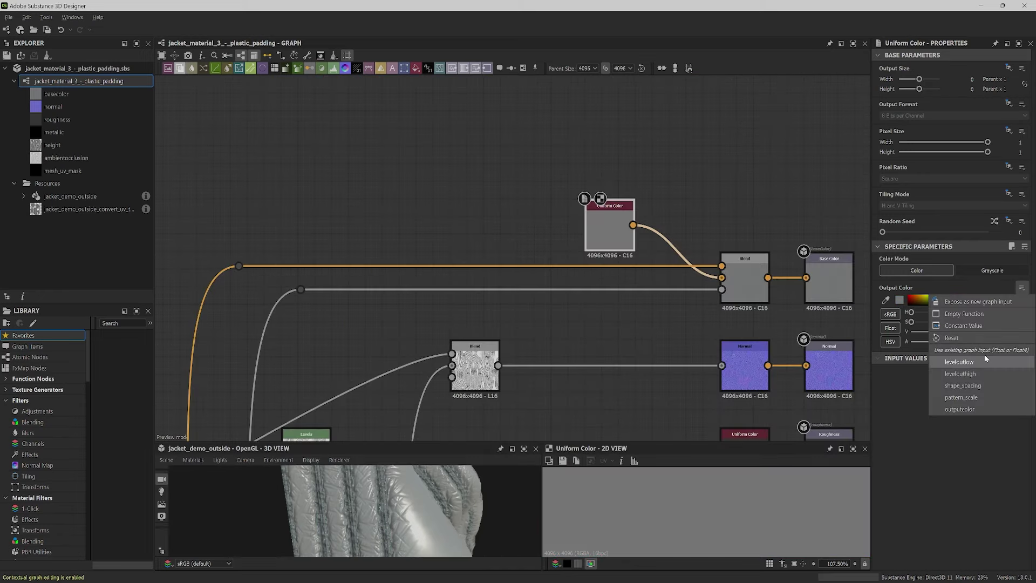
pyautogui.click(996, 302)
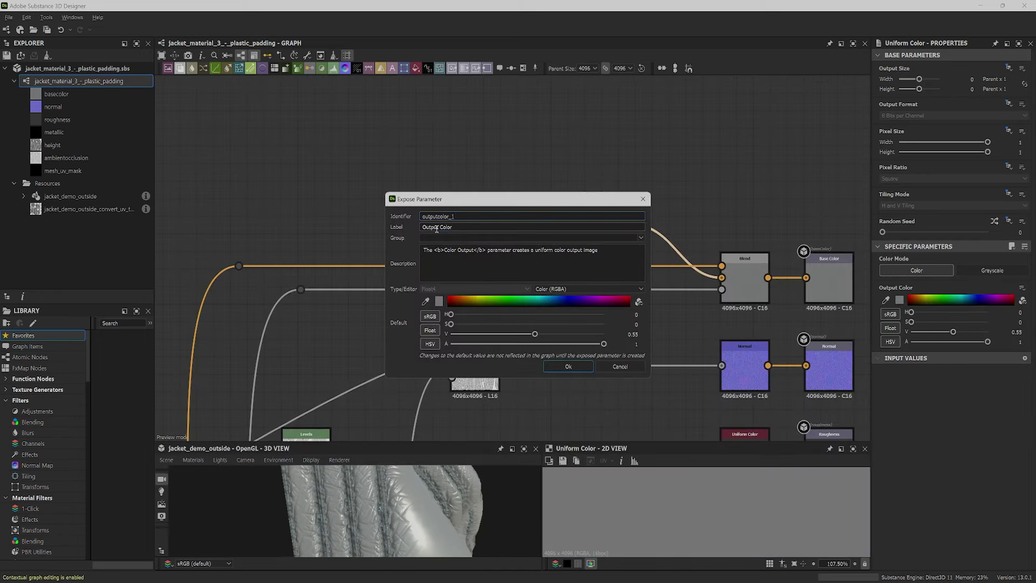
pyautogui.doubleClick(431, 227)
pyautogui.write('Fabric')
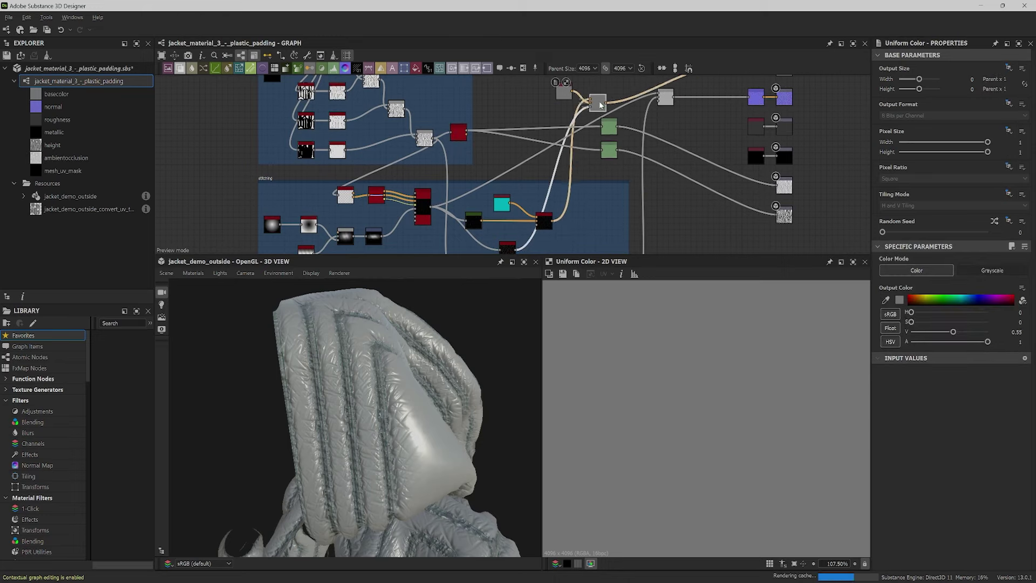
# Step: Narrow the Stitching frame and move the Uniform Color and Blend nodes toward the outputs
pyautogui.moveTo(628, 214); pyautogui.dragTo(571, 215)
pyautogui.moveTo(605, 256); pyautogui.dragTo(606, 443)
pyautogui.moveTo(645, 223); pyautogui.dragTo(631, 340, button='middle')
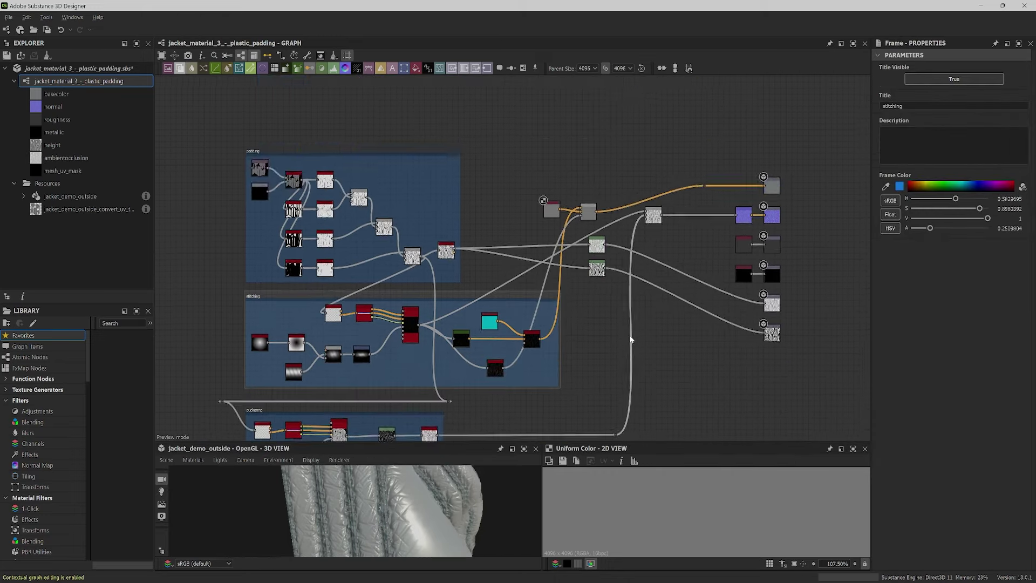
pyautogui.scroll(3, 632, 303)
pyautogui.moveTo(599, 279); pyautogui.dragTo(556, 325, button='middle')
pyautogui.moveTo(551, 217); pyautogui.dragTo(427, 156)
pyautogui.moveTo(522, 195); pyautogui.dragTo(604, 130)
# Step: Delete the old base-colour dot and connect the Blend directly to the Base Color output
pyautogui.click(713, 143)
pyautogui.press('Delete')
pyautogui.moveTo(674, 143); pyautogui.dragTo(707, 140)
pyautogui.click(667, 98)
pyautogui.moveTo(634, 131); pyautogui.dragTo(634, 110)
pyautogui.moveTo(712, 136); pyautogui.dragTo(782, 144)
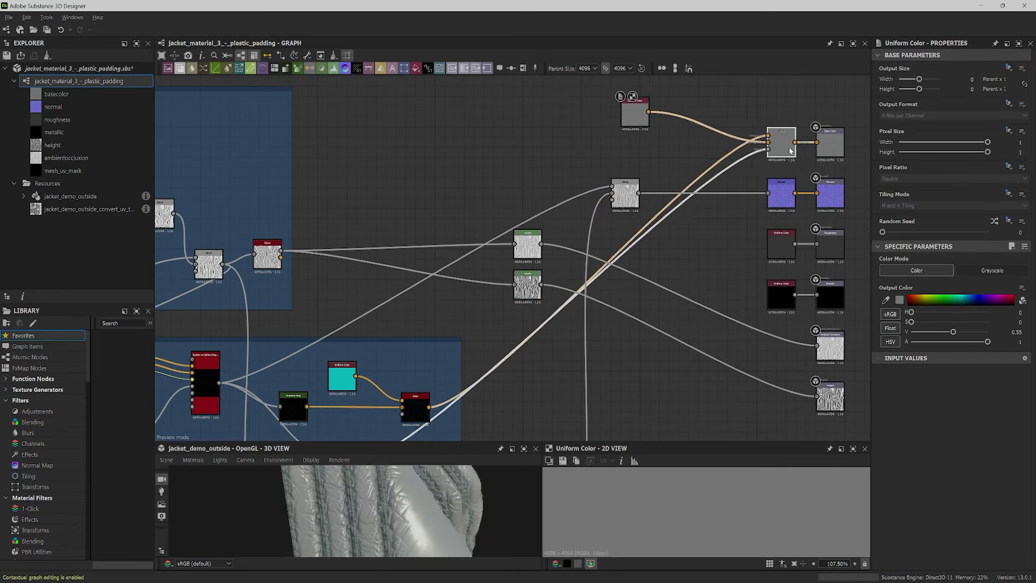
pyautogui.moveTo(635, 111); pyautogui.dragTo(704, 111)
# Step: Add dot nodes on the orange wire and the Histogram Scan–Blend wire
pyautogui.moveTo(650, 233); pyautogui.dragTo(624, 195, button='middle')
pyautogui.keyDown('alt'); pyautogui.moveTo(619, 190); pyautogui.dragTo(463, 98); pyautogui.keyUp('alt')
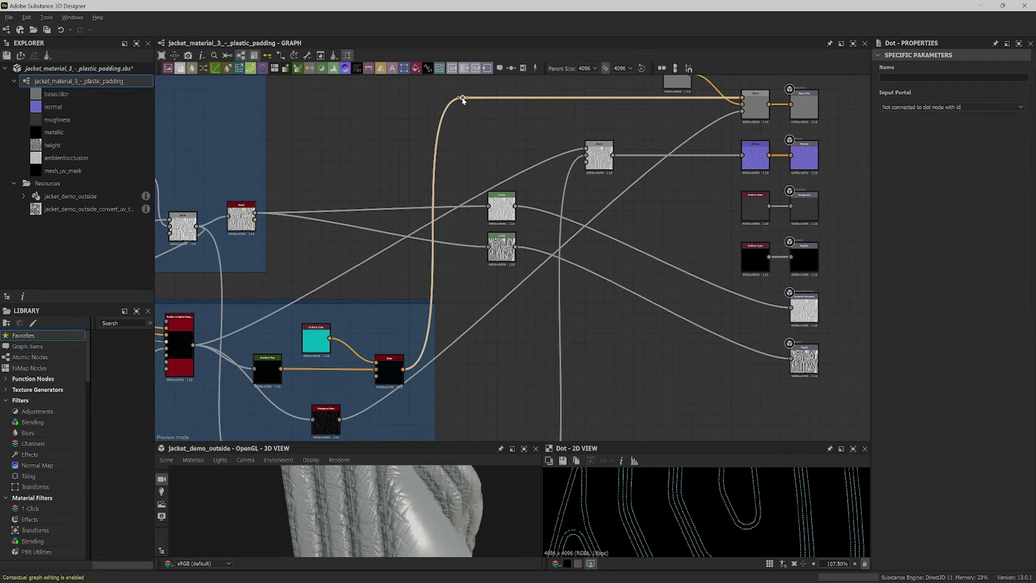
pyautogui.keyDown('alt'); pyautogui.moveTo(610, 207); pyautogui.dragTo(498, 108); pyautogui.keyUp('alt')
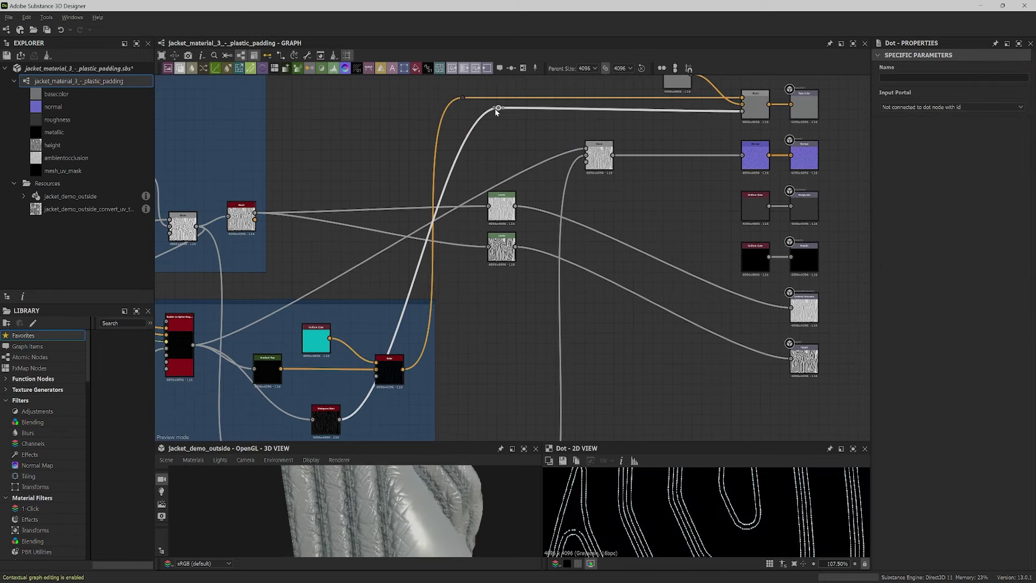
pyautogui.keyDown('alt'); pyautogui.moveTo(414, 282); pyautogui.dragTo(449, 357); pyautogui.keyUp('alt')
# Step: Set the puckering Levels' Level In Low to 0.68 and High to 0.22, exposing Level In Low as 'Puckering Spread'
pyautogui.click(450, 356)
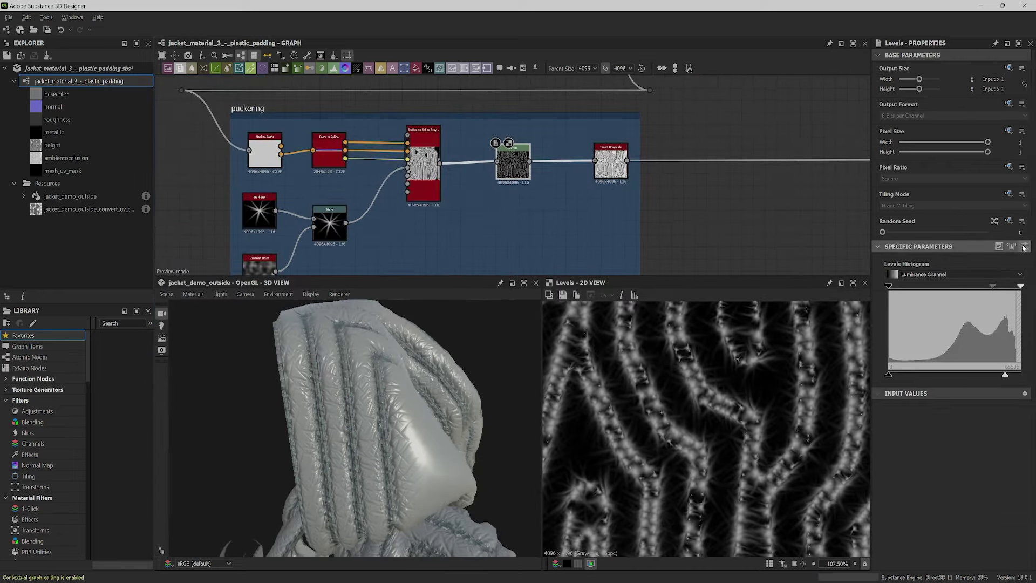
pyautogui.click(1026, 246)
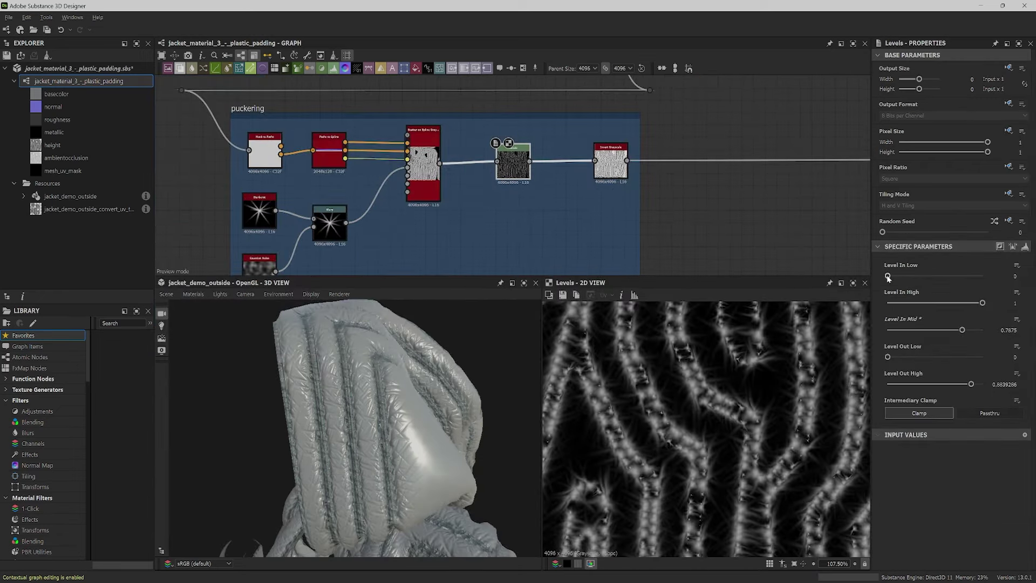
pyautogui.moveTo(888, 277)
pyautogui.mouseDown()
pyautogui.moveTo(959, 277)
pyautogui.moveTo(884, 284)
pyautogui.mouseUp()
pyautogui.moveTo(984, 304)
pyautogui.mouseDown()
pyautogui.moveTo(910, 311)
pyautogui.moveTo(1003, 303)
pyautogui.mouseUp()
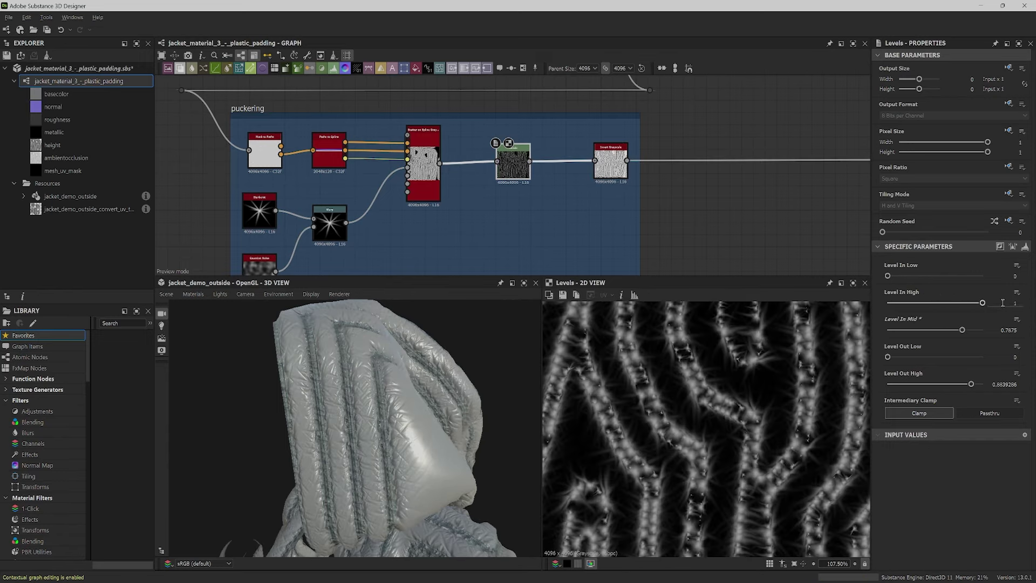
pyautogui.click(1017, 266)
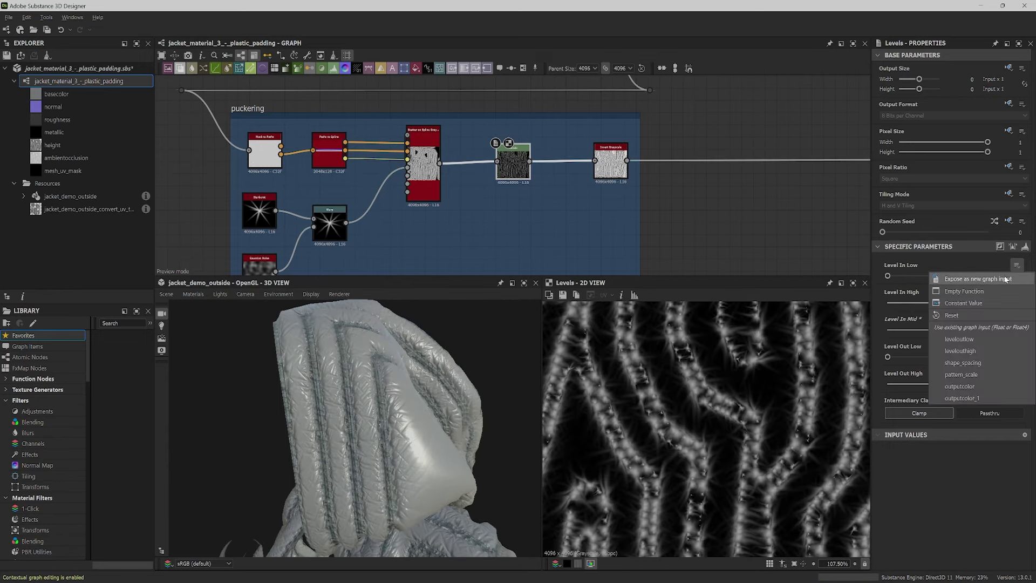
pyautogui.click(1004, 278)
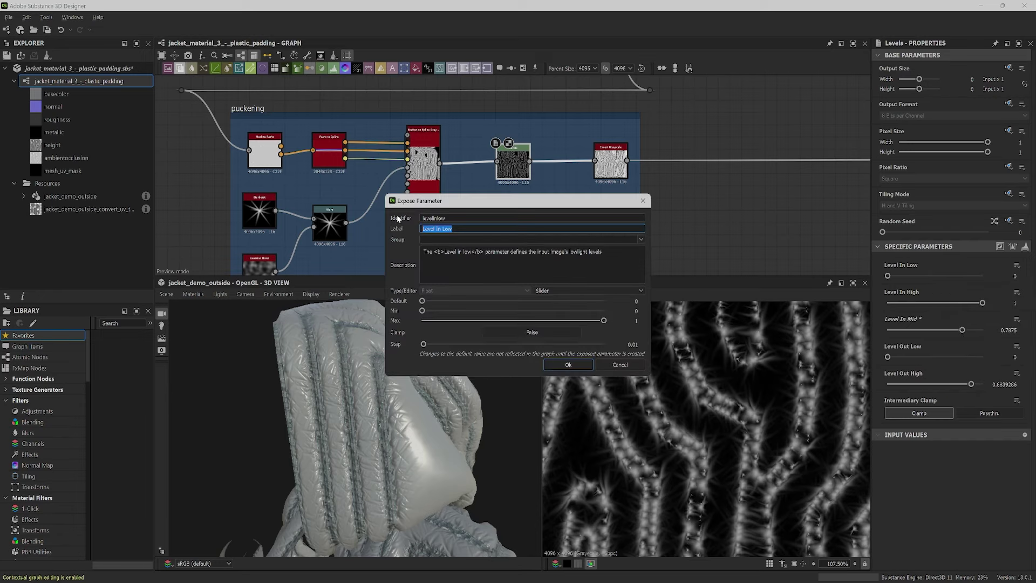
pyautogui.write('Puckering Spread')
pyautogui.click(581, 365)
# Step: Adjust Level Out High and expose it as a graph input labelled 'Puckering Amount'
pyautogui.moveTo(971, 373); pyautogui.dragTo(994, 367)
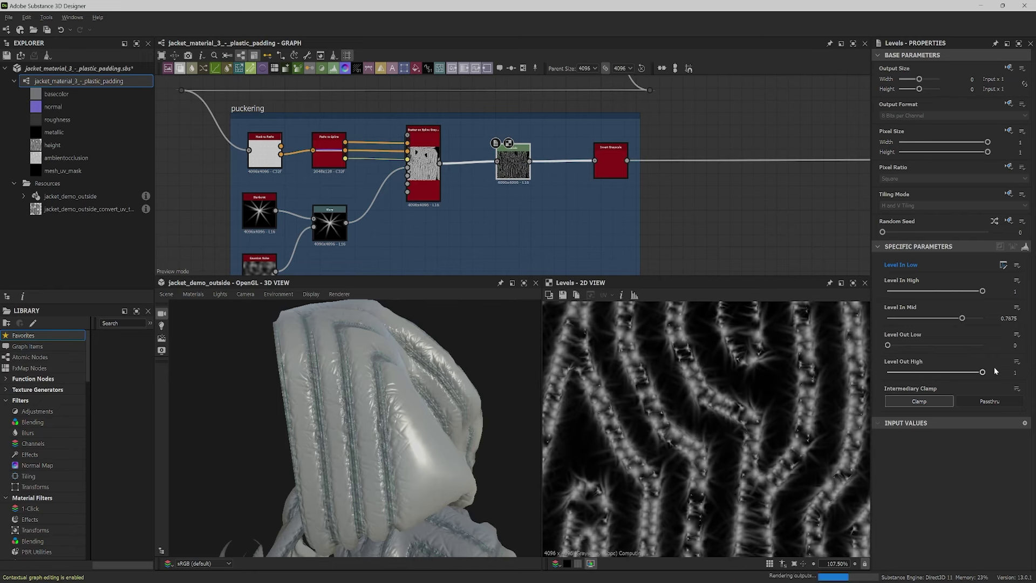
pyautogui.click(1017, 364)
pyautogui.click(950, 375)
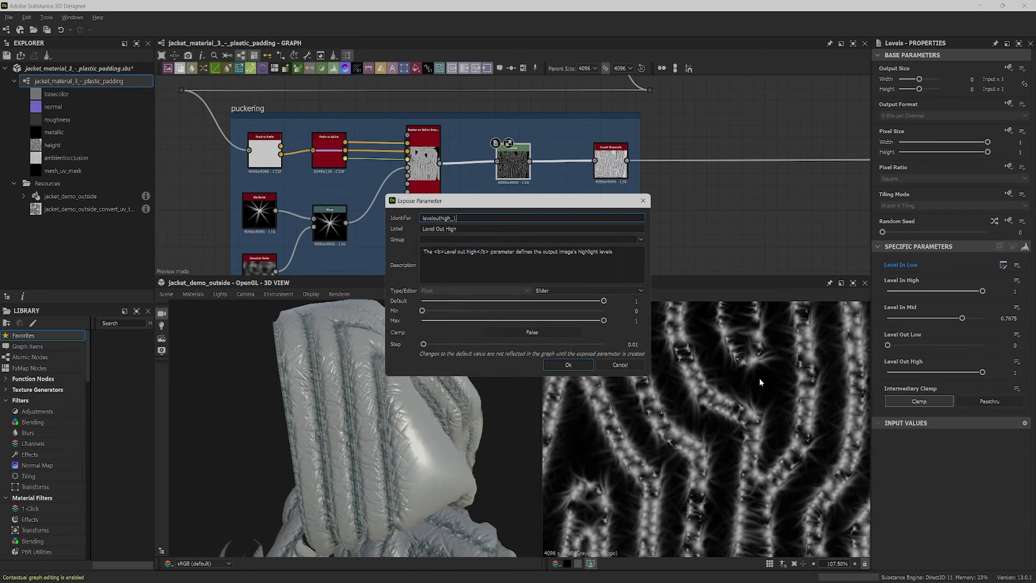
pyautogui.moveTo(457, 229); pyautogui.dragTo(405, 239)
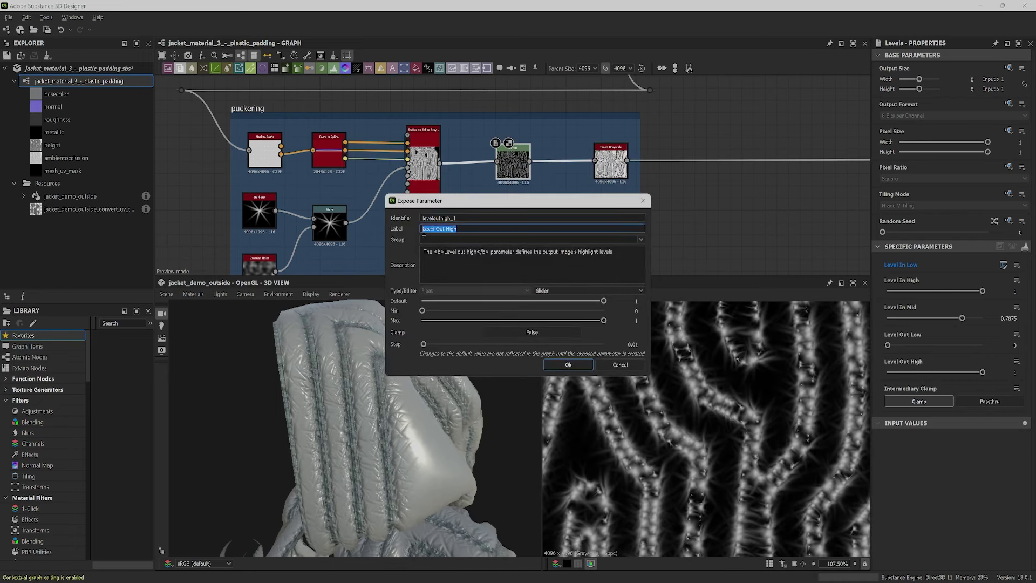
pyautogui.write('Puckering Amount')
# Step: Expose the normal intensity as a graph input labelled 'Normal Intensity'
pyautogui.click(568, 365)
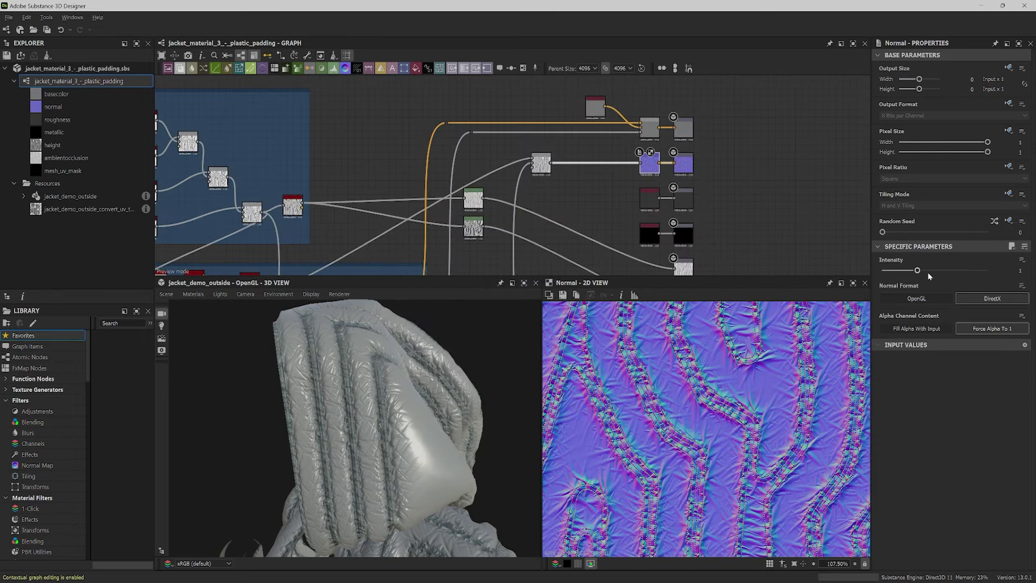
pyautogui.click(1024, 261)
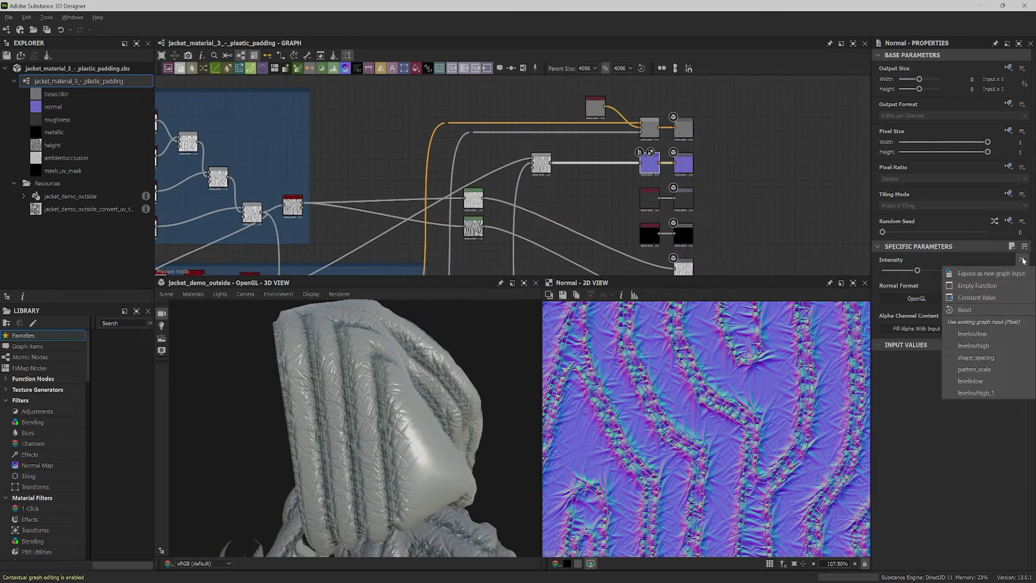
pyautogui.click(991, 274)
pyautogui.doubleClick(432, 229)
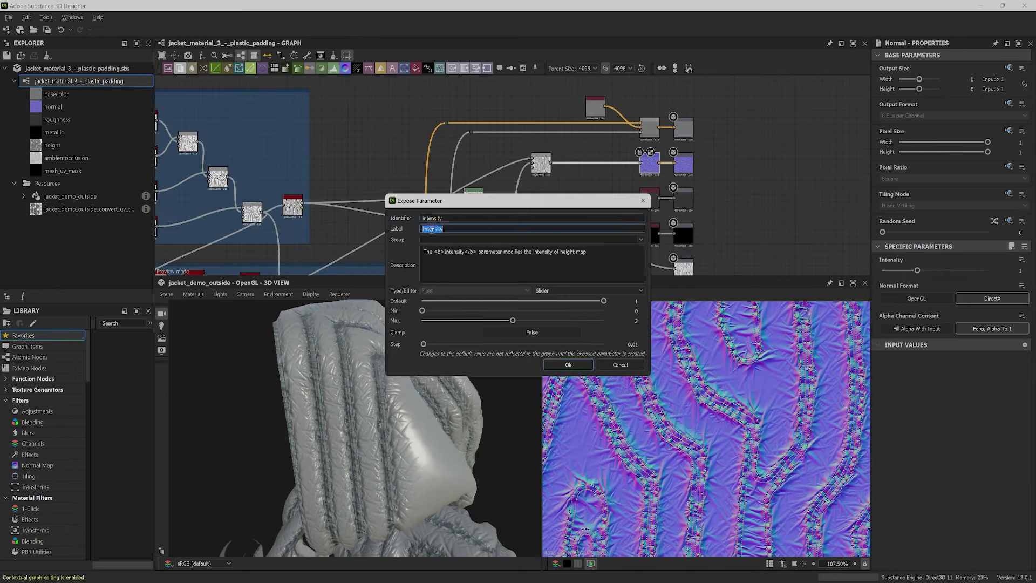
pyautogui.press('Home')
pyautogui.write('Norml')
pyautogui.press('BackSpace')
pyautogui.press('BackSpace')
pyautogui.write('al')
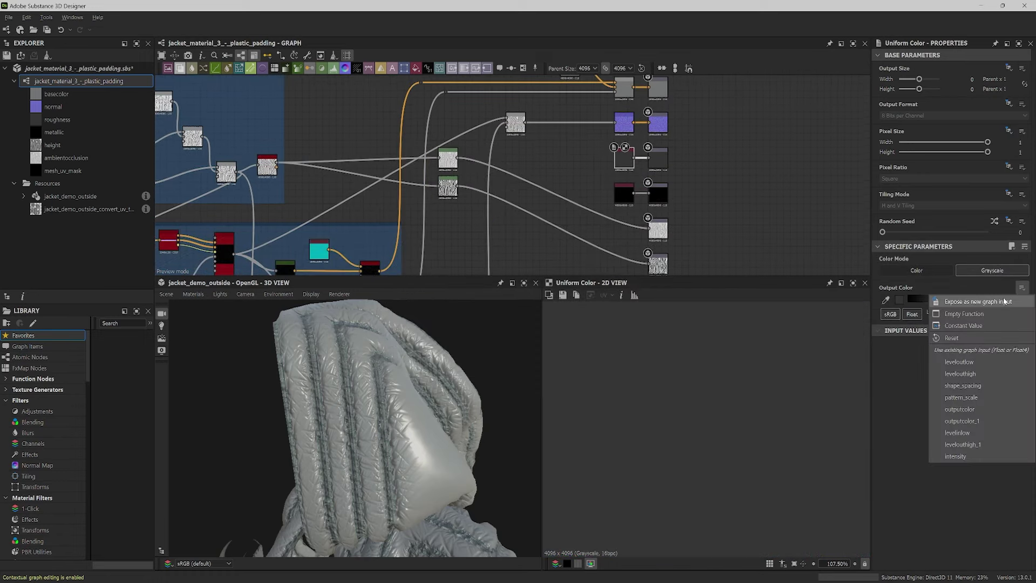
# Step: Expose the two Uniform Color output colours as 'Roughness' and 'Metallic' graph inputs
pyautogui.click(934, 301)
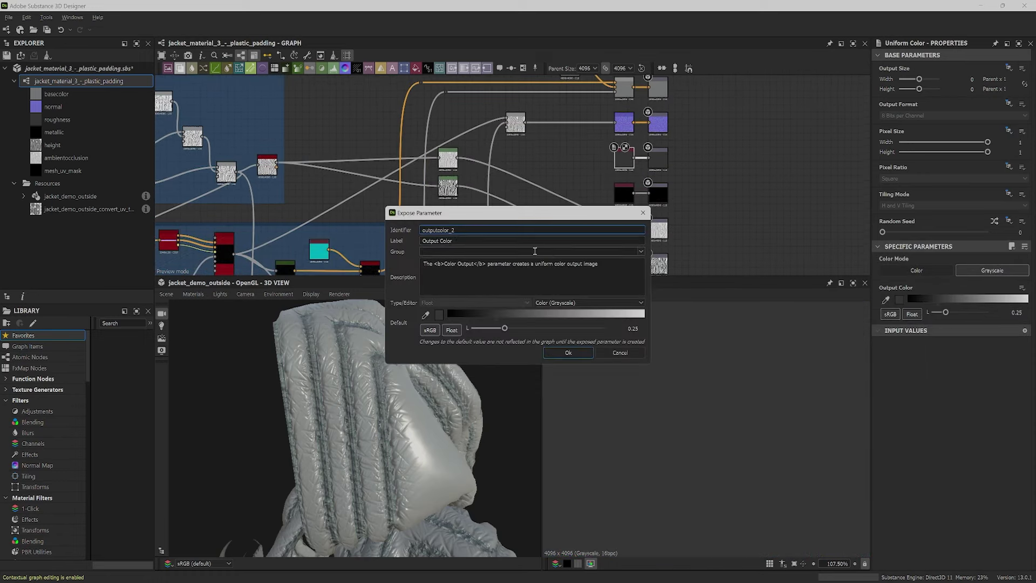
pyautogui.moveTo(464, 241); pyautogui.dragTo(410, 242)
pyautogui.write('Roughnes')
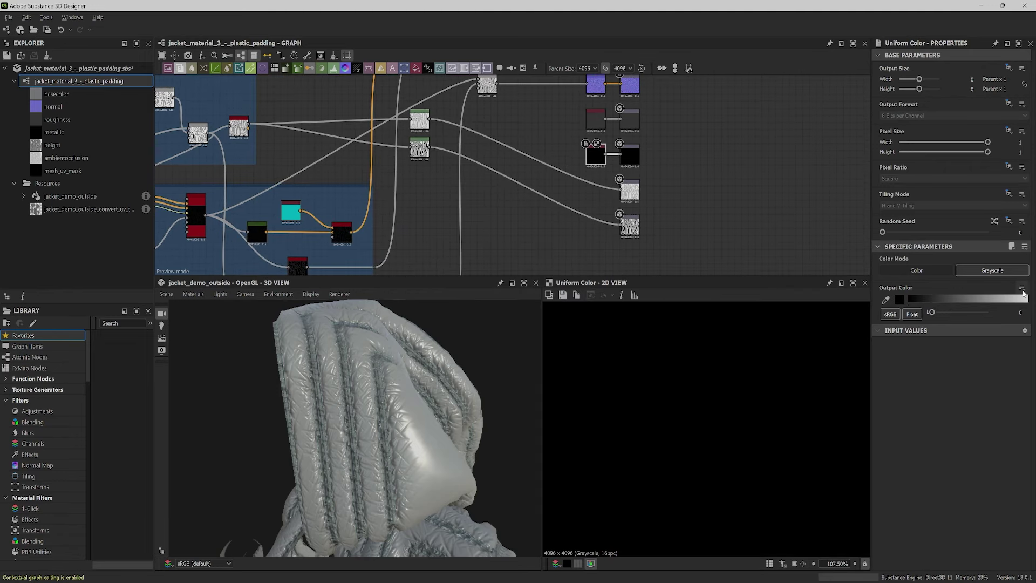
pyautogui.click(1022, 290)
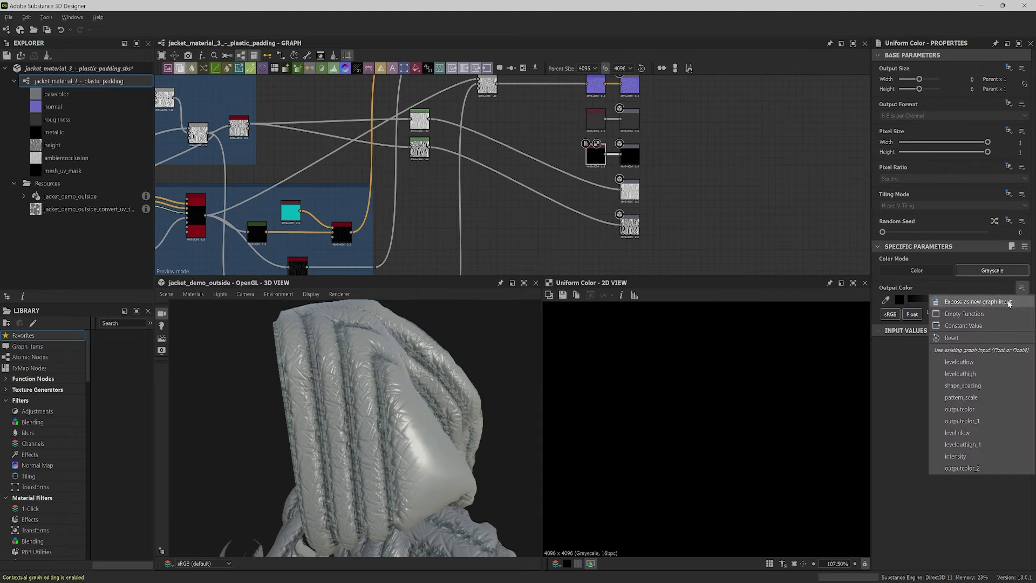
pyautogui.click(934, 301)
pyautogui.moveTo(462, 244); pyautogui.dragTo(410, 243)
pyautogui.write('M')
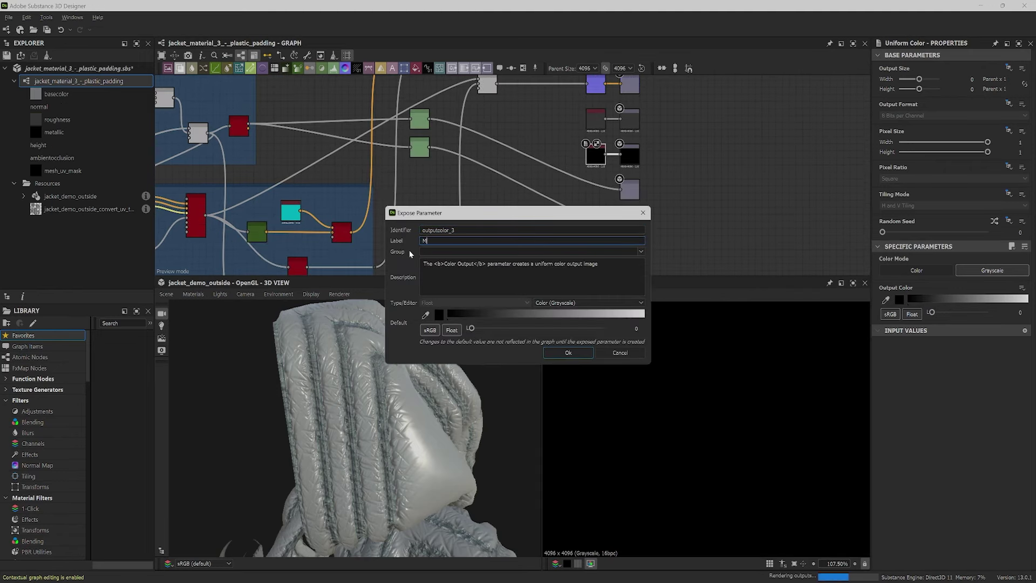
pyautogui.write('etallic')
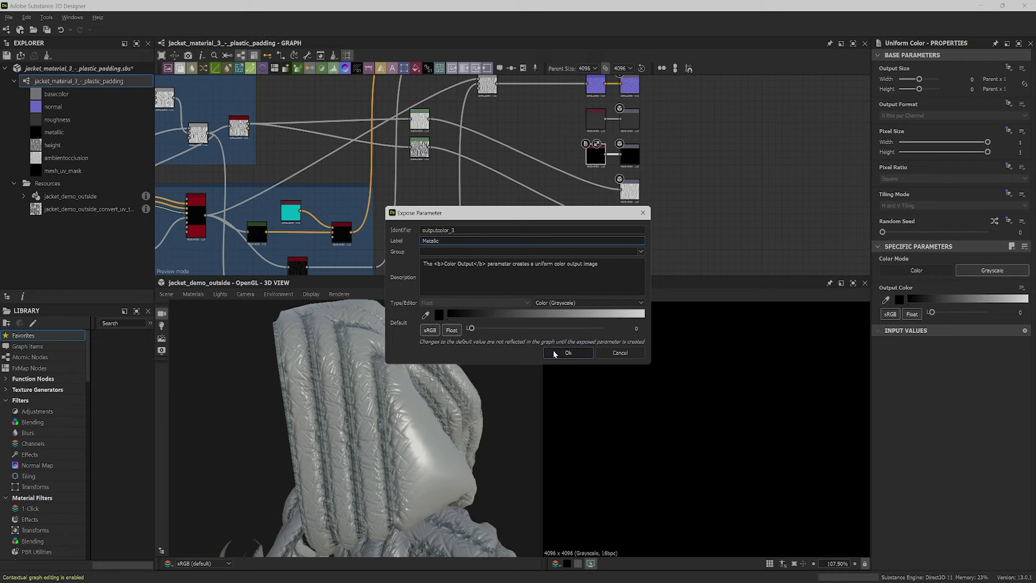
pyautogui.click(561, 353)
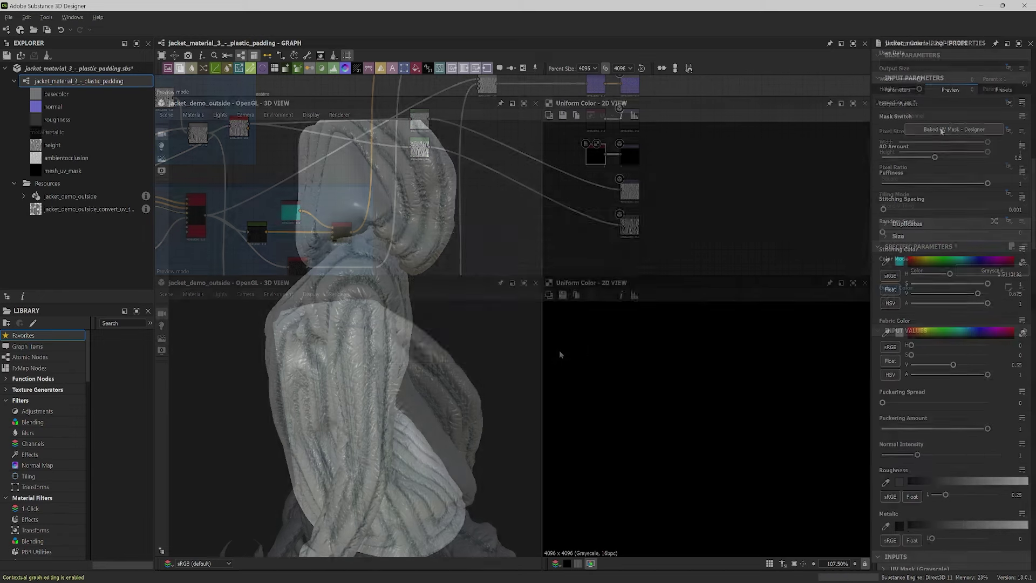
# Step: Test AO Amount, raise stitching duplicates from 2 to 5, and tweak then reset the stitching offset
pyautogui.moveTo(893, 162); pyautogui.dragTo(896, 186)
pyautogui.hotkey('ctrl', 'z')
pyautogui.hotkey('ctrl', 'z')
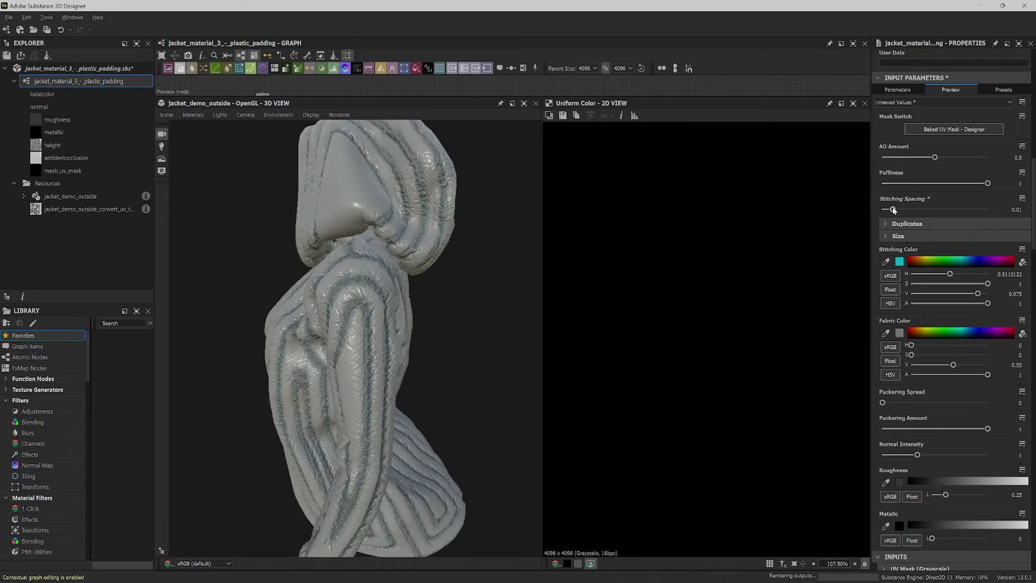
pyautogui.click(912, 224)
pyautogui.moveTo(900, 248); pyautogui.dragTo(951, 274)
pyautogui.scroll(5, 432, 302)
pyautogui.moveTo(949, 284); pyautogui.dragTo(981, 311)
pyautogui.hotkey('ctrl', 'z')
pyautogui.hotkey('ctrl', 'z')
pyautogui.hotkey('ctrl', 'z')
pyautogui.moveTo(912, 320); pyautogui.dragTo(959, 320)
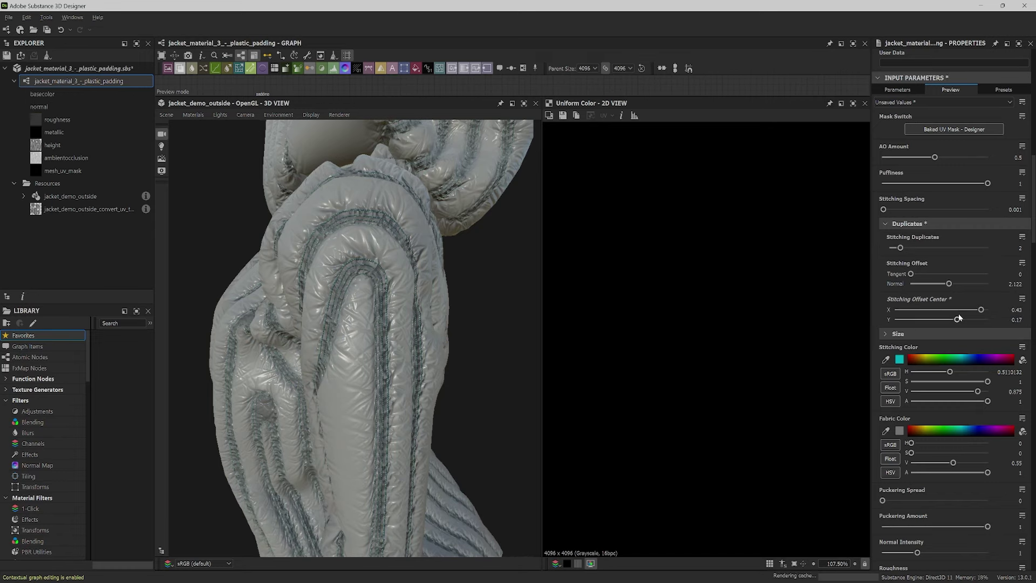
pyautogui.click(1022, 299)
# Step: Make the stitching red and try a few different fabric colour hues
pyautogui.click(998, 312)
pyautogui.scroll(-3, 970, 352)
pyautogui.moveTo(965, 221); pyautogui.dragTo(956, 215)
pyautogui.click(912, 219)
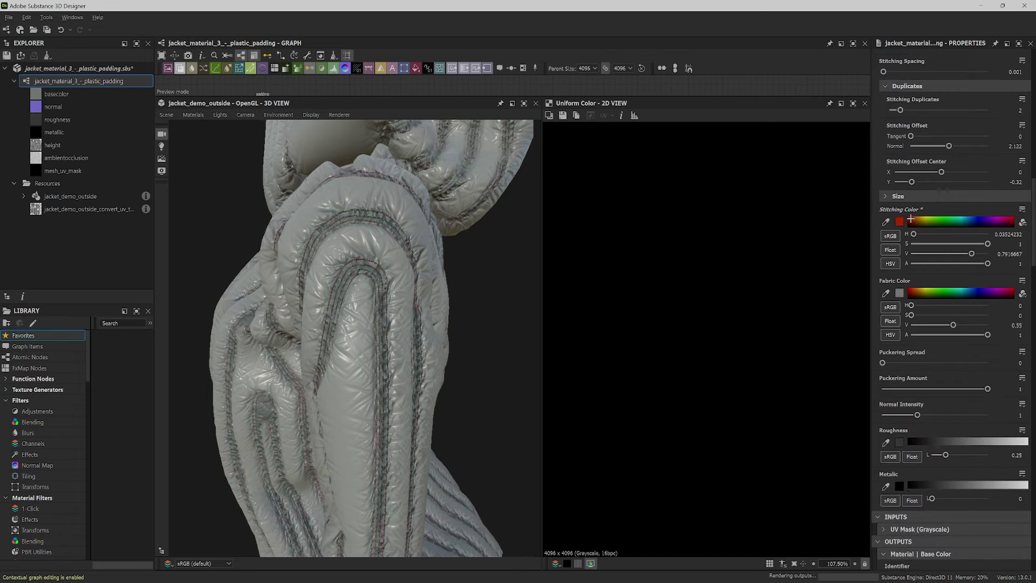
pyautogui.scroll(-1, 961, 243)
pyautogui.click(960, 241)
pyautogui.click(943, 244)
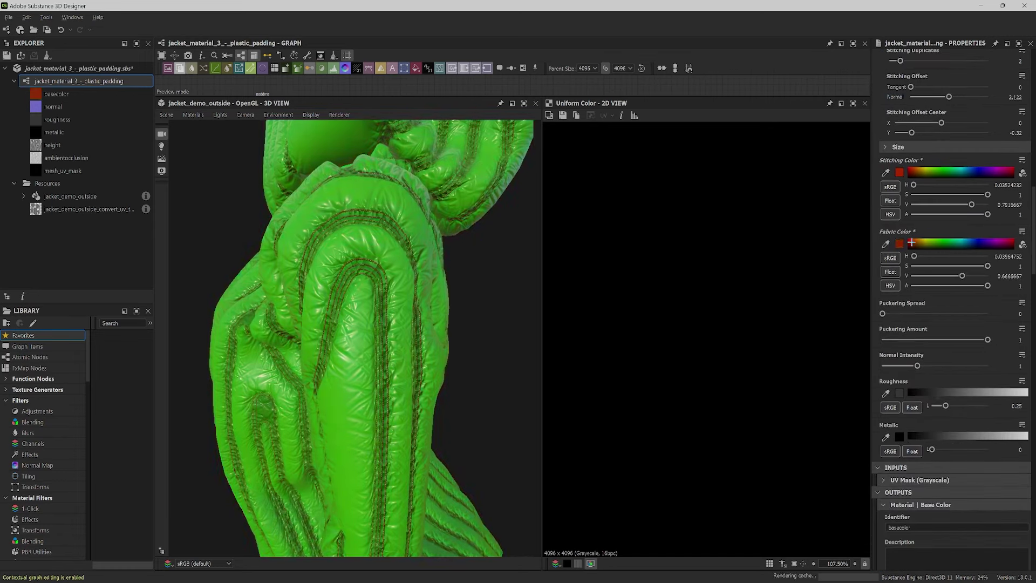
pyautogui.click(915, 244)
pyautogui.scroll(-1, 946, 318)
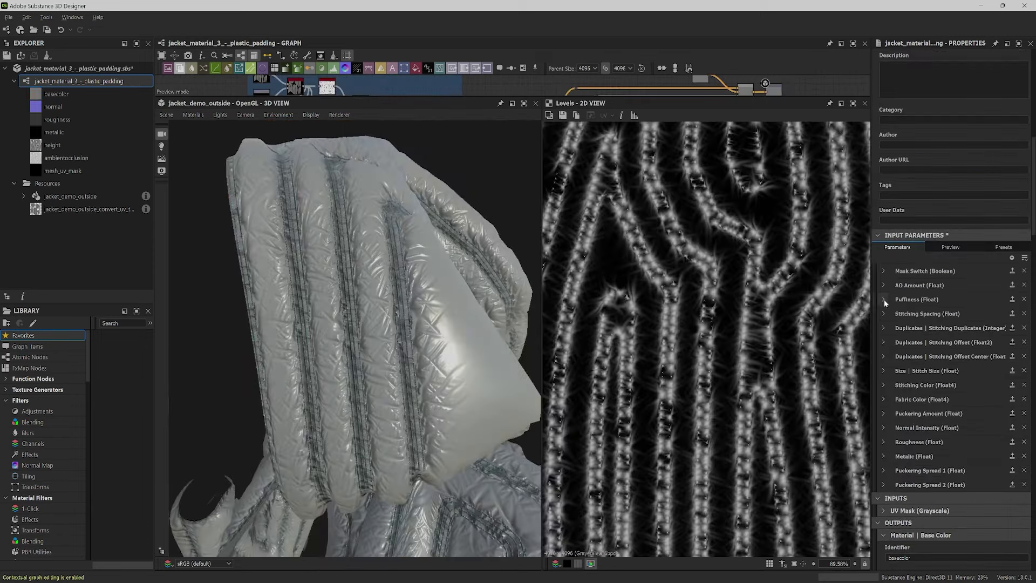
# Step: Put the Puffiness input in the 'padding' group
pyautogui.click(884, 299)
pyautogui.click(939, 332)
pyautogui.write('padding')
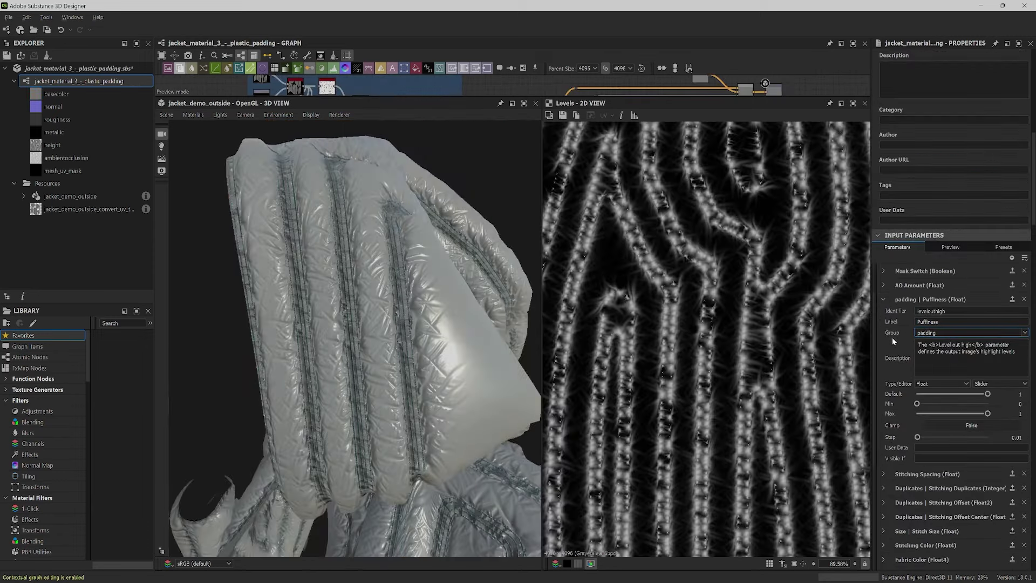
pyautogui.click(884, 300)
# Step: Put Stitching Spacing and Stitching Duplicates in the 'stitching' group
pyautogui.click(884, 314)
pyautogui.click(966, 346)
pyautogui.write('stit')
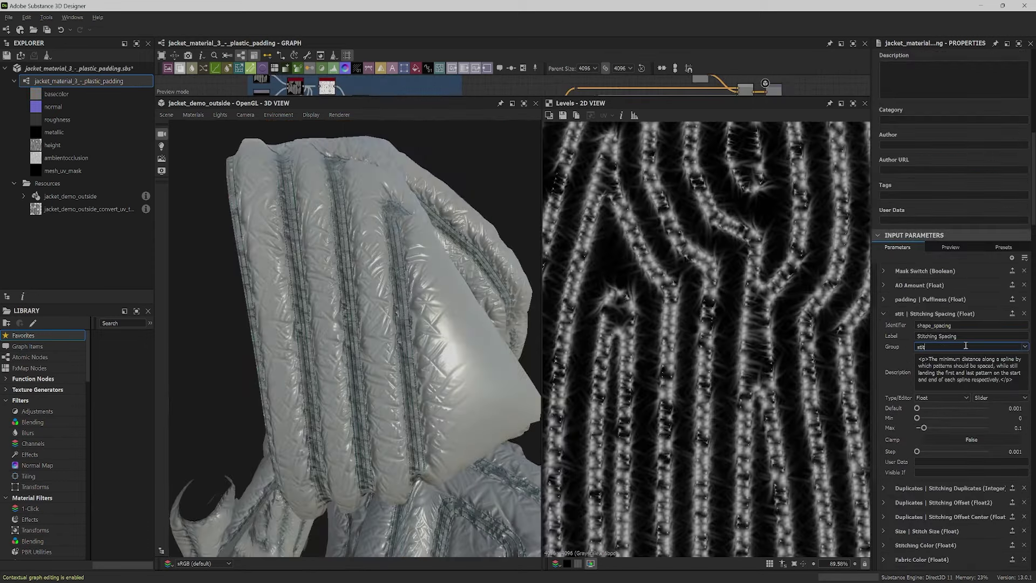
pyautogui.write('ching')
pyautogui.click(884, 313)
pyautogui.click(884, 328)
pyautogui.click(951, 361)
pyautogui.write('sti')
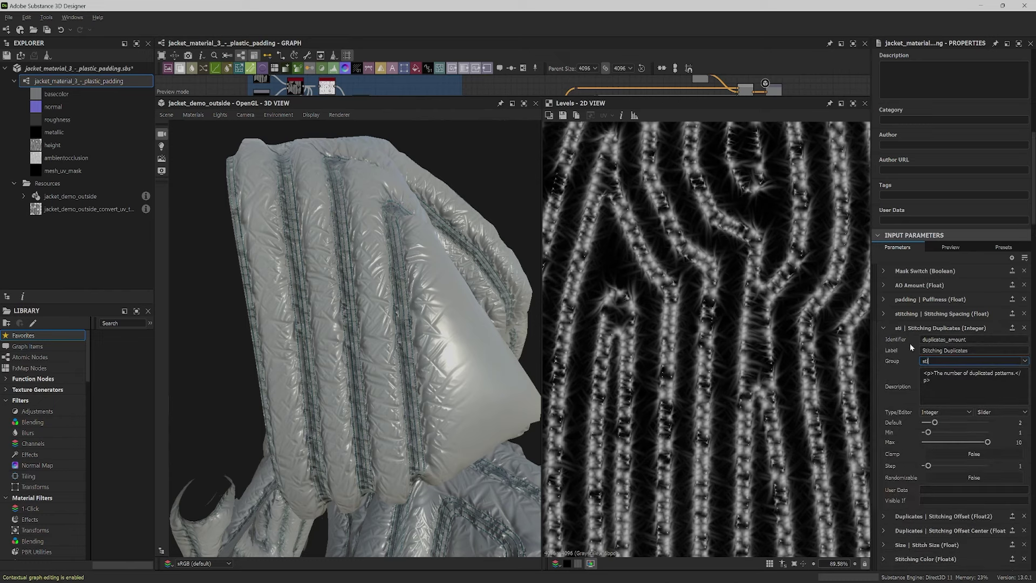
pyautogui.write('tching')
pyautogui.click(883, 328)
# Step: Put Stitching Offset, Offset Center, Stitch Size and Stitching Color in the 'stitching' group
pyautogui.click(884, 343)
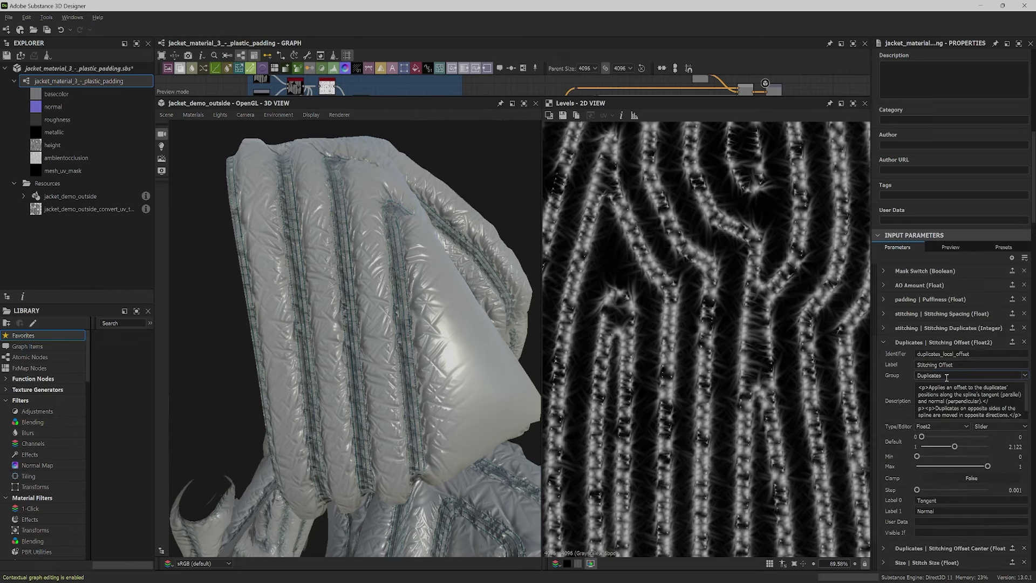
pyautogui.doubleClick(946, 378)
pyautogui.write('stitching')
pyautogui.click(883, 342)
pyautogui.click(883, 356)
pyautogui.doubleClick(953, 391)
pyautogui.write('stitching')
pyautogui.click(884, 357)
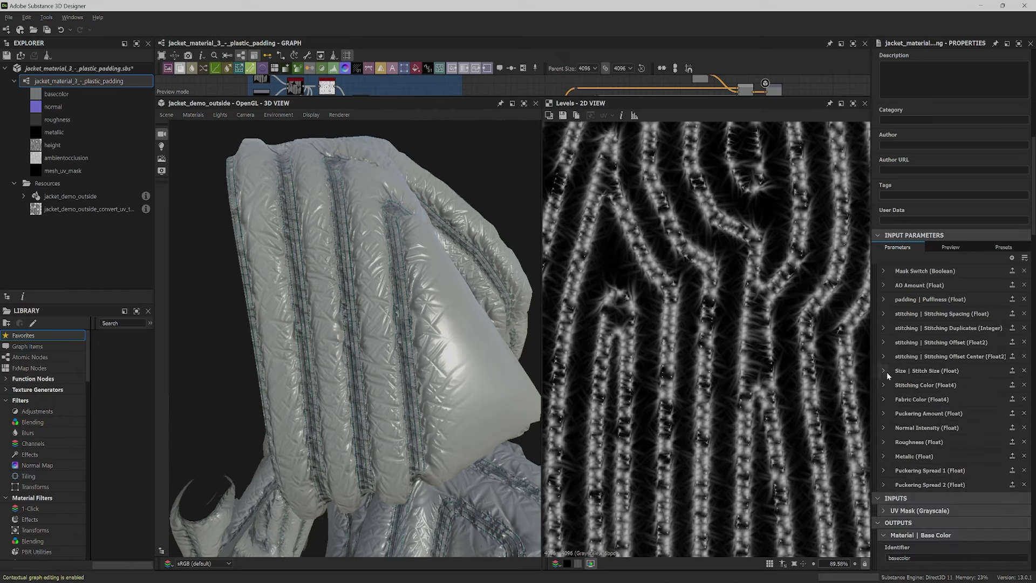
pyautogui.click(884, 371)
pyautogui.doubleClick(951, 405)
pyautogui.write('stitching')
pyautogui.click(884, 371)
pyautogui.click(884, 385)
pyautogui.click(950, 419)
pyautogui.write('stitching')
pyautogui.click(884, 385)
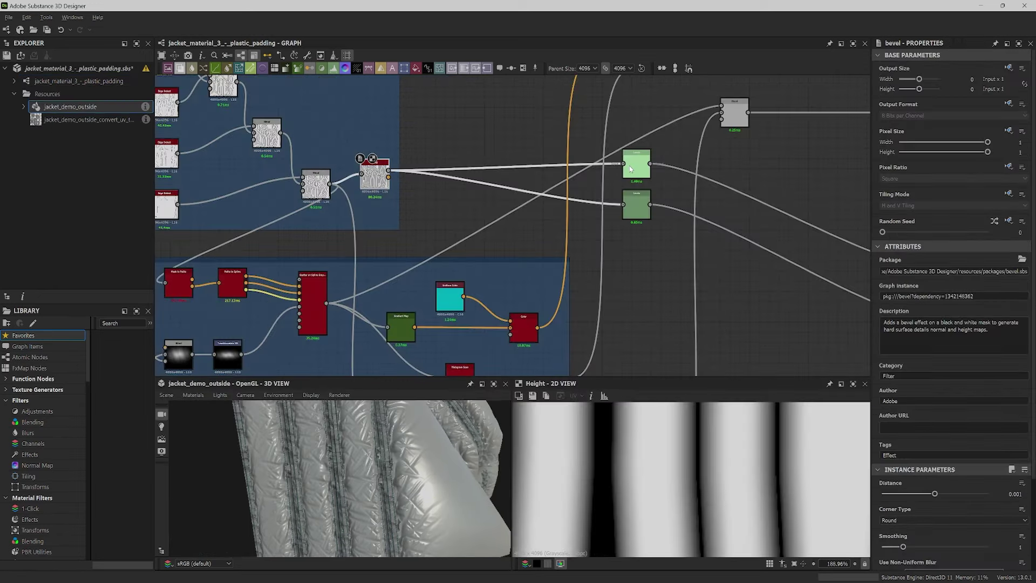
# Step: Set the upper Uniform Color node's output size to Absolute and adjust its width and height
pyautogui.click(637, 205)
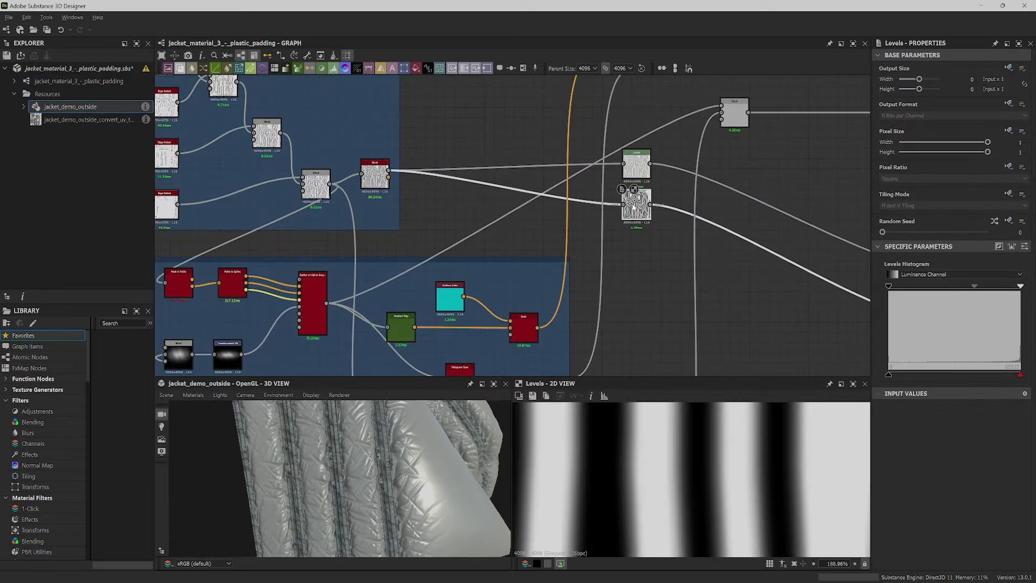
pyautogui.moveTo(778, 146); pyautogui.dragTo(601, 220, button='middle')
pyautogui.doubleClick(630, 119)
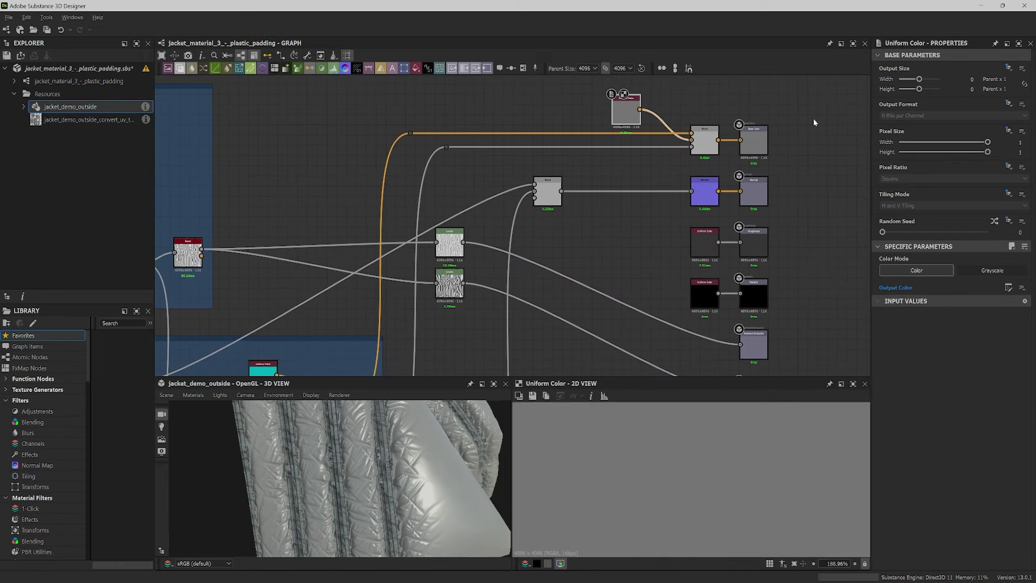
pyautogui.click(1009, 68)
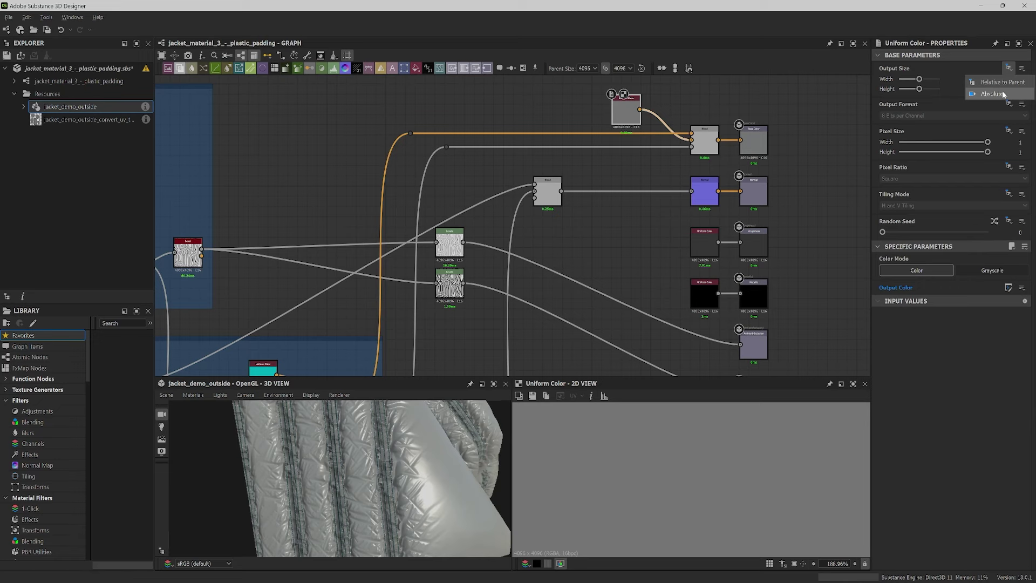
pyautogui.click(1004, 94)
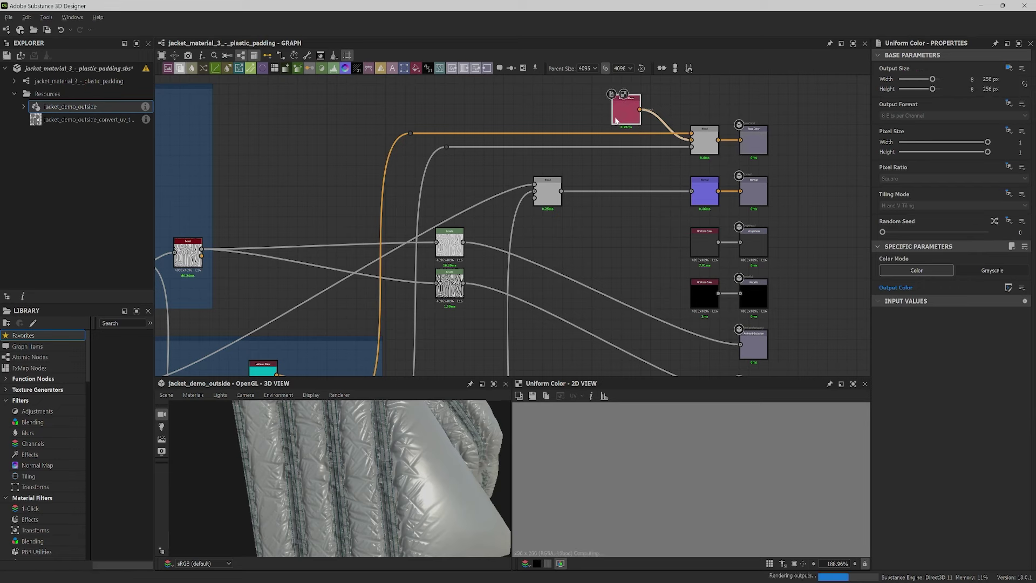
pyautogui.moveTo(920, 79)
pyautogui.mouseDown()
pyautogui.moveTo(934, 80)
pyautogui.moveTo(928, 87)
pyautogui.mouseUp()
pyautogui.moveTo(926, 80); pyautogui.dragTo(927, 89)
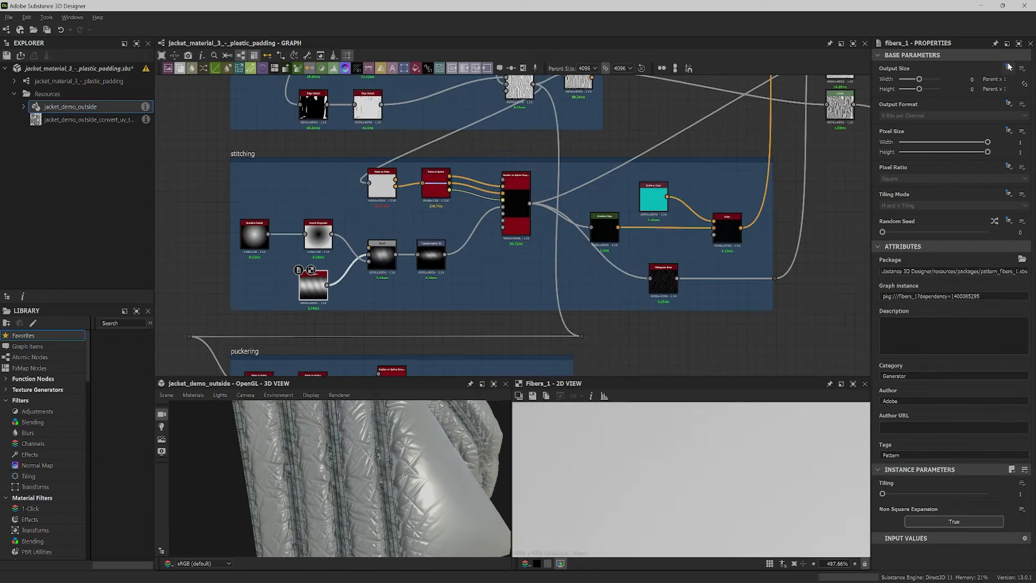
# Step: Switch fibers_1's output size to Absolute with a width of 64 px
pyautogui.click(1009, 68)
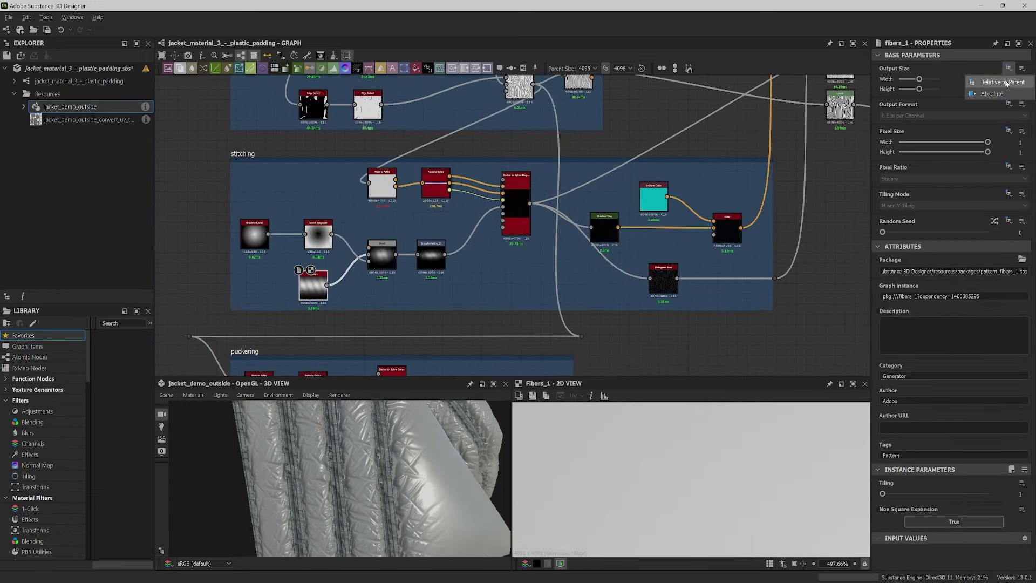
pyautogui.click(992, 94)
pyautogui.moveTo(933, 80); pyautogui.dragTo(933, 81)
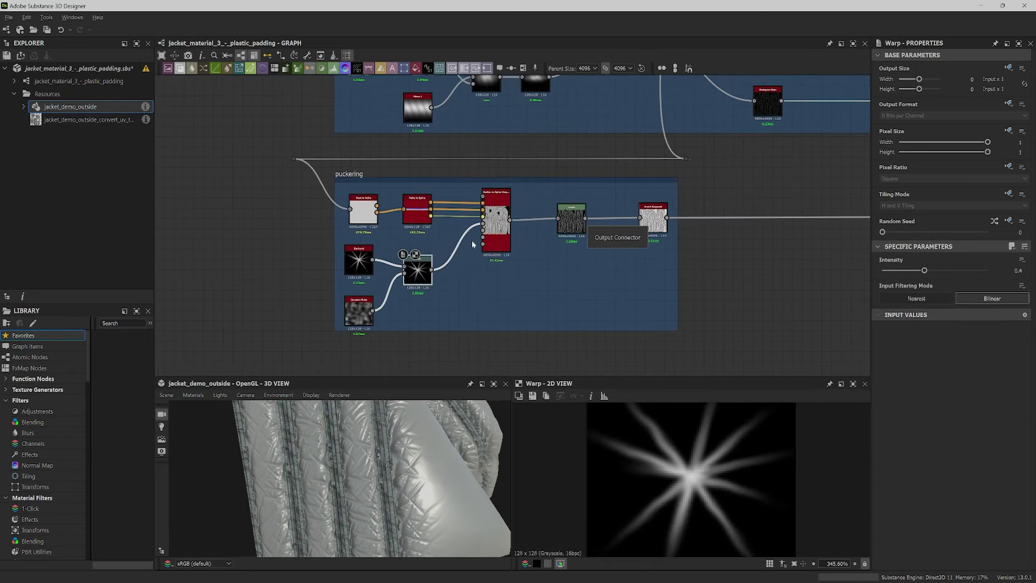
# Step: Enlarge the puckering frame's Starburst output to 256 × 256 px
pyautogui.doubleClick(359, 260)
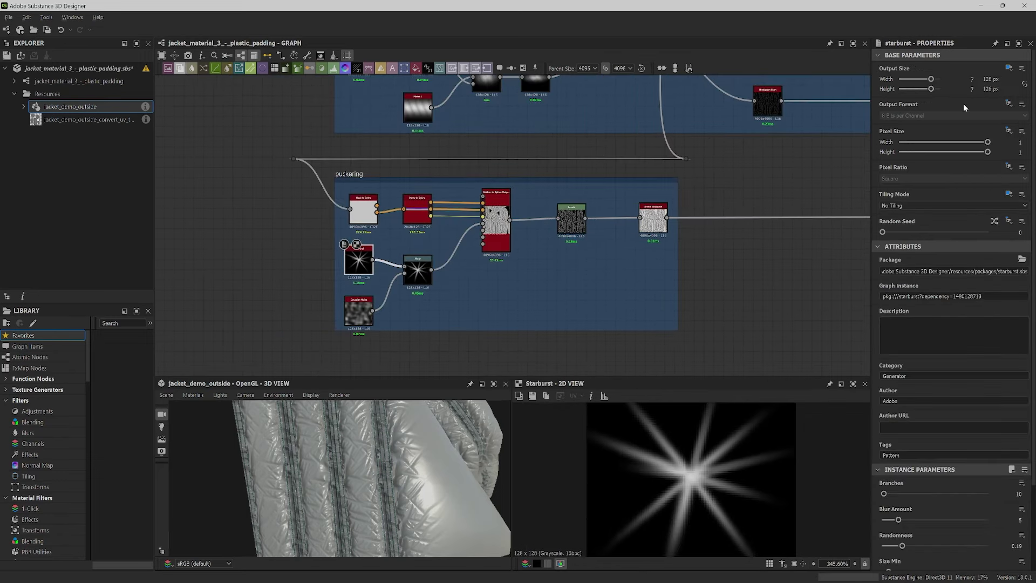
pyautogui.moveTo(934, 80); pyautogui.dragTo(935, 80)
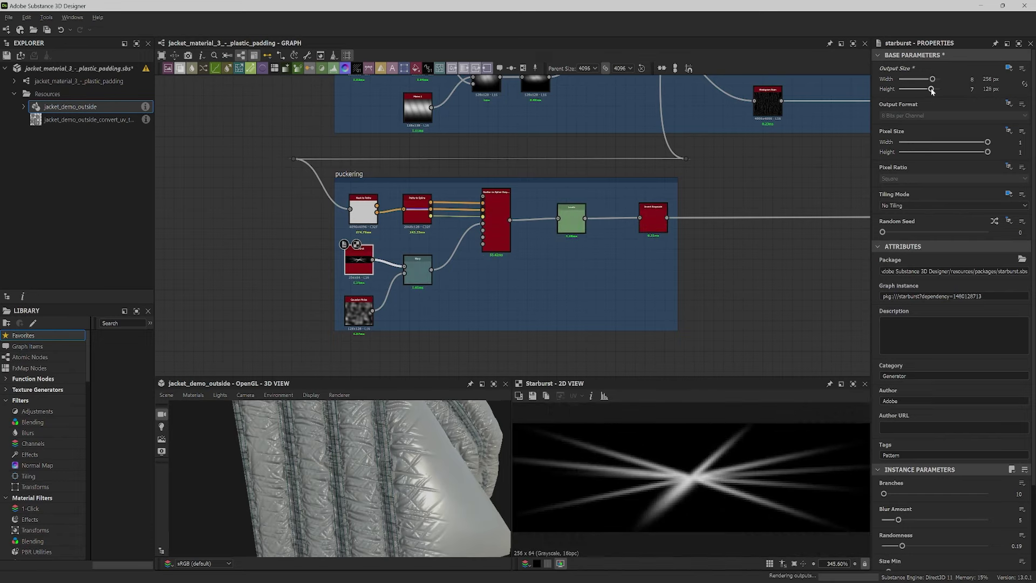
pyautogui.moveTo(932, 90); pyautogui.dragTo(934, 90)
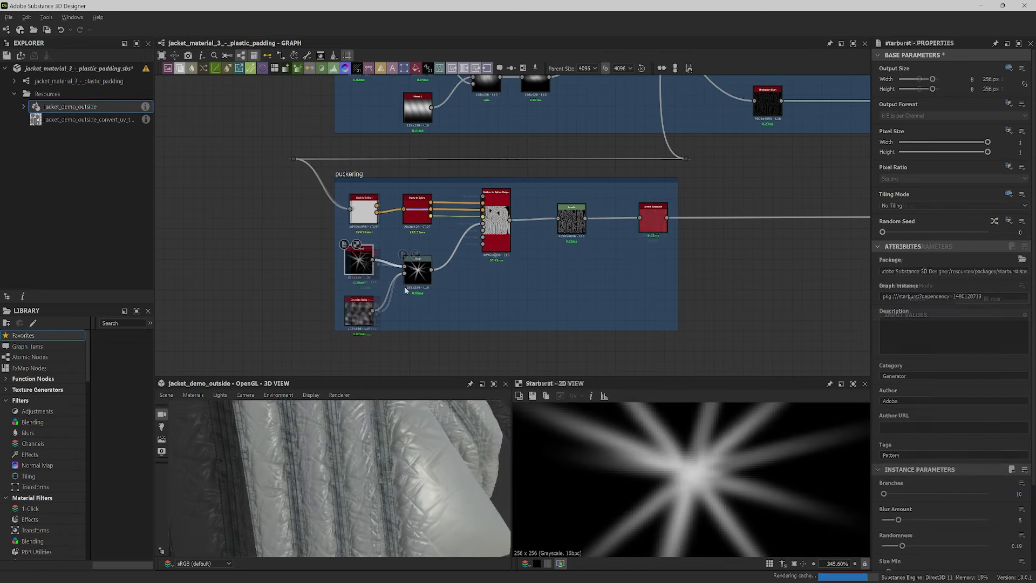
# Step: Make the Scatter on Spline Grayscale node's output size relative to its parent
pyautogui.doubleClick(496, 228)
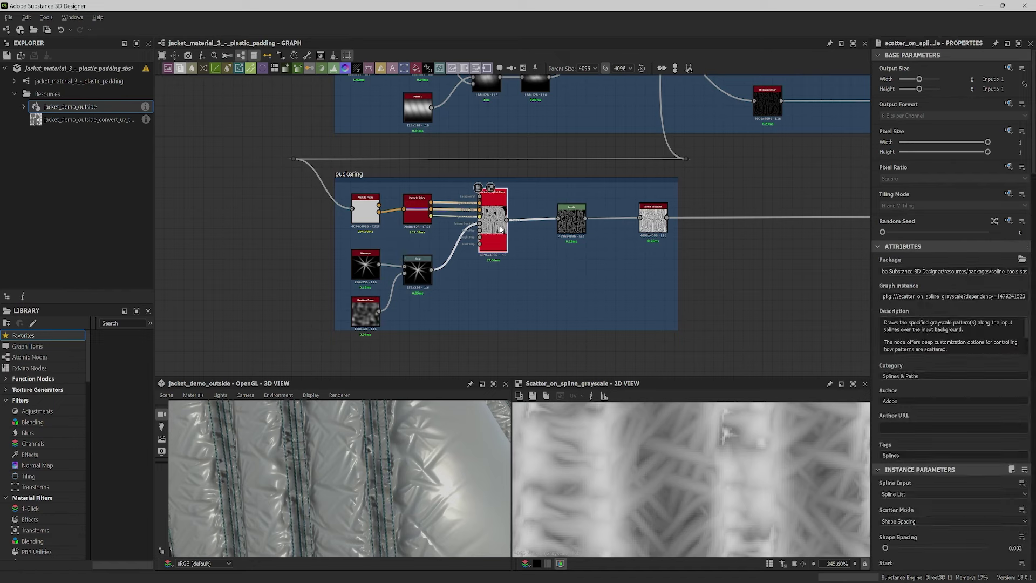
pyautogui.moveTo(501, 229); pyautogui.dragTo(504, 230)
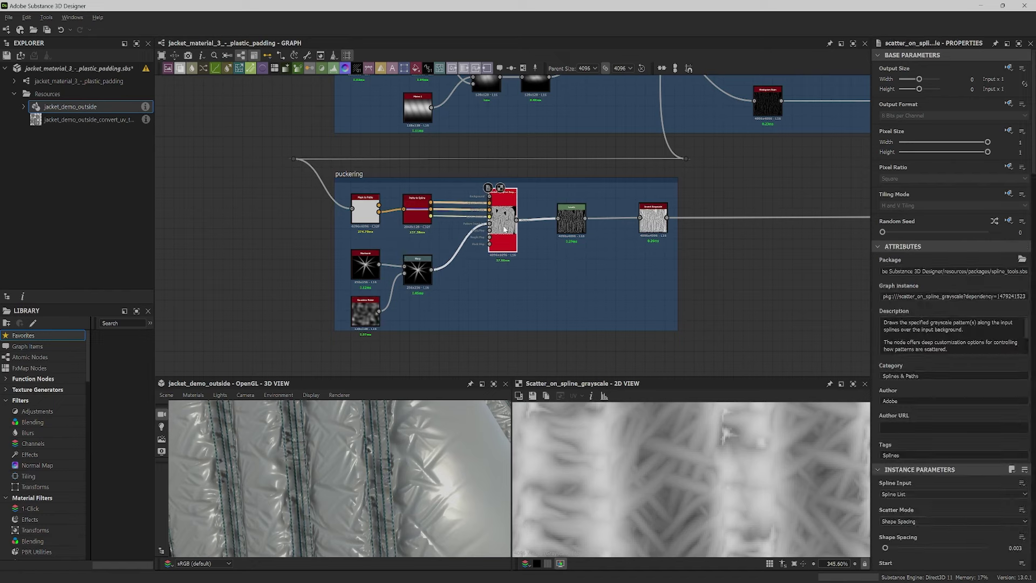
pyautogui.click(1008, 69)
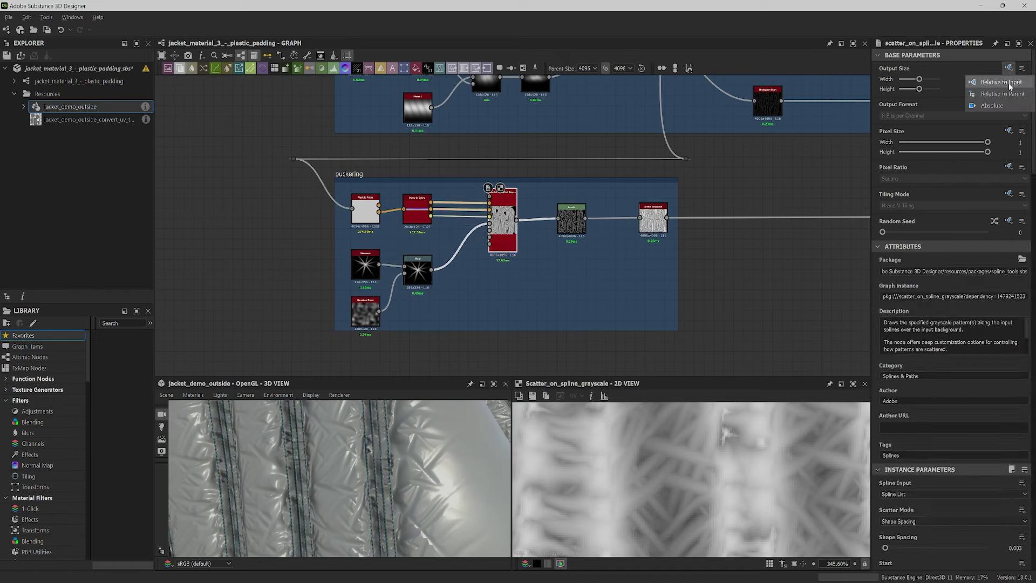
pyautogui.click(1007, 94)
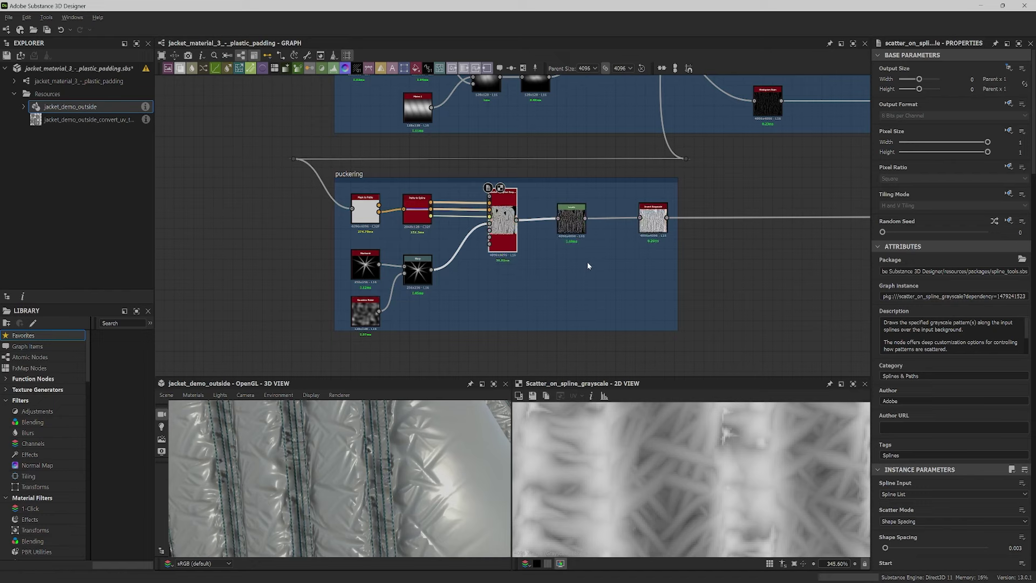
# Step: Inspect the Levels and Invert Grayscale nodes, then zoom out to view the whole graph
pyautogui.click(573, 225)
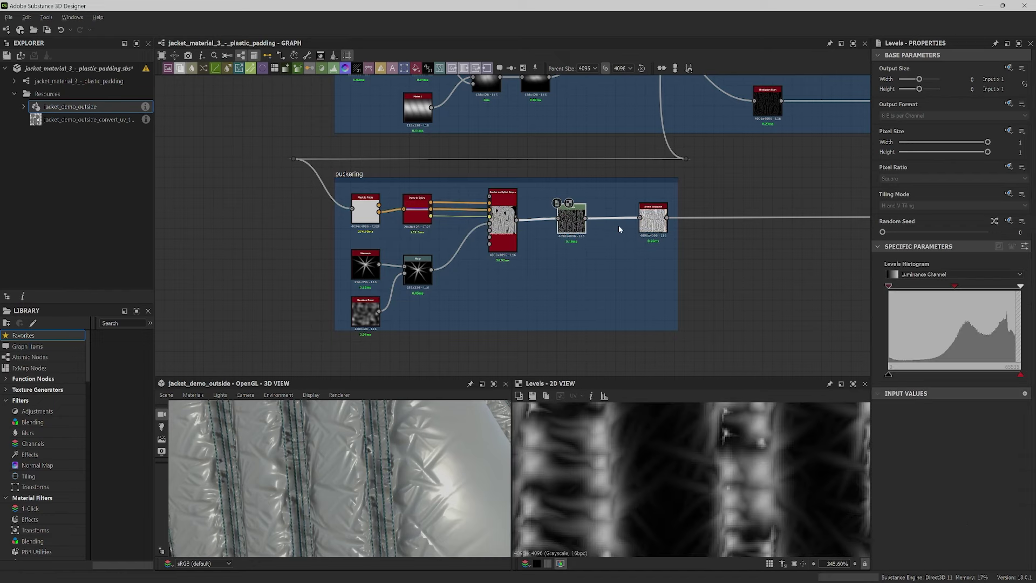
pyautogui.click(652, 226)
pyautogui.moveTo(763, 261); pyautogui.dragTo(410, 274, button='middle')
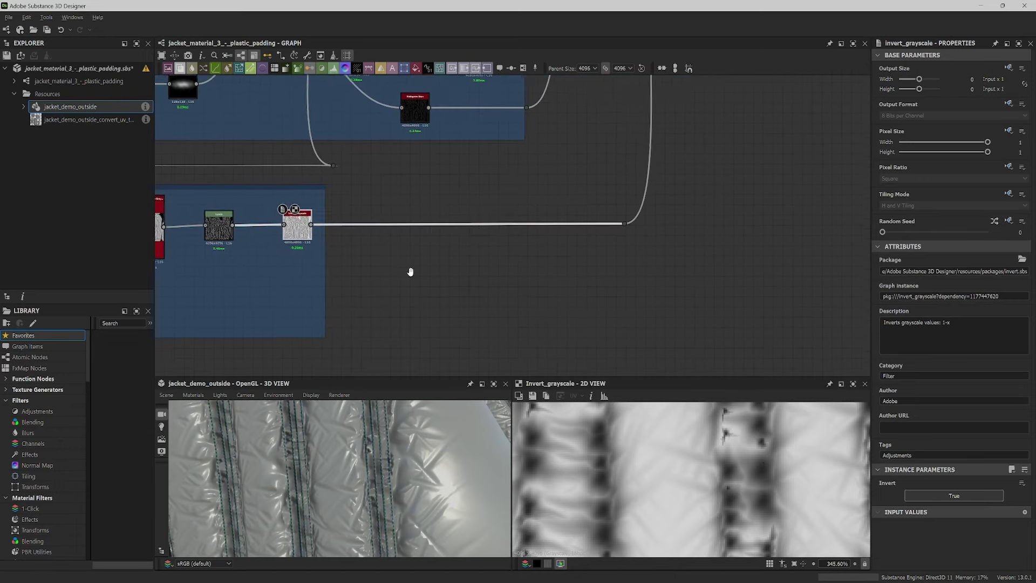
pyautogui.scroll(-5, 662, 365)
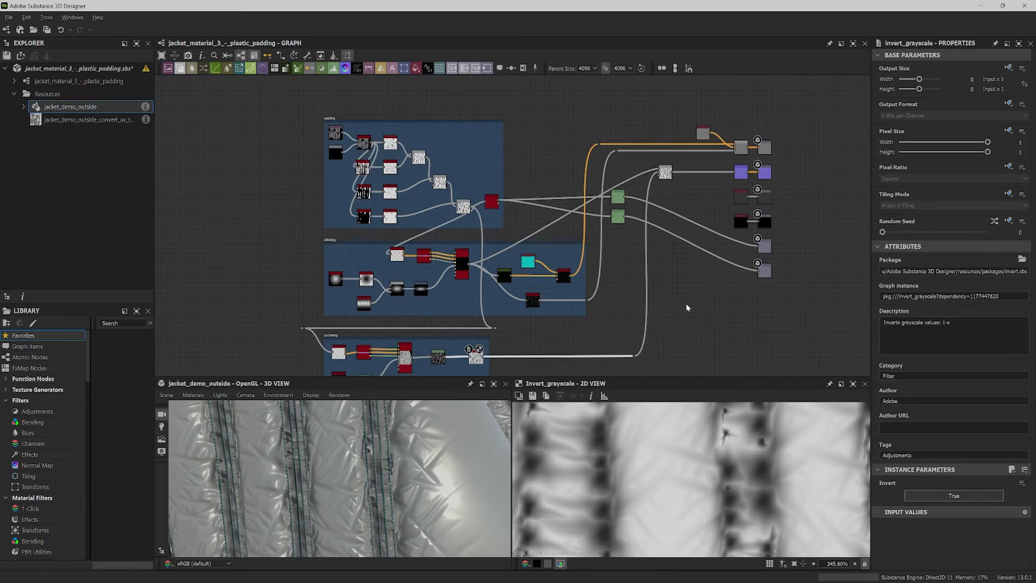
pyautogui.moveTo(685, 304); pyautogui.dragTo(689, 284, button='middle')
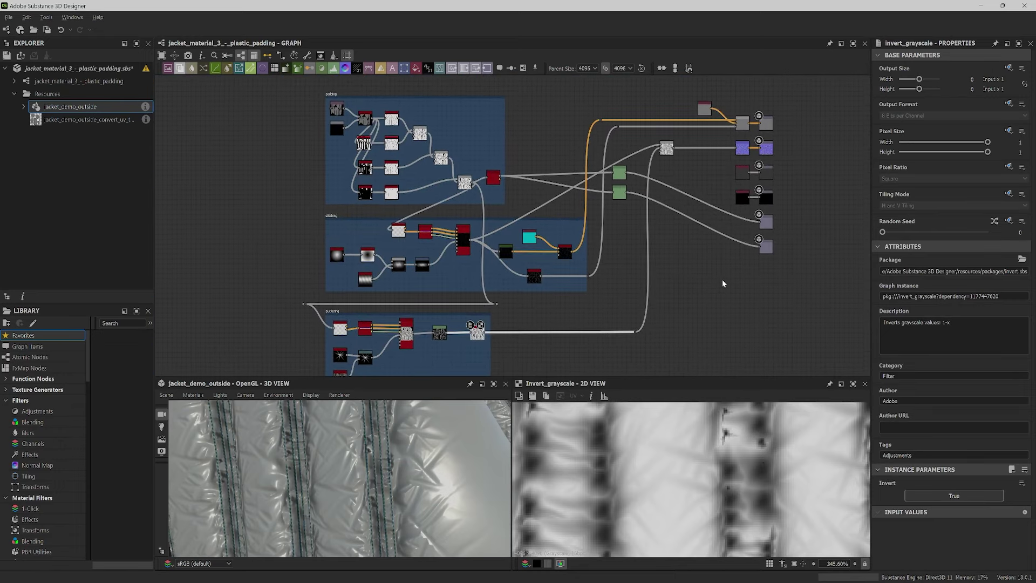
pyautogui.moveTo(360, 517); pyautogui.dragTo(358, 475)
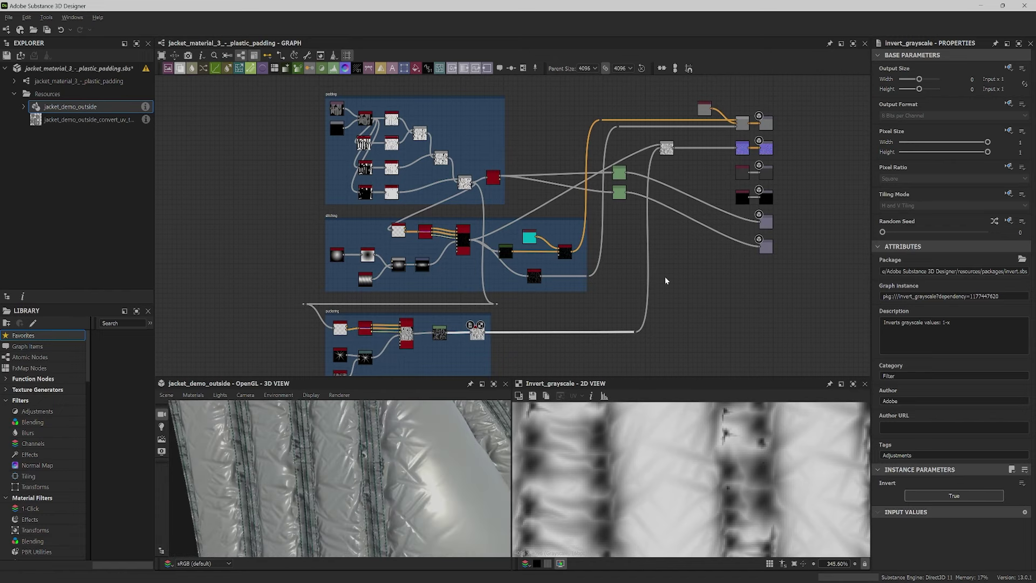
pyautogui.click(720, 296)
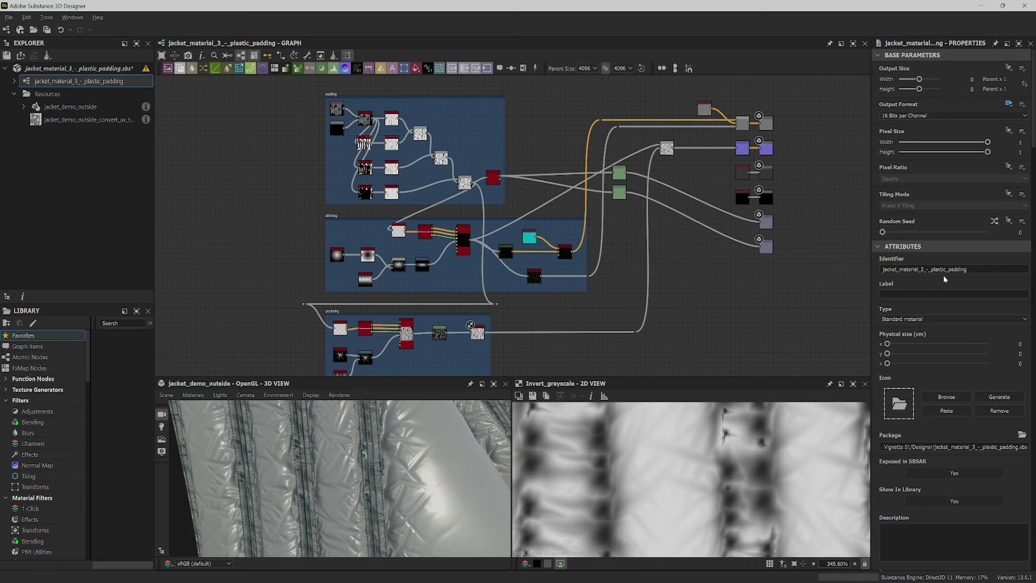
pyautogui.scroll(-10, 960, 333)
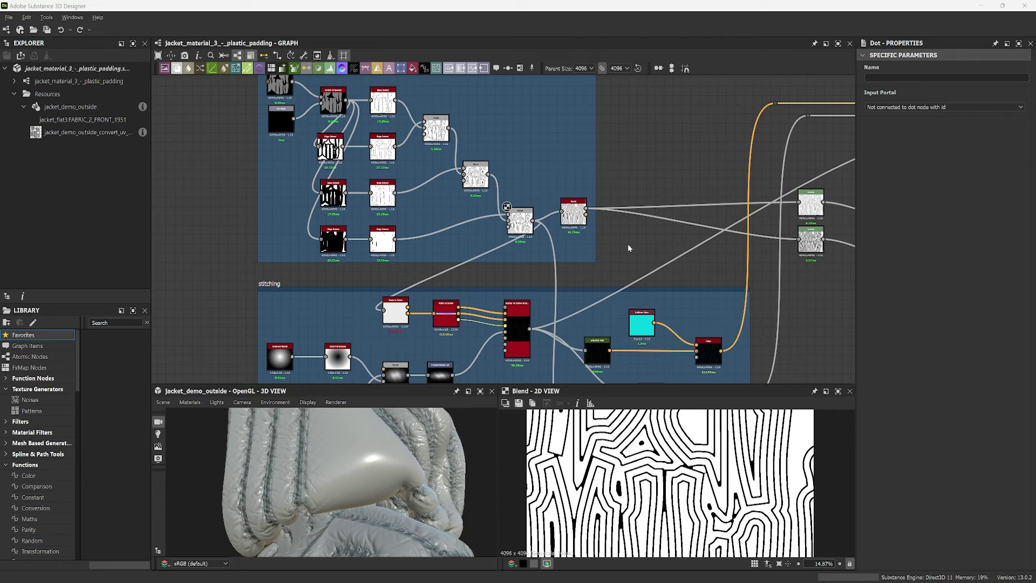
pyautogui.moveTo(629, 248); pyautogui.dragTo(739, 335, button='middle')
pyautogui.scroll(1, 565, 263)
pyautogui.scroll(1, 649, 299)
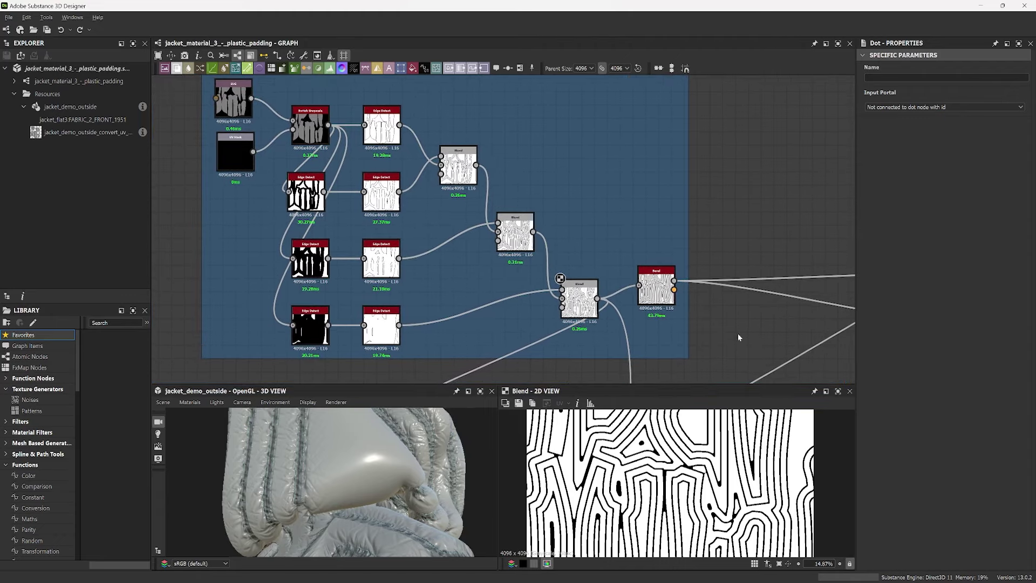
pyautogui.moveTo(720, 130)
pyautogui.mouseDown(button='middle')
pyautogui.moveTo(720, 223)
pyautogui.moveTo(719, 127)
pyautogui.mouseUp(button='middle')
pyautogui.moveTo(724, 343); pyautogui.dragTo(694, 160, button='middle')
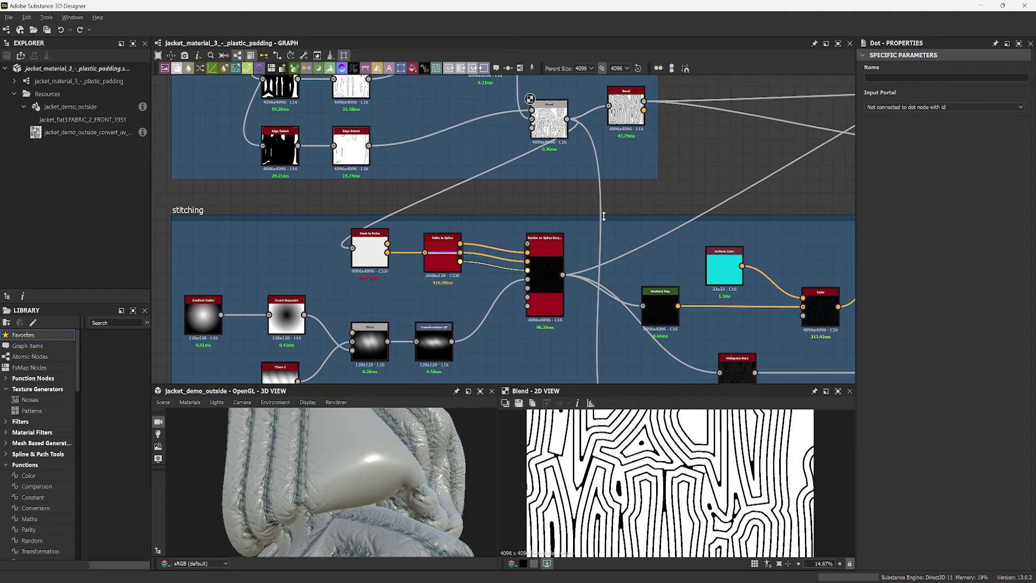
pyautogui.moveTo(657, 193); pyautogui.dragTo(652, 122, button='middle')
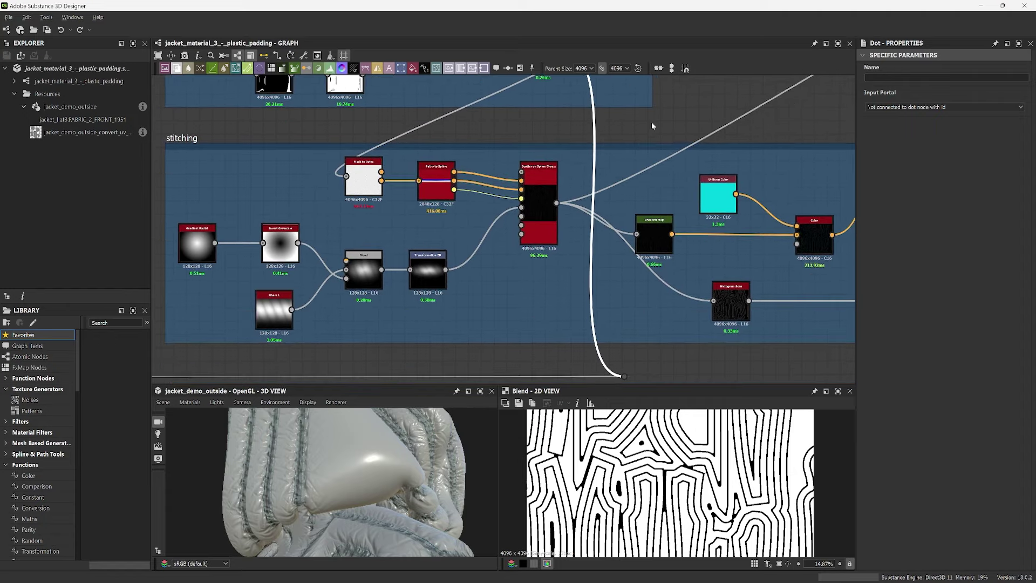
pyautogui.moveTo(658, 335); pyautogui.dragTo(760, 100, button='middle')
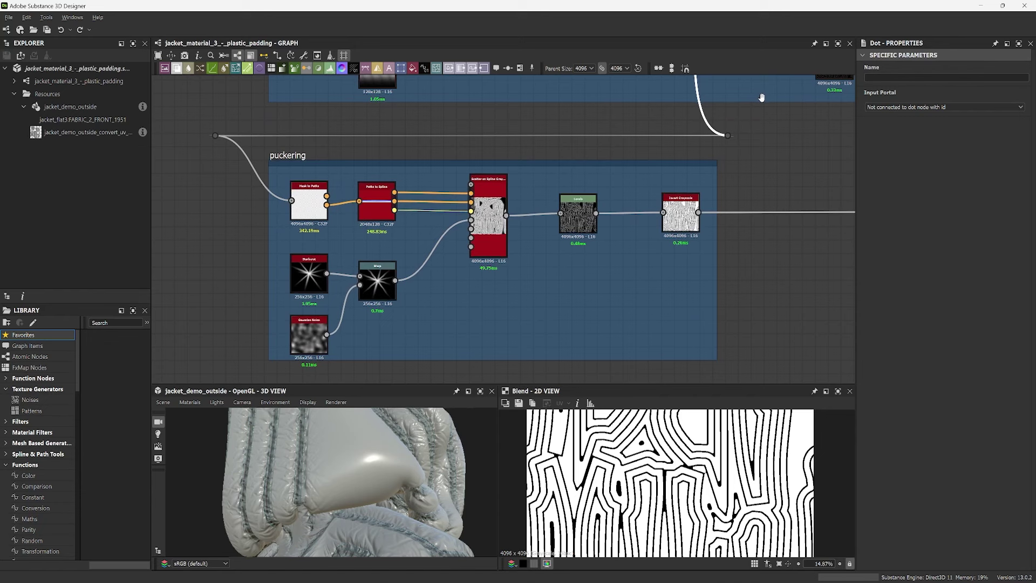
pyautogui.click(730, 140)
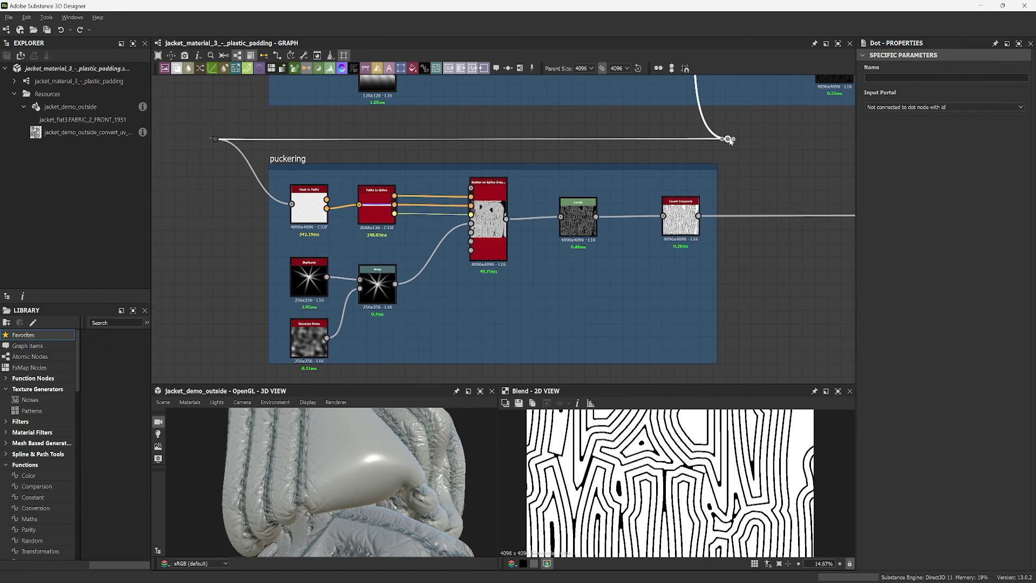
pyautogui.click(216, 141)
pyautogui.click(711, 139)
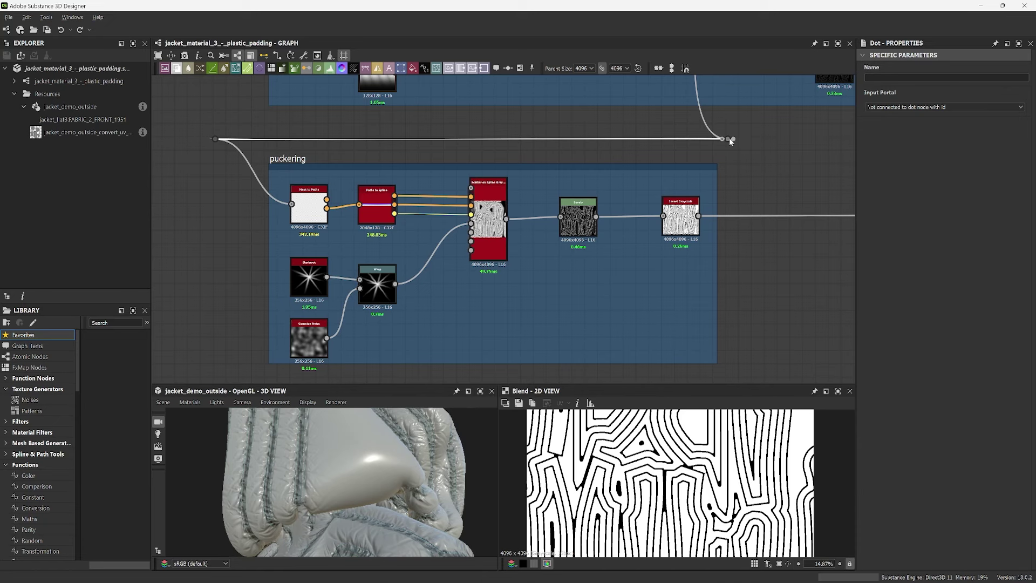
pyautogui.click(729, 140)
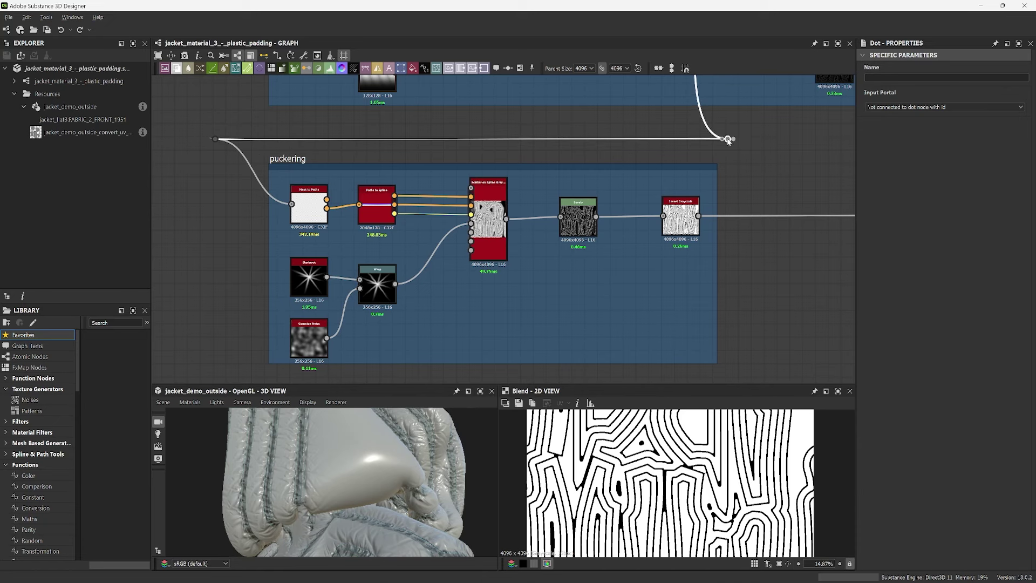
# Step: Name the puckering frame's input dot 'padding' to turn it into a portal
pyautogui.click(901, 78)
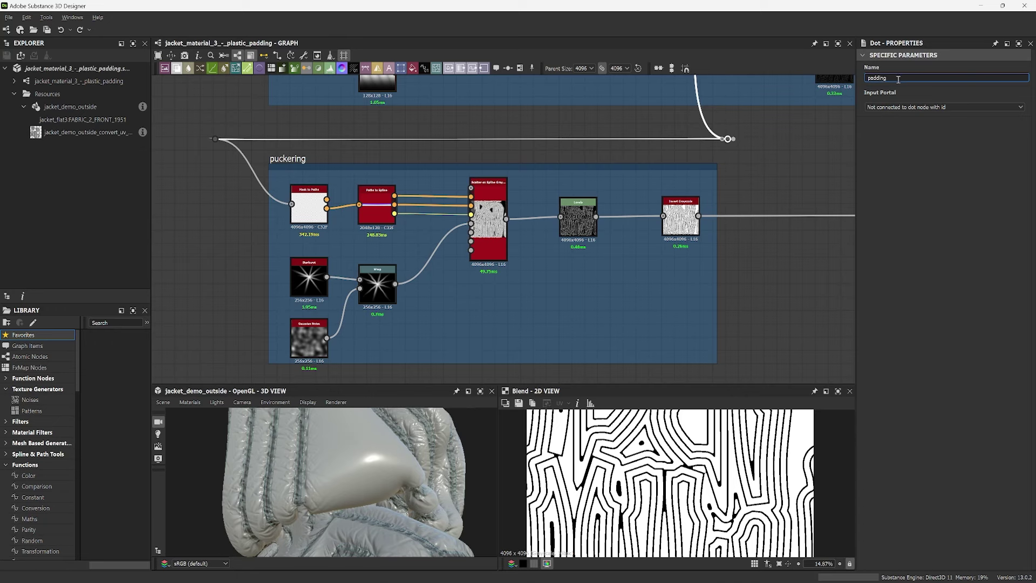
pyautogui.press('Return')
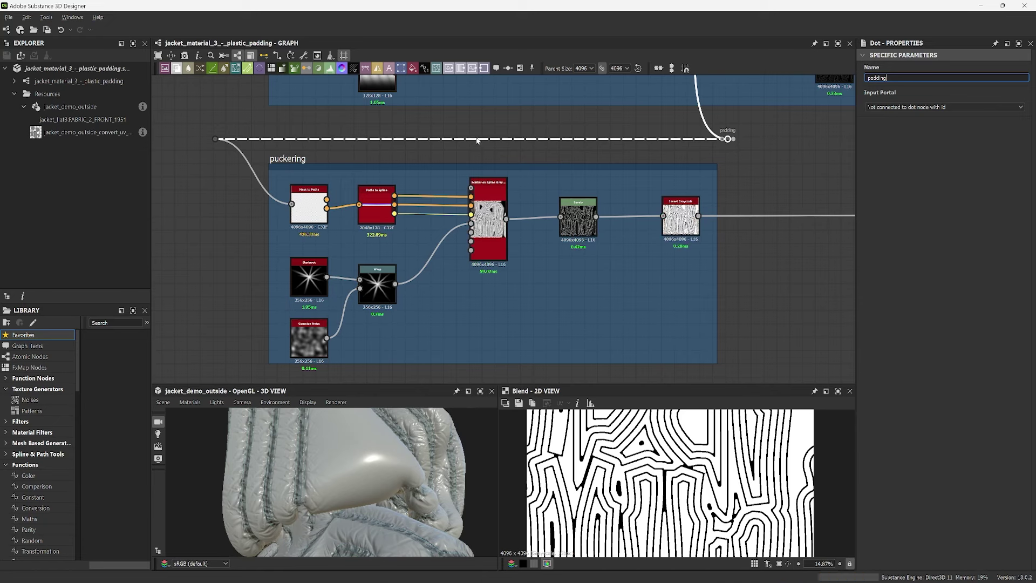
pyautogui.click(550, 156)
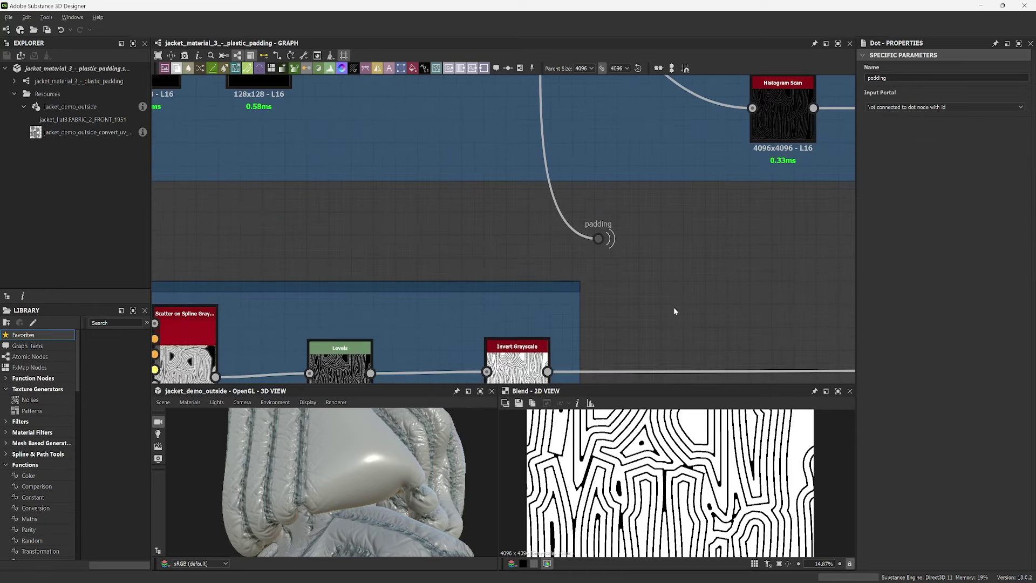
pyautogui.moveTo(633, 292); pyautogui.dragTo(823, 247, button='middle')
pyautogui.moveTo(295, 186); pyautogui.dragTo(742, 173, button='middle')
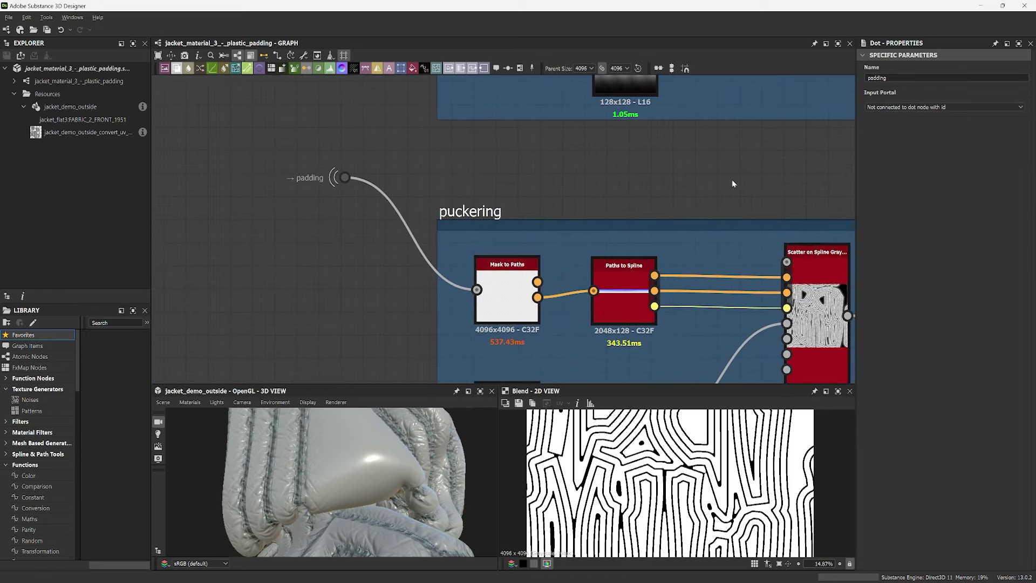
# Step: Move the linked padding dot just below the padding frame's Blend output
pyautogui.click(347, 179)
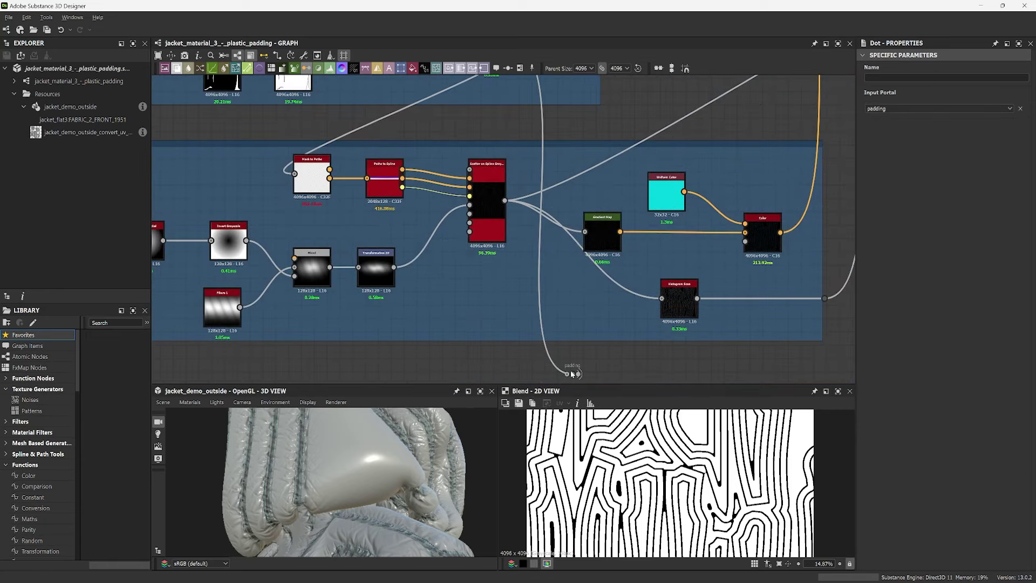
pyautogui.moveTo(573, 374); pyautogui.dragTo(560, 127)
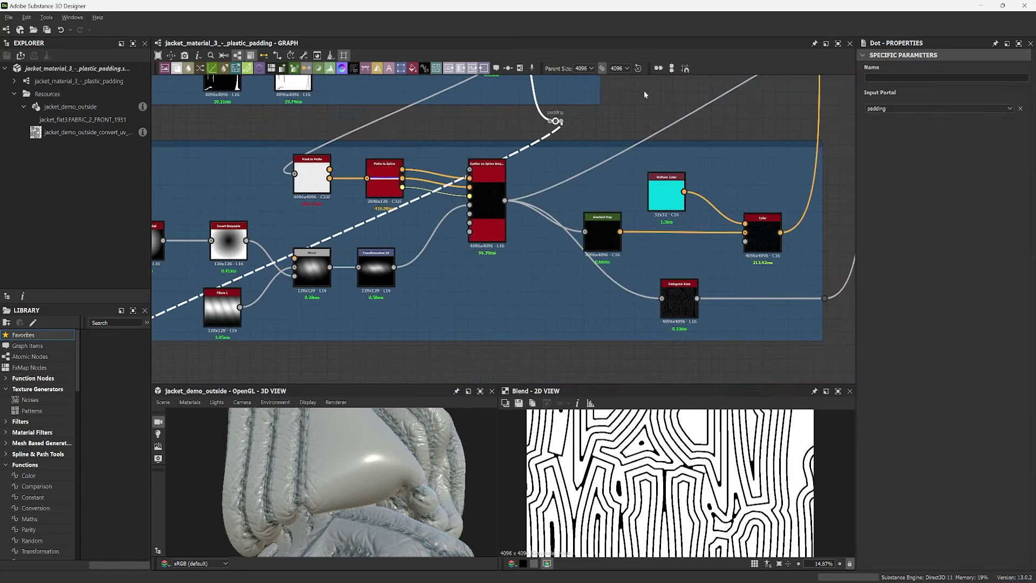
pyautogui.moveTo(646, 94); pyautogui.dragTo(661, 300, button='middle')
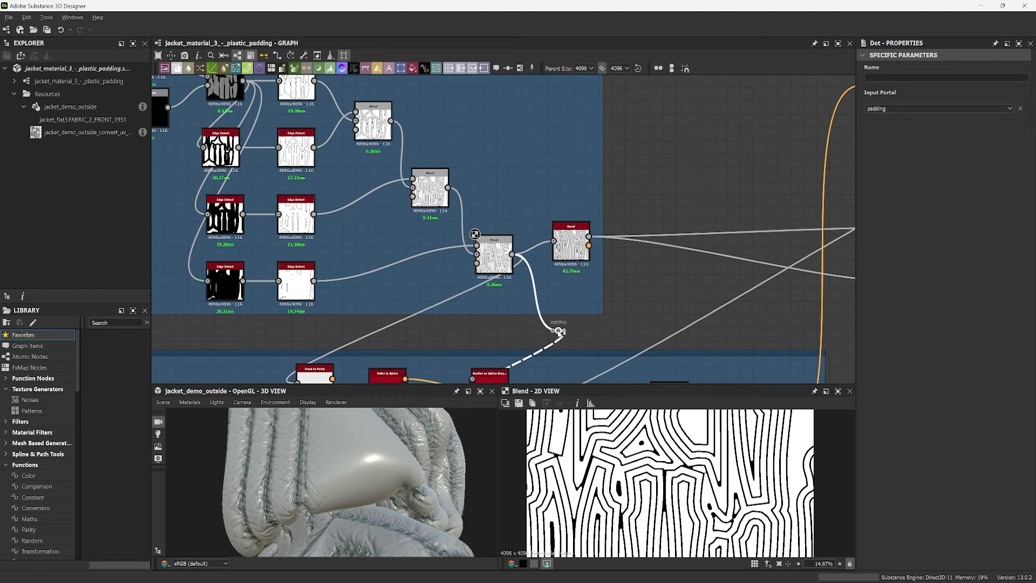
pyautogui.moveTo(560, 332); pyautogui.dragTo(573, 299)
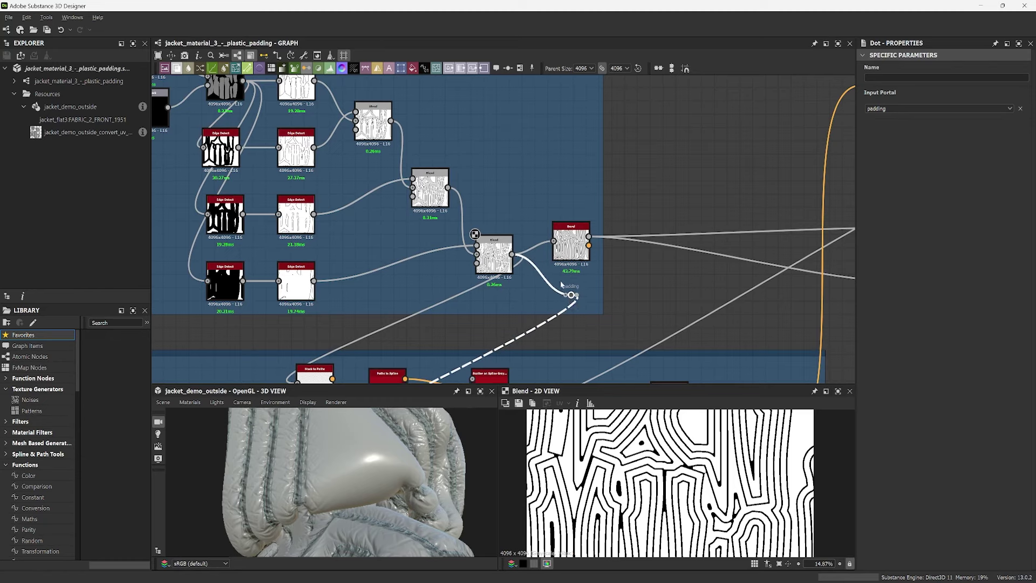
pyautogui.scroll(-2, 372, 339)
pyautogui.moveTo(373, 339); pyautogui.dragTo(495, 40, button='middle')
pyautogui.moveTo(766, 329); pyautogui.dragTo(664, 267, button='middle')
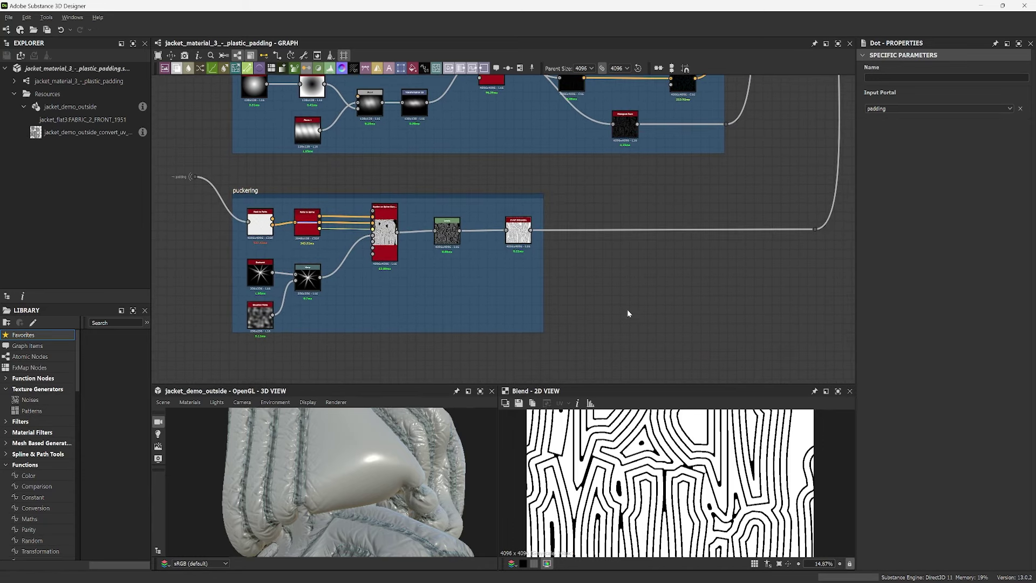
# Step: Add a Dot node reading the 'padding' portal and wire it into the stitching frame's Mask to Path
pyautogui.press('space')
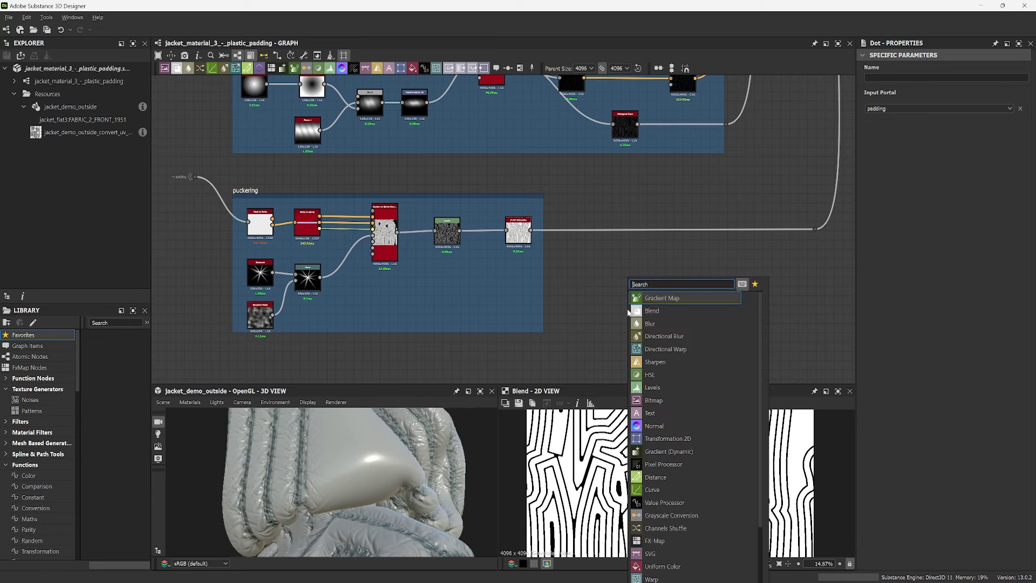
pyautogui.write('do')
pyautogui.click(651, 299)
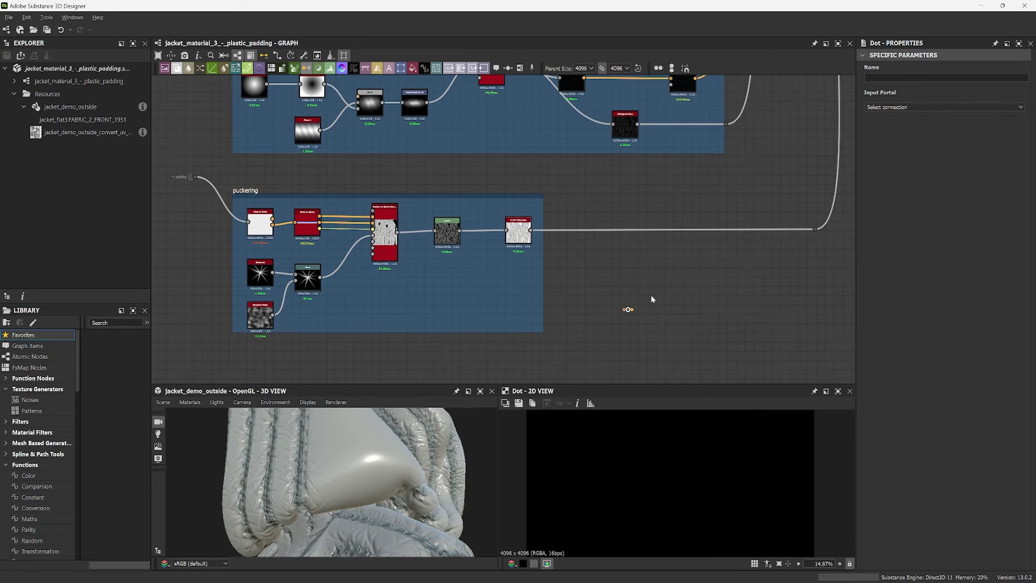
pyautogui.scroll(3, 649, 308)
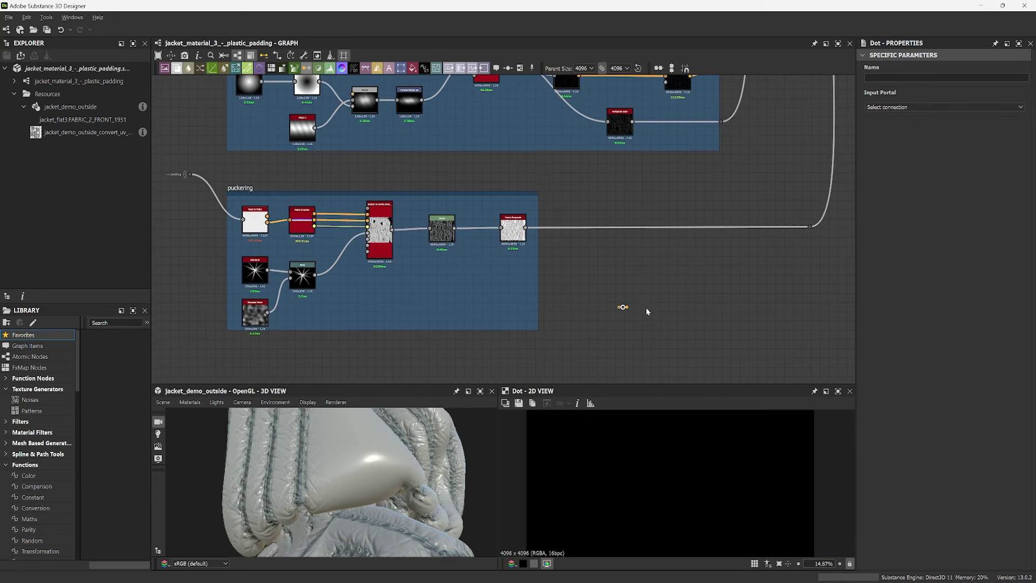
pyautogui.moveTo(627, 288); pyautogui.dragTo(607, 269, button='middle')
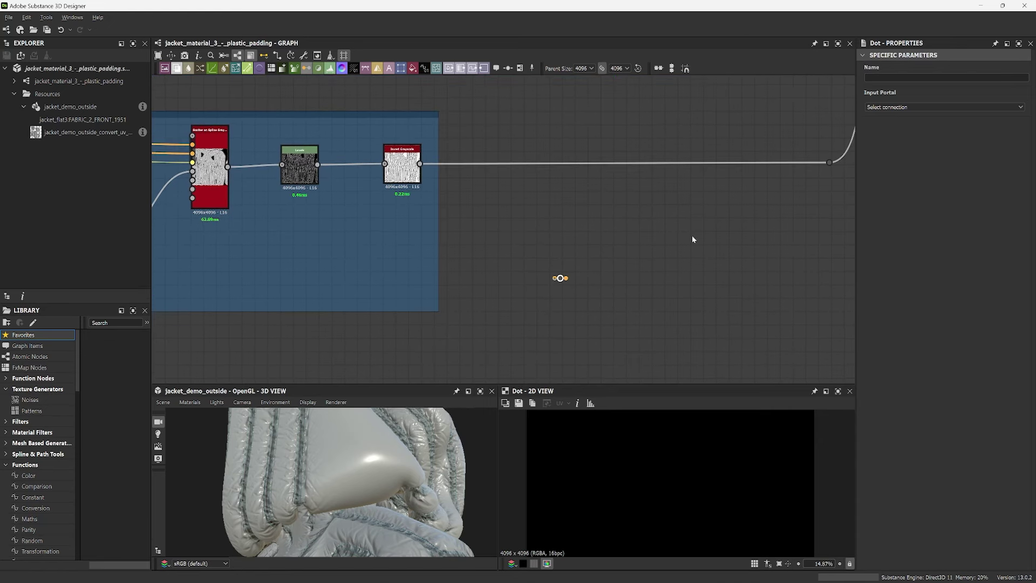
pyautogui.click(929, 107)
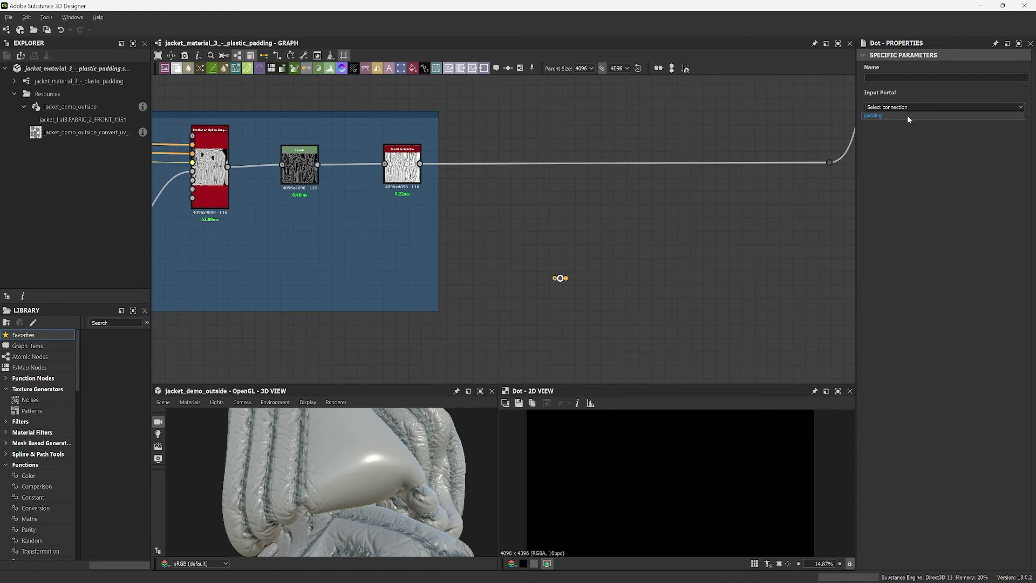
pyautogui.click(885, 115)
pyautogui.scroll(5, 562, 282)
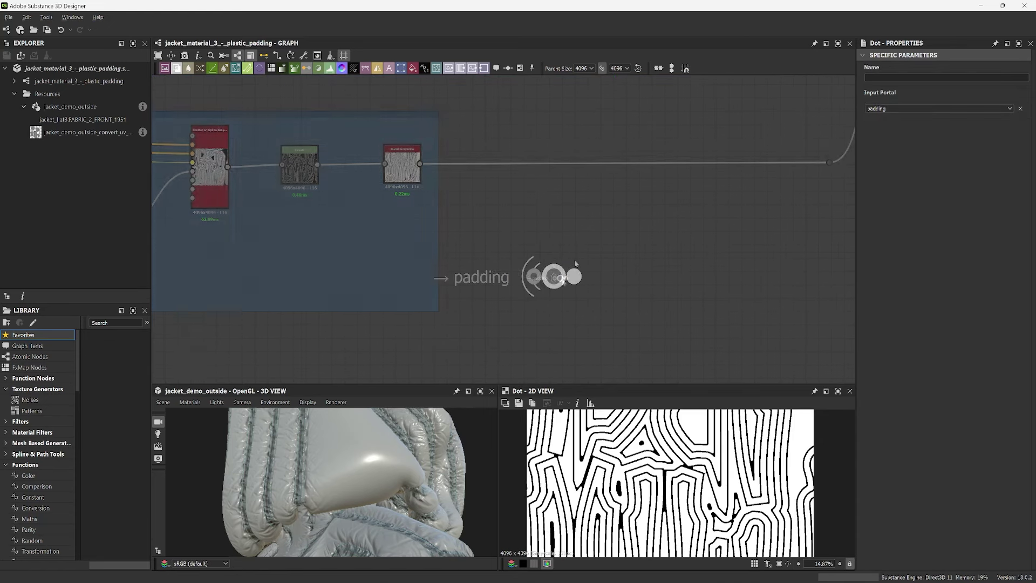
pyautogui.moveTo(575, 282); pyautogui.dragTo(758, 276)
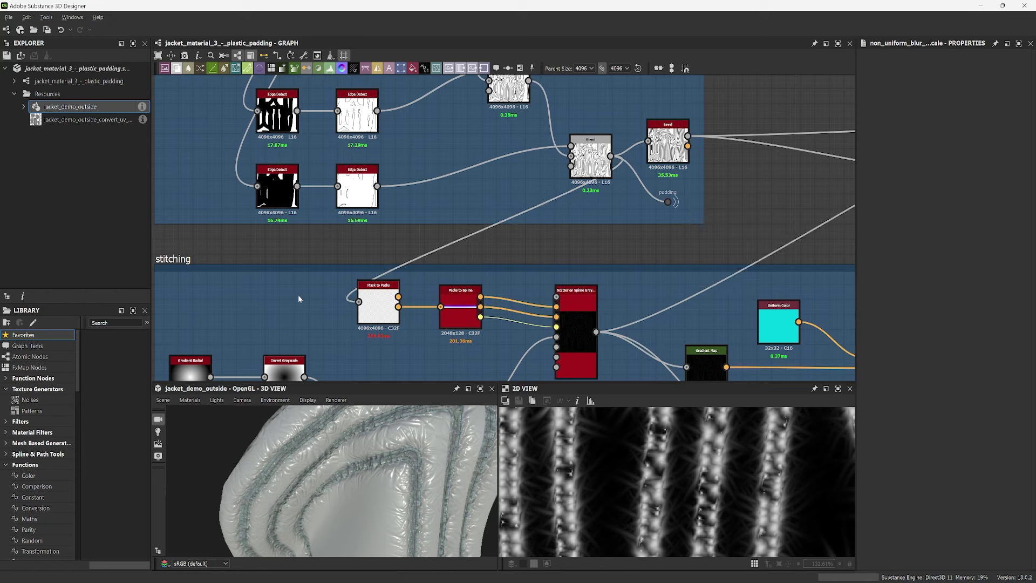
# Step: Place a Dot in the stitching frame set to the 'padding' input portal, beside Mask to Path
pyautogui.press('space')
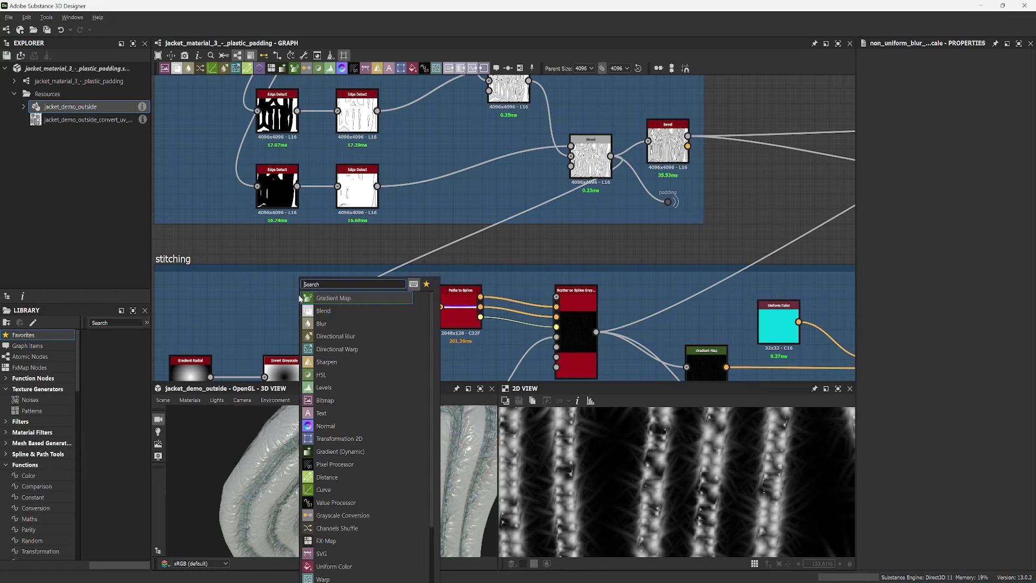
pyautogui.write('dot')
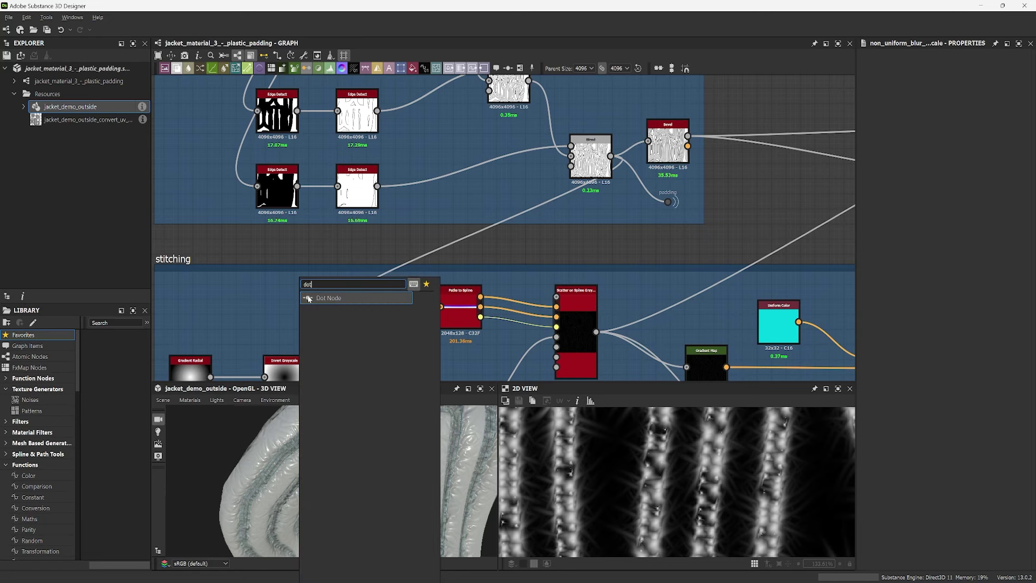
pyautogui.click(329, 298)
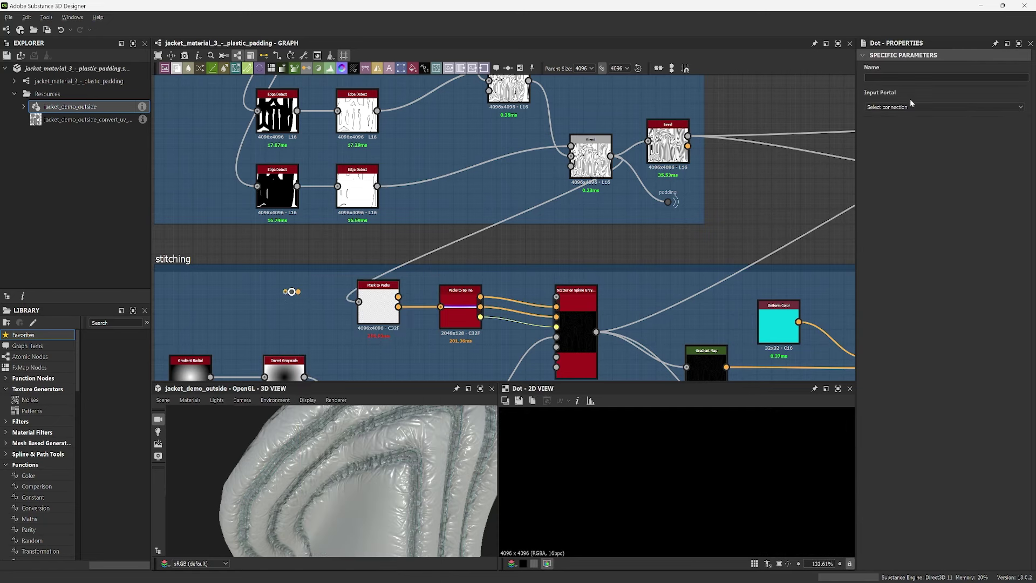
pyautogui.click(923, 108)
pyautogui.click(930, 114)
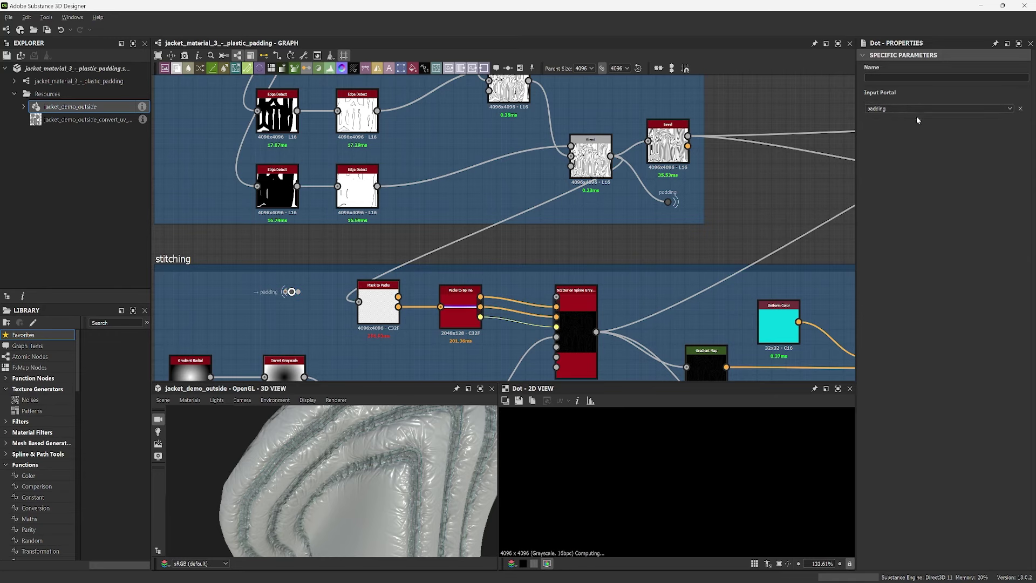
pyautogui.moveTo(292, 291); pyautogui.dragTo(358, 301)
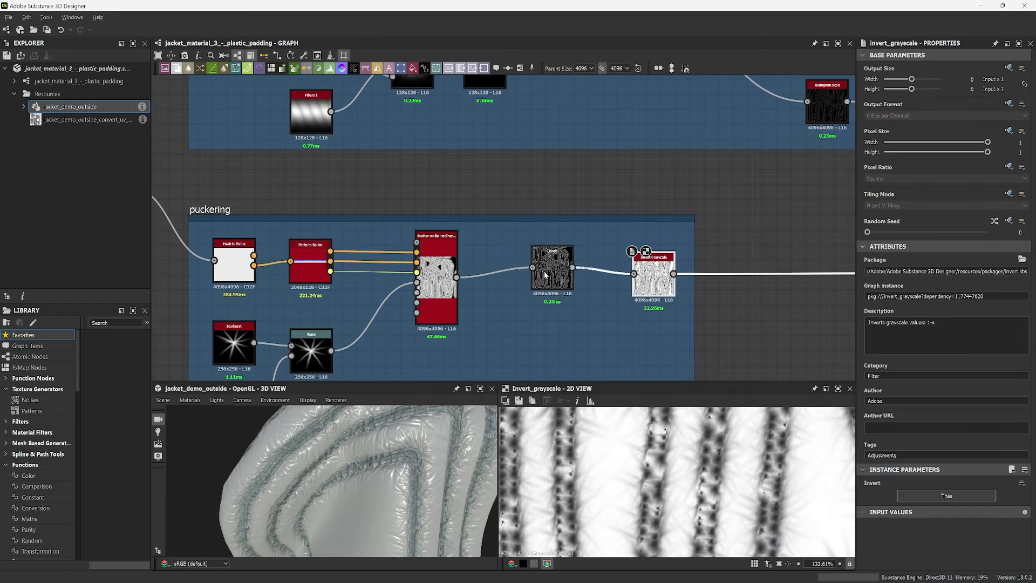
# Step: Inspect the puckering Levels node and bring the padding frame's Bevel node into view
pyautogui.doubleClick(547, 264)
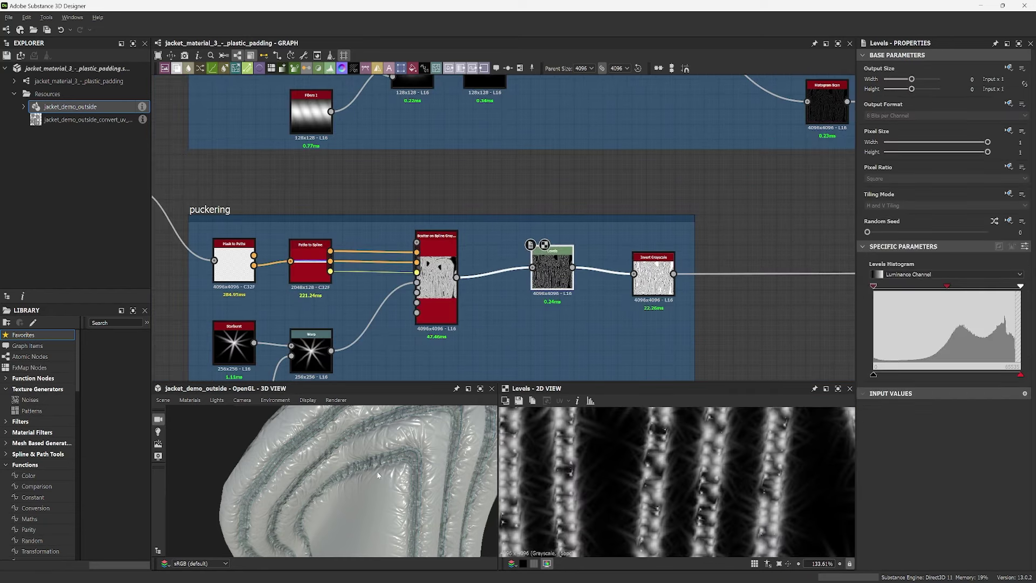
pyautogui.scroll(2, 398, 460)
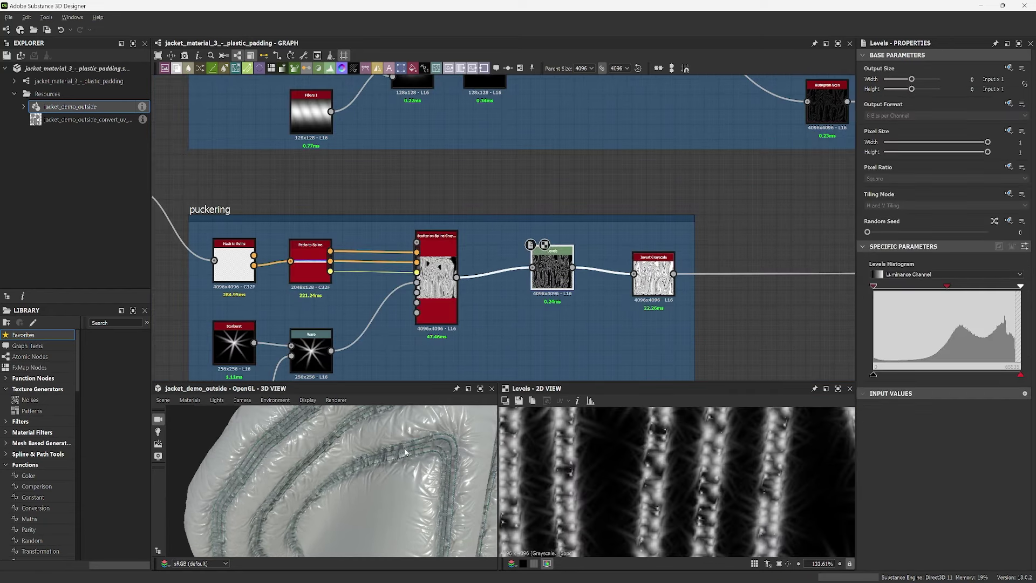
pyautogui.moveTo(423, 444); pyautogui.dragTo(402, 461)
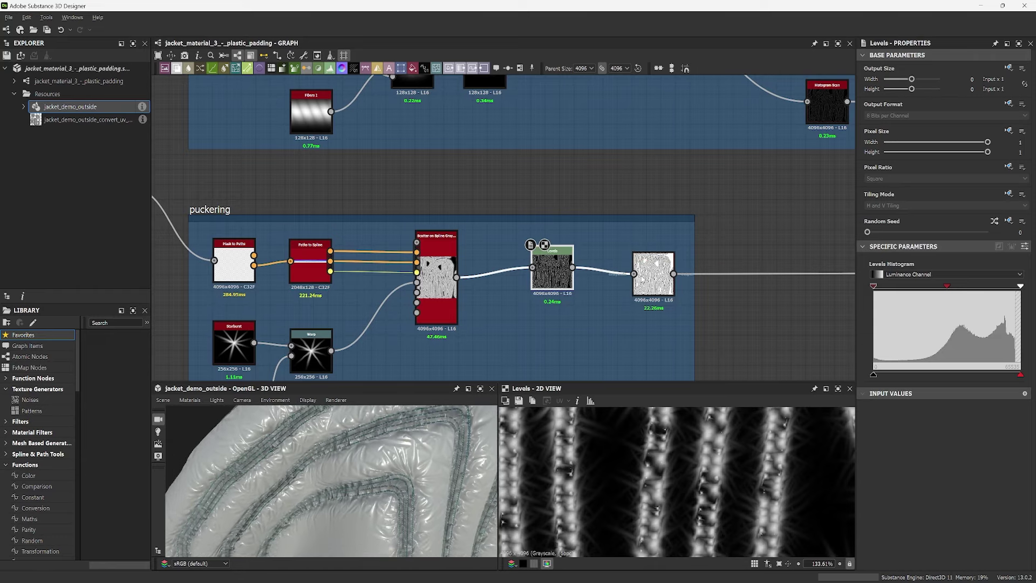
pyautogui.scroll(5, 620, 265)
pyautogui.moveTo(725, 157); pyautogui.dragTo(503, 343, button='middle')
pyautogui.scroll(2, 527, 264)
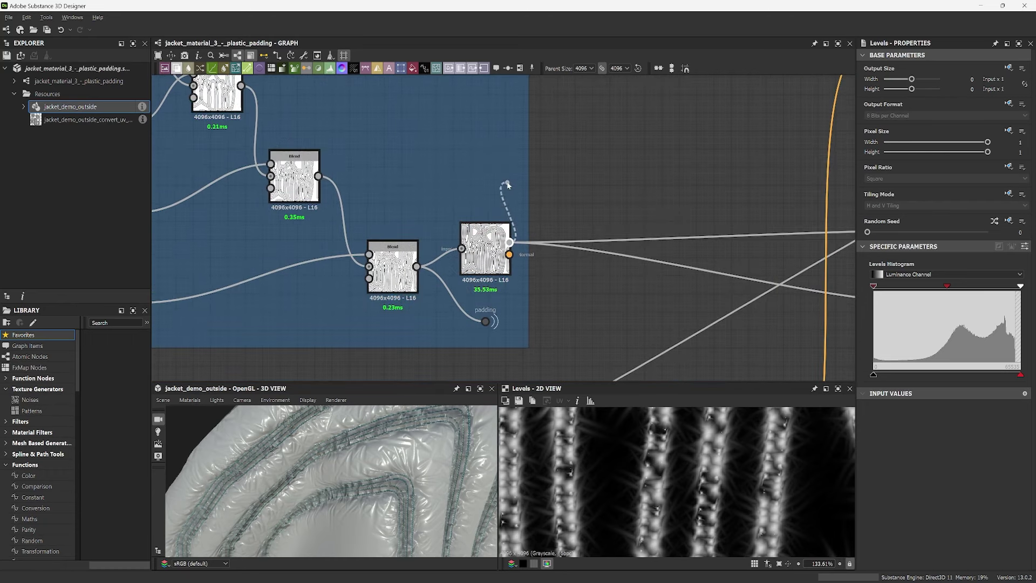
# Step: Add a Dot on the Bevel output and name it 'padding_bevel'
pyautogui.moveTo(509, 242); pyautogui.dragTo(500, 175)
pyautogui.write('dot')
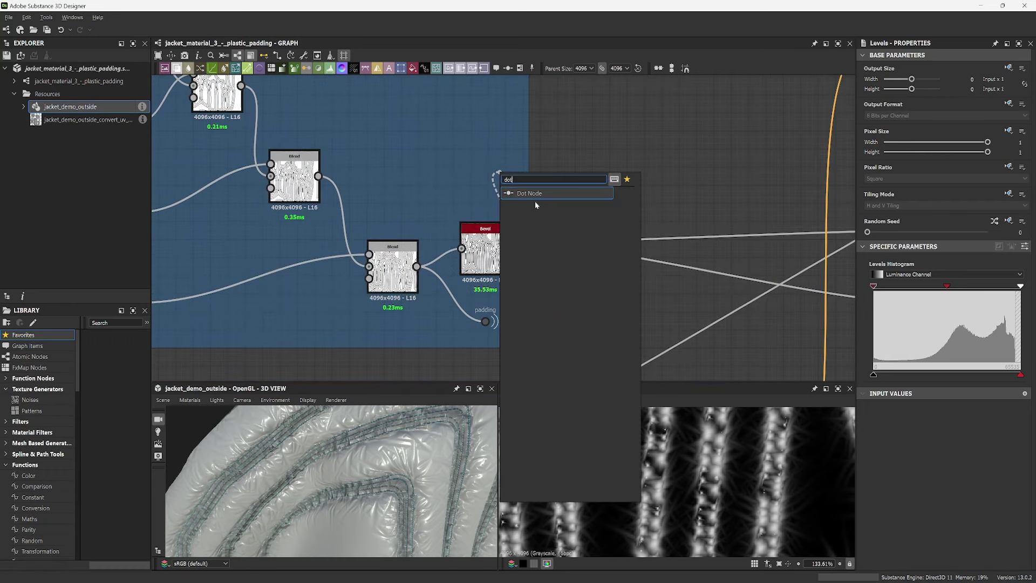
pyautogui.click(536, 200)
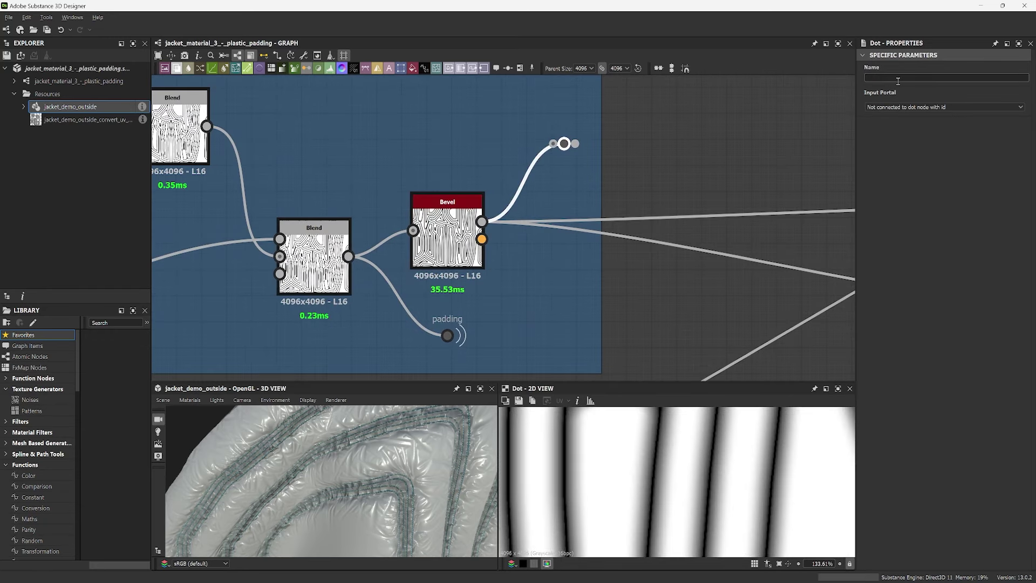
pyautogui.click(898, 81)
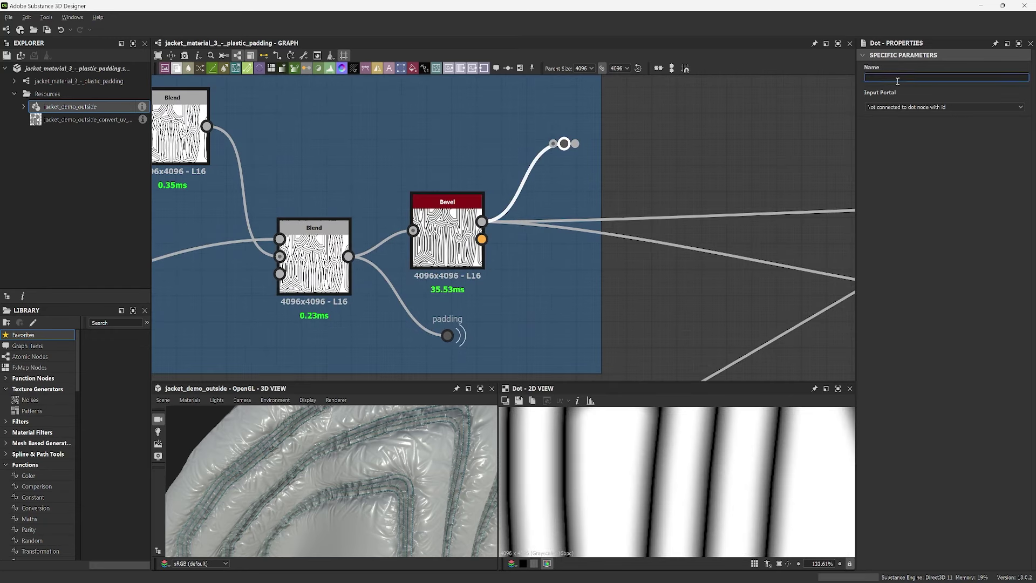
pyautogui.write('padding_bevel')
pyautogui.scroll(-1, 701, 232)
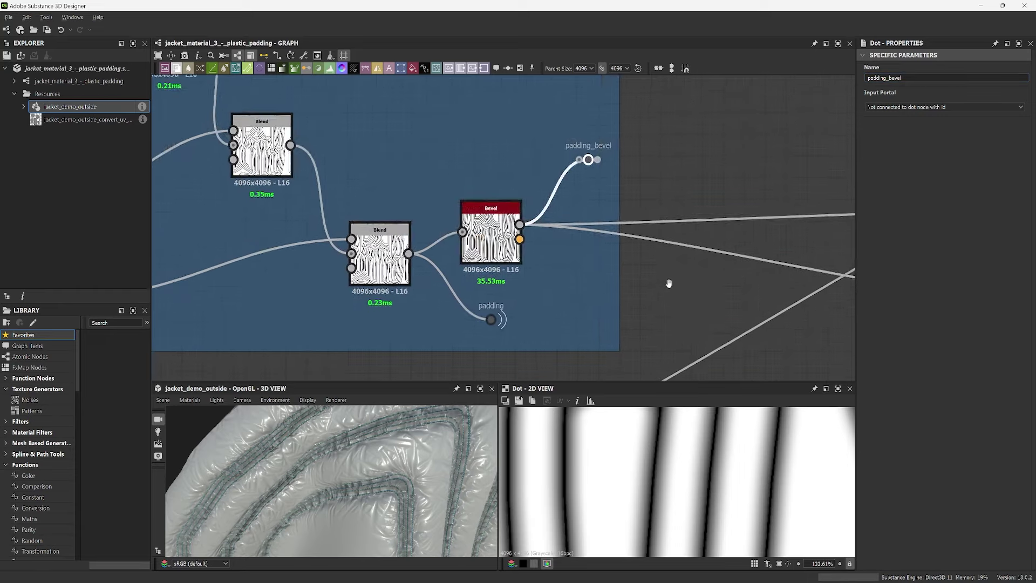
pyautogui.moveTo(669, 291); pyautogui.dragTo(656, 76, button='middle')
pyautogui.moveTo(561, 312); pyautogui.dragTo(688, 182, button='middle')
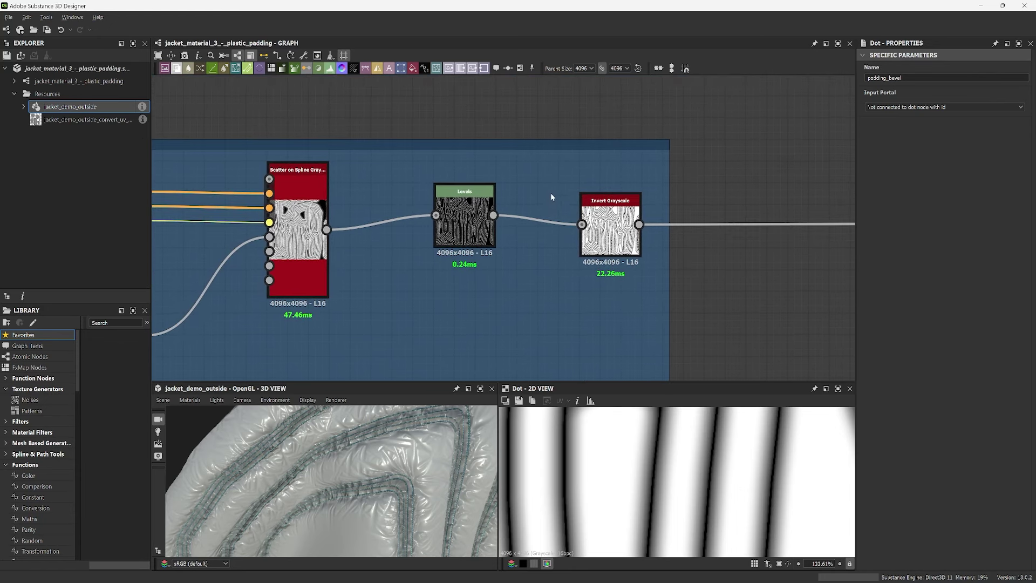
# Step: Insert a Non Uniform Blur Grayscale between the Levels and Invert Grayscale nodes
pyautogui.moveTo(551, 194); pyautogui.dragTo(538, 248)
pyautogui.press('space')
pyautogui.write('blur')
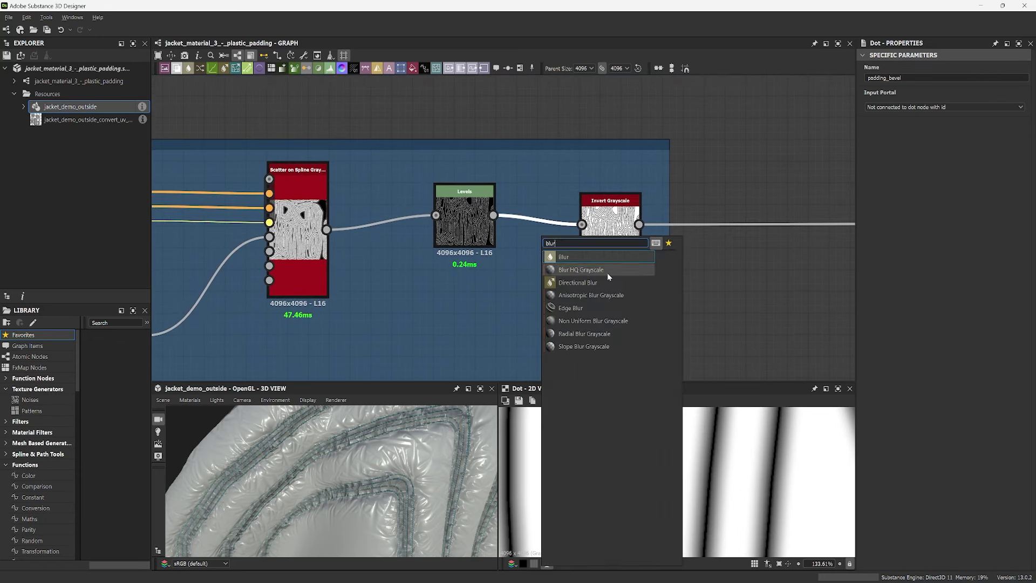
pyautogui.click(602, 321)
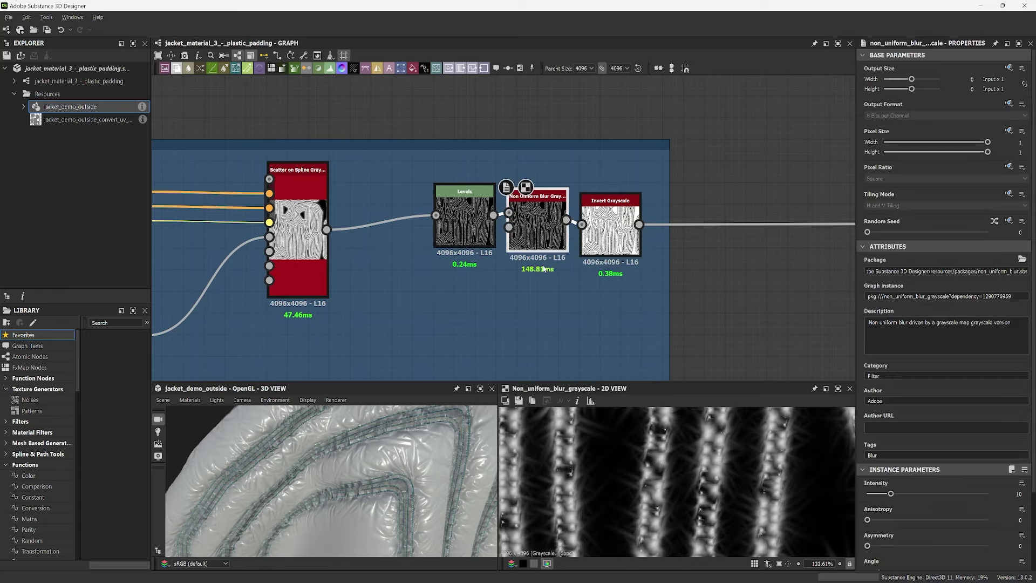
# Step: Feed a 'padding_bevel' portal dot into the blur's Blur Map and lower Intensity to about 0.98
pyautogui.click(933, 107)
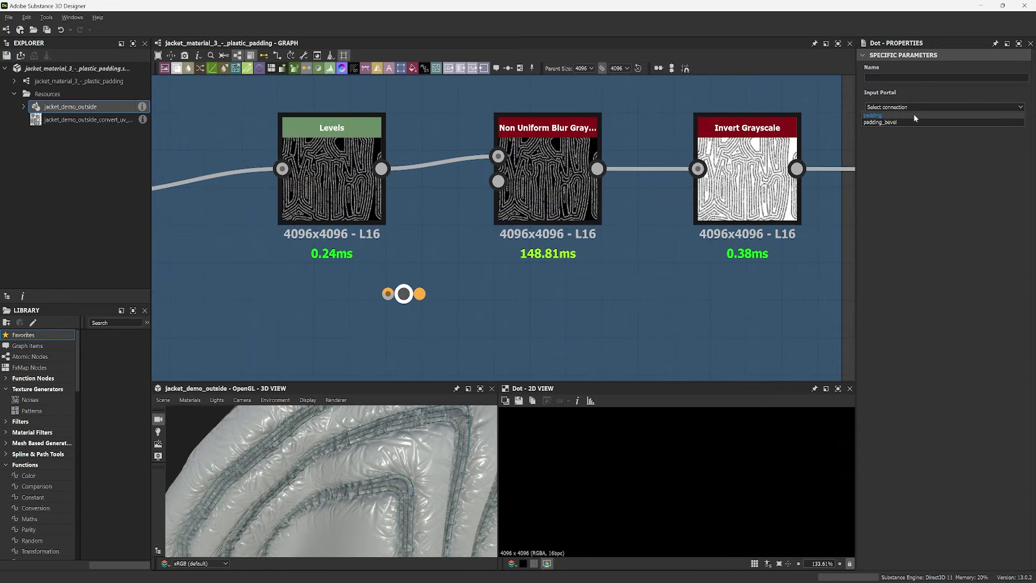
pyautogui.click(911, 122)
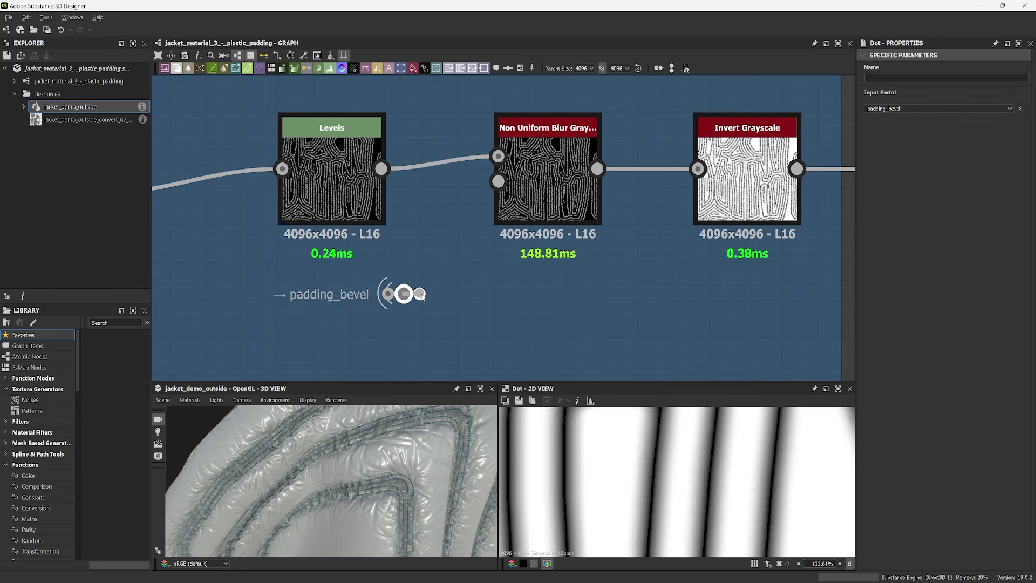
pyautogui.moveTo(420, 294); pyautogui.dragTo(511, 185)
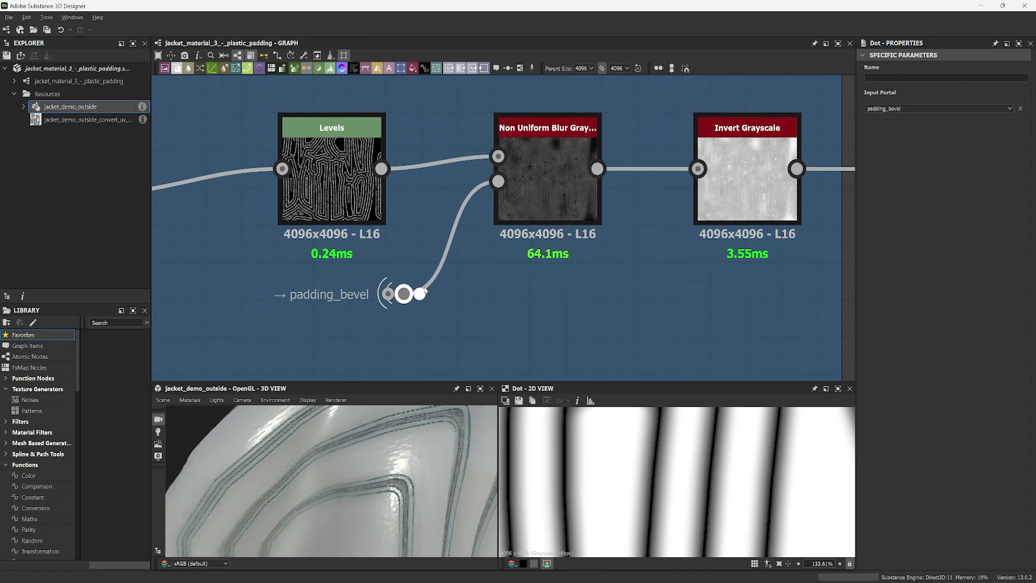
pyautogui.doubleClick(536, 183)
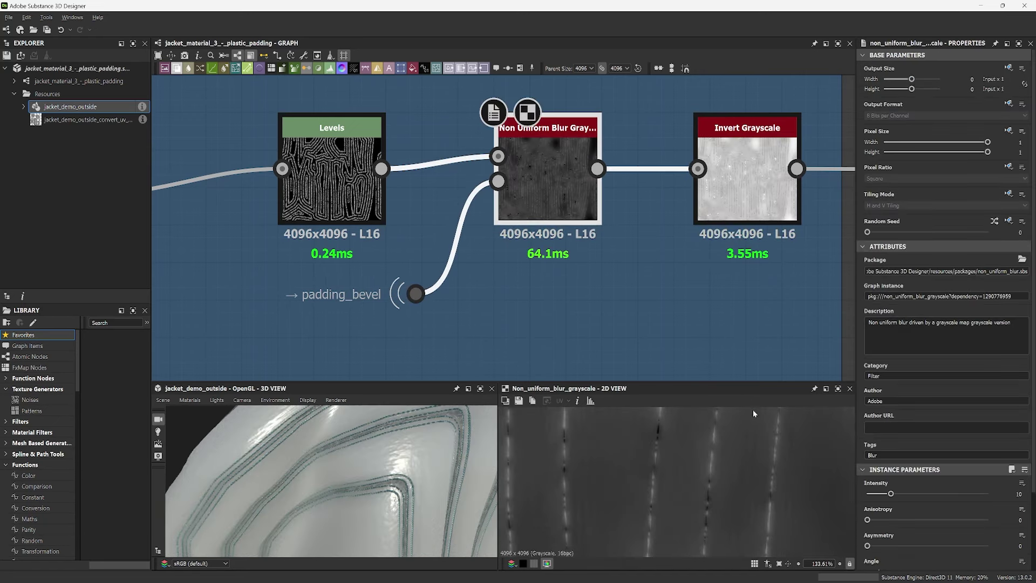
pyautogui.moveTo(891, 495); pyautogui.dragTo(863, 496)
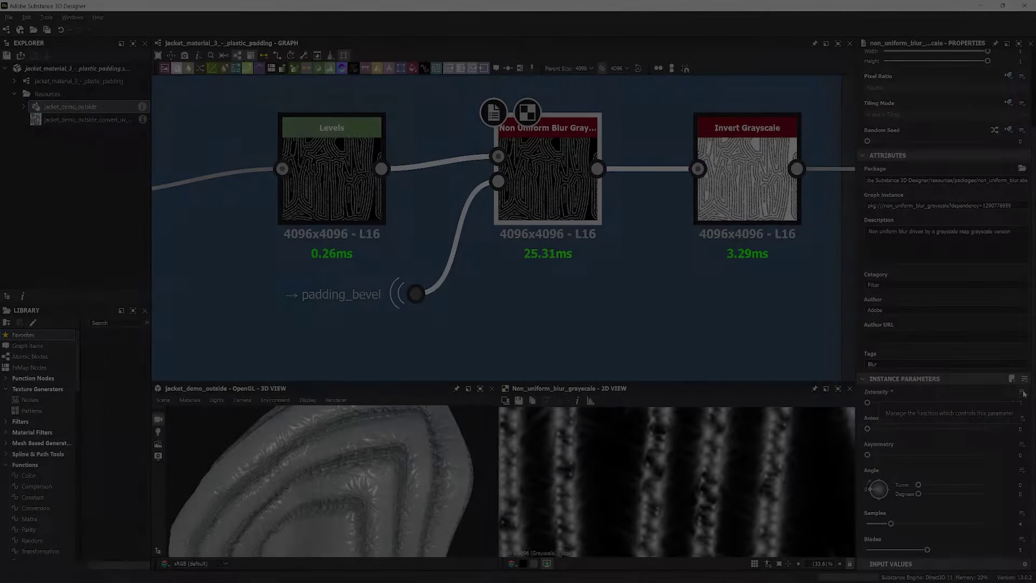
# Step: Expose the blur Intensity as graph input 'Puckering Blur' in the 'puckering' group
pyautogui.click(1022, 392)
pyautogui.click(998, 407)
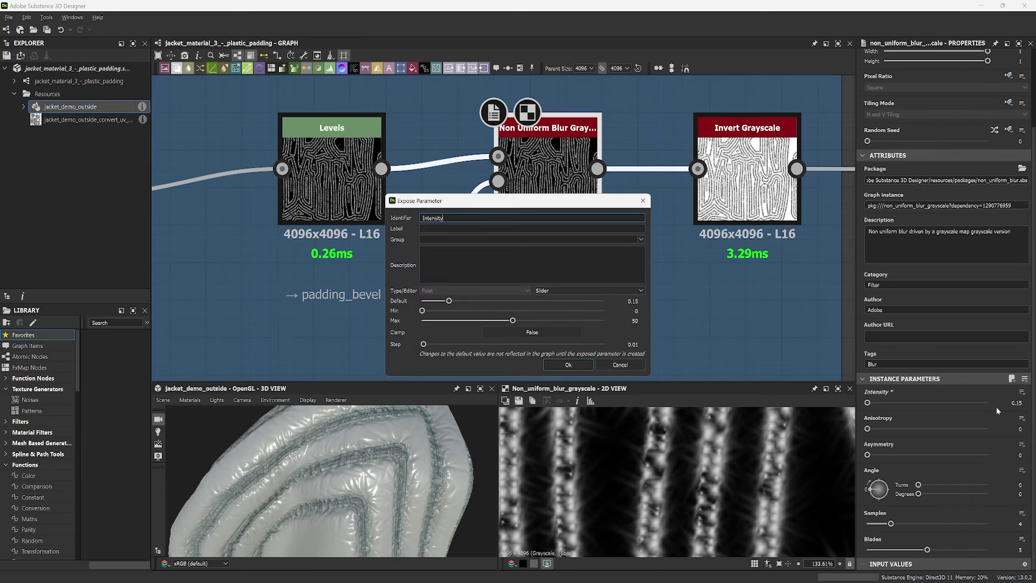
pyautogui.click(452, 229)
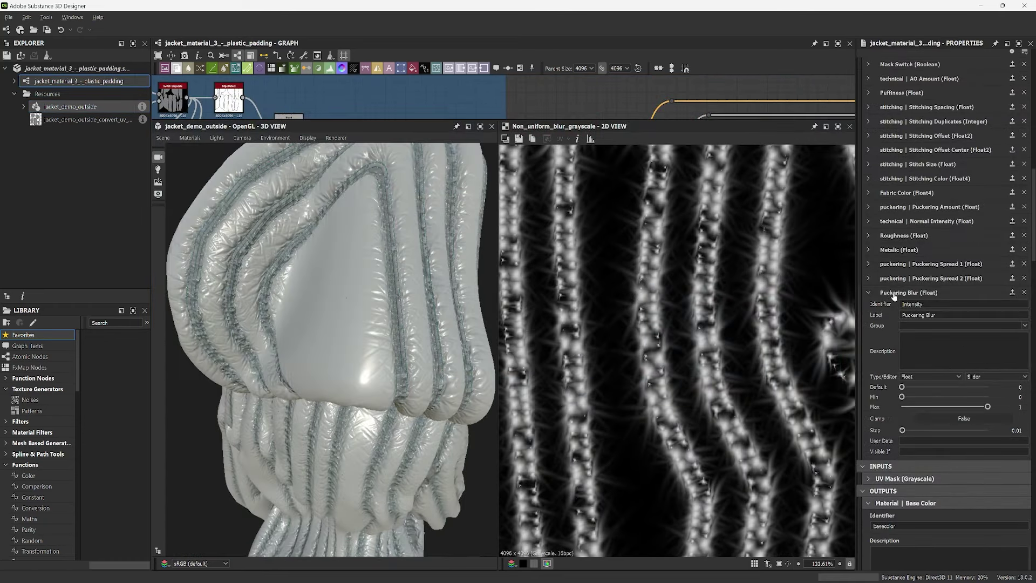
pyautogui.click(908, 324)
pyautogui.write('puck')
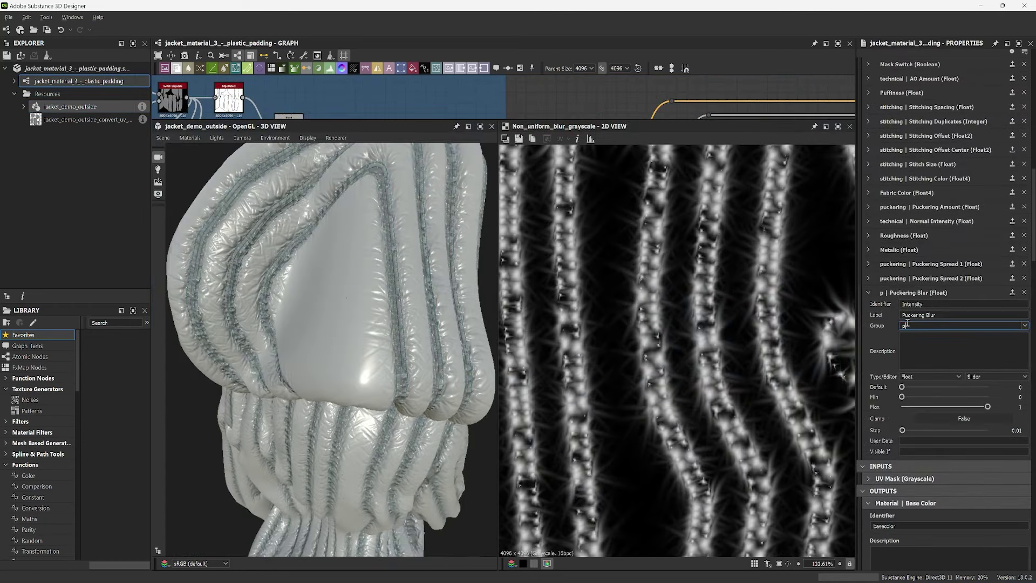
pyautogui.write('ering')
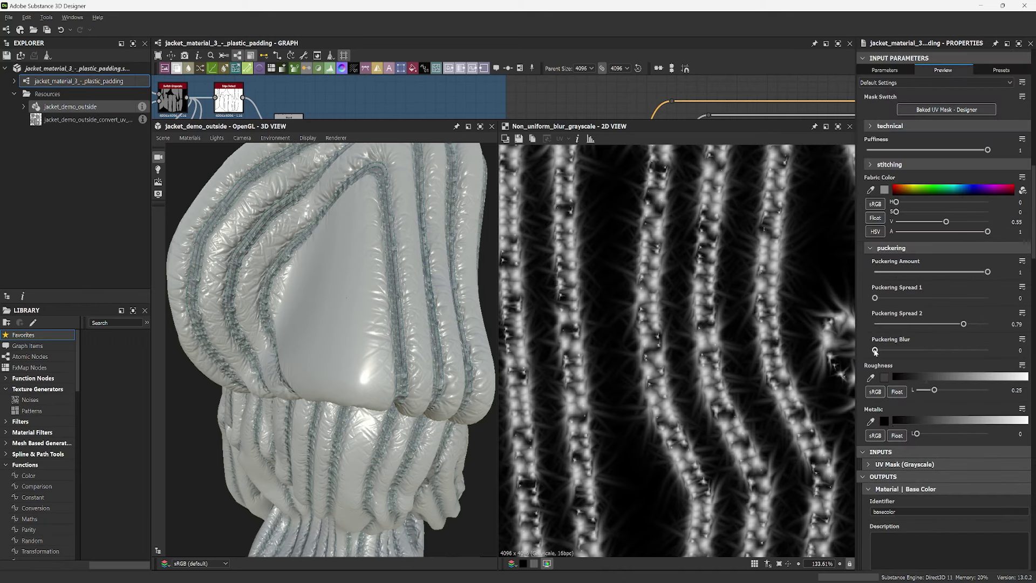
# Step: Set Puckering Blur to 0.16 and frame the whole tidied graph in view
pyautogui.moveTo(875, 351); pyautogui.dragTo(919, 351)
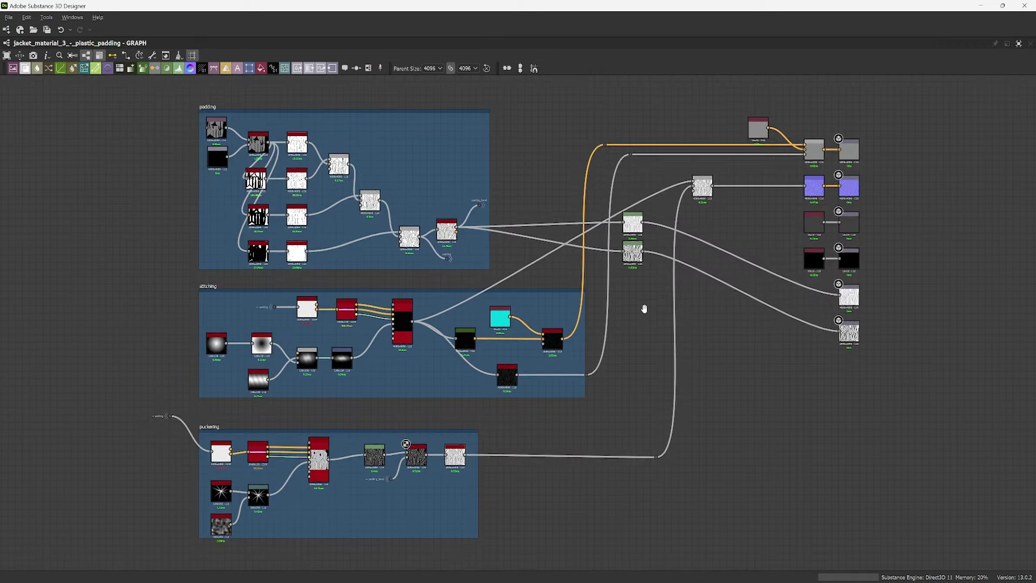
pyautogui.moveTo(643, 307); pyautogui.dragTo(634, 310, button='middle')
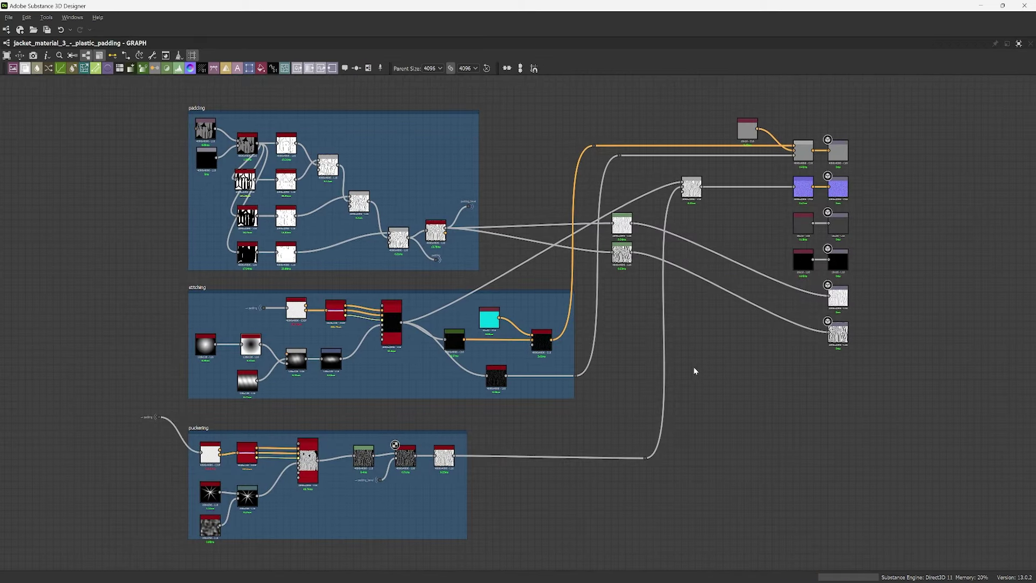